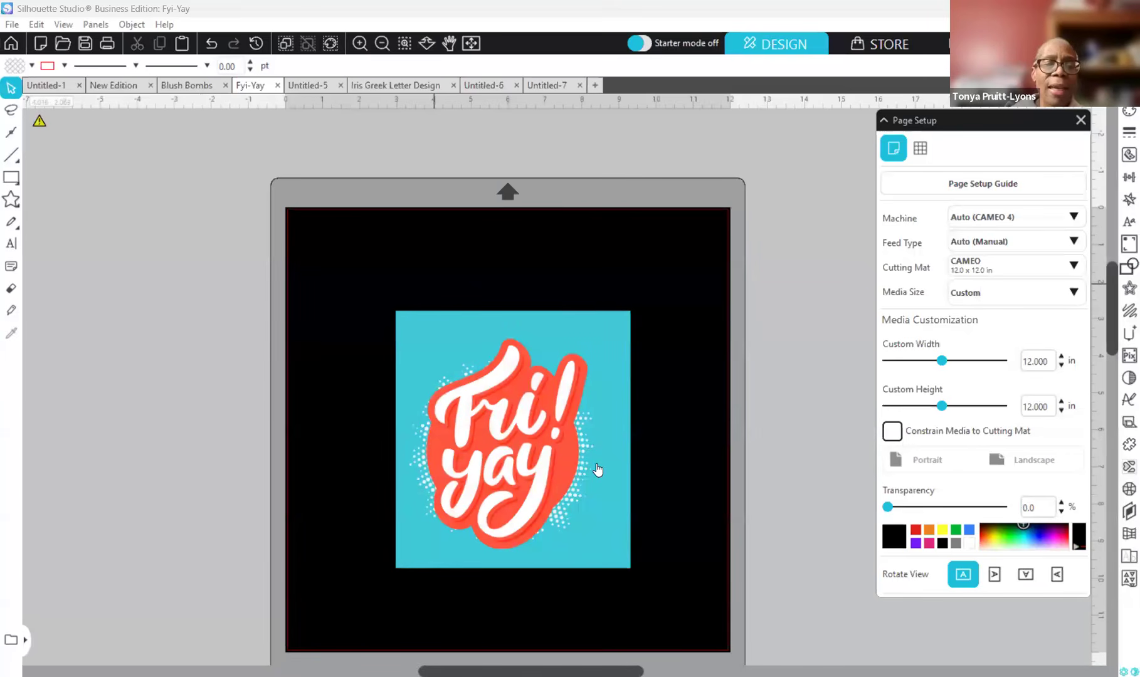
- Reposition the Fri!yay image near the middle of the black page and switch to the Untitled-5 document
{"action": "left_click_drag", "start_coordinate": [602, 516], "coordinate": [600, 474]}
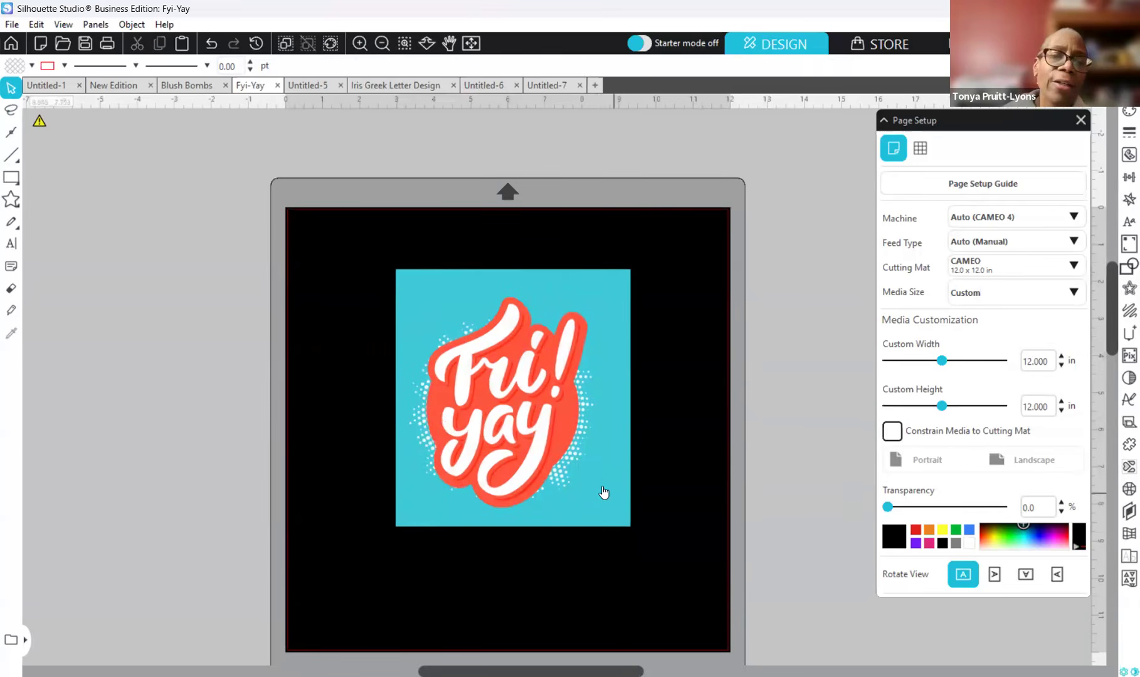
{"action": "left_click_drag", "start_coordinate": [593, 474], "coordinate": [590, 497]}
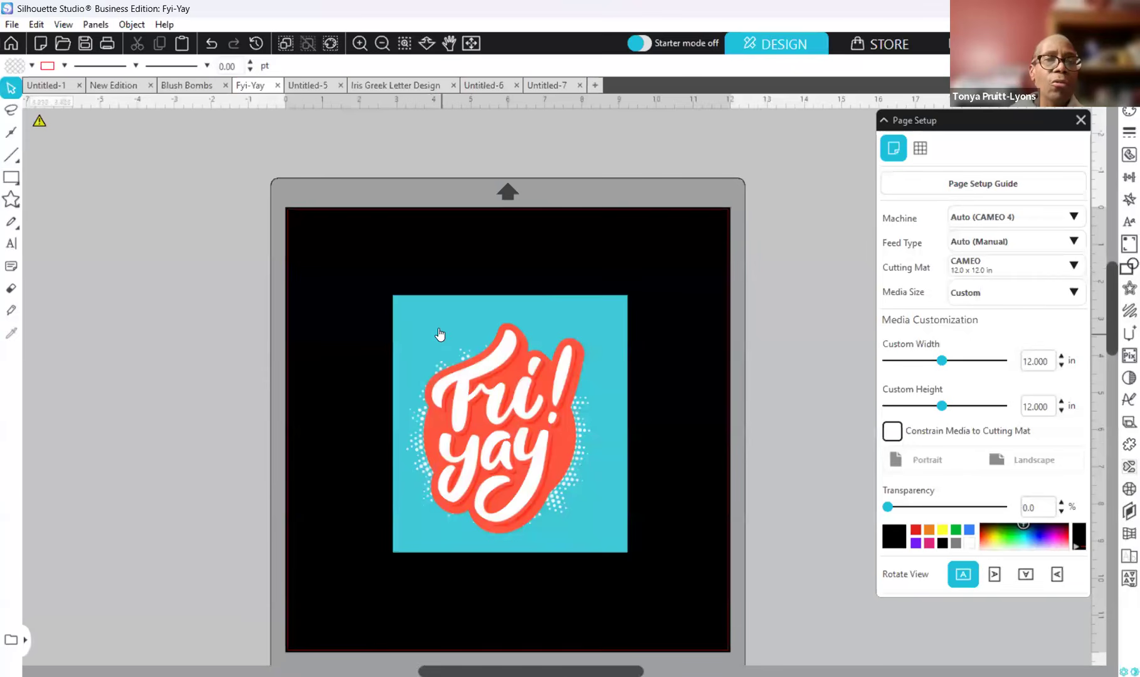
{"action": "left_click", "coordinate": [316, 85]}
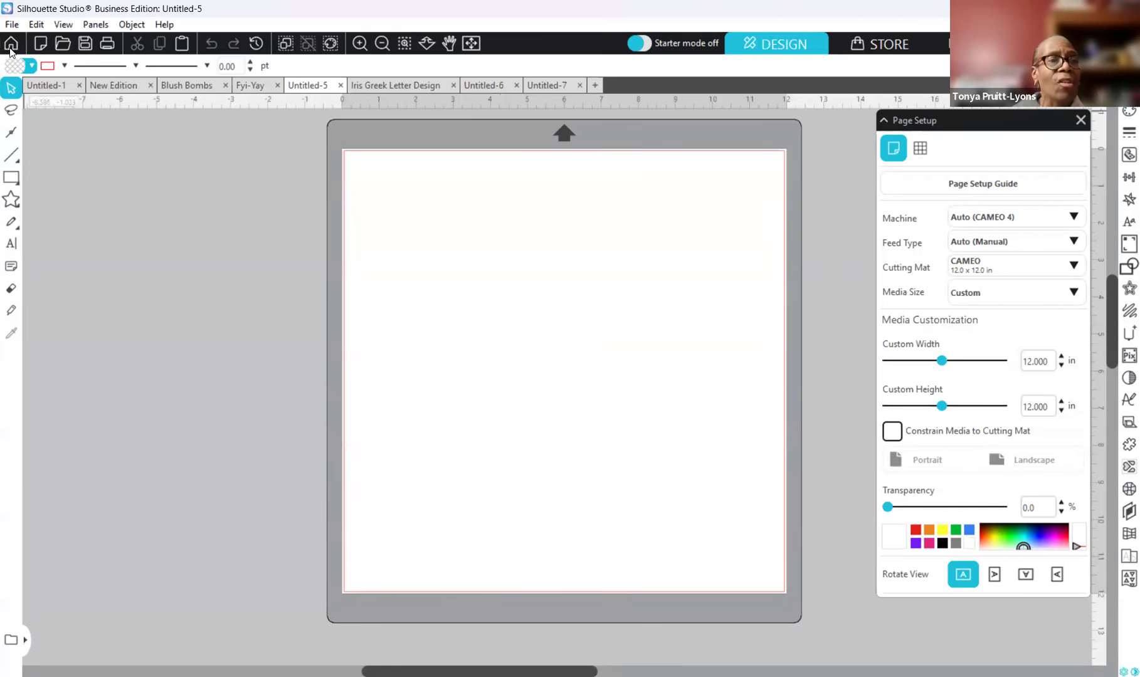
{"action": "left_click", "coordinate": [10, 132]}
{"action": "left_click", "coordinate": [11, 244]}
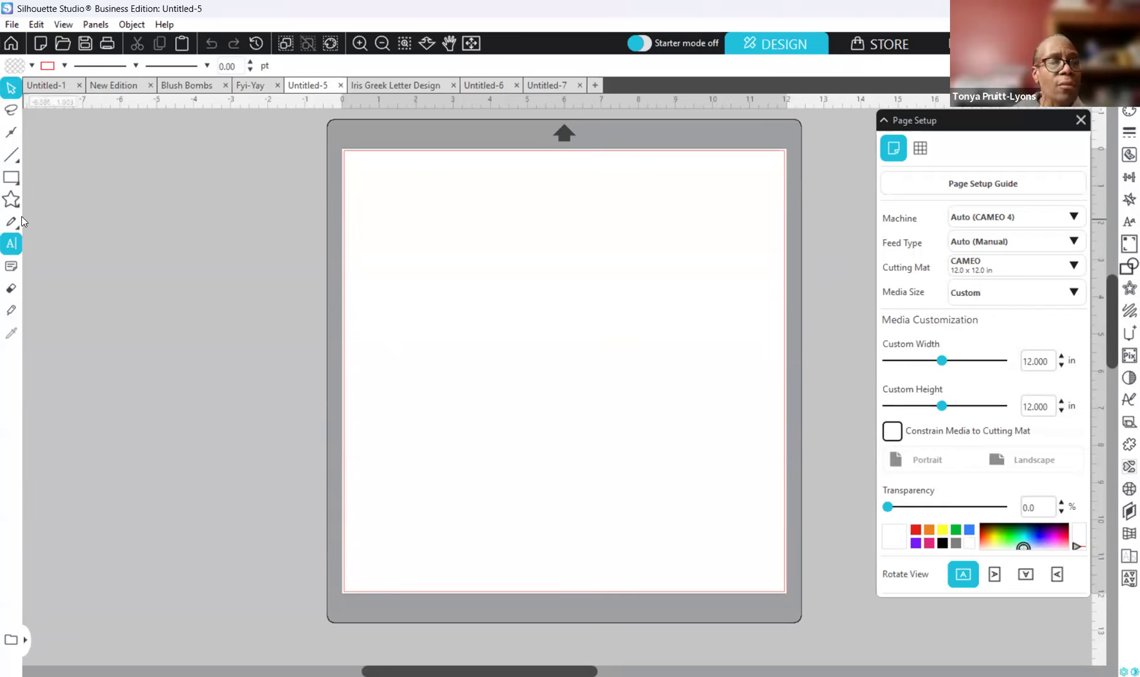
{"action": "left_click", "coordinate": [11, 95]}
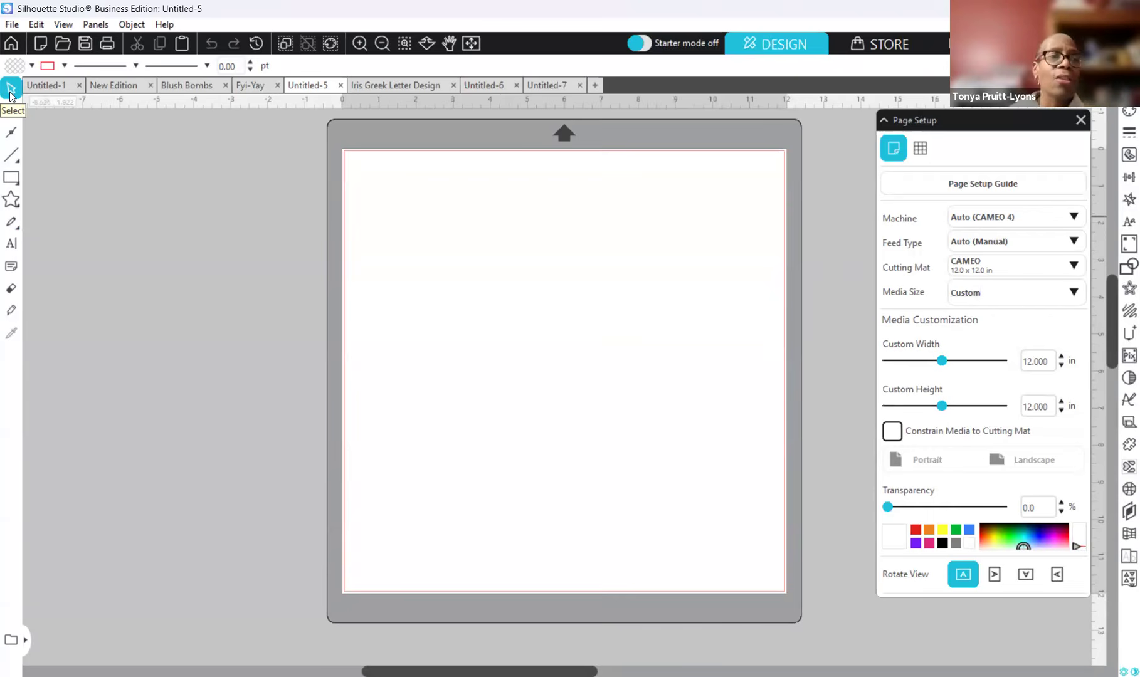
{"action": "left_click", "coordinate": [14, 139]}
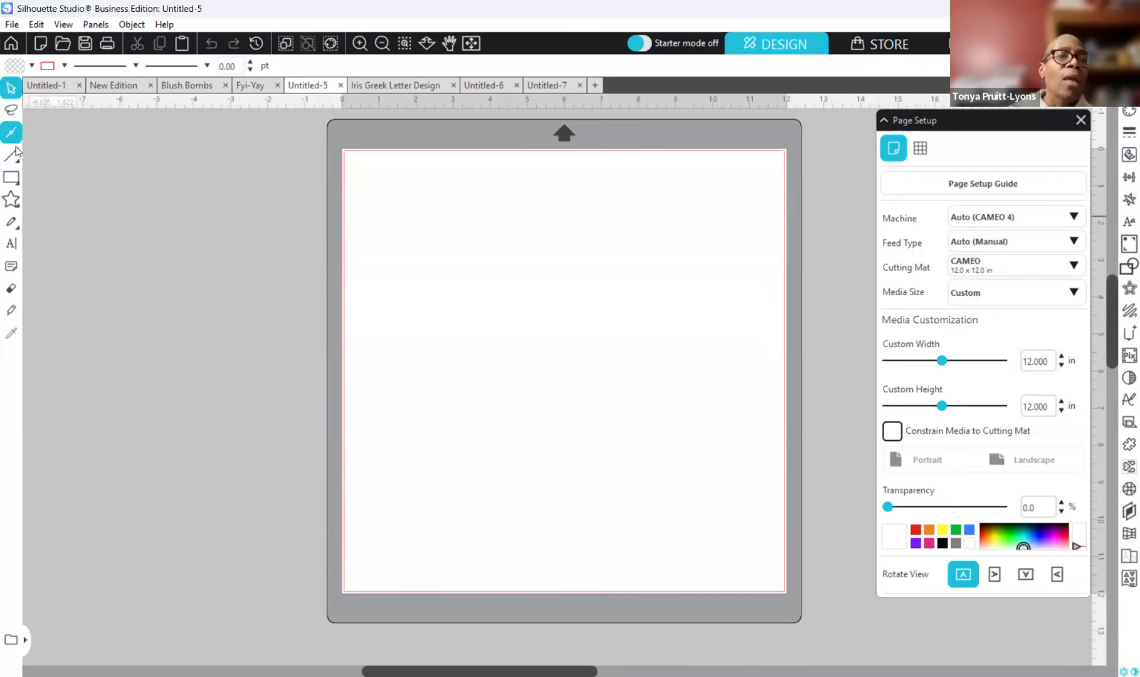
{"action": "left_click", "coordinate": [18, 206]}
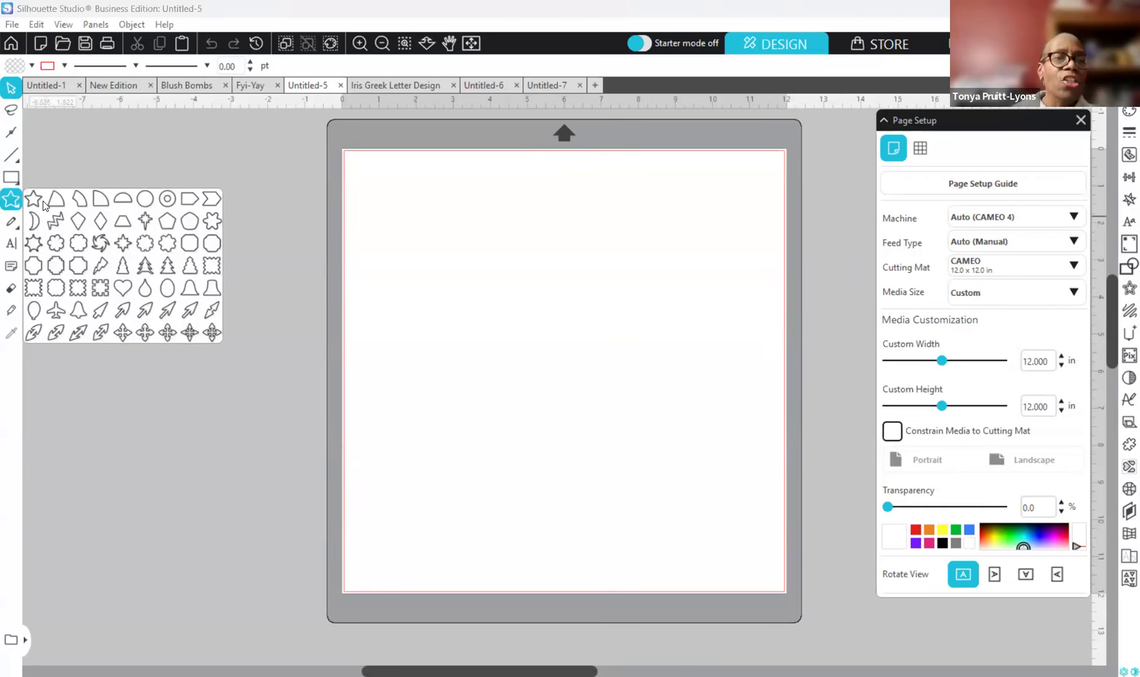
{"action": "left_click", "coordinate": [9, 178]}
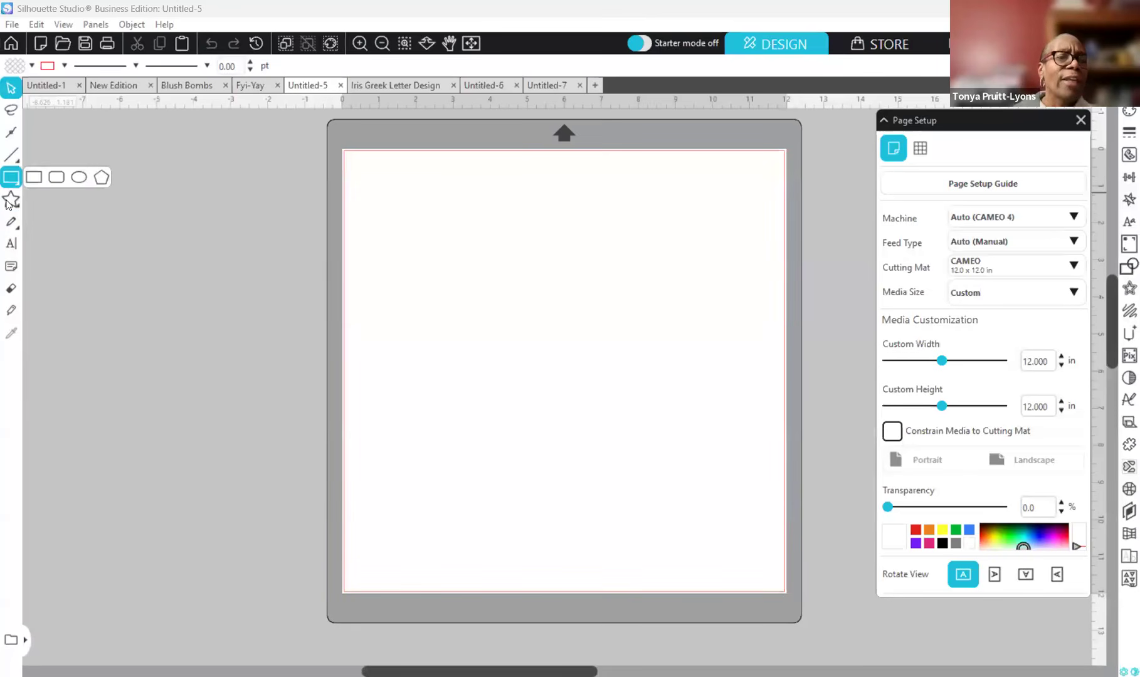
- Draw a heart flexishape about 9 in wide and 8.2 in high and place it near the page's centre
{"action": "left_click", "coordinate": [8, 202]}
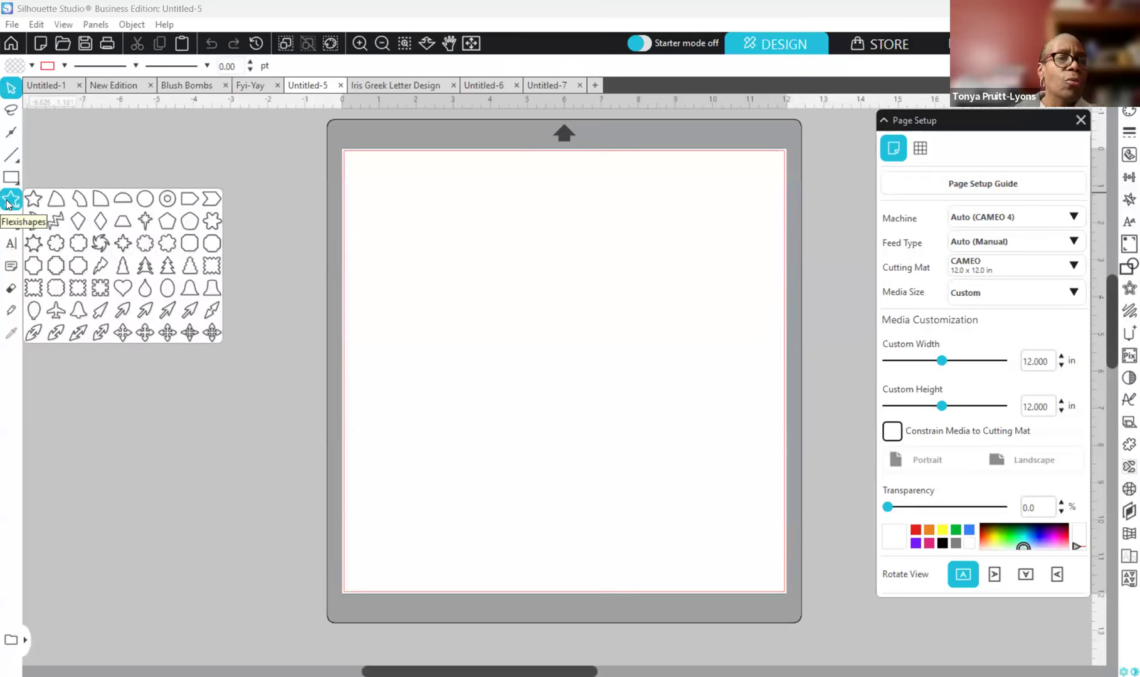
{"action": "left_click", "coordinate": [124, 290]}
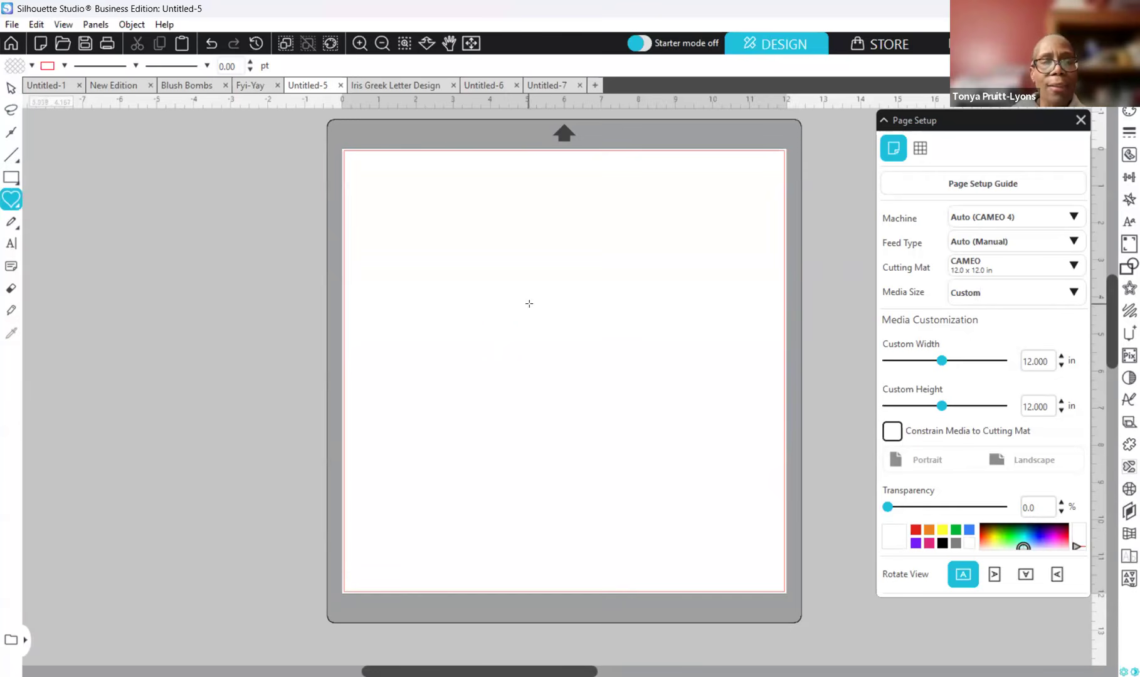
{"action": "left_click_drag", "start_coordinate": [524, 302], "coordinate": [549, 555]}
{"action": "left_click_drag", "start_coordinate": [593, 468], "coordinate": [633, 447]}
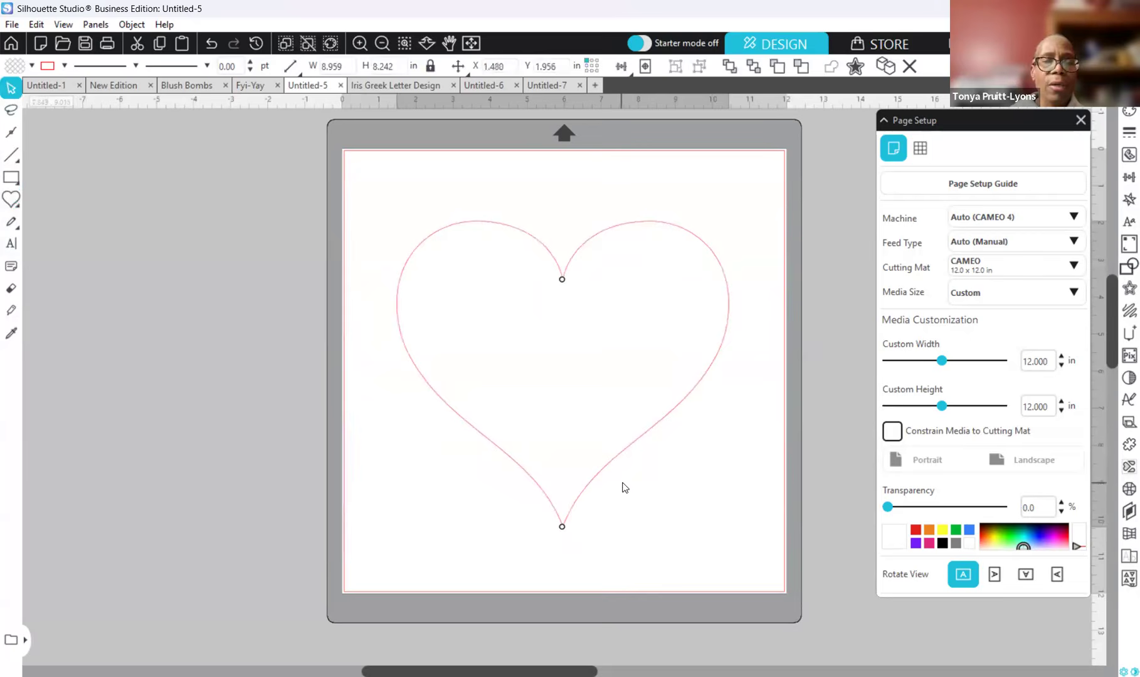
{"action": "left_click", "coordinate": [579, 503]}
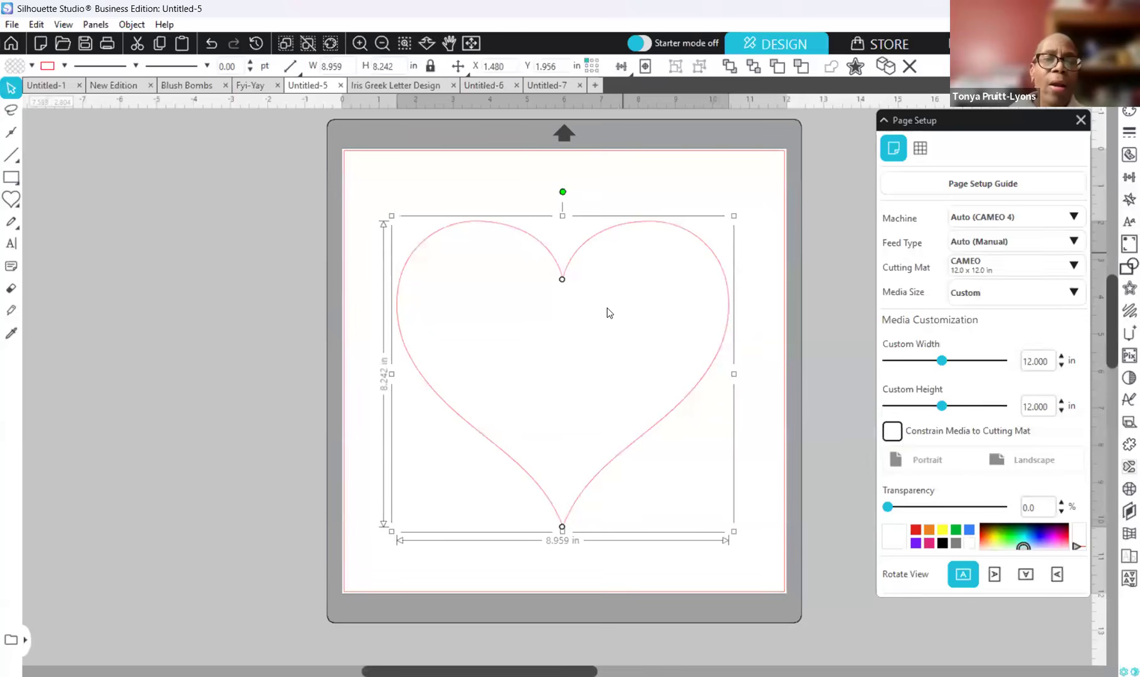
- Fill the heart with solid red (ED242B) and nudge it slightly down the page
{"action": "left_click", "coordinate": [703, 394]}
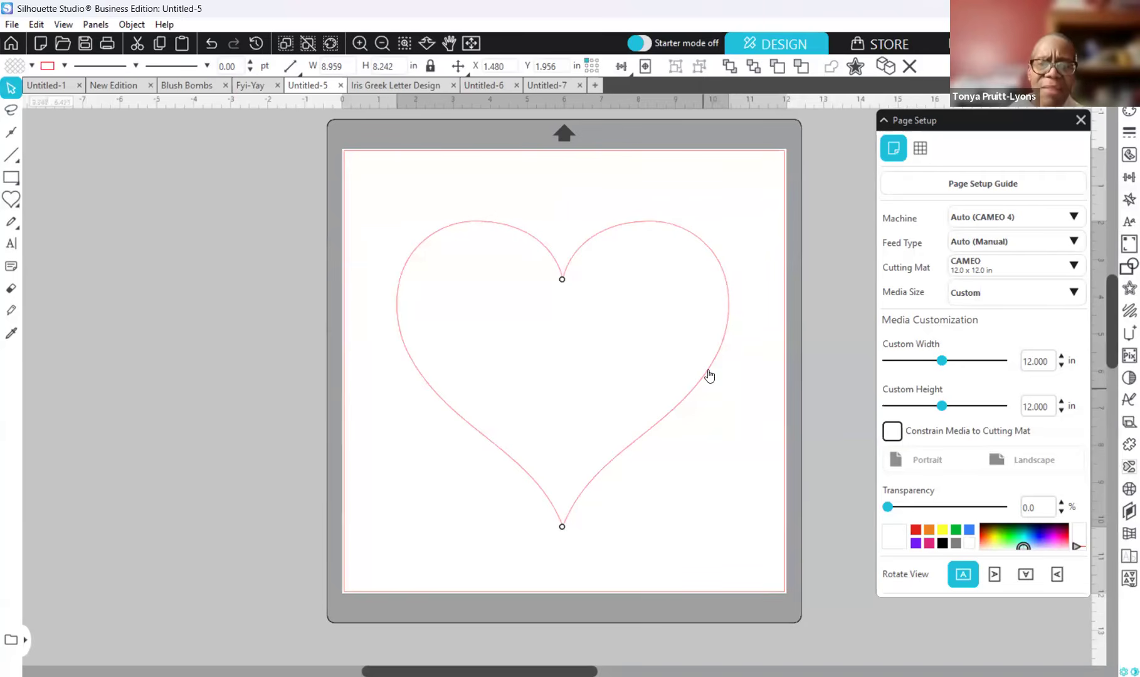
{"action": "left_click", "coordinate": [705, 371]}
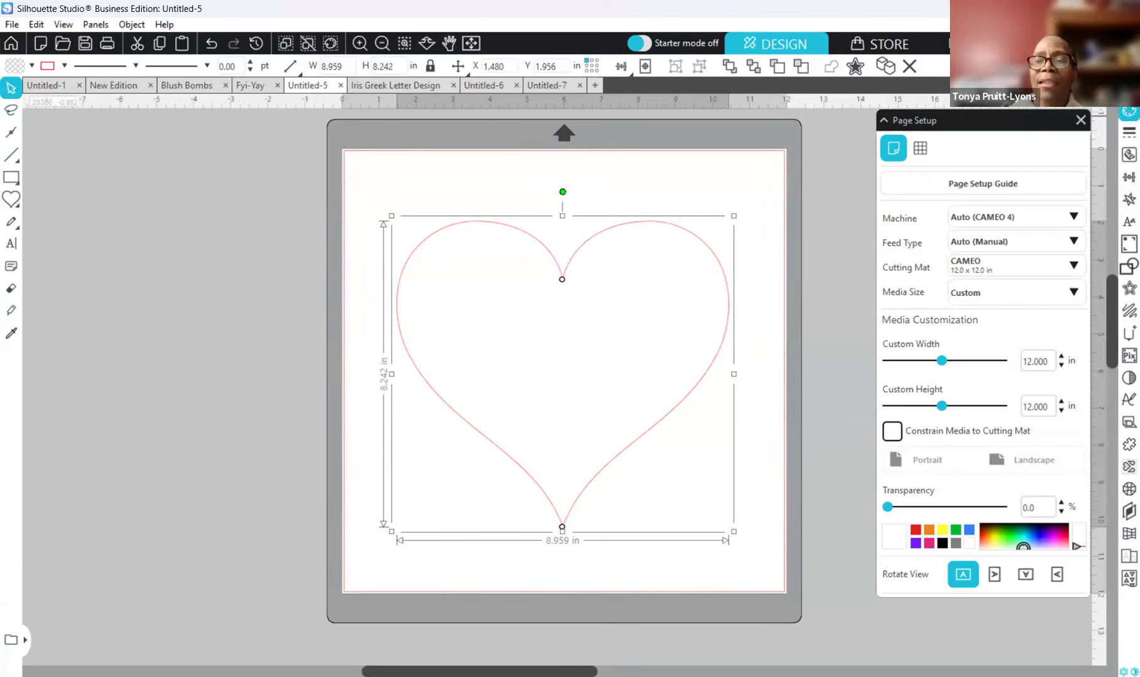
{"action": "left_click", "coordinate": [1124, 114]}
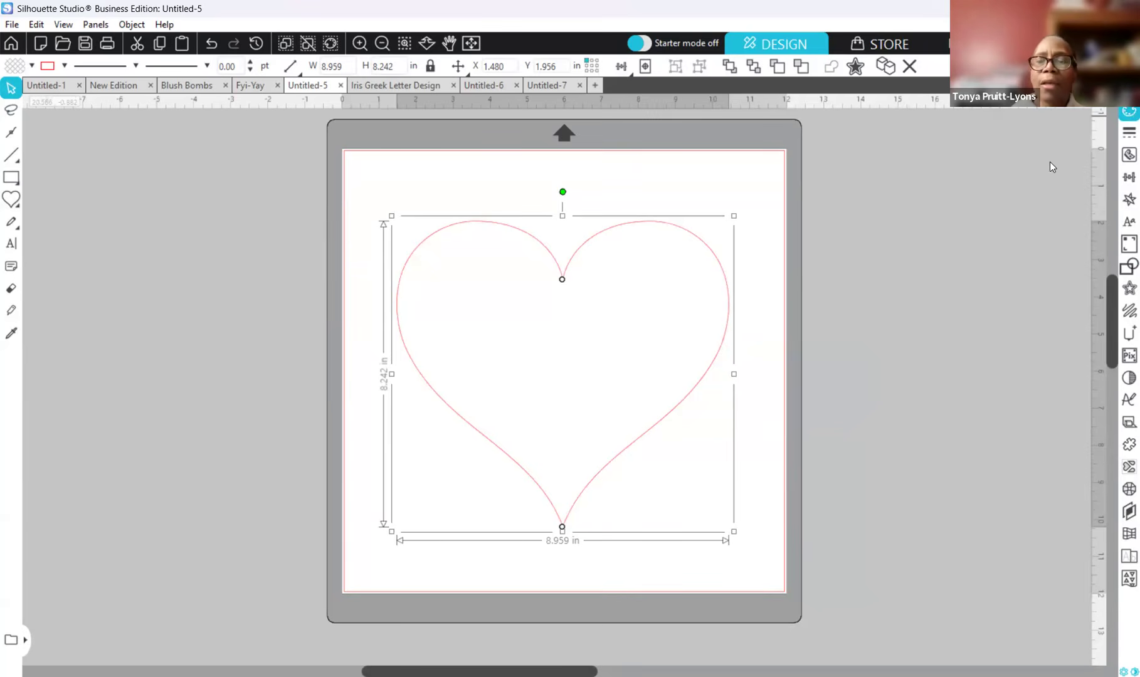
{"action": "left_click", "coordinate": [901, 263]}
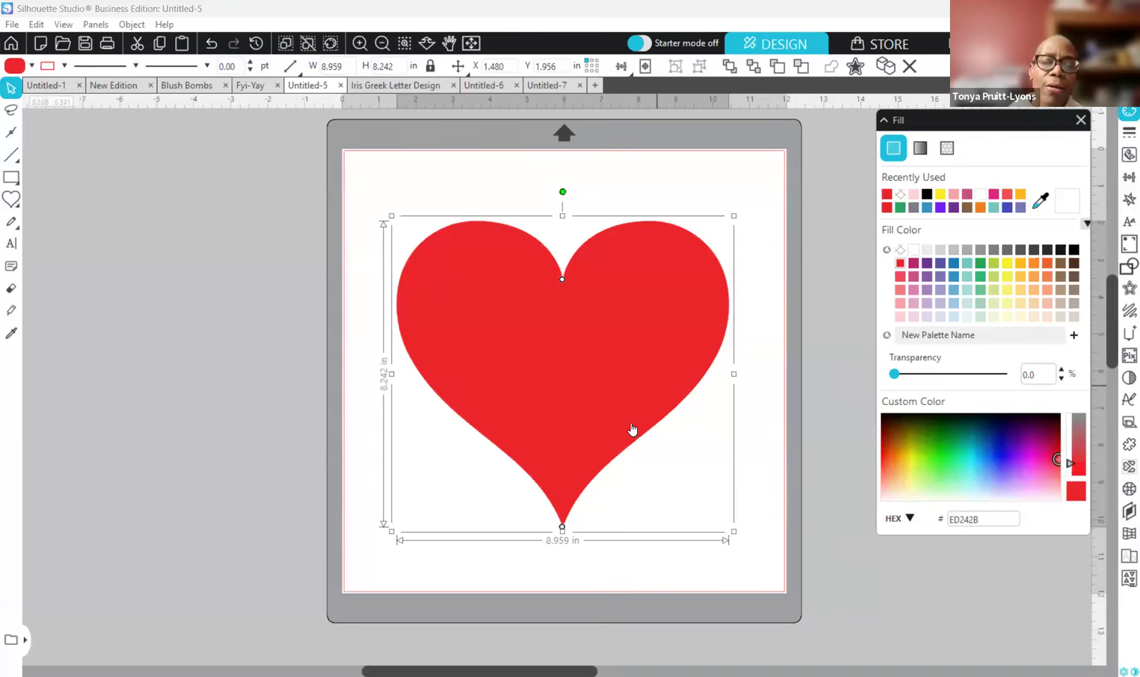
{"action": "left_click_drag", "start_coordinate": [610, 415], "coordinate": [613, 425]}
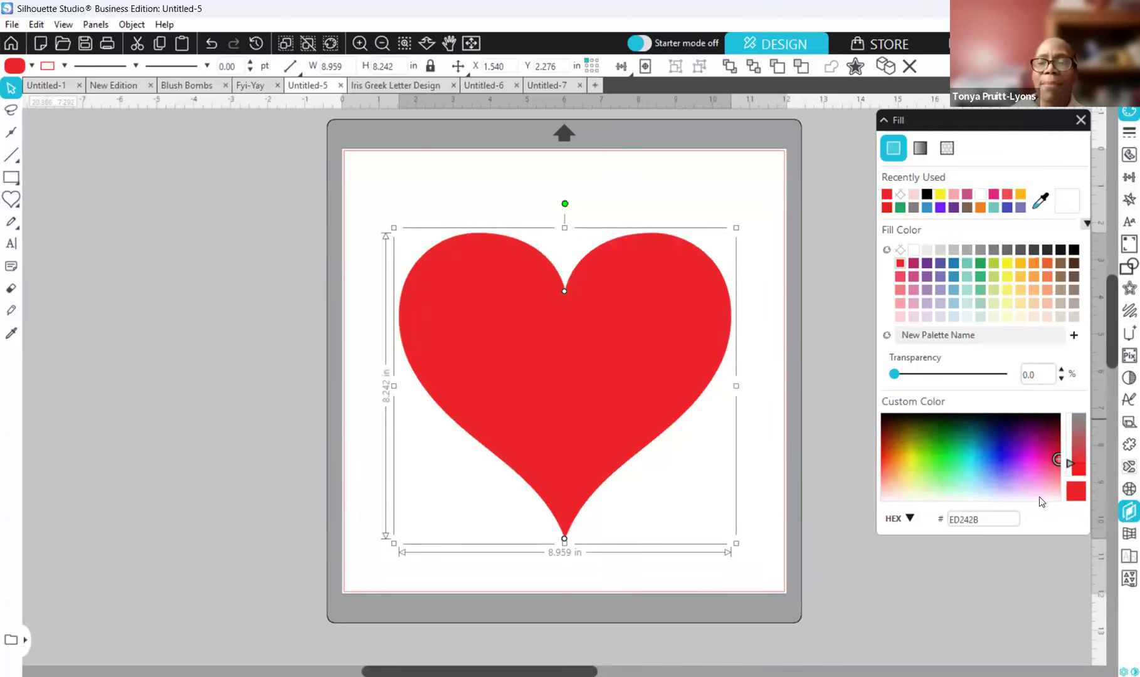
- Apply the edge rhinestone effect to the heart with 10ss stones
{"action": "left_click", "coordinate": [1127, 489]}
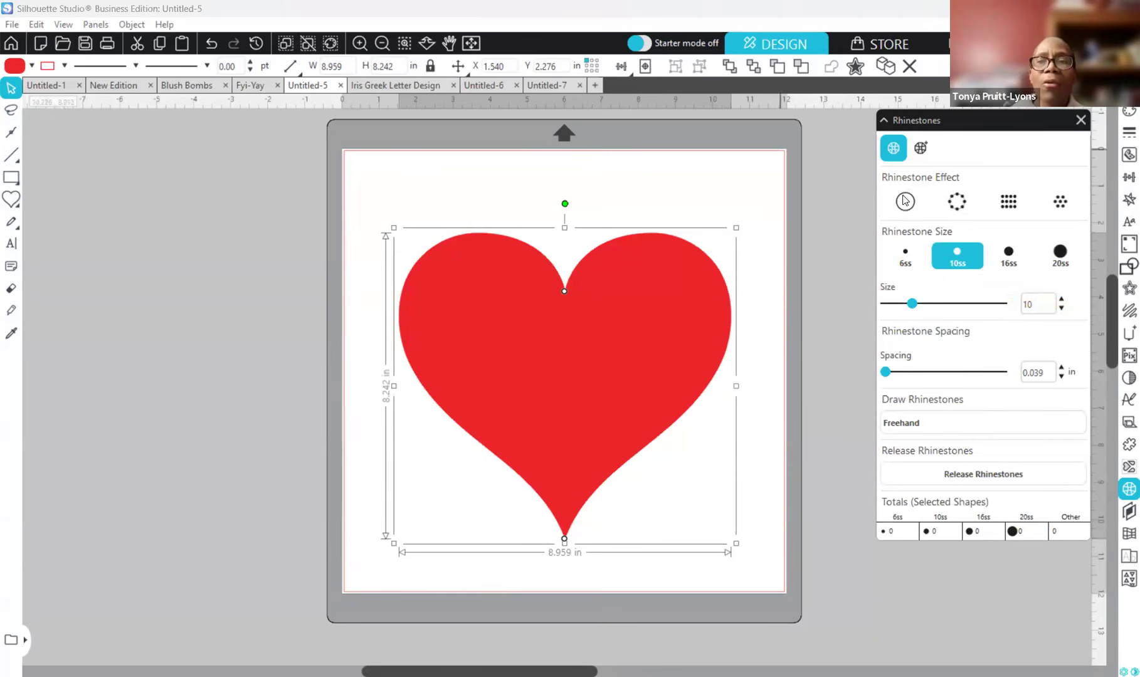
{"action": "left_click", "coordinate": [949, 207]}
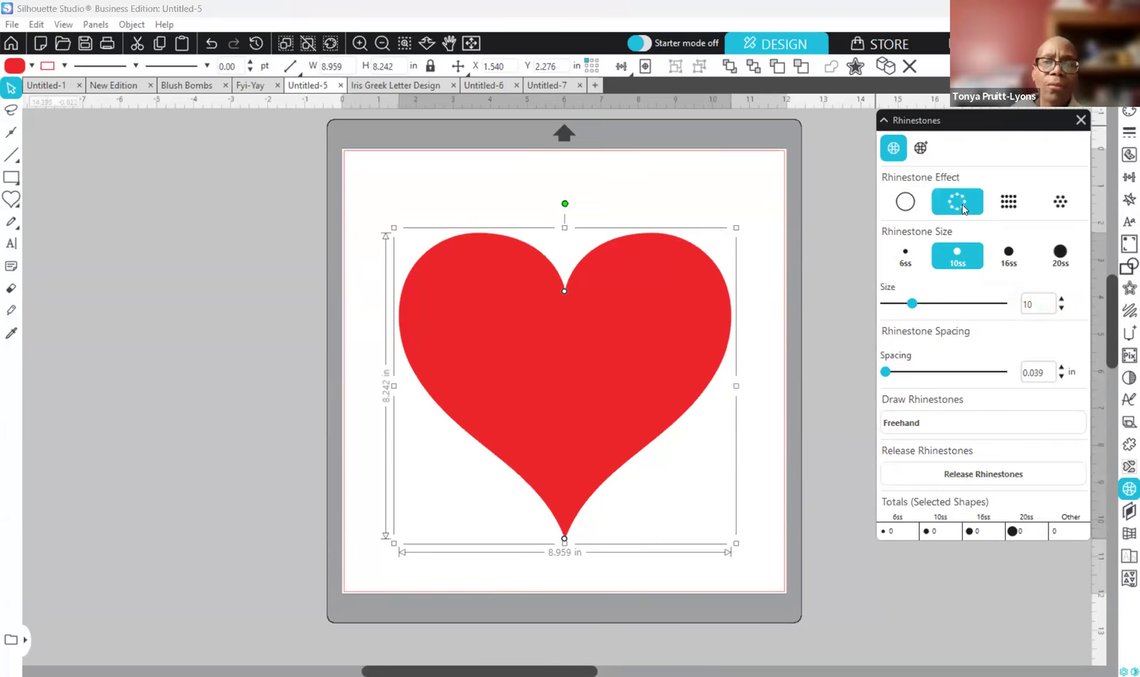
{"action": "left_click", "coordinate": [963, 206]}
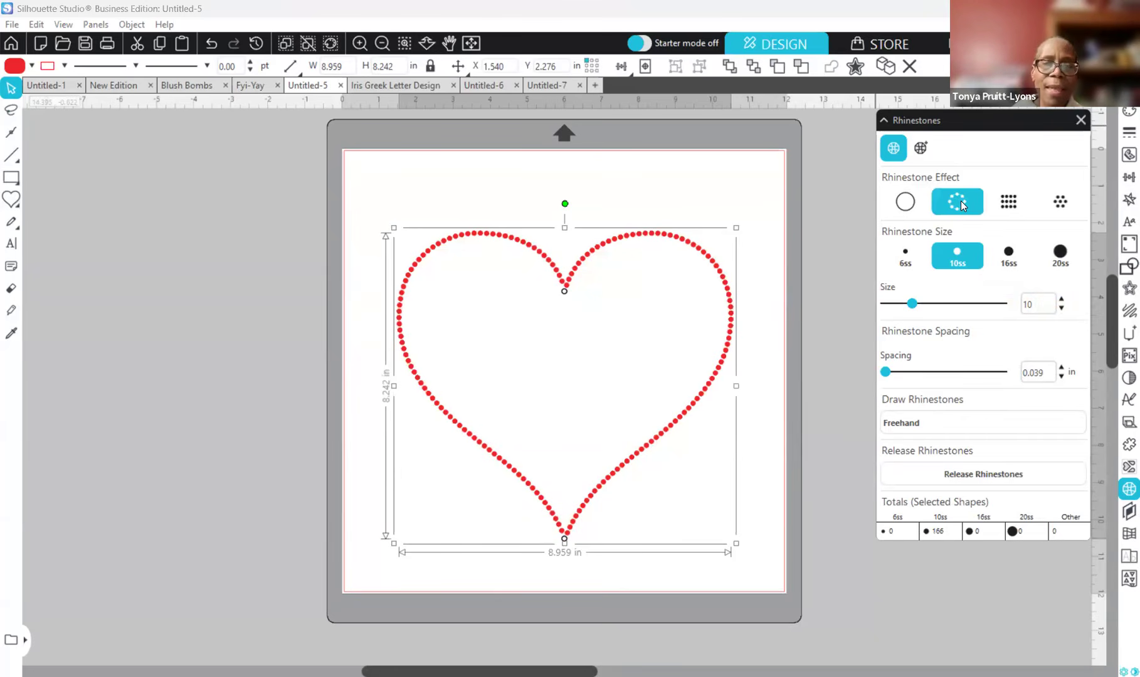
- Try the linear and radial rhinestone fills on the heart and return it to the edge effect
{"action": "left_click", "coordinate": [1011, 197]}
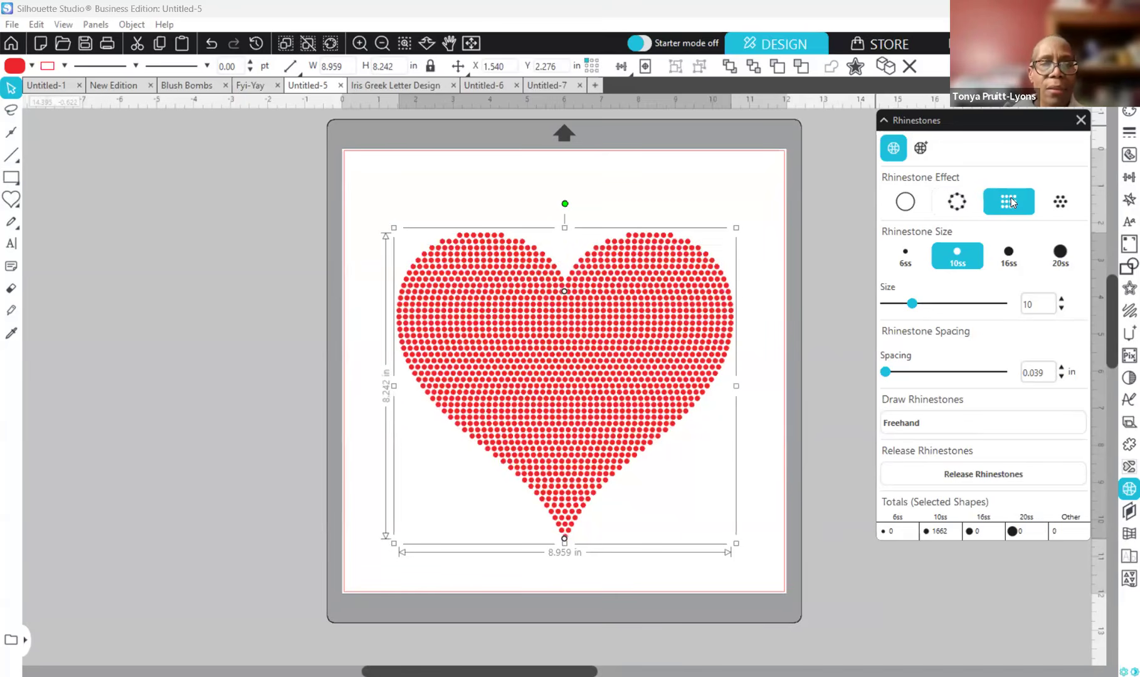
{"action": "left_click", "coordinate": [1059, 207]}
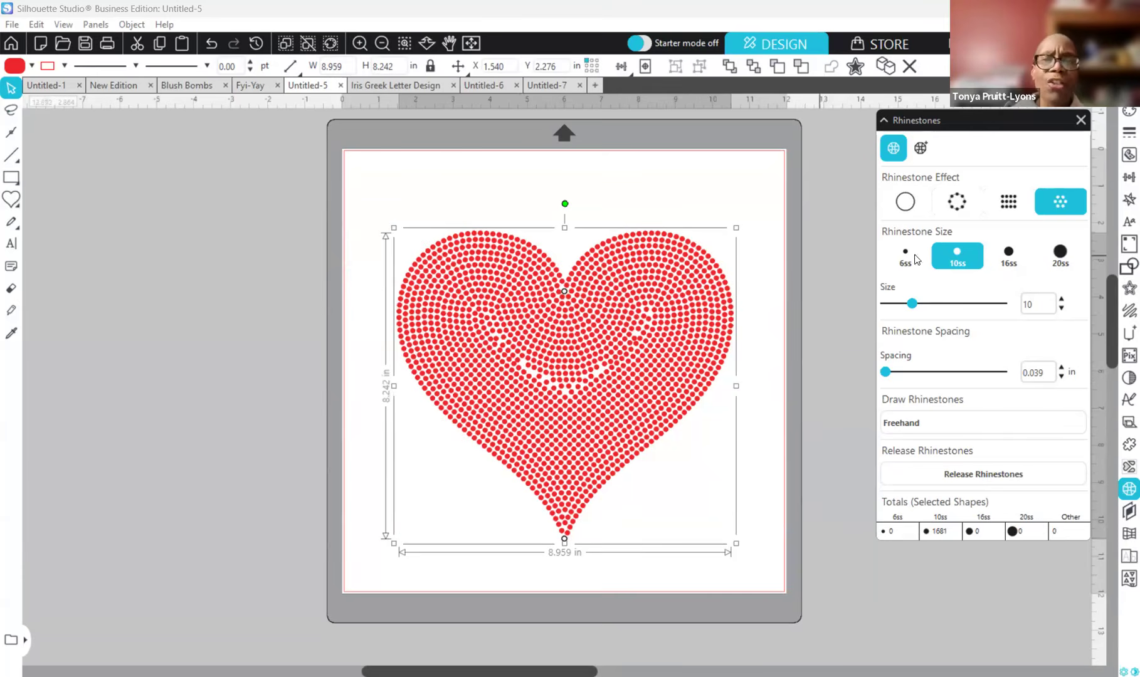
{"action": "left_click", "coordinate": [951, 205]}
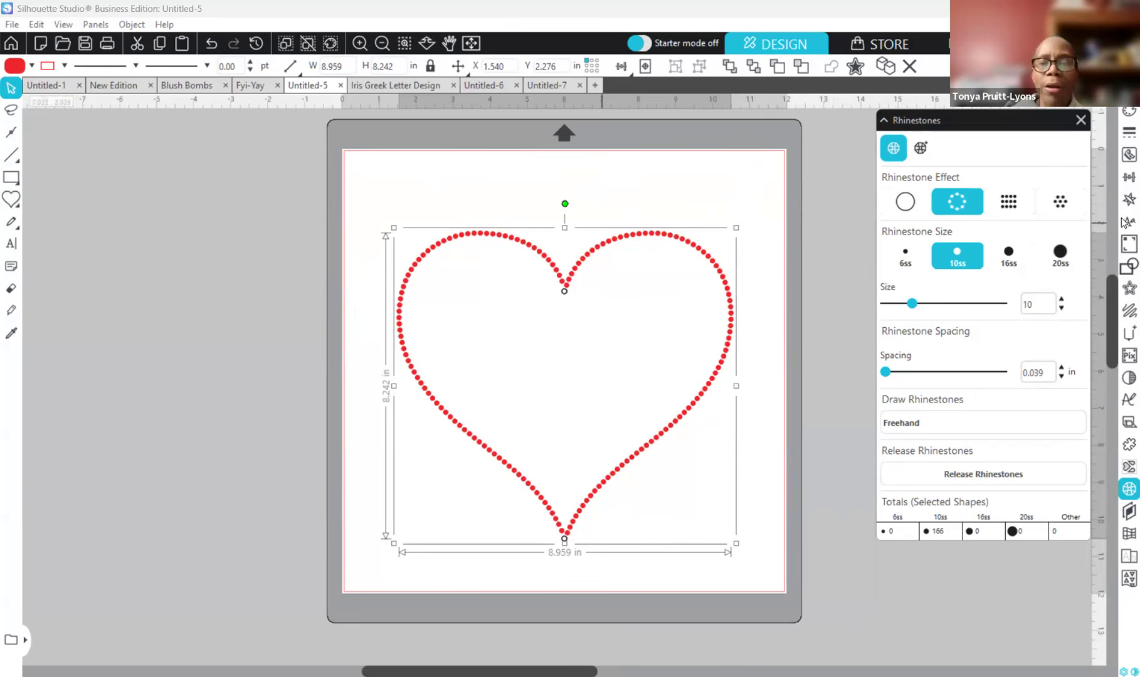
- Try a 0.175 in outward offset around the rhinestone heart and delete the resulting offset
{"action": "left_click", "coordinate": [1123, 292]}
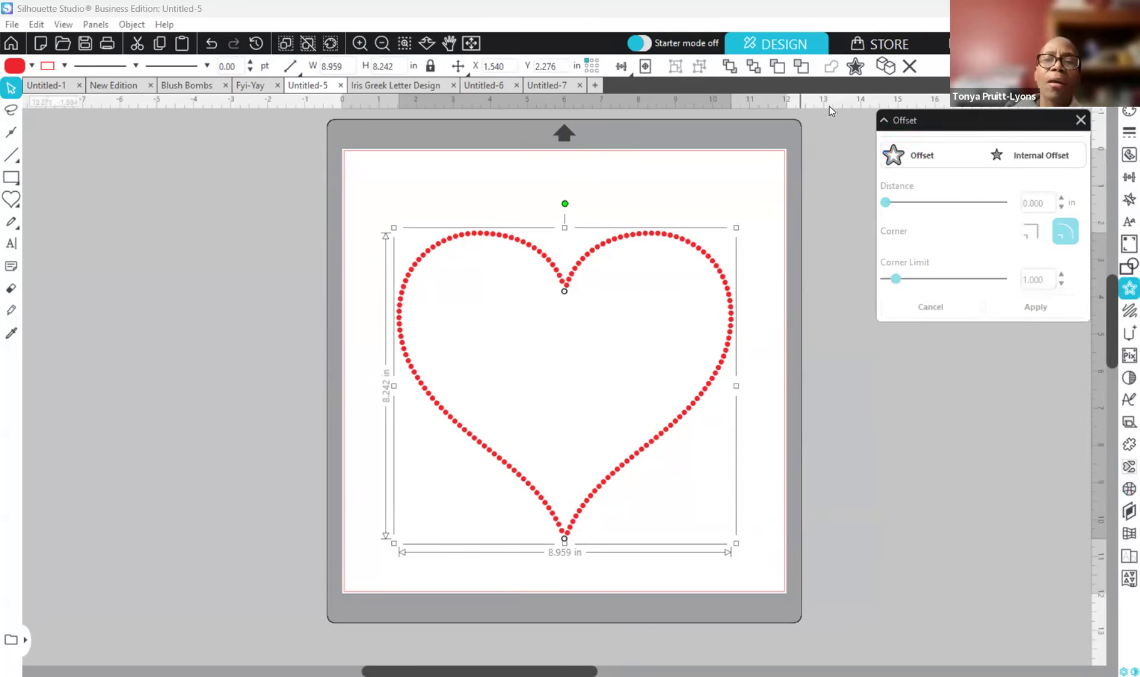
{"action": "left_click", "coordinate": [903, 156]}
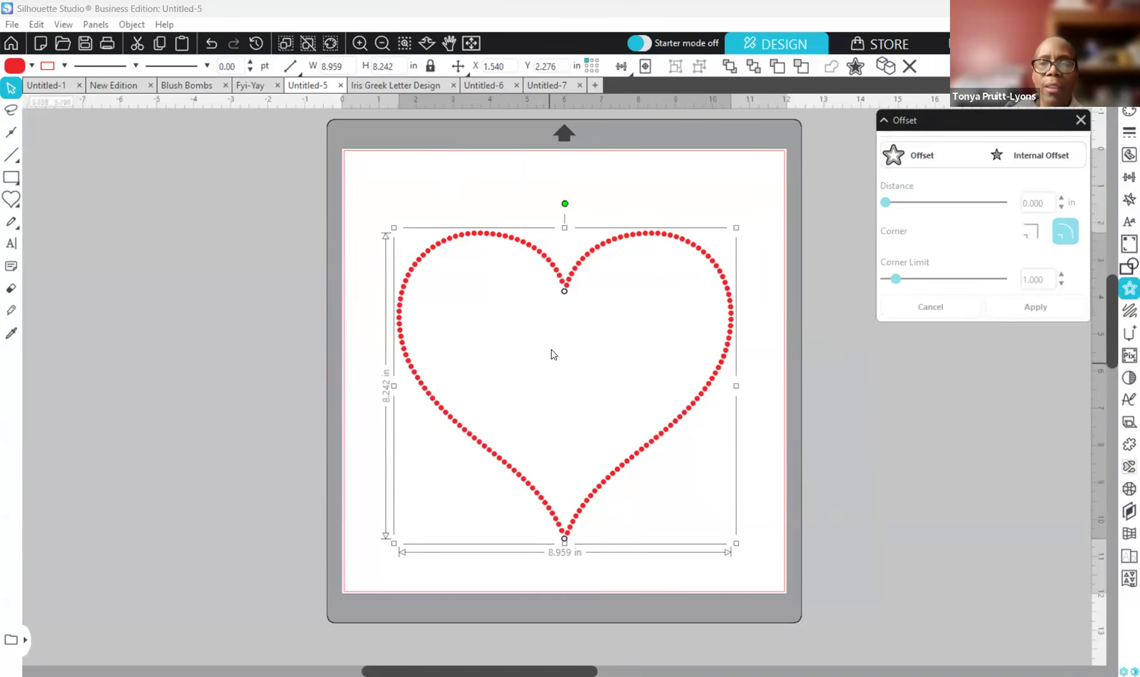
{"action": "left_click", "coordinate": [923, 153]}
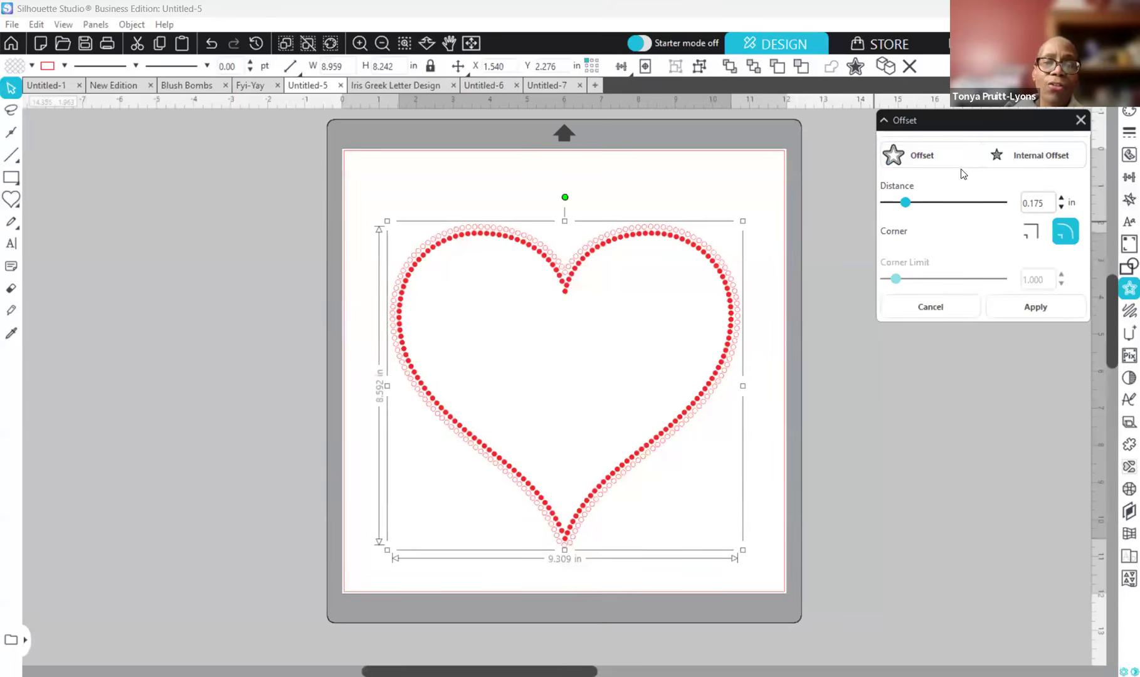
{"action": "left_click", "coordinate": [359, 44]}
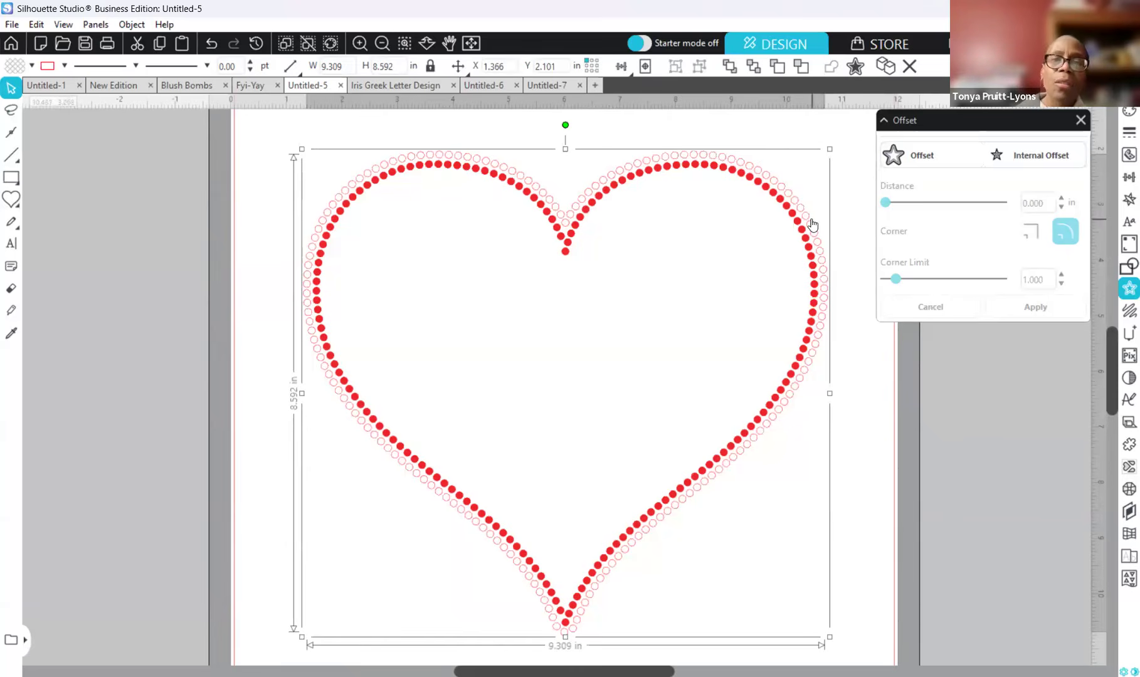
{"action": "key", "text": "Delete"}
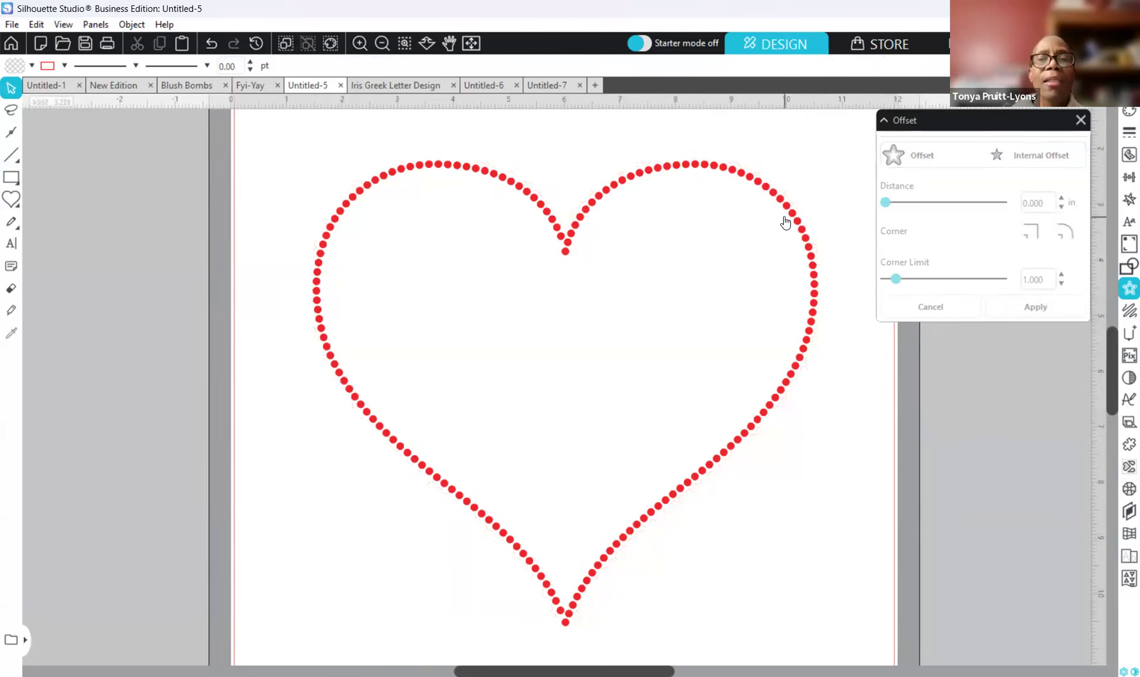
- Create an outward offset around the rhinestone heart at a distance of 0.290 in
{"action": "left_click", "coordinate": [791, 225]}
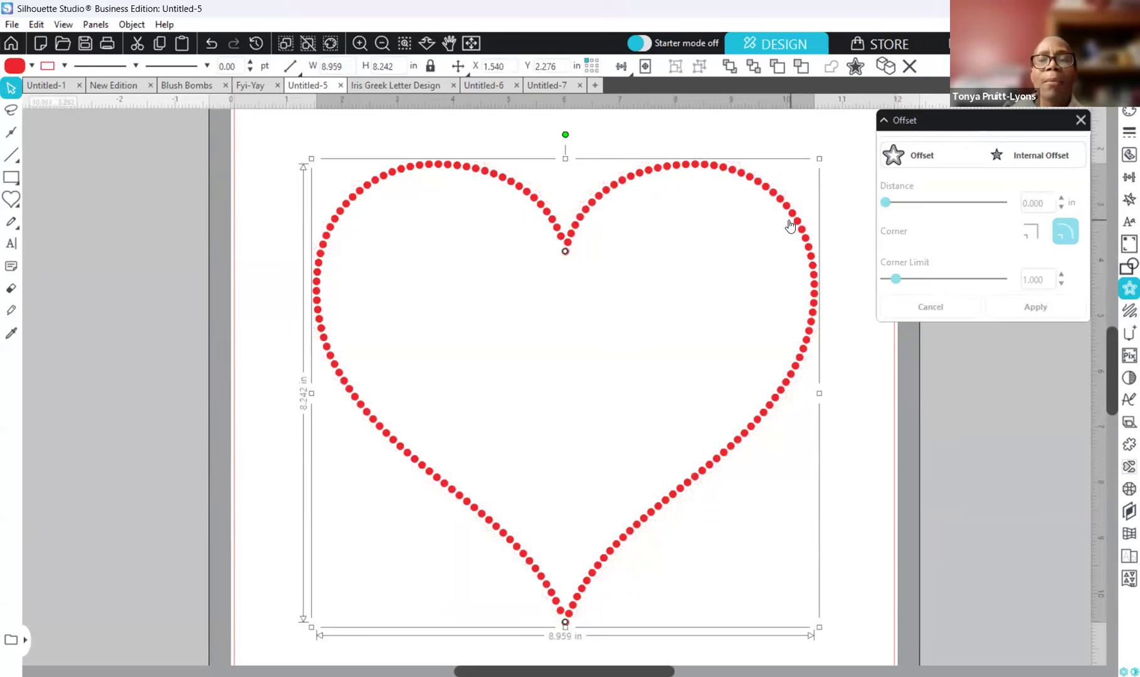
{"action": "left_click", "coordinate": [921, 156]}
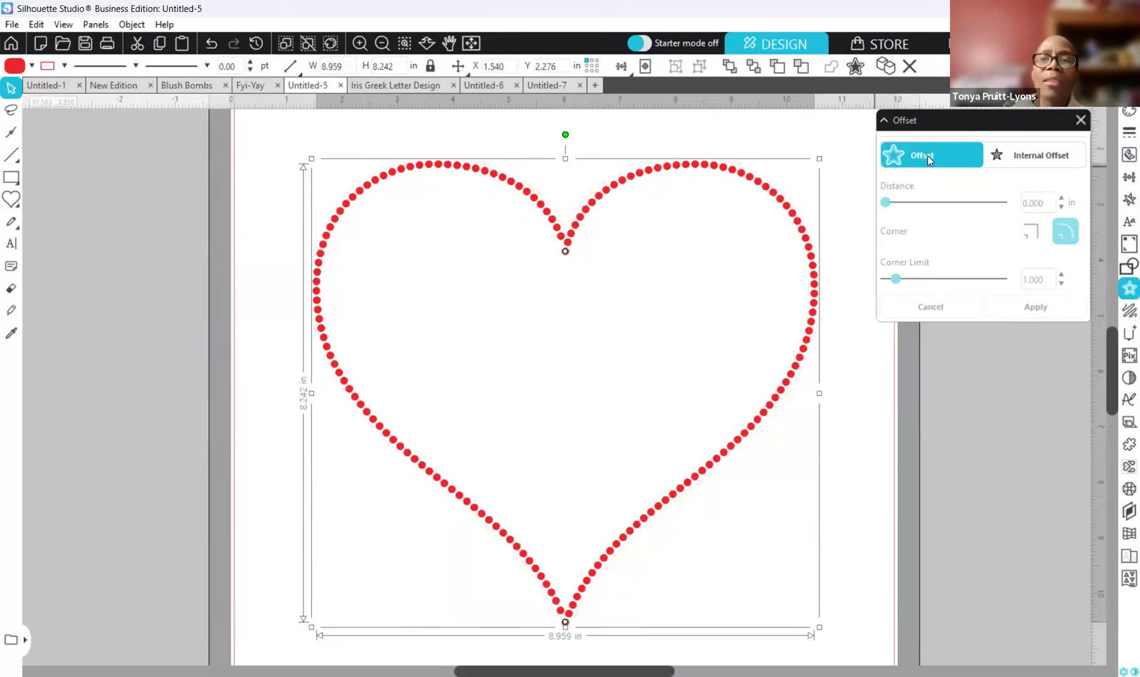
{"action": "left_click", "coordinate": [927, 157]}
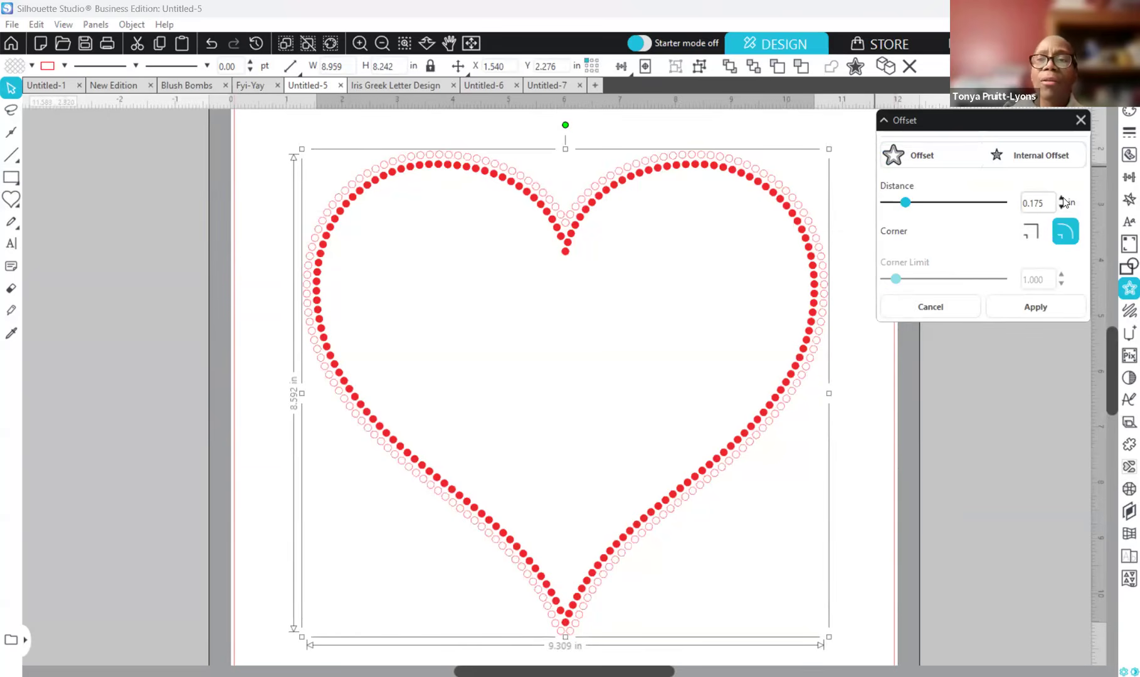
{"action": "left_click", "coordinate": [1062, 200]}
{"action": "left_click", "coordinate": [1062, 199]}
{"action": "left_click", "coordinate": [1061, 199]}
{"action": "left_click", "coordinate": [1061, 199]}
{"action": "left_click", "coordinate": [1061, 199]}
{"action": "left_click", "coordinate": [1061, 199]}
{"action": "left_click", "coordinate": [1062, 199]}
{"action": "left_click", "coordinate": [1062, 199]}
{"action": "left_click", "coordinate": [1061, 198]}
{"action": "left_click", "coordinate": [1062, 199]}
{"action": "left_click", "coordinate": [1062, 199]}
{"action": "left_click", "coordinate": [1062, 198]}
{"action": "left_click", "coordinate": [1061, 199]}
{"action": "left_click", "coordinate": [1061, 199]}
{"action": "left_click", "coordinate": [1062, 199]}
{"action": "left_click", "coordinate": [1061, 199]}
{"action": "left_click", "coordinate": [1061, 199]}
{"action": "left_click", "coordinate": [1061, 199]}
{"action": "left_click", "coordinate": [1061, 199]}
{"action": "left_click", "coordinate": [1061, 199]}
{"action": "left_click", "coordinate": [1061, 199]}
{"action": "left_click", "coordinate": [1062, 199]}
{"action": "left_click", "coordinate": [1061, 199]}
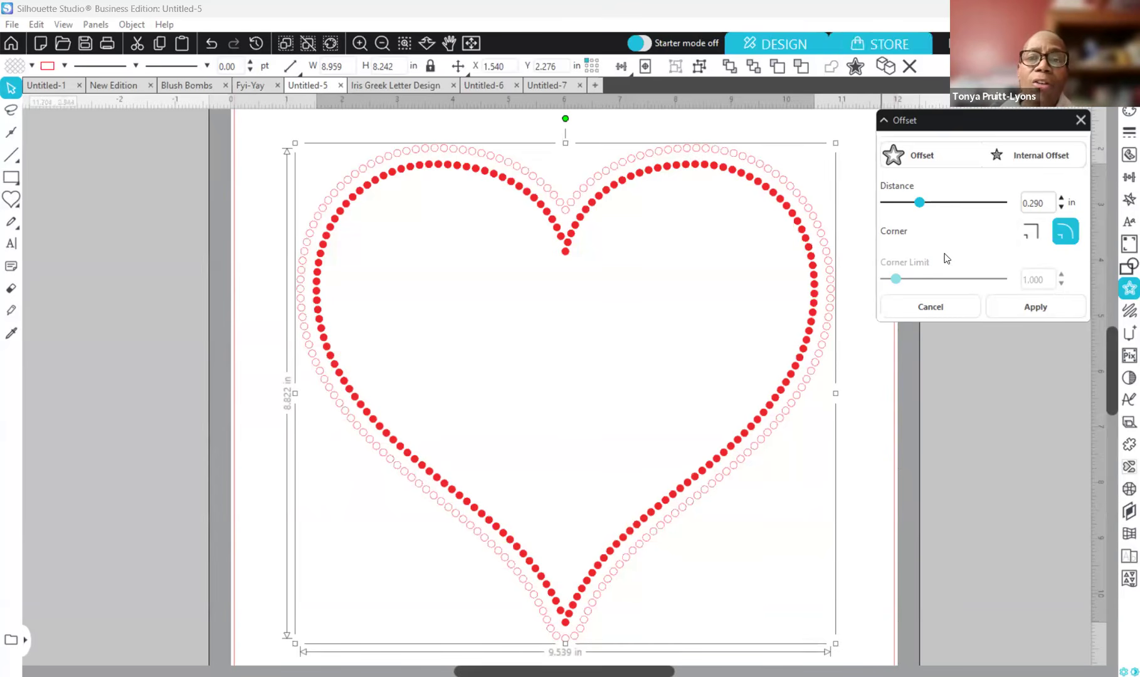
{"action": "left_click", "coordinate": [380, 45]}
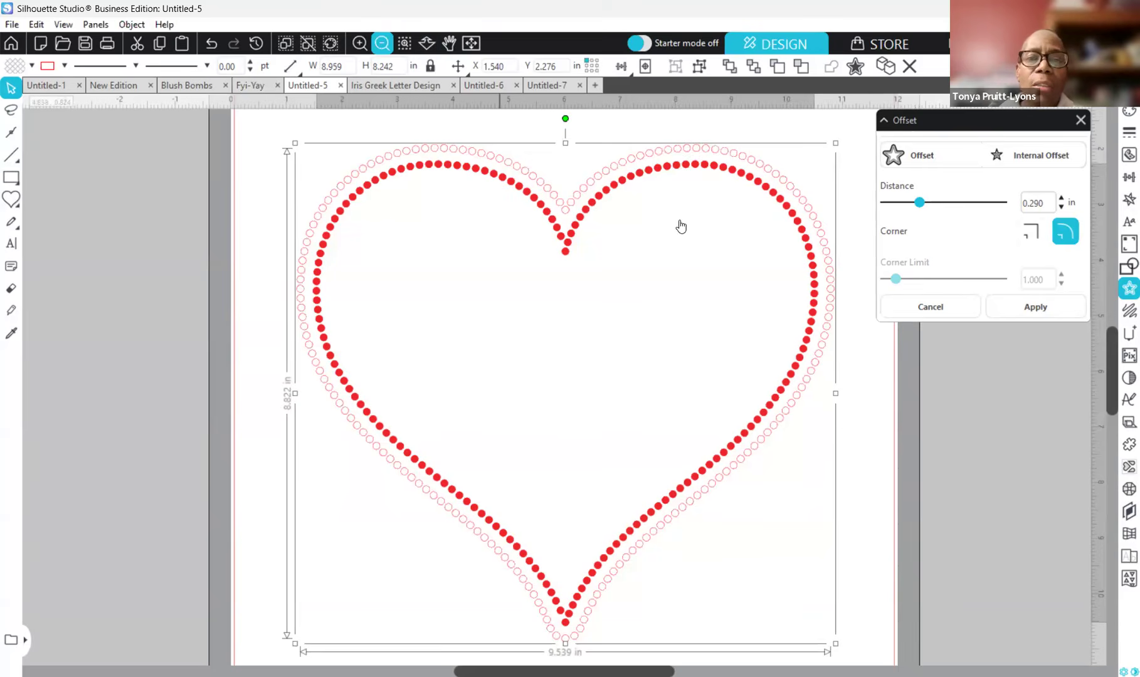
- Create a second outward offset around the first offset outline at a distance of 0.185 in
{"action": "left_click", "coordinate": [925, 156]}
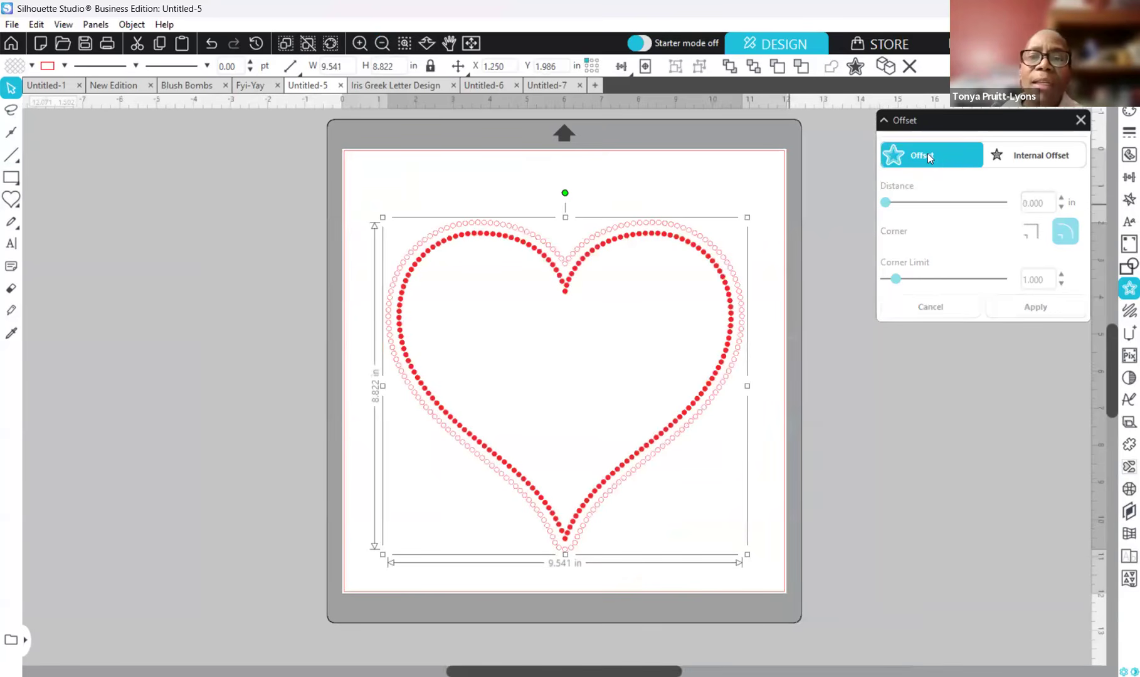
{"action": "left_click", "coordinate": [928, 155]}
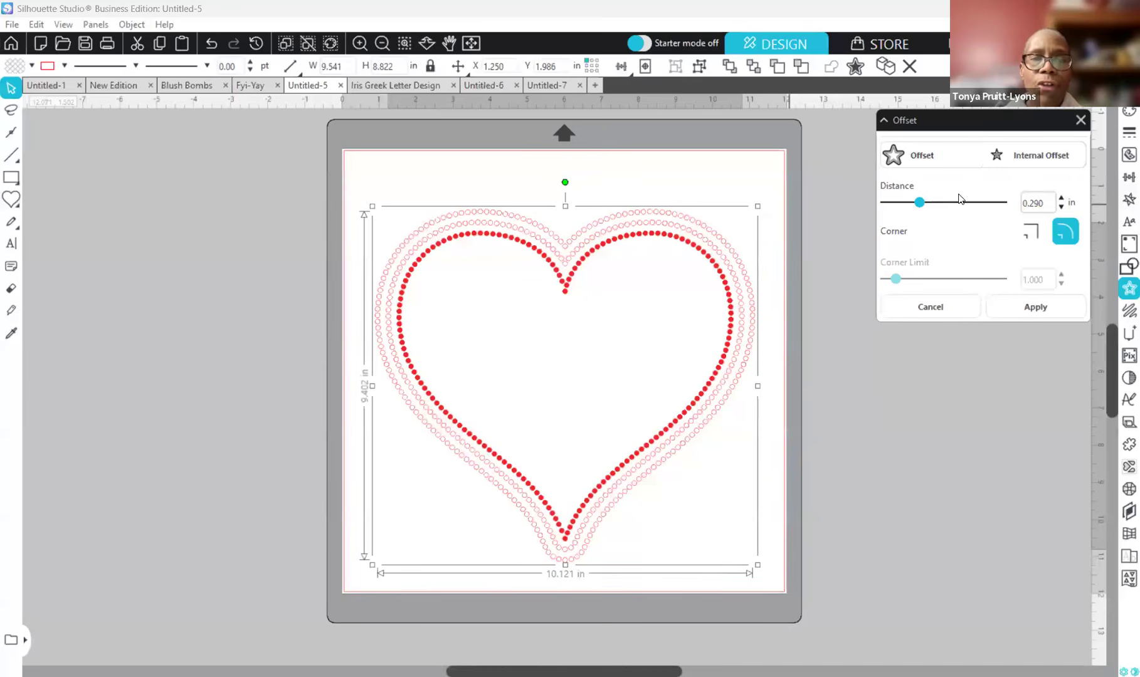
{"action": "left_click", "coordinate": [1062, 209]}
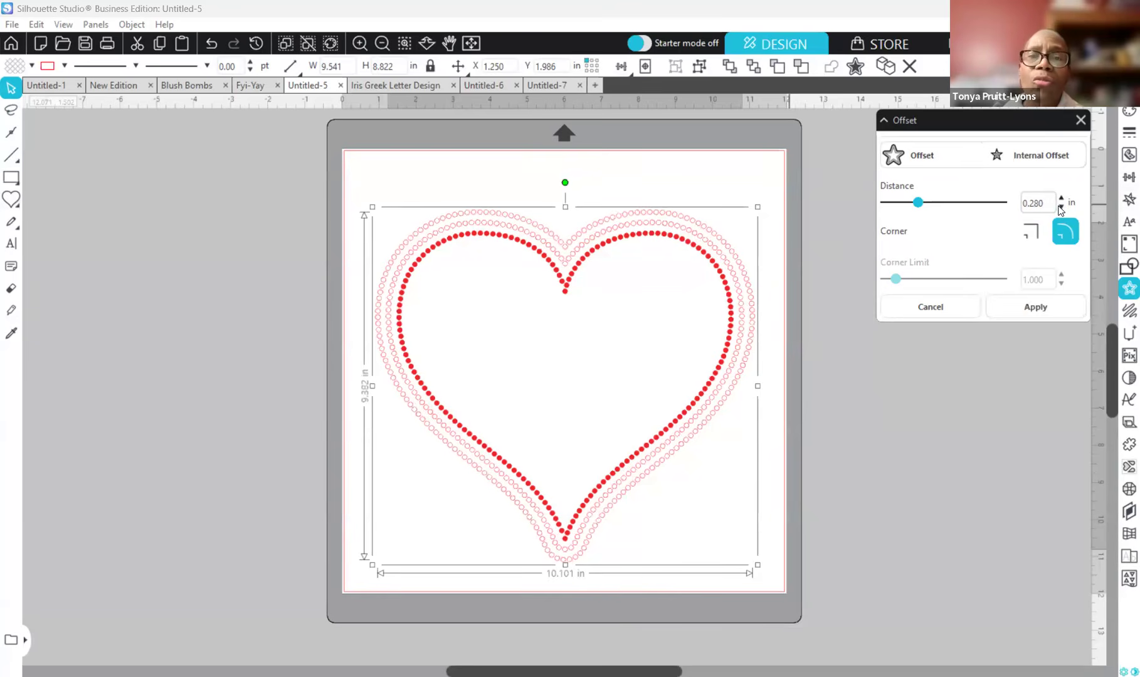
{"action": "left_click", "coordinate": [1062, 209]}
{"action": "left_click", "coordinate": [1062, 209]}
{"action": "left_click", "coordinate": [1062, 209]}
{"action": "left_click", "coordinate": [1062, 209]}
{"action": "left_click", "coordinate": [1062, 209]}
{"action": "left_click", "coordinate": [1062, 209]}
{"action": "left_click", "coordinate": [1062, 209]}
{"action": "left_click", "coordinate": [1062, 209]}
{"action": "left_click", "coordinate": [1062, 209]}
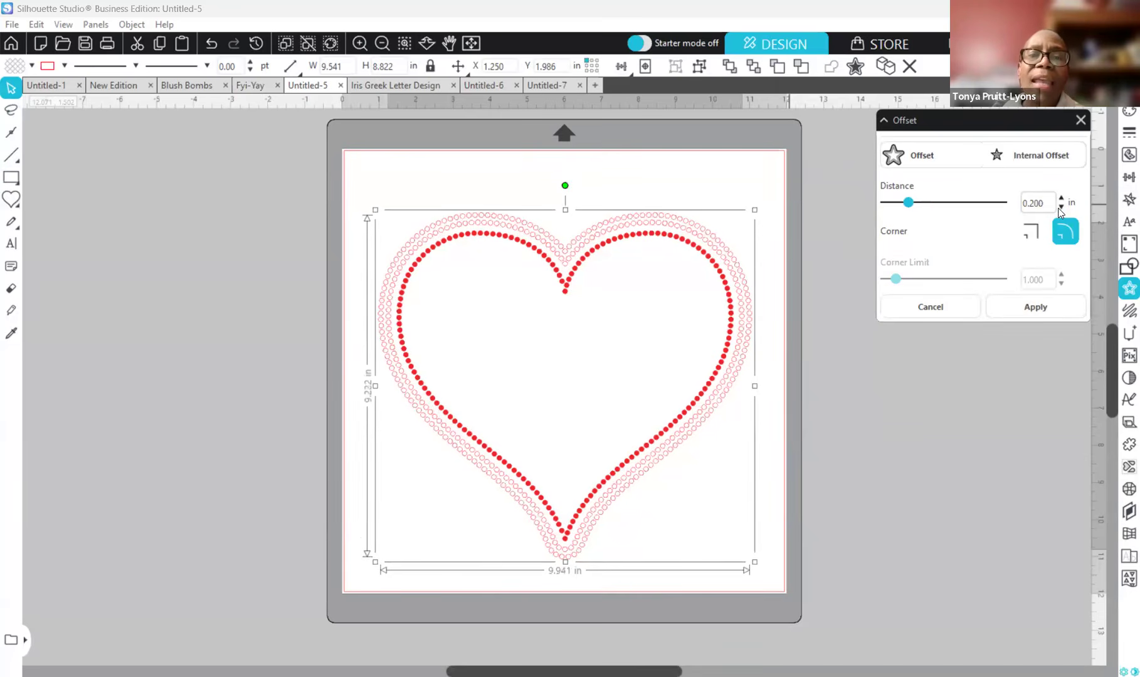
{"action": "left_click", "coordinate": [1061, 208]}
{"action": "left_click", "coordinate": [1062, 208]}
{"action": "left_click", "coordinate": [1062, 208]}
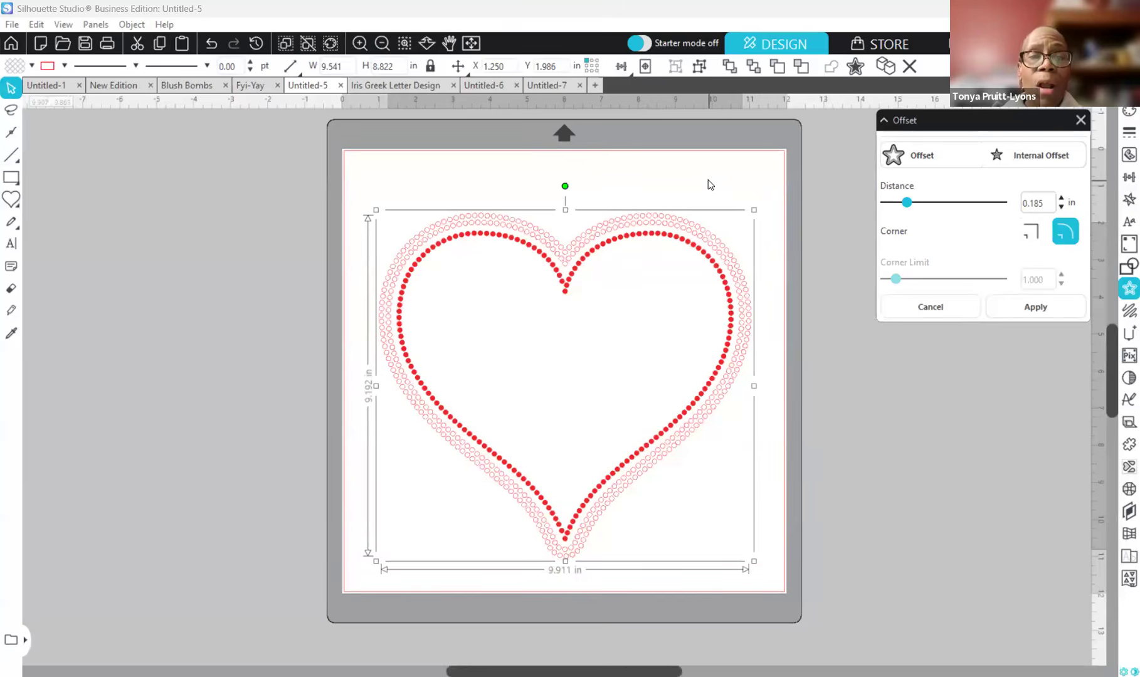
- Create a third outward offset around the second offset outline at a distance of 0.285 in
{"action": "left_click", "coordinate": [928, 161]}
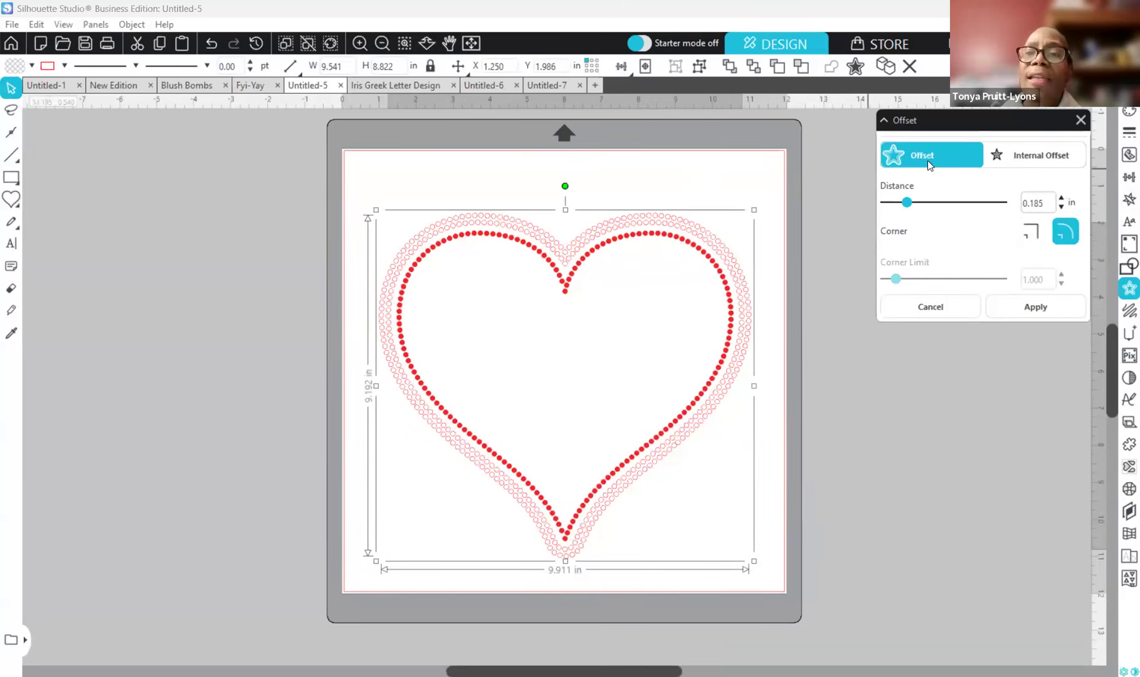
{"action": "left_click", "coordinate": [929, 154]}
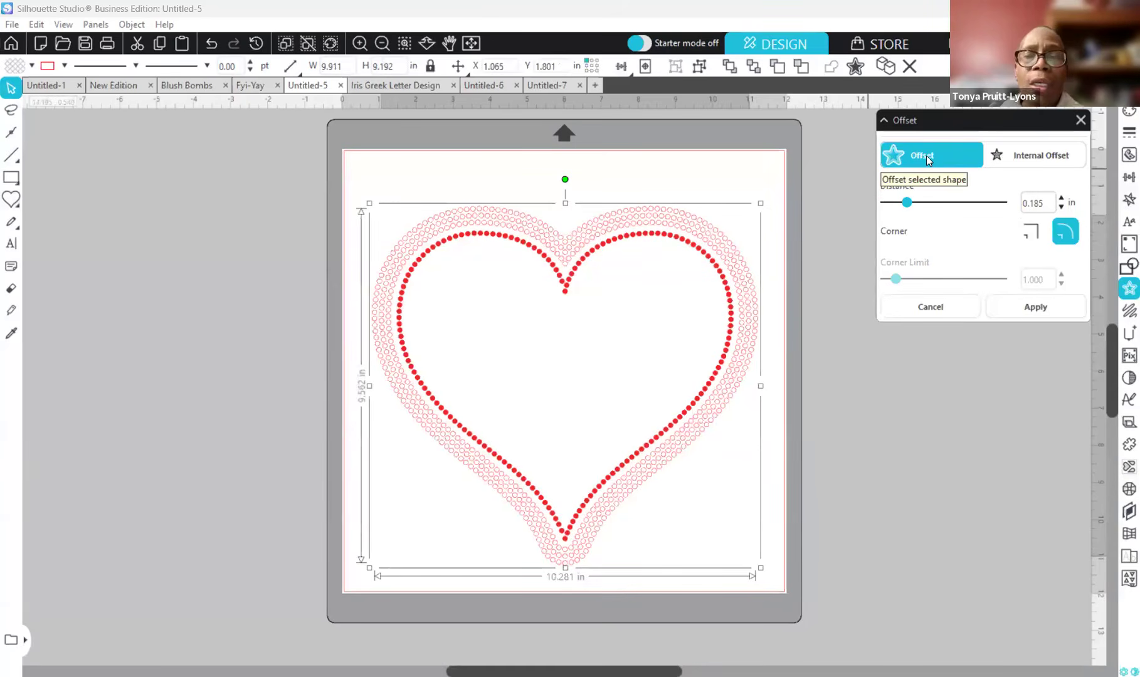
{"action": "left_click", "coordinate": [1062, 199]}
{"action": "left_click", "coordinate": [1061, 198]}
{"action": "left_click", "coordinate": [1062, 198]}
{"action": "left_click", "coordinate": [1061, 198]}
{"action": "left_click", "coordinate": [1061, 199]}
{"action": "left_click", "coordinate": [1062, 198]}
{"action": "left_click", "coordinate": [1061, 198]}
{"action": "left_click", "coordinate": [1061, 198]}
{"action": "left_click", "coordinate": [1061, 198]}
{"action": "left_click", "coordinate": [1061, 198]}
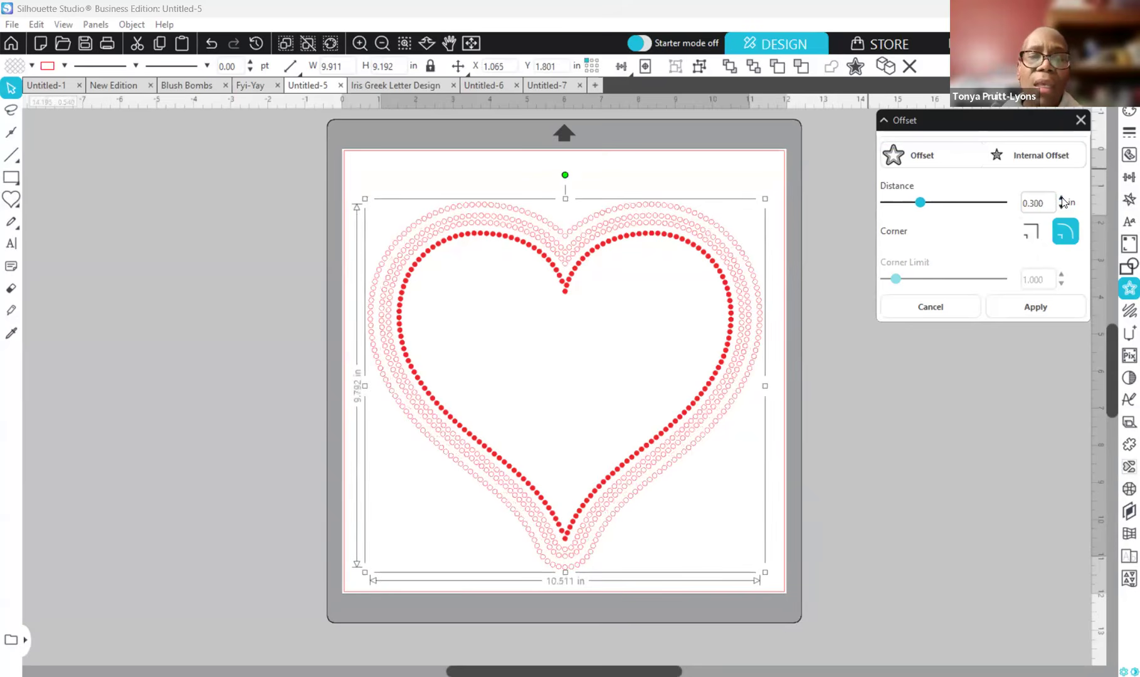
{"action": "left_click", "coordinate": [1061, 207]}
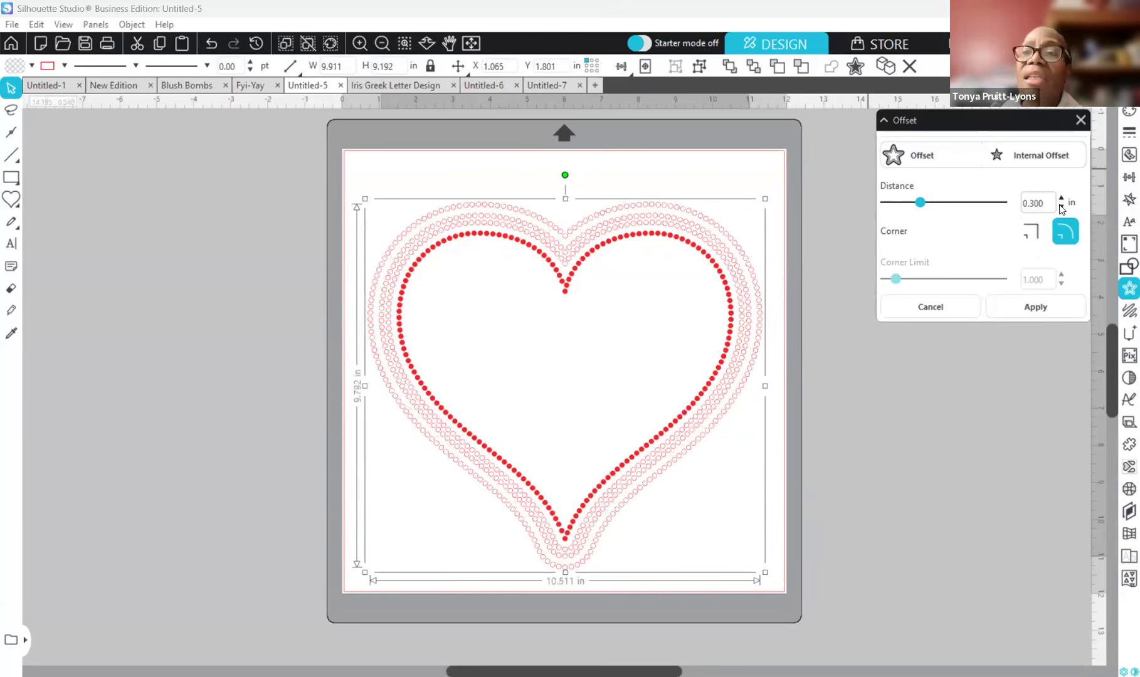
{"action": "left_click", "coordinate": [1061, 207]}
{"action": "left_click", "coordinate": [1061, 207]}
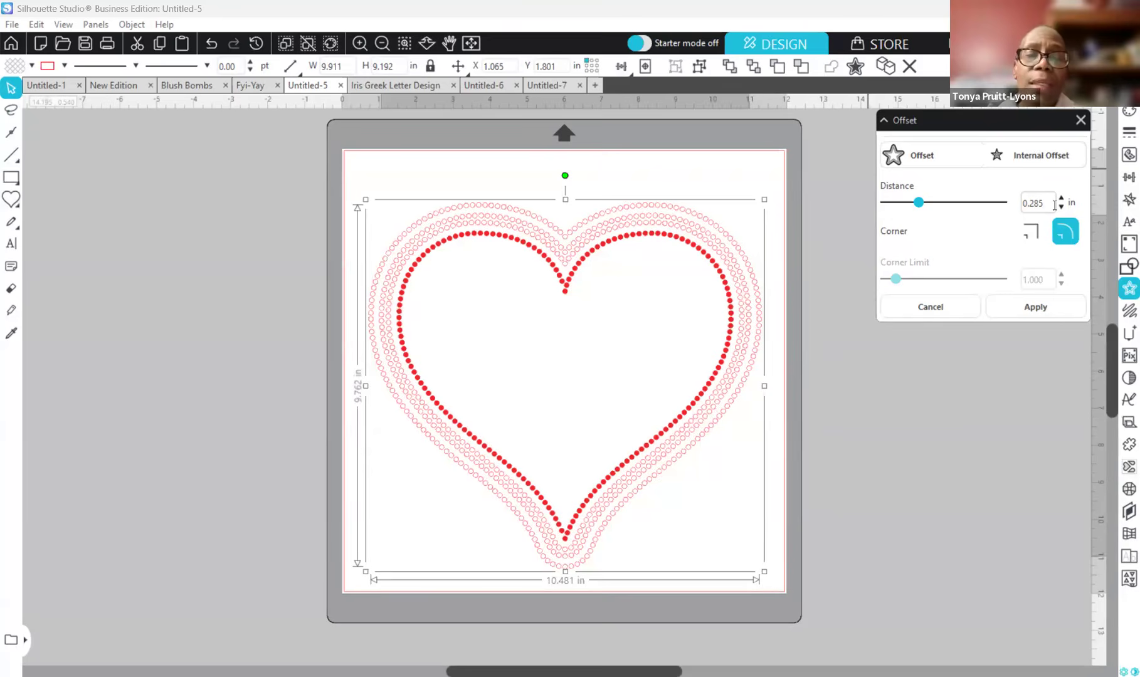
- Create a fourth outward offset around the third offset outline at 0.185 in and deselect it
{"action": "left_click", "coordinate": [923, 155]}
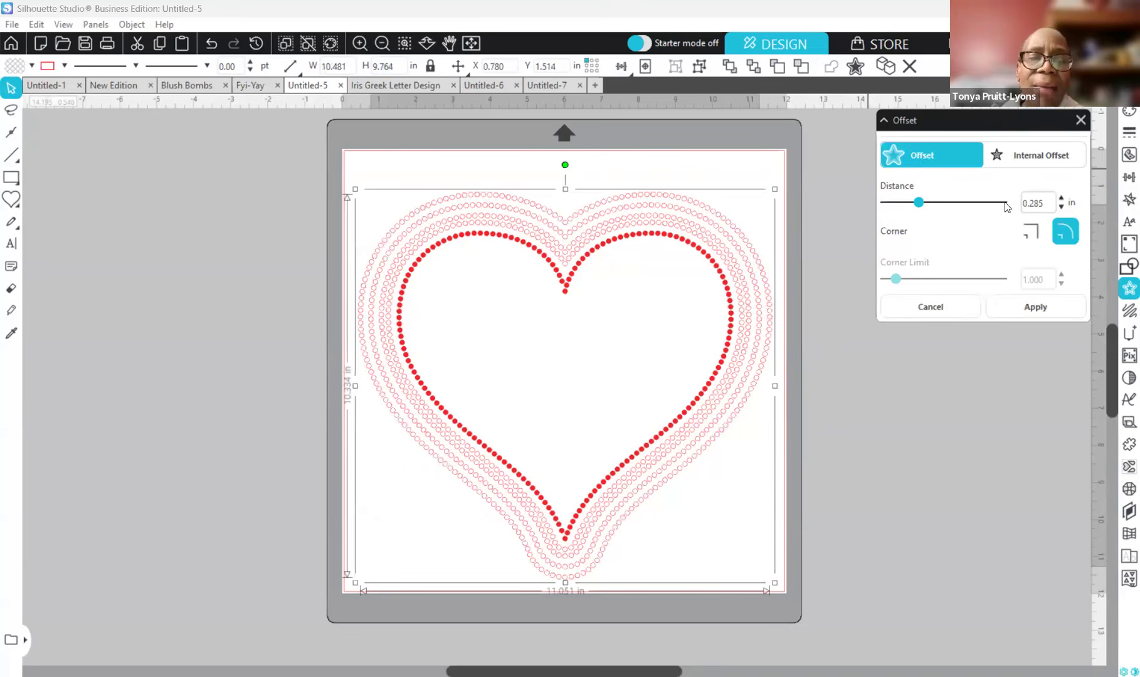
{"action": "left_click", "coordinate": [1061, 208]}
{"action": "left_click", "coordinate": [1061, 208]}
{"action": "left_click", "coordinate": [1061, 207]}
{"action": "left_click", "coordinate": [1062, 208]}
{"action": "left_click", "coordinate": [1061, 207]}
{"action": "left_click", "coordinate": [1061, 207]}
{"action": "left_click", "coordinate": [1061, 208]}
{"action": "left_click", "coordinate": [1062, 207]}
{"action": "left_click", "coordinate": [1061, 207]}
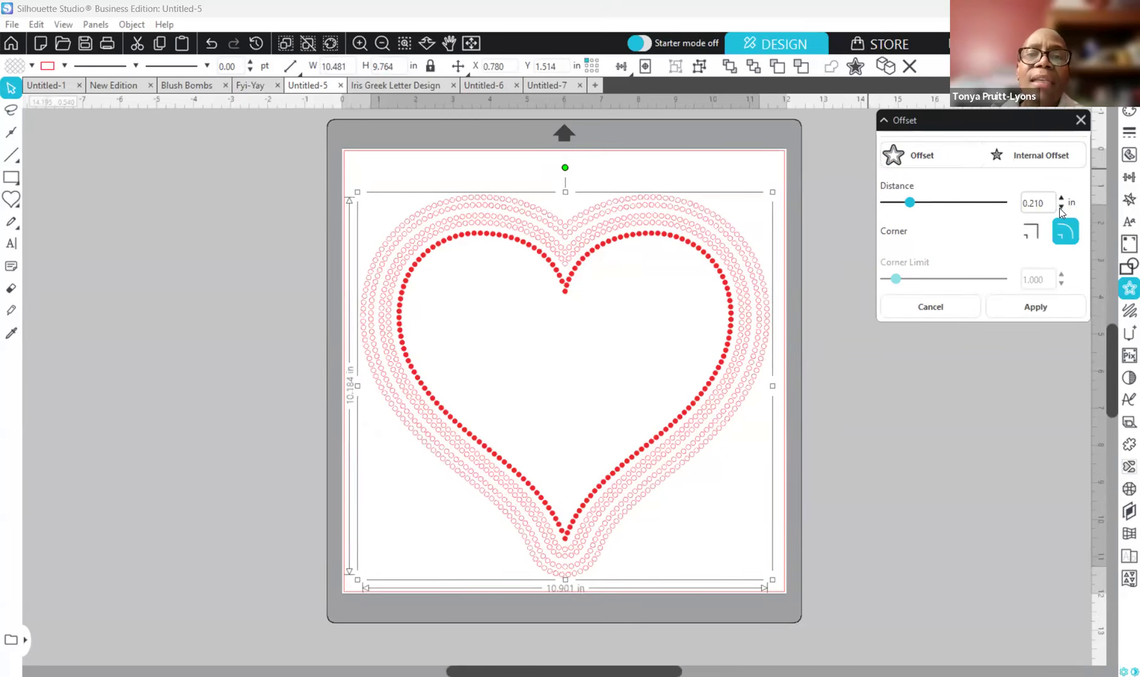
{"action": "left_click", "coordinate": [1061, 207]}
{"action": "left_click", "coordinate": [1061, 208]}
{"action": "left_click", "coordinate": [1062, 208]}
{"action": "left_click", "coordinate": [1061, 208]}
{"action": "left_click", "coordinate": [1061, 208]}
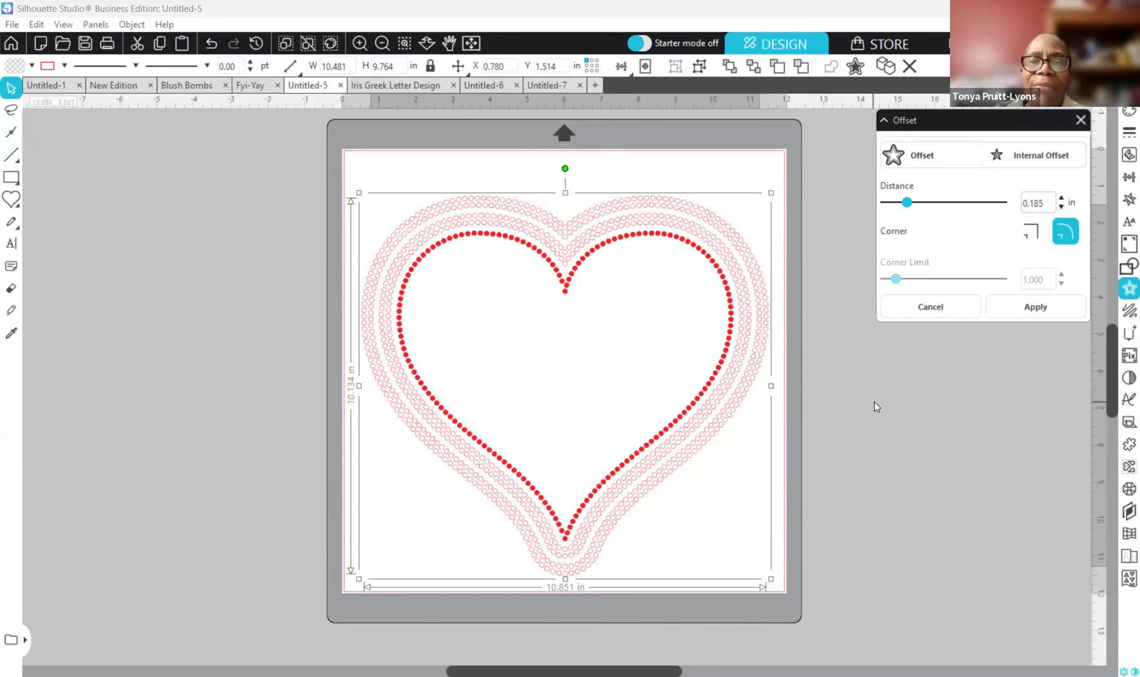
{"action": "left_click", "coordinate": [917, 410]}
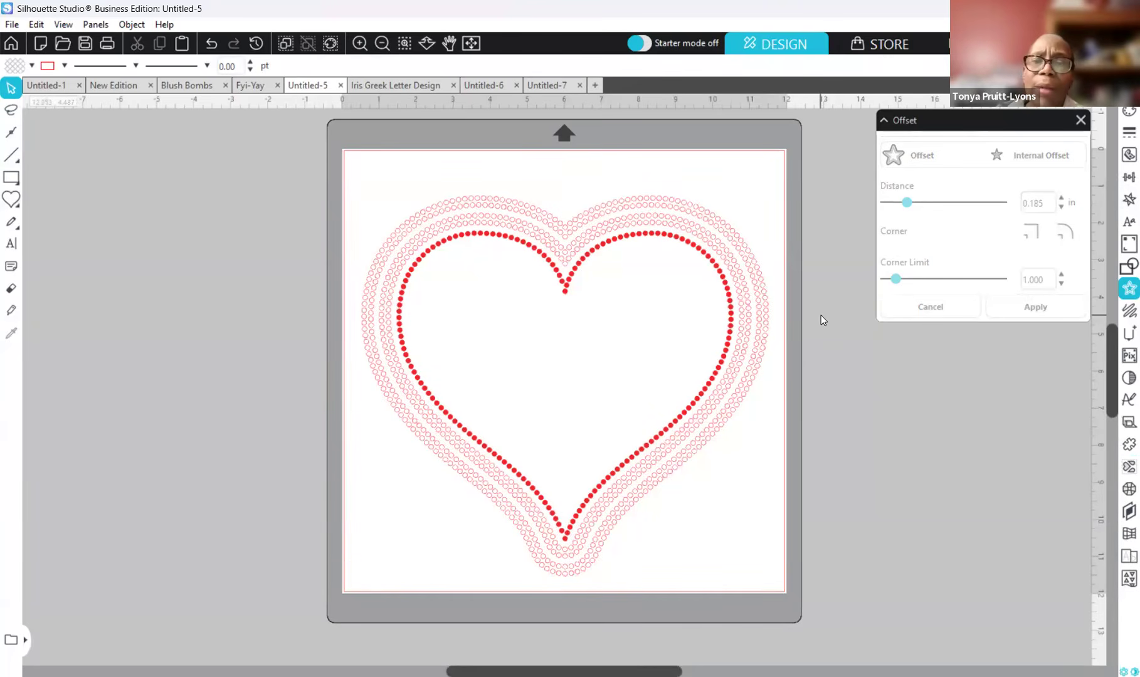
- Try 6ss stones on all the heart outlines and return them to 10ss
{"action": "left_click", "coordinate": [1124, 491]}
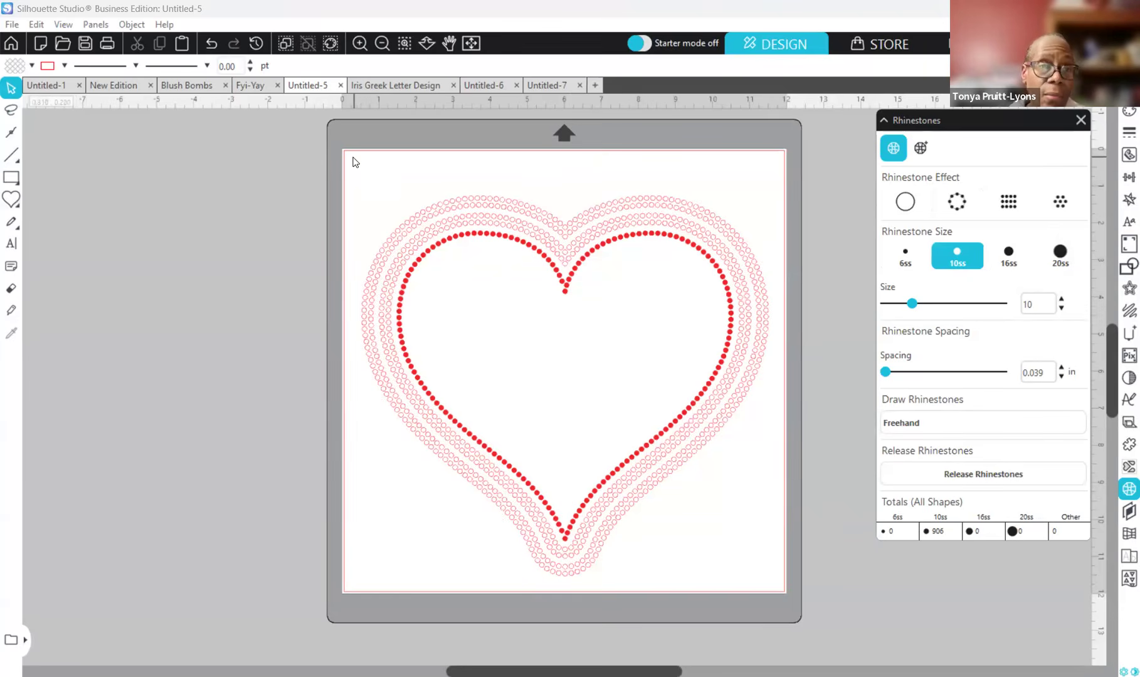
{"action": "left_click", "coordinate": [436, 480]}
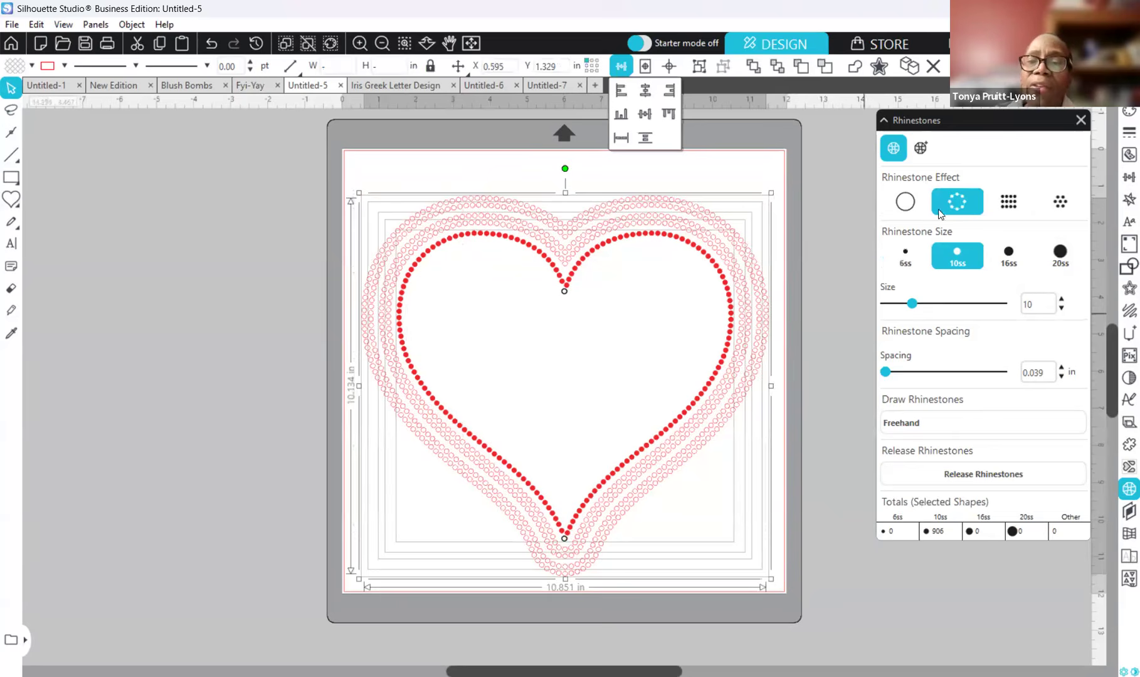
{"action": "left_click", "coordinate": [905, 257]}
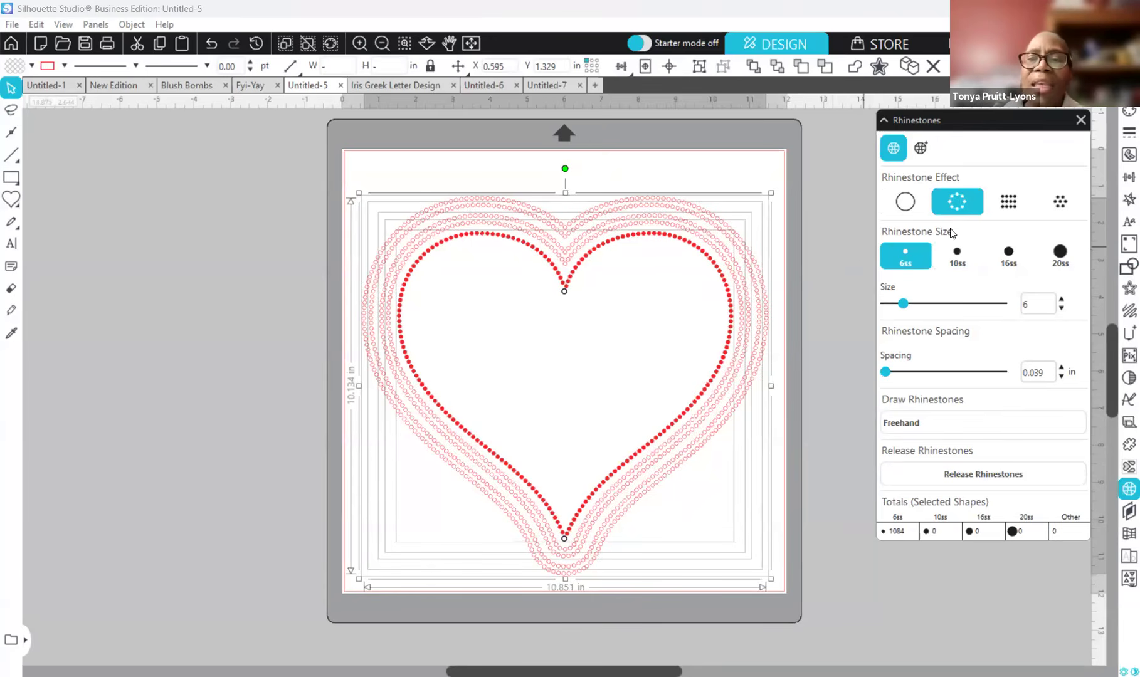
{"action": "left_click", "coordinate": [958, 264]}
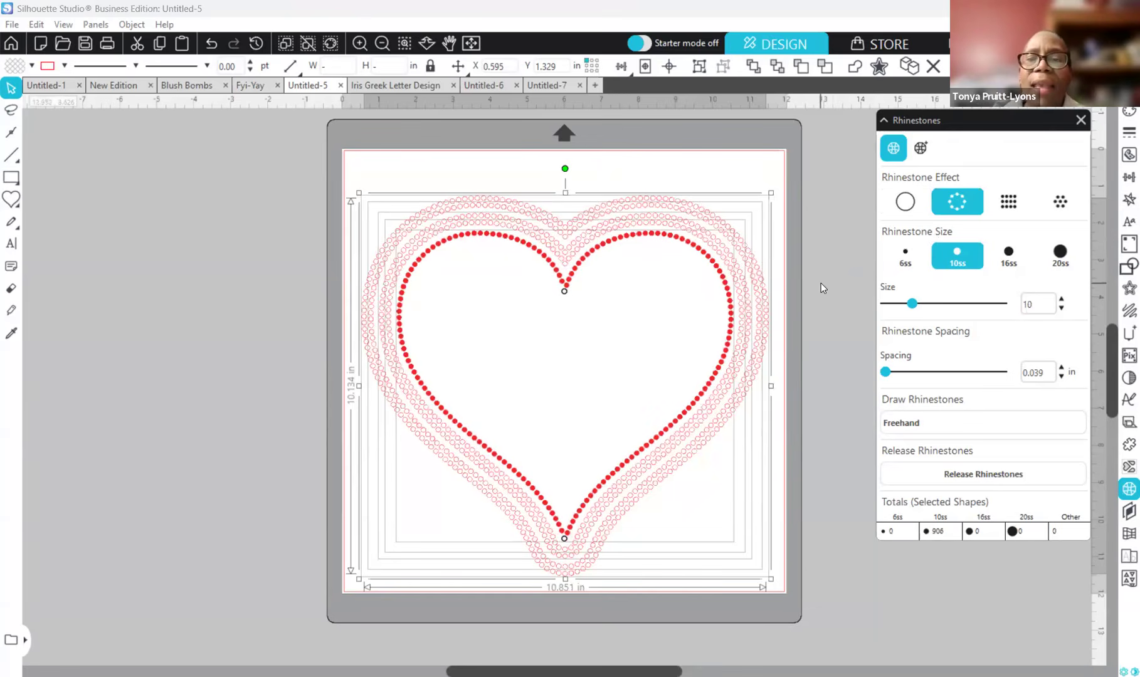
{"action": "left_click", "coordinate": [750, 350]}
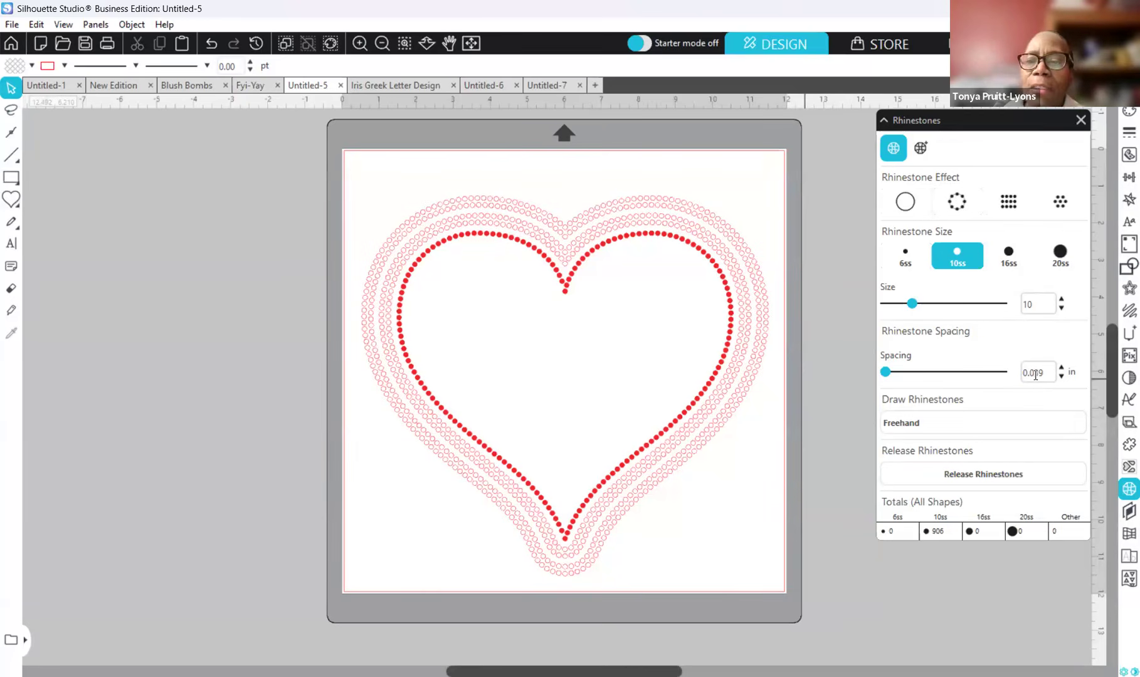
- Set the rhinestone spacing of all the heart outlines to 0.020 in
{"action": "left_click_drag", "start_coordinate": [1055, 373], "coordinate": [1035, 376]}
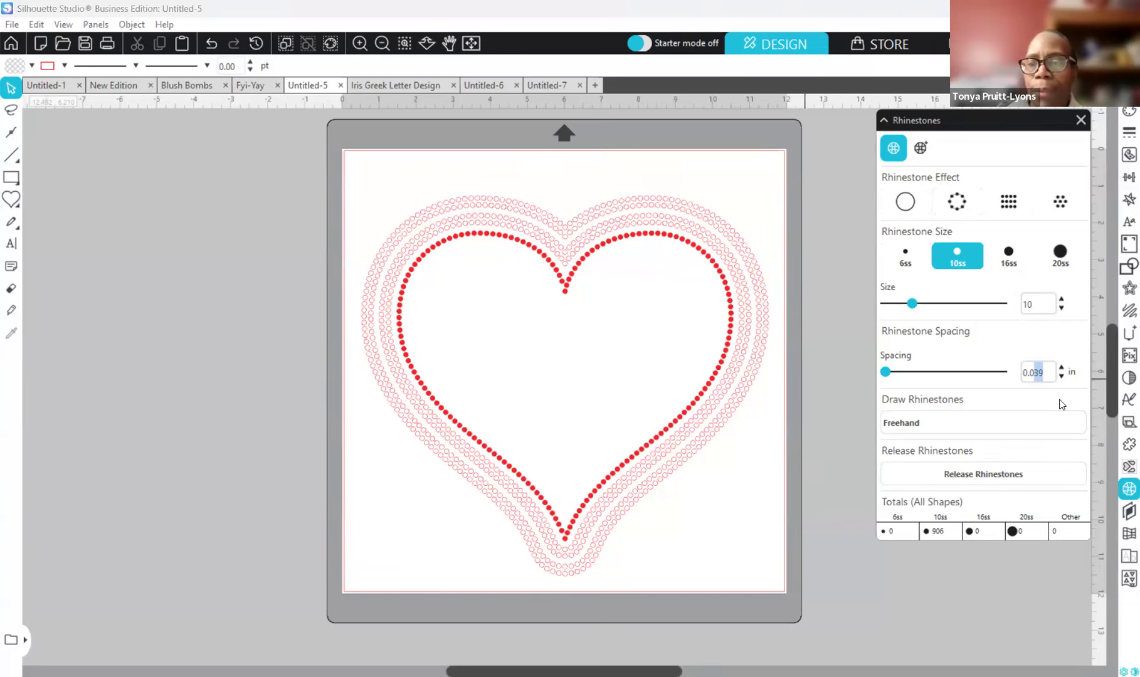
{"action": "type", "text": "20"}
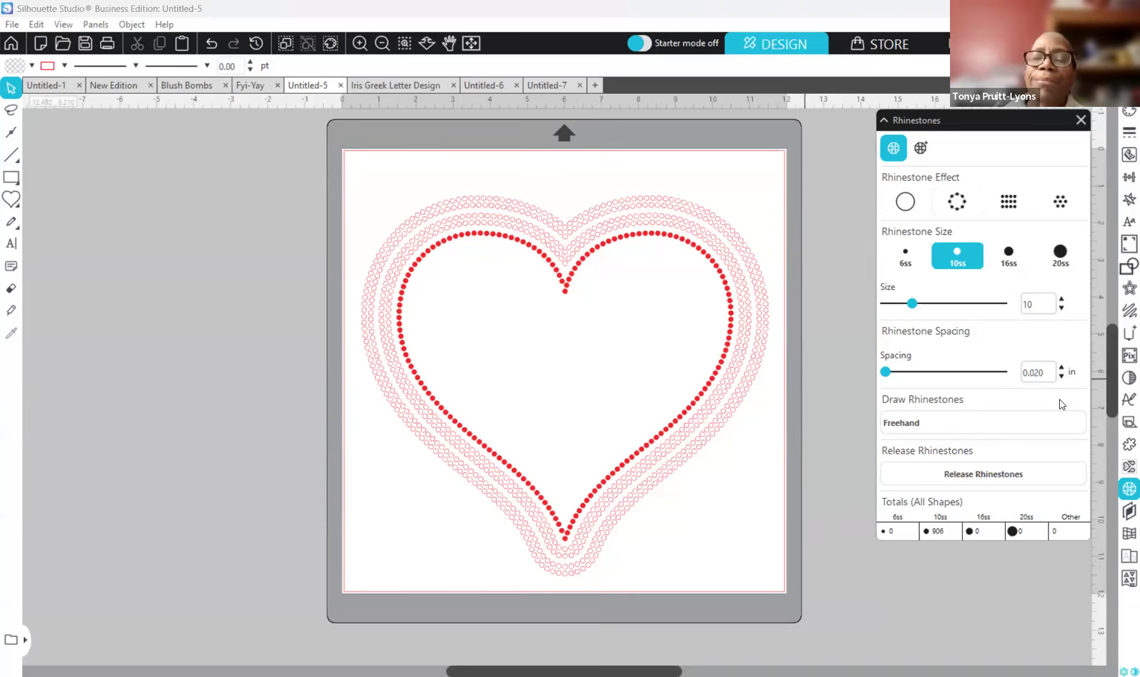
{"action": "left_click_drag", "start_coordinate": [357, 171], "coordinate": [776, 607]}
{"action": "left_click", "coordinate": [1048, 373]}
{"action": "key", "text": "BackSpace"}
{"action": "key", "text": "BackSpace"}
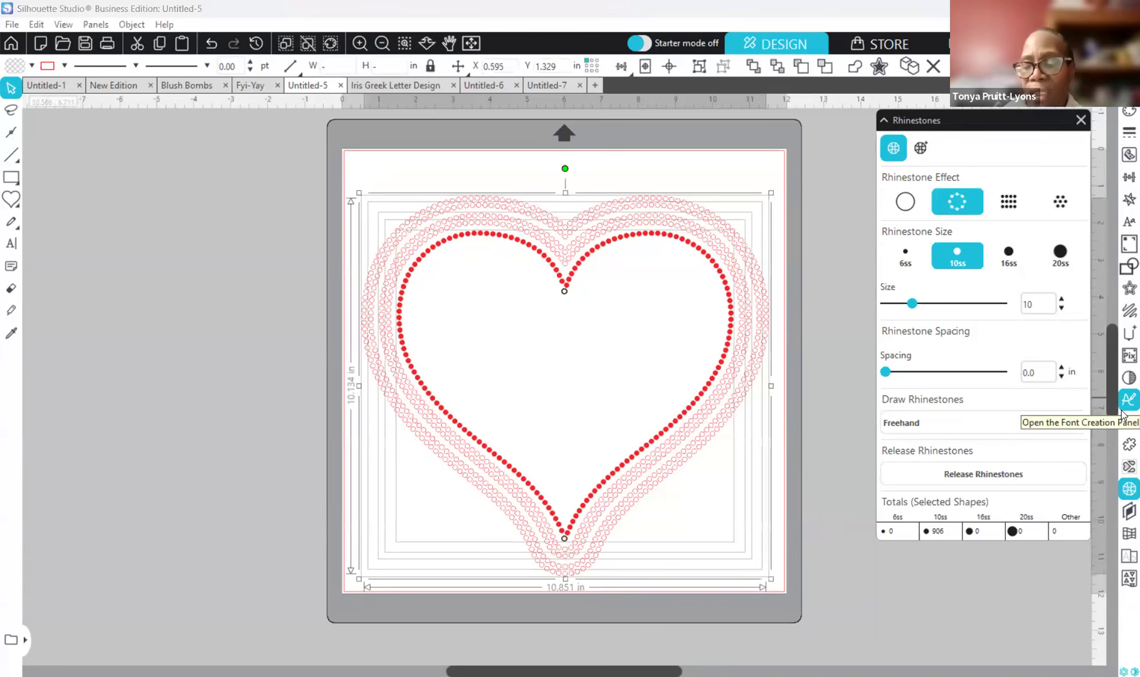
{"action": "type", "text": "2"}
{"action": "key", "text": "Return"}
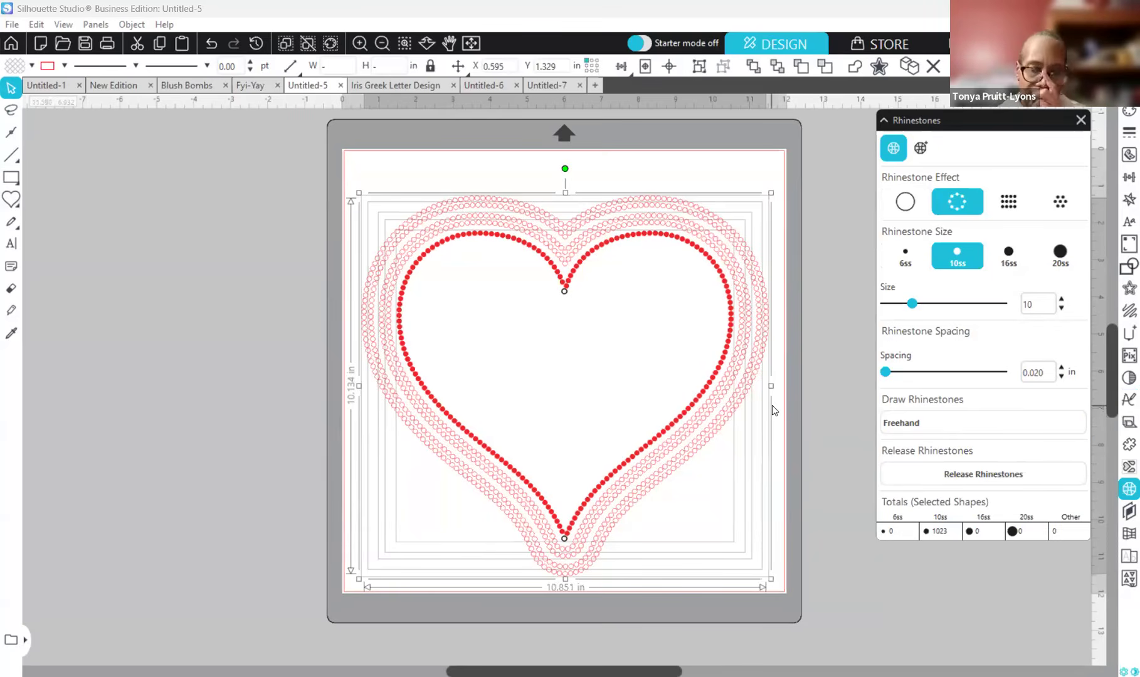
{"action": "left_click", "coordinate": [947, 472]}
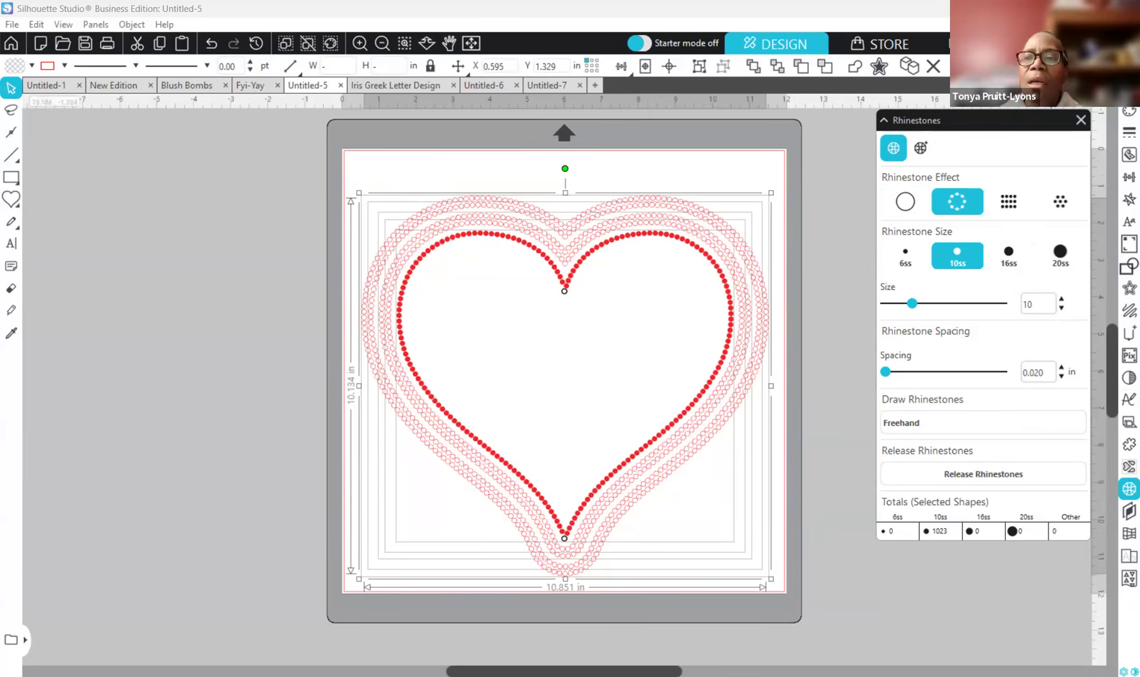
- Fill the stones of all the heart outlines with green 22A954
{"action": "left_click", "coordinate": [1124, 118]}
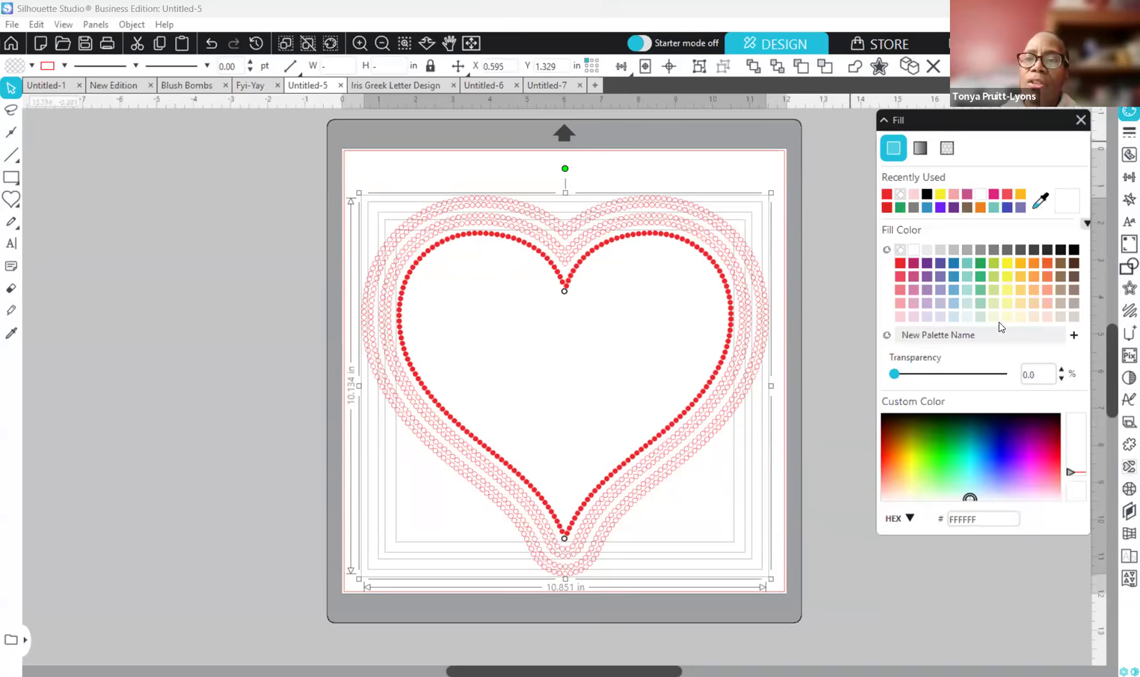
{"action": "left_click", "coordinate": [981, 262]}
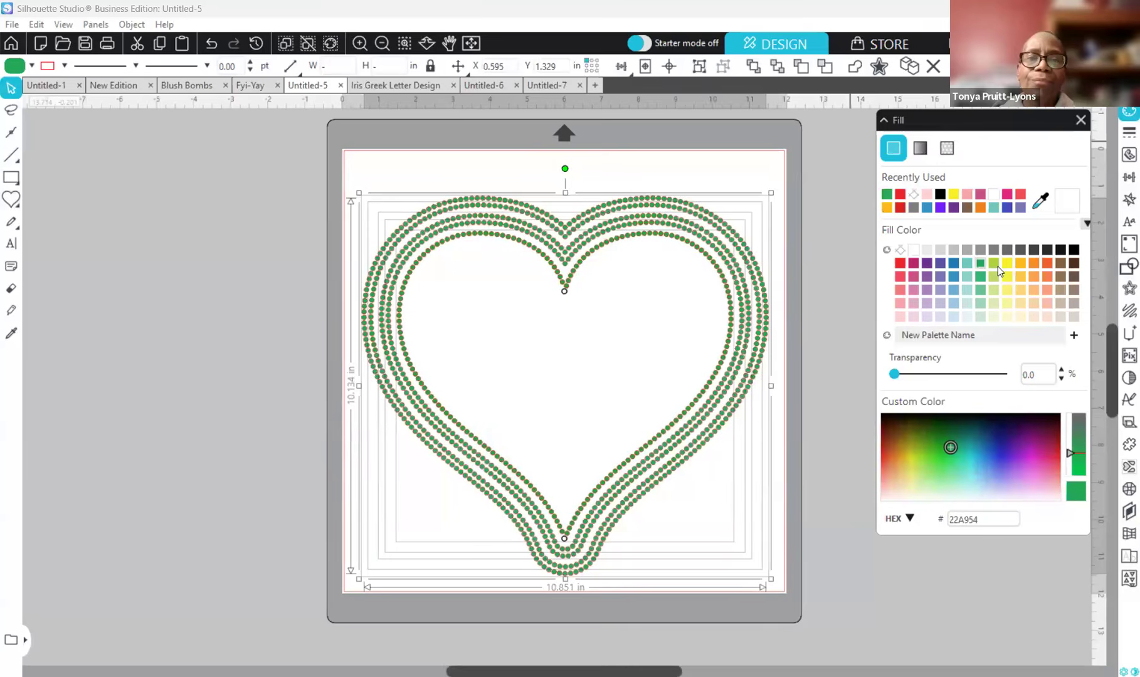
{"action": "left_click", "coordinate": [834, 234]}
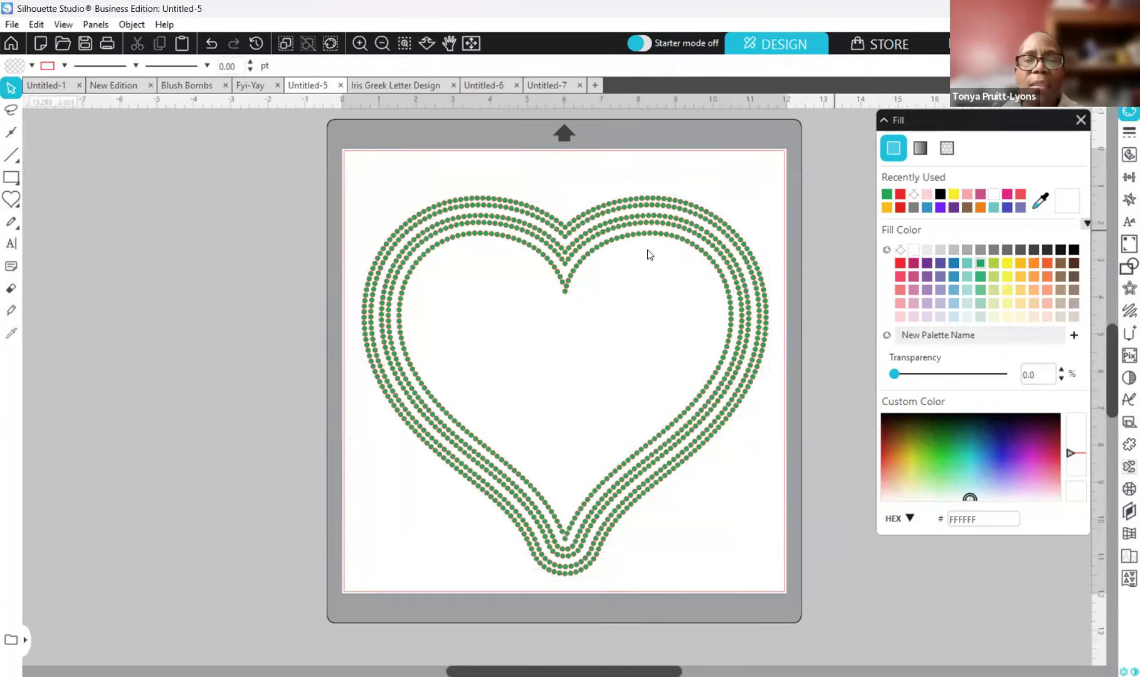
- Fill the stones of the innermost heart outline with red ED242B and deselect it
{"action": "left_click", "coordinate": [565, 291]}
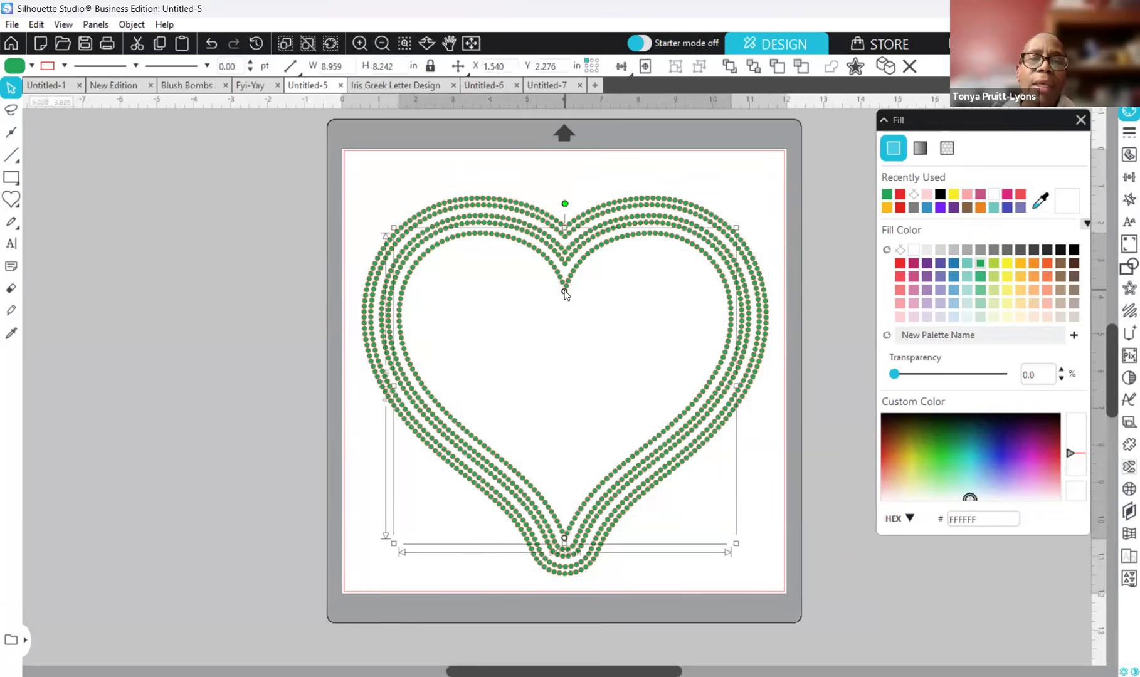
{"action": "left_click", "coordinate": [901, 195]}
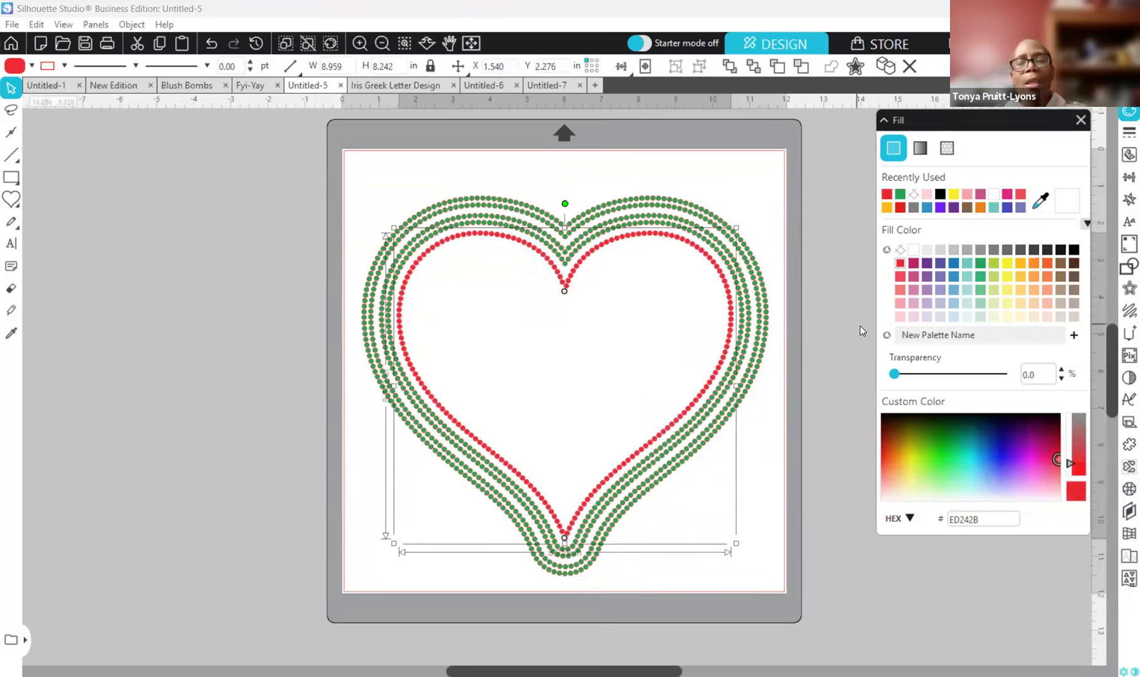
{"action": "left_click", "coordinate": [570, 289]}
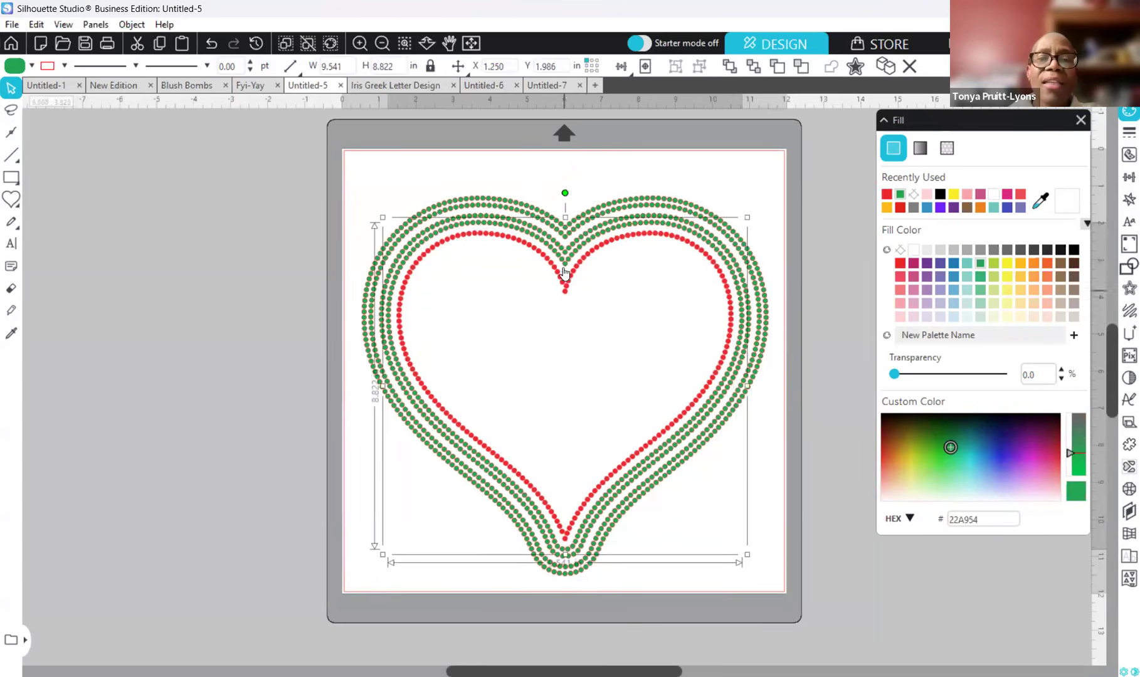
{"action": "left_click", "coordinate": [823, 193]}
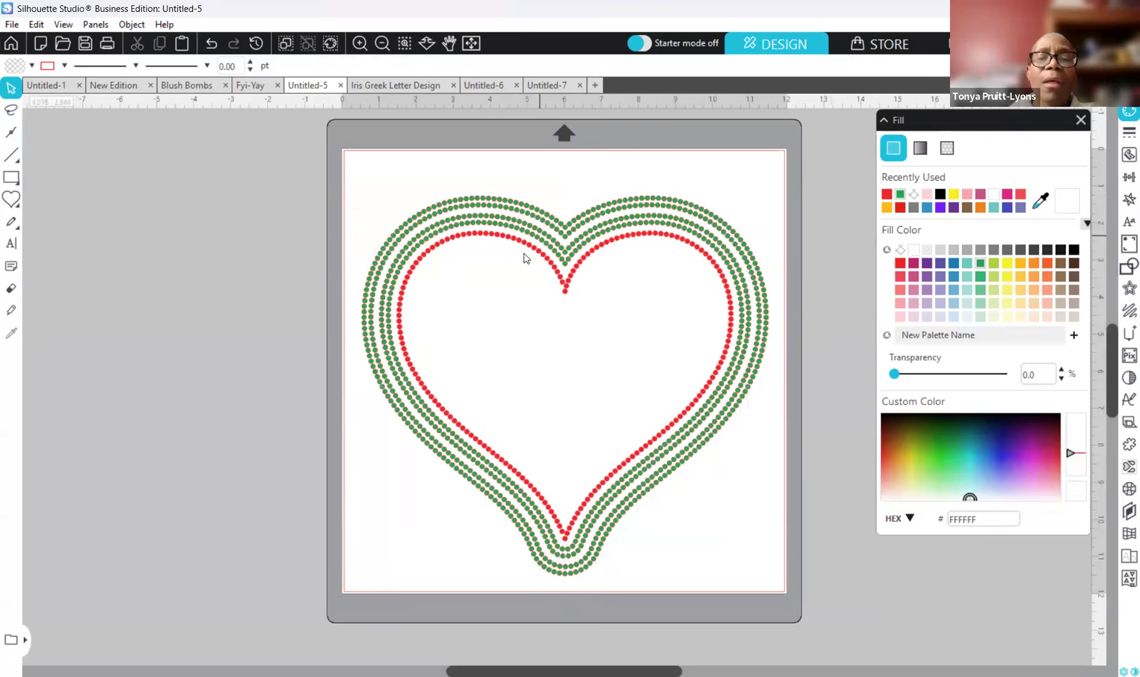
- Set the rhinestone spacing of the third heart outline from the inside to 0.125 in
{"action": "left_click", "coordinate": [565, 265]}
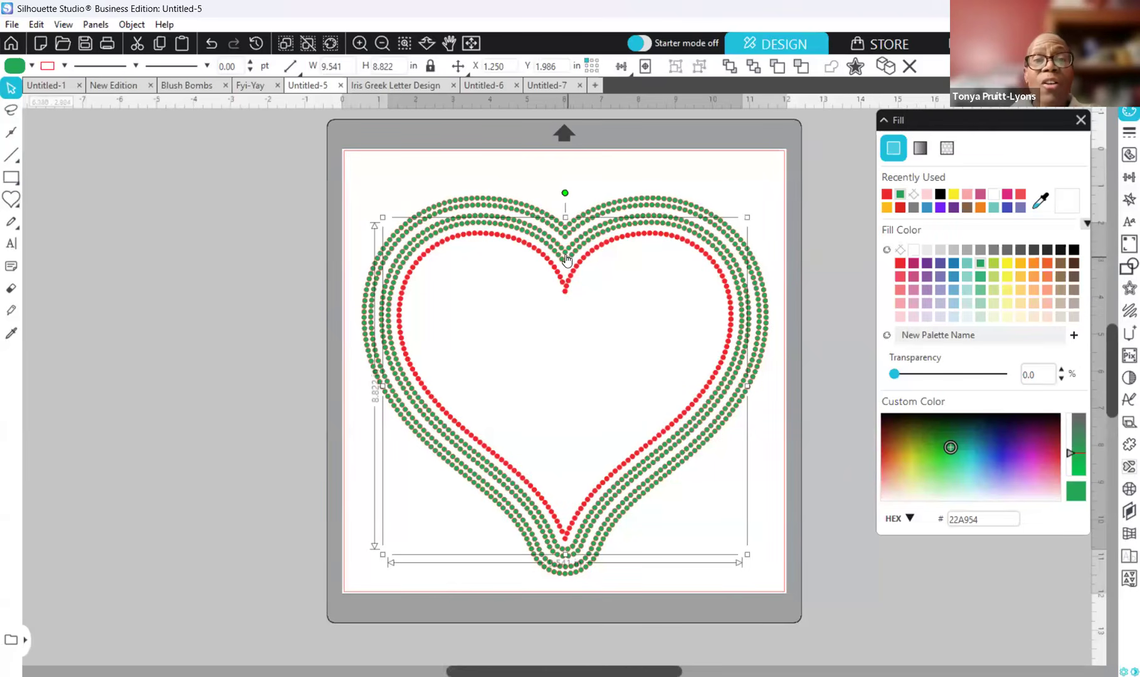
{"action": "left_click", "coordinate": [566, 254]}
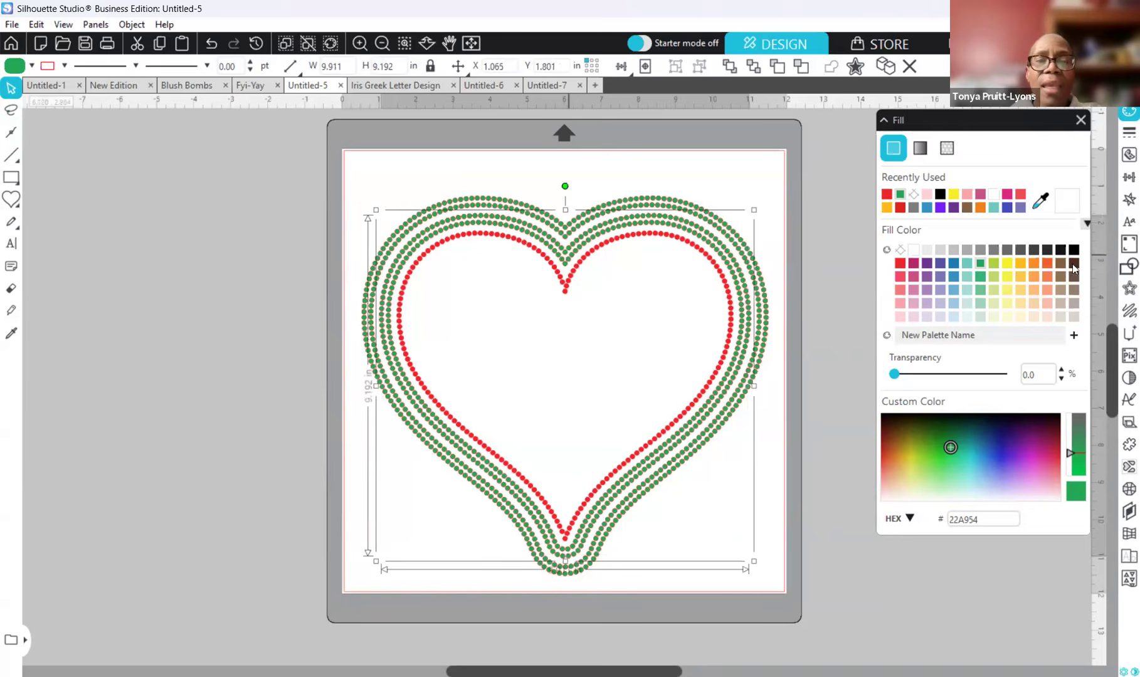
{"action": "left_click", "coordinate": [1128, 489]}
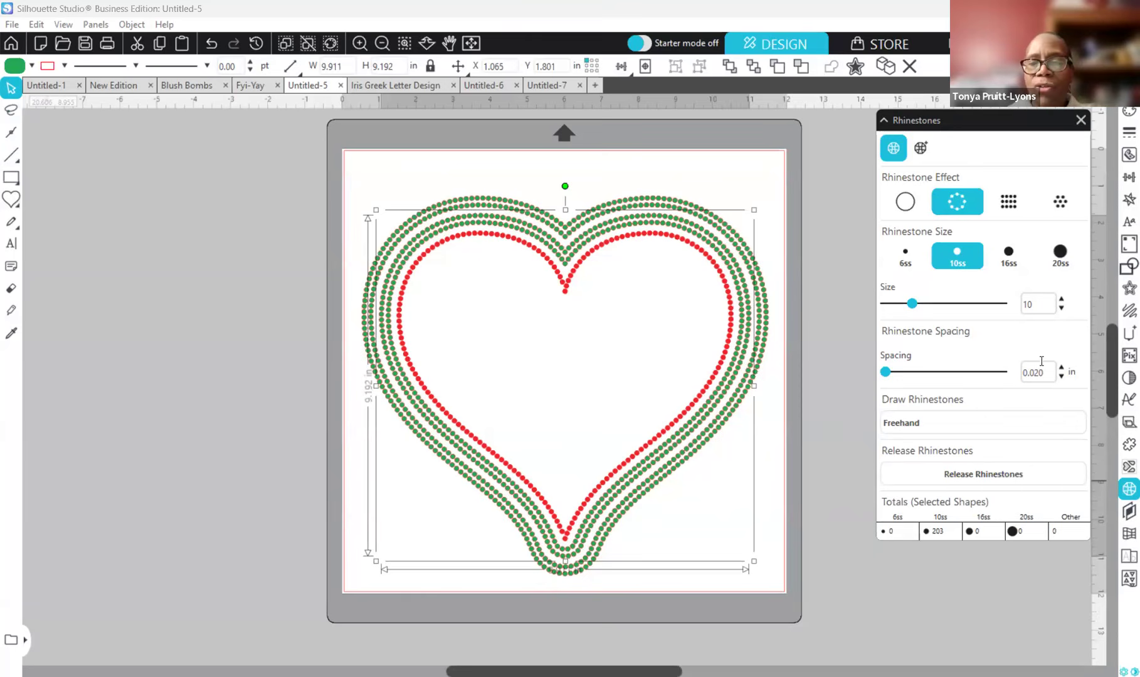
{"action": "left_click", "coordinate": [1061, 369]}
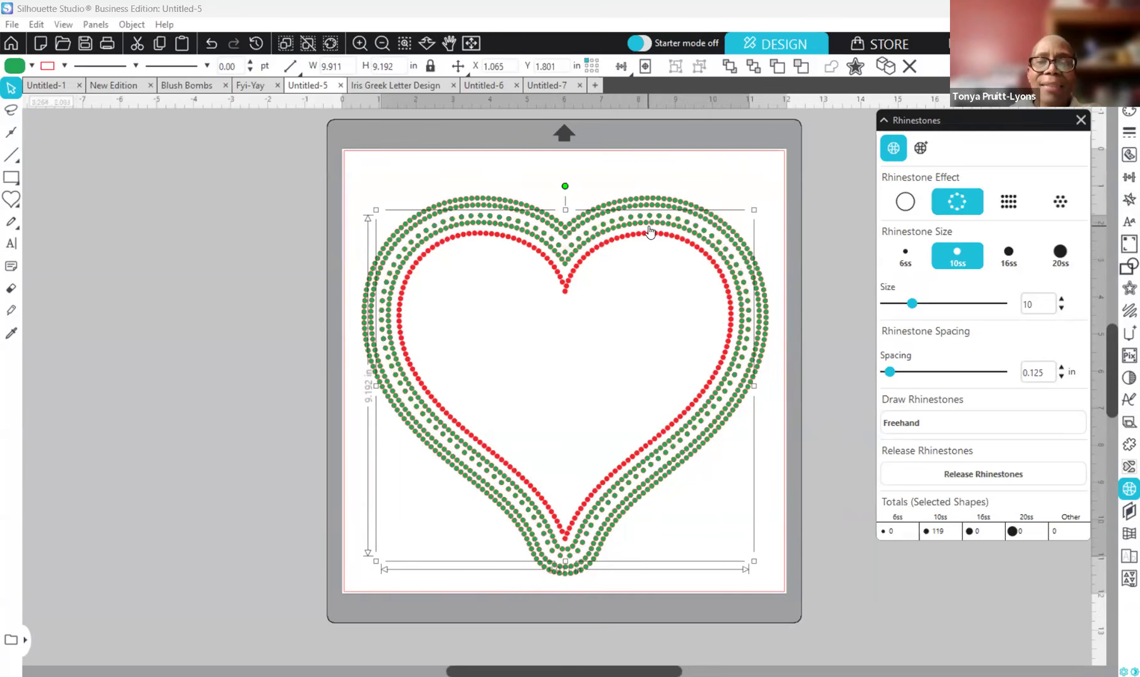
- Try progressively wider rhinestone spacings up to 1.875 in on the third heart outline from the inside
{"action": "left_click", "coordinate": [1060, 368]}
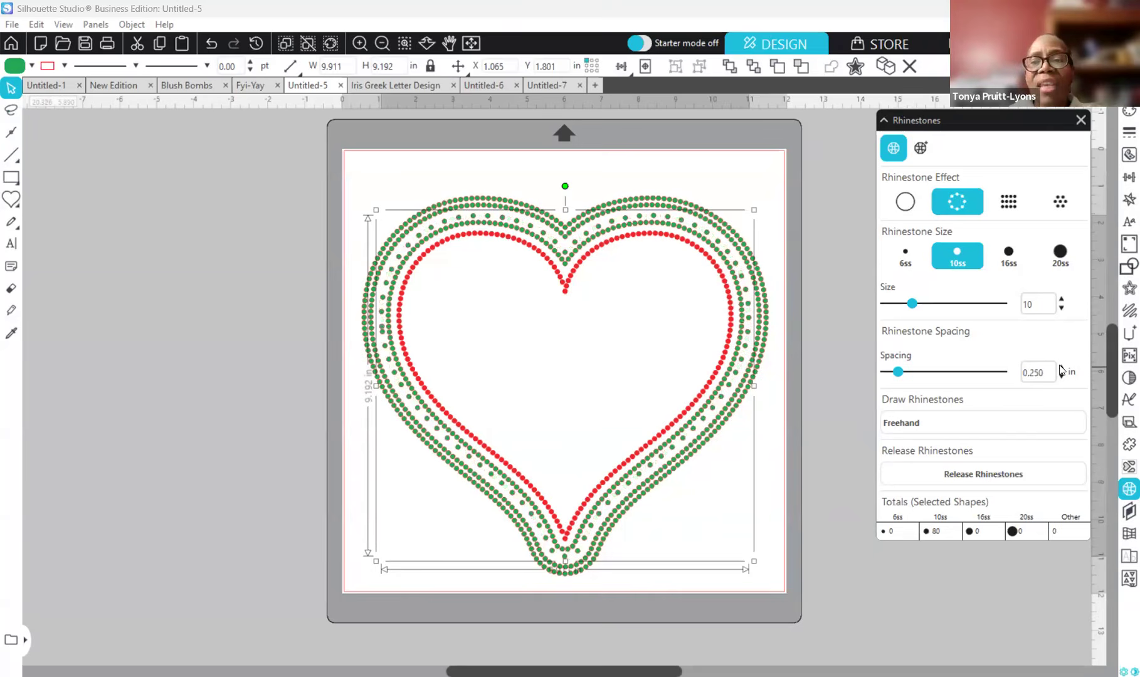
{"action": "left_click", "coordinate": [1060, 369]}
{"action": "left_click", "coordinate": [1060, 369]}
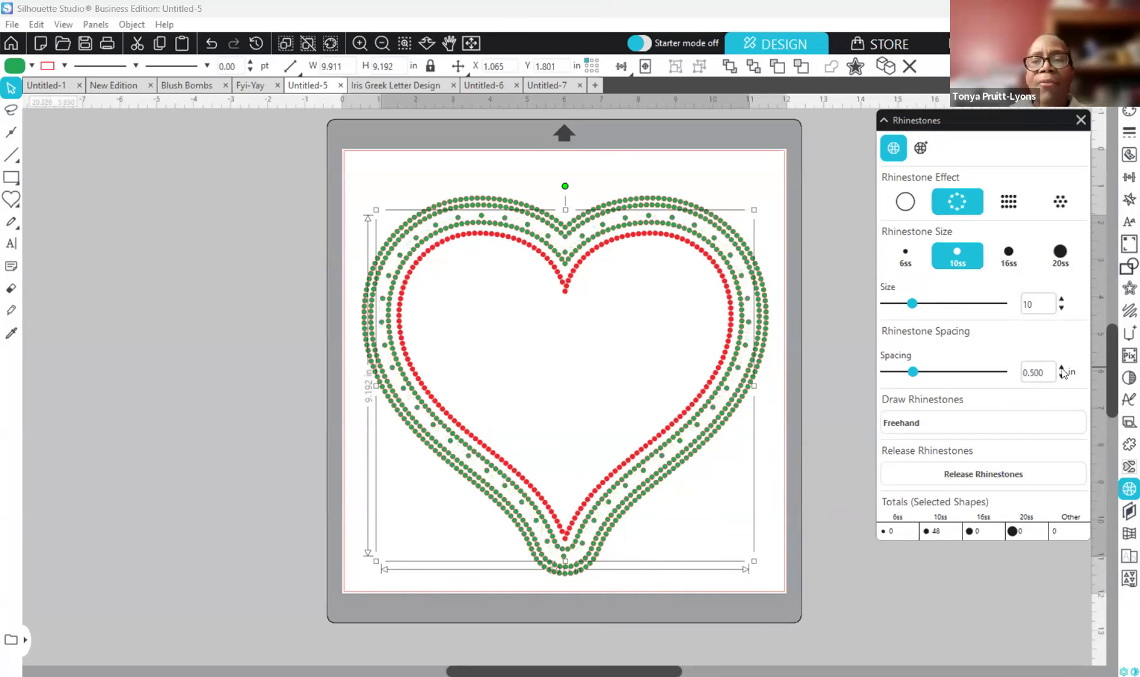
{"action": "left_click", "coordinate": [1061, 369]}
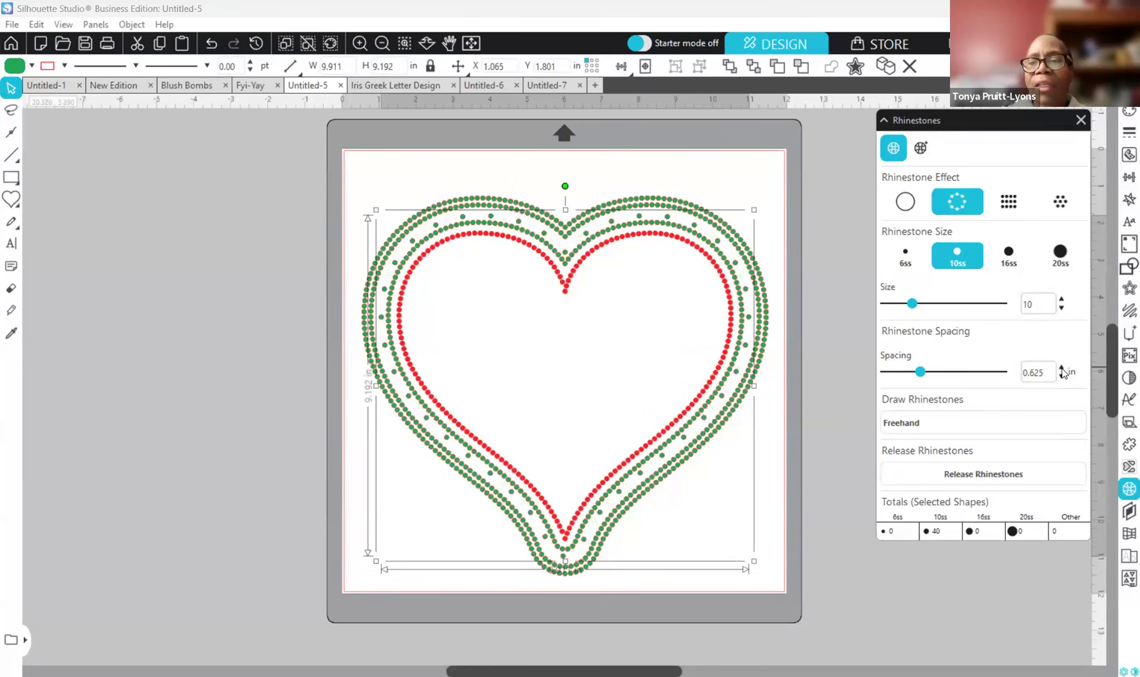
{"action": "left_click", "coordinate": [1061, 368]}
{"action": "left_click", "coordinate": [1061, 369]}
{"action": "left_click", "coordinate": [1061, 369]}
{"action": "left_click", "coordinate": [1061, 369]}
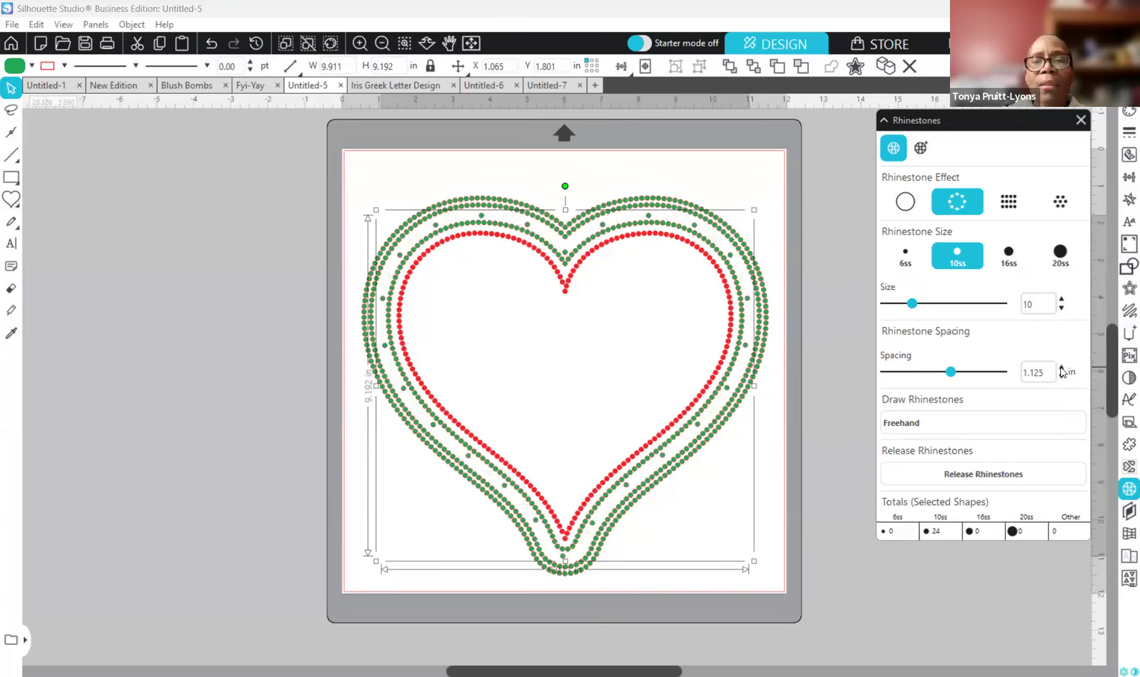
{"action": "left_click", "coordinate": [1061, 369]}
{"action": "left_click", "coordinate": [1061, 368]}
{"action": "left_click", "coordinate": [1061, 369]}
{"action": "left_click", "coordinate": [1061, 368]}
{"action": "left_click", "coordinate": [1061, 369]}
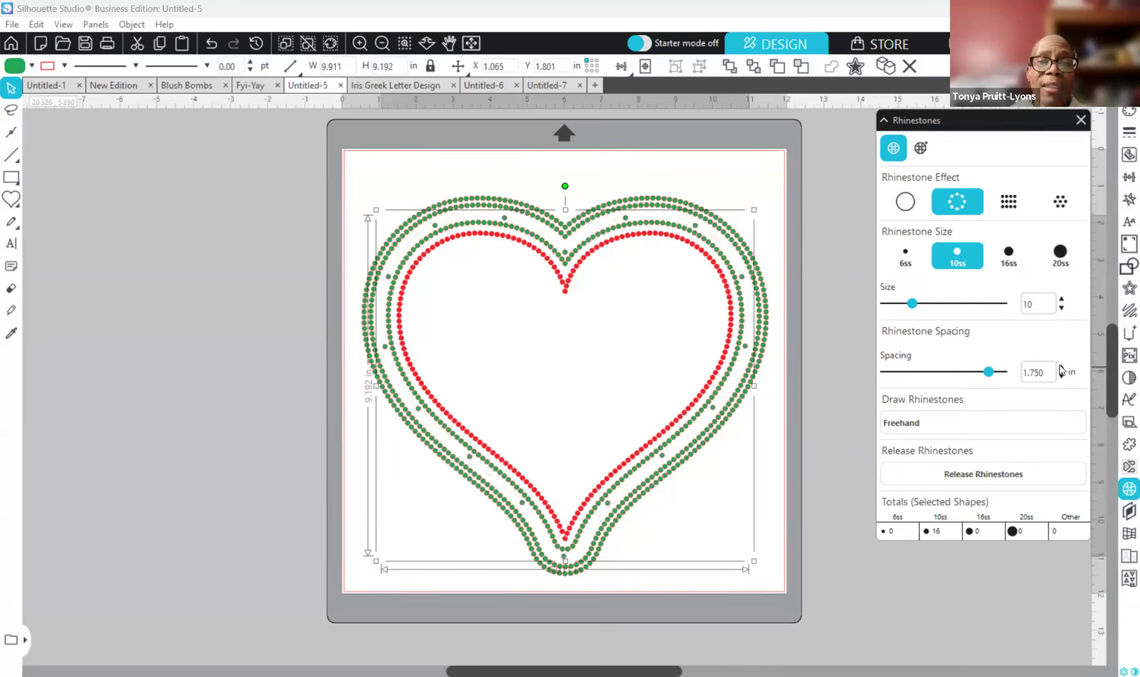
{"action": "left_click", "coordinate": [1061, 369]}
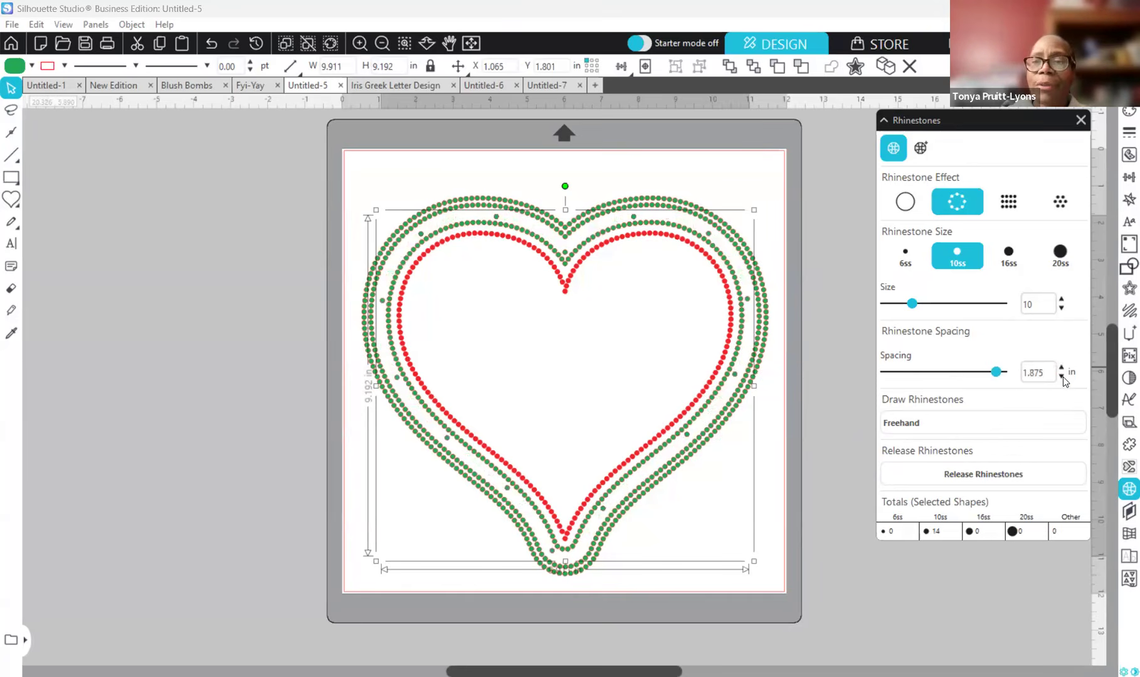
- Reduce the rhinestone spacing of the third heart outline from the inside back to 0.125 in
{"action": "left_click", "coordinate": [1061, 377]}
{"action": "left_click", "coordinate": [1061, 377]}
{"action": "left_click", "coordinate": [1062, 377]}
{"action": "left_click", "coordinate": [1061, 377]}
{"action": "left_click", "coordinate": [1062, 377]}
{"action": "left_click", "coordinate": [1062, 377]}
{"action": "left_click", "coordinate": [1061, 377]}
{"action": "left_click", "coordinate": [1061, 377]}
{"action": "left_click", "coordinate": [1061, 377]}
{"action": "left_click", "coordinate": [1061, 377]}
{"action": "left_click", "coordinate": [1061, 377]}
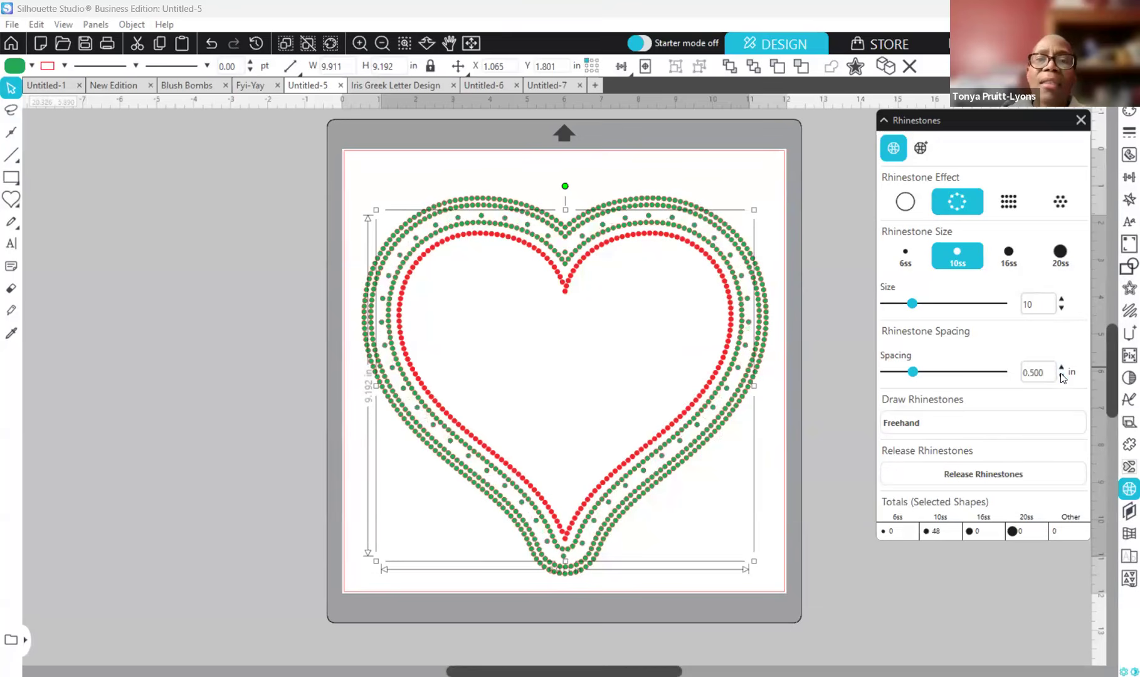
{"action": "left_click", "coordinate": [1061, 377]}
{"action": "left_click", "coordinate": [1061, 377]}
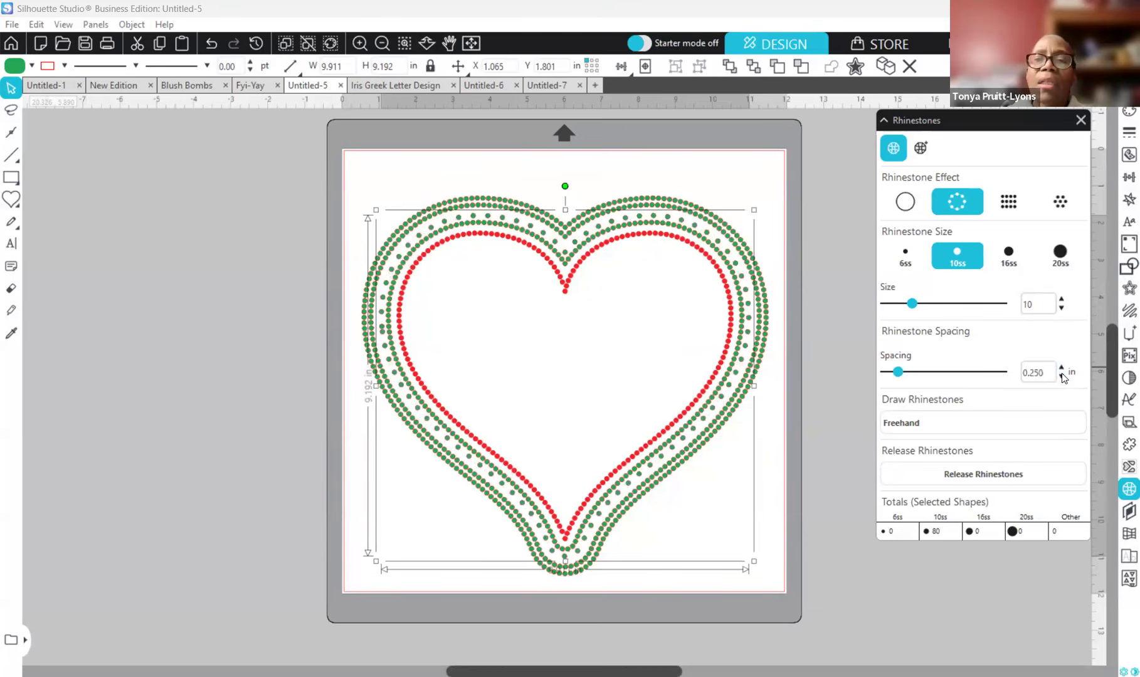
{"action": "left_click", "coordinate": [1062, 376]}
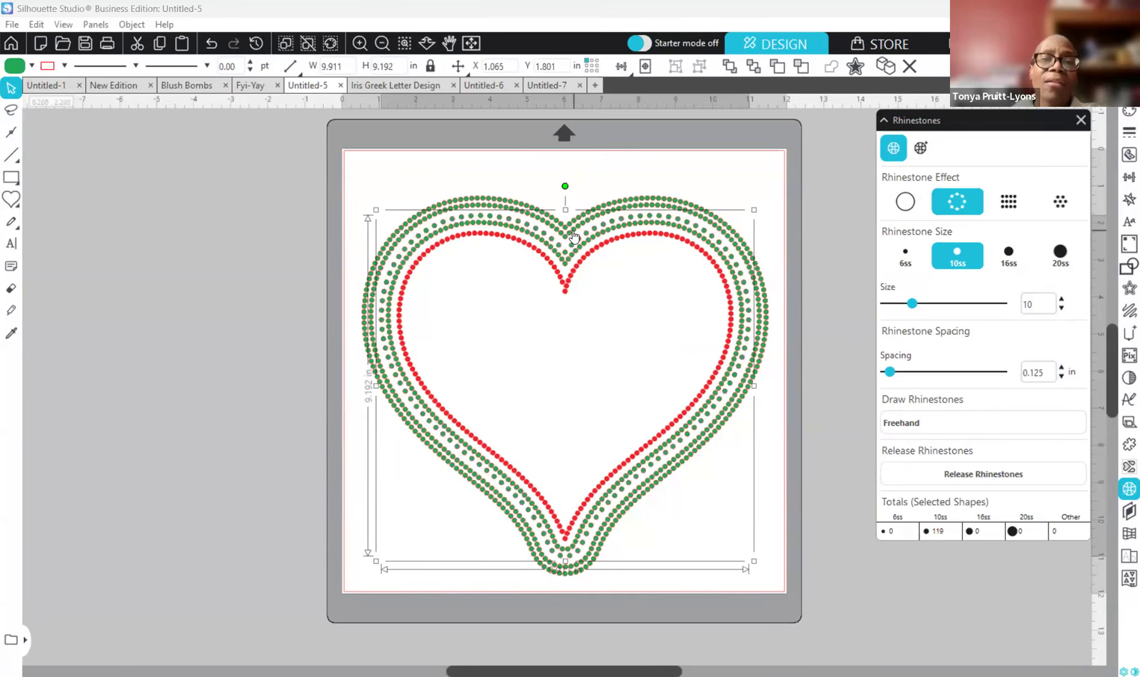
- Set the rhinestone spacing of the fourth heart outline from the inside to 0.375 in
{"action": "left_click", "coordinate": [1061, 375]}
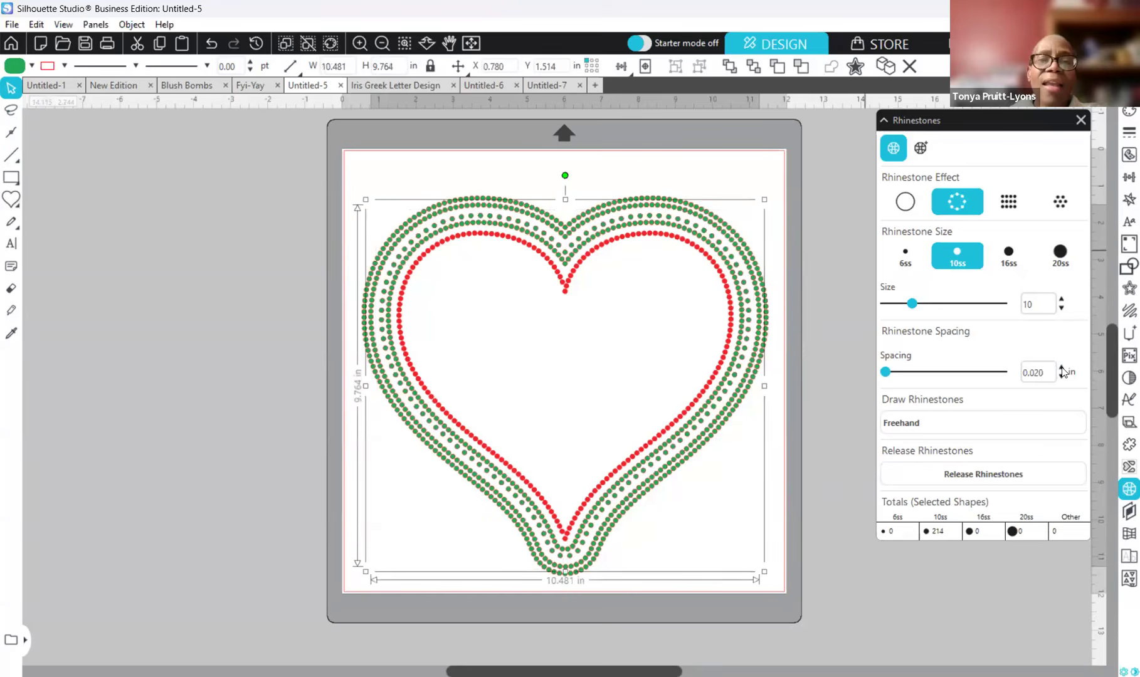
{"action": "left_click", "coordinate": [1062, 370]}
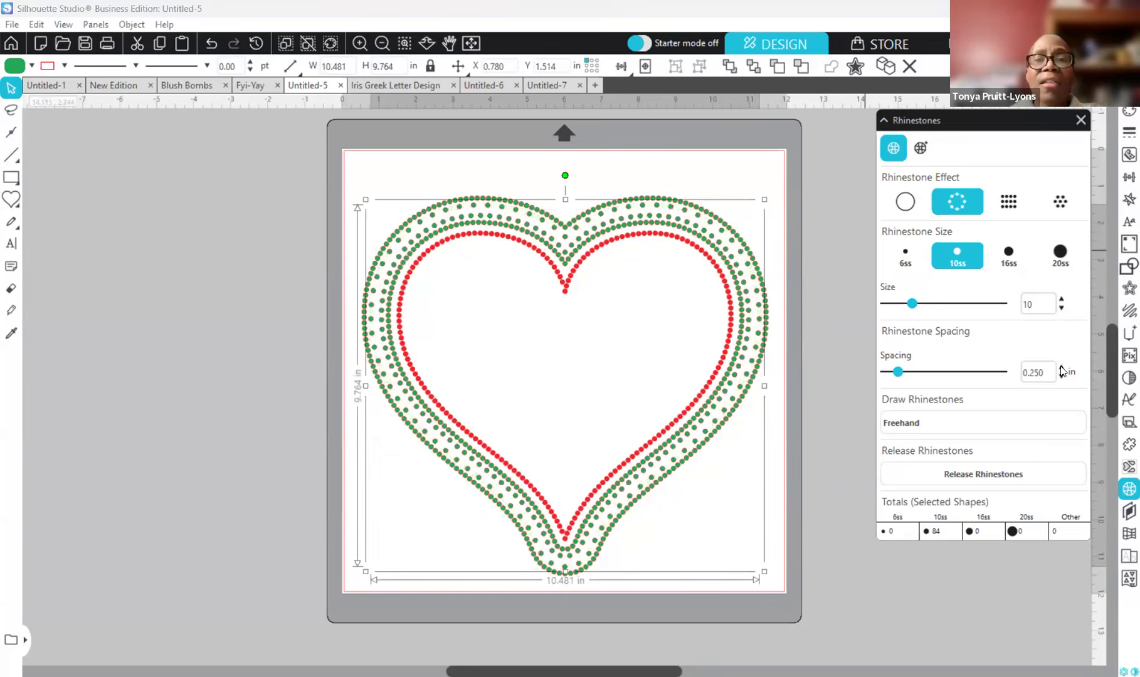
{"action": "left_click", "coordinate": [1062, 369]}
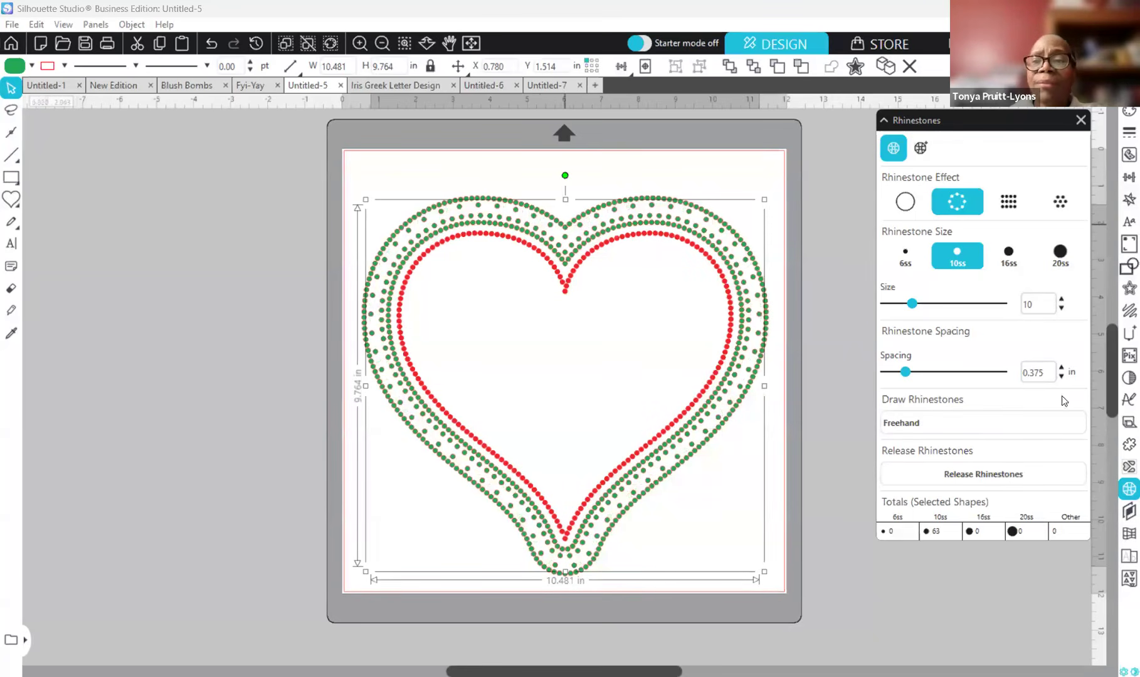
- Set the rhinestone spacing of the outermost heart outline to 0.500 in
{"action": "left_click", "coordinate": [1062, 376]}
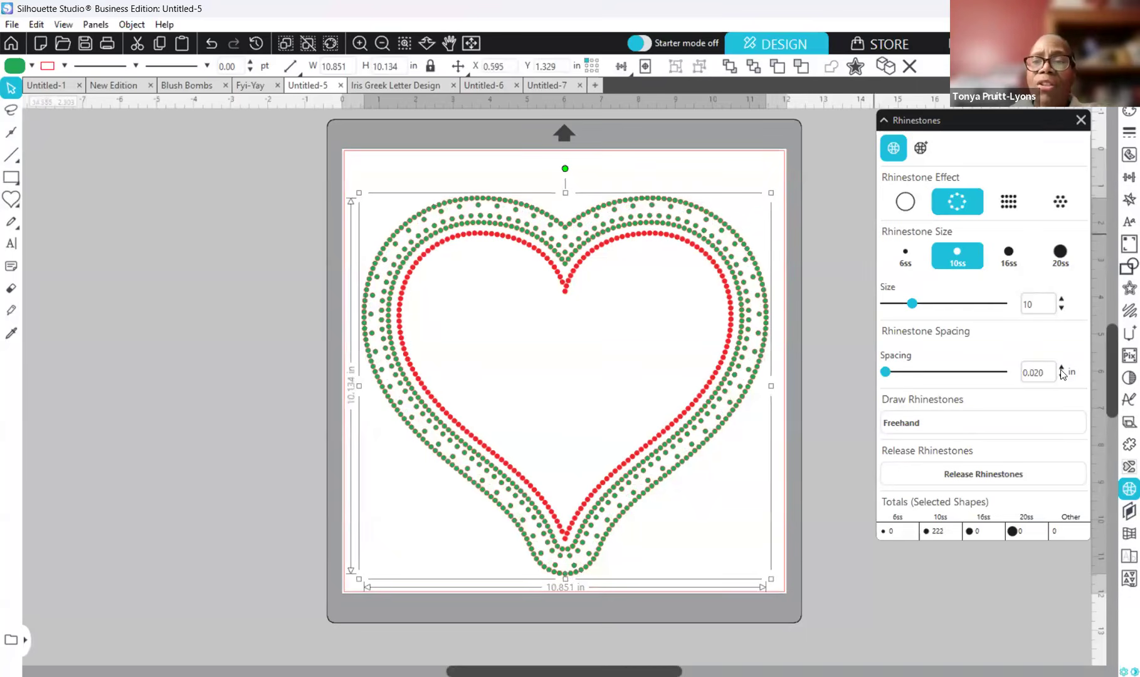
{"action": "left_click", "coordinate": [1062, 370]}
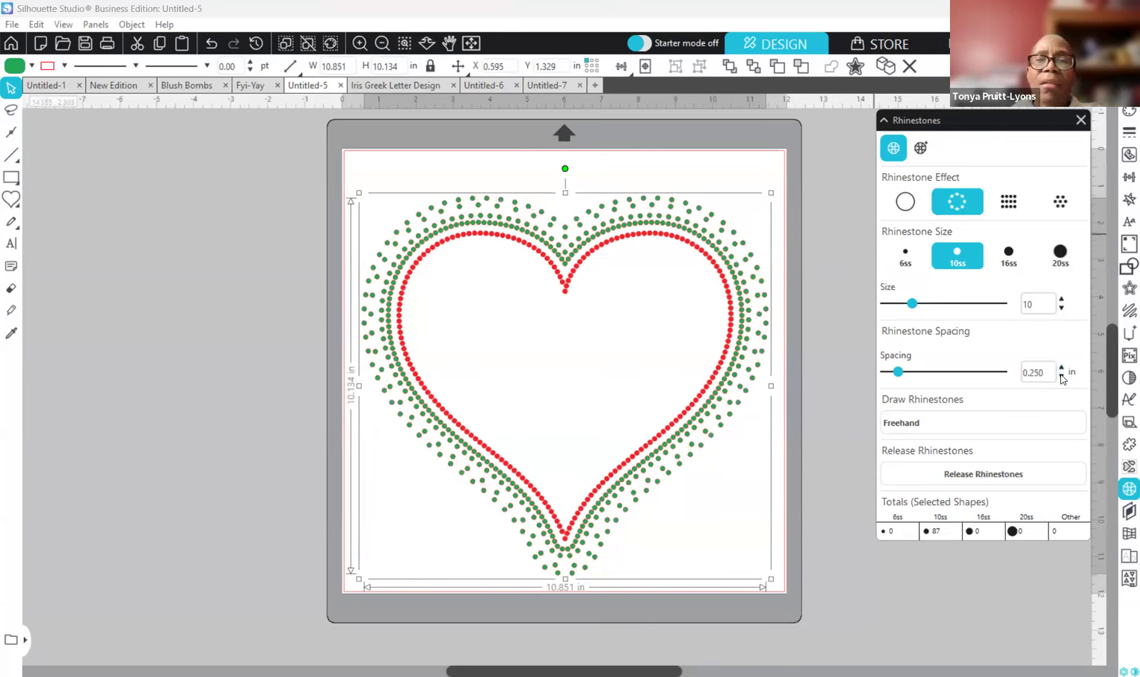
{"action": "left_click", "coordinate": [1061, 367]}
{"action": "left_click", "coordinate": [1062, 367]}
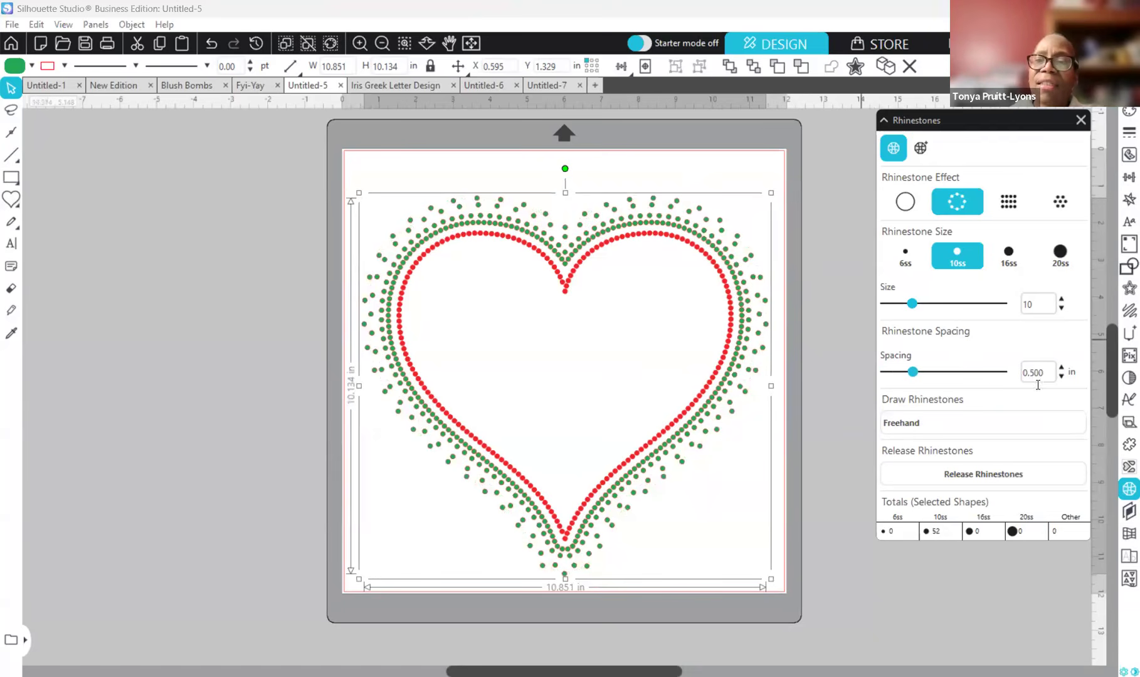
- Set the rhinestone spacing of the second heart outline from the inside to 0.125 in and deselect it
{"action": "left_click", "coordinate": [566, 265]}
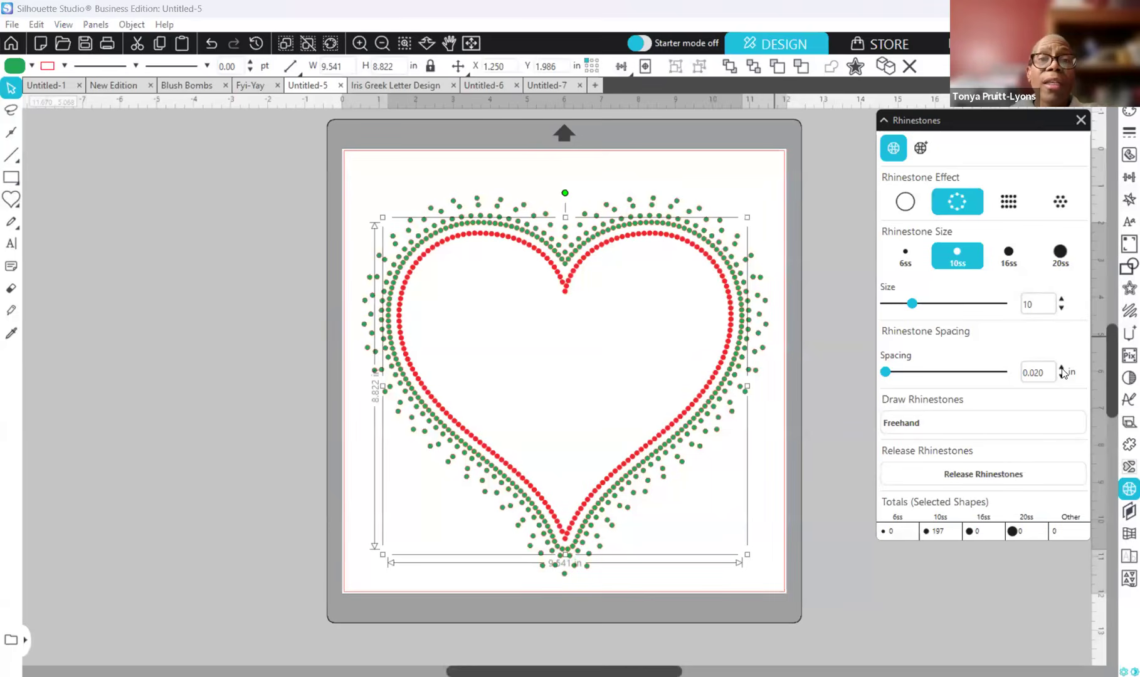
{"action": "left_click", "coordinate": [1062, 368]}
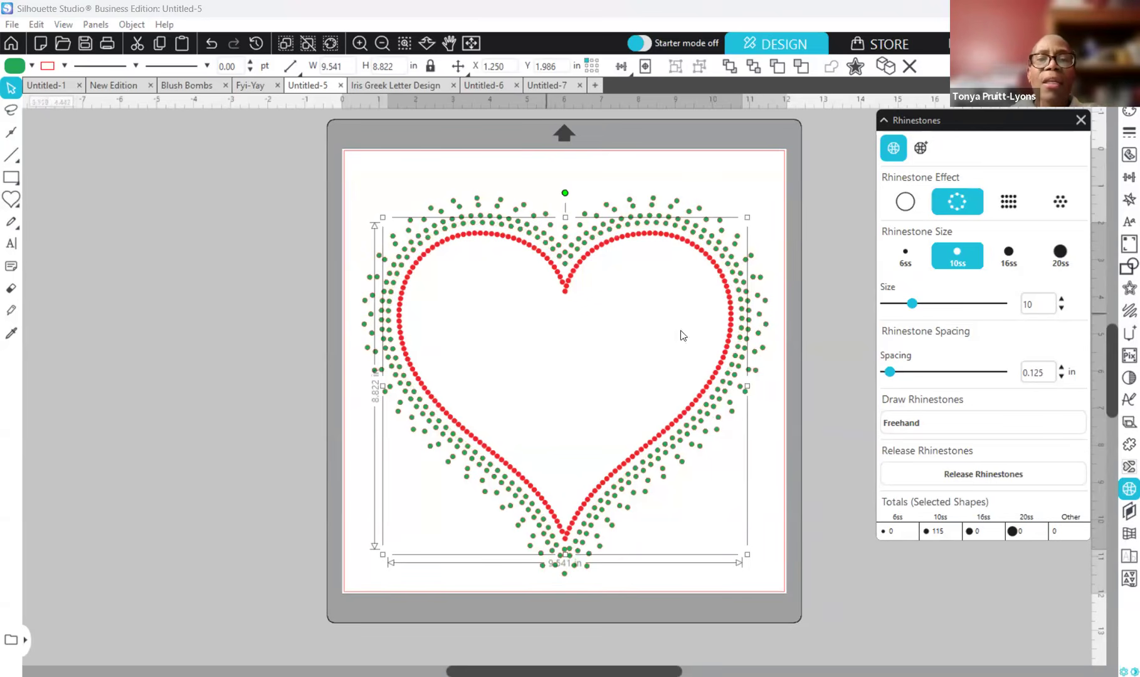
{"action": "left_click", "coordinate": [599, 280]}
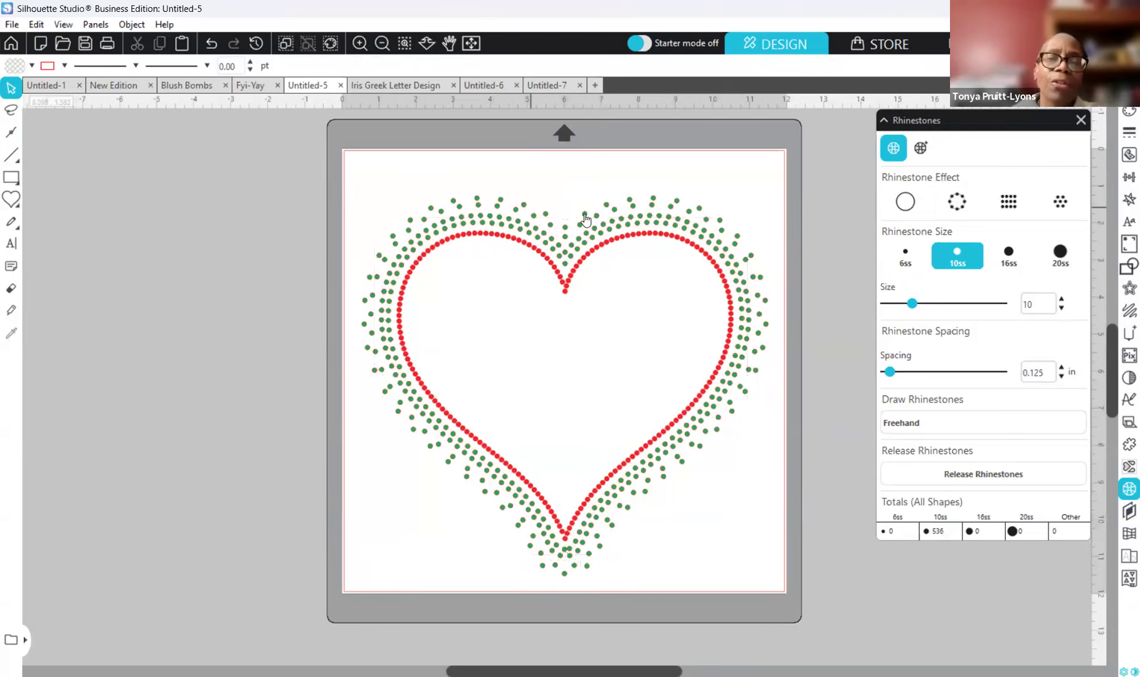
- Change the red innermost heart to the square-grid rhinestone fill with 0.020 in spacing and deselect it
{"action": "left_click", "coordinate": [565, 292]}
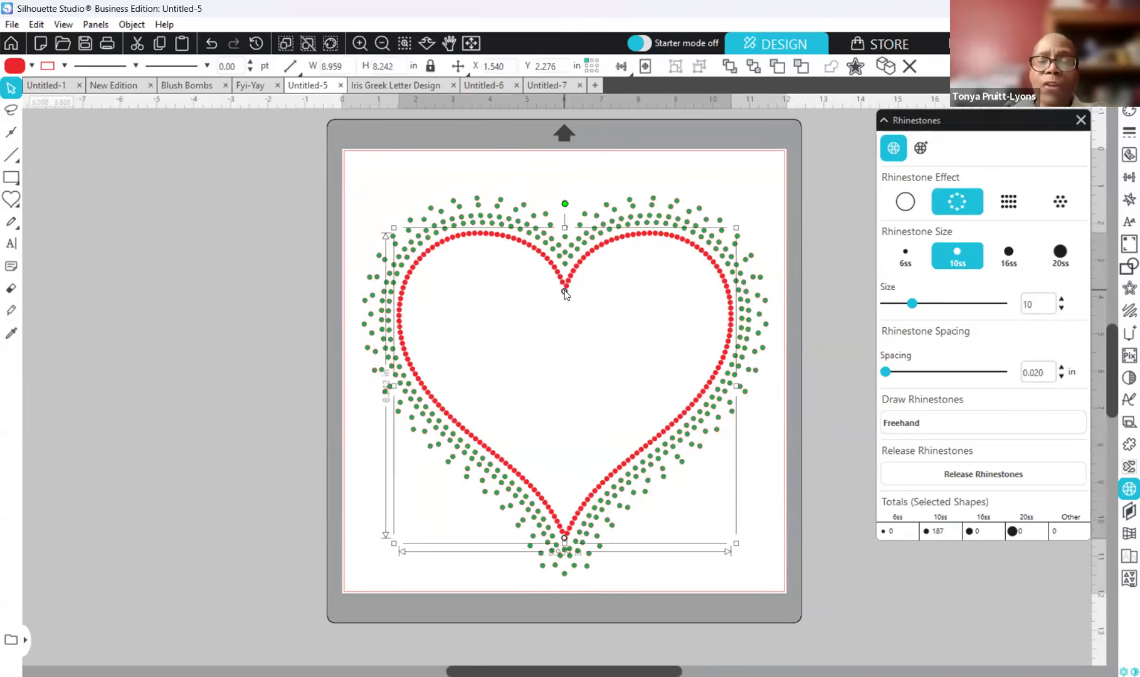
{"action": "left_click", "coordinate": [1011, 215]}
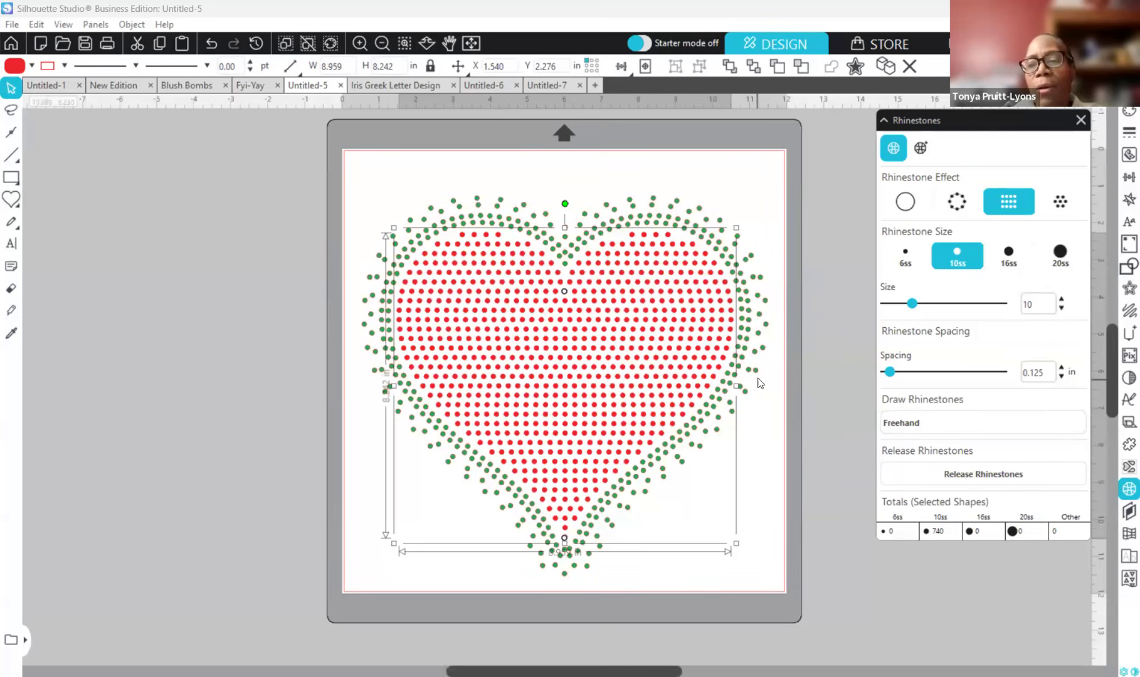
{"action": "left_click", "coordinate": [1062, 377]}
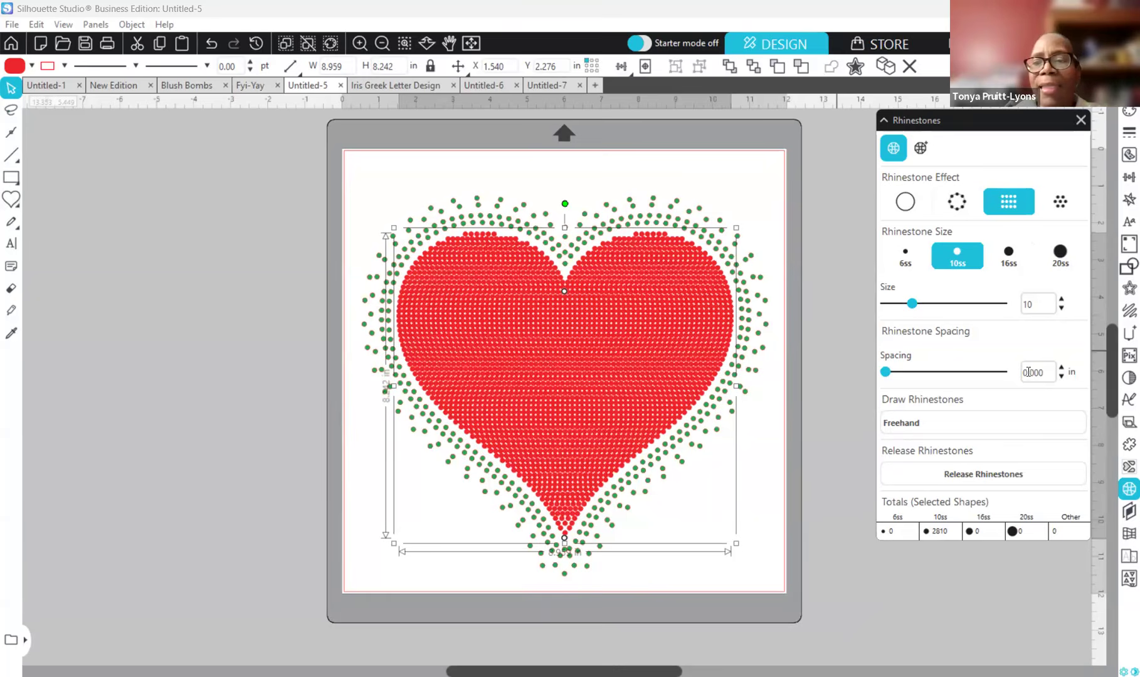
{"action": "double_click", "coordinate": [1032, 372]}
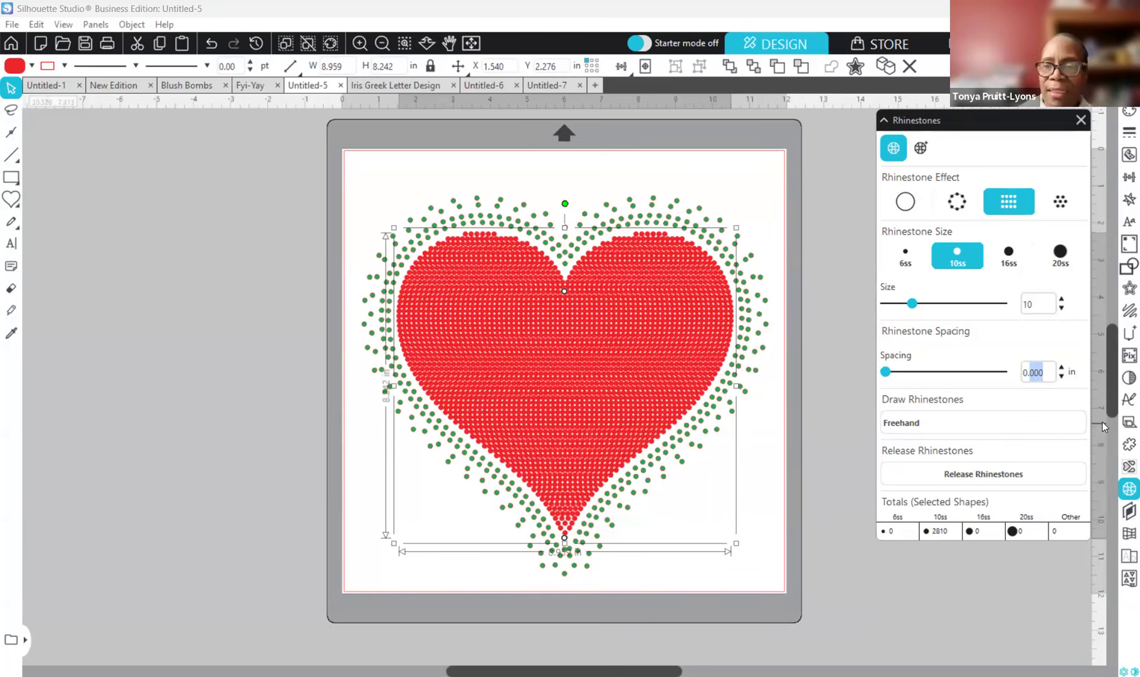
{"action": "type", "text": "020"}
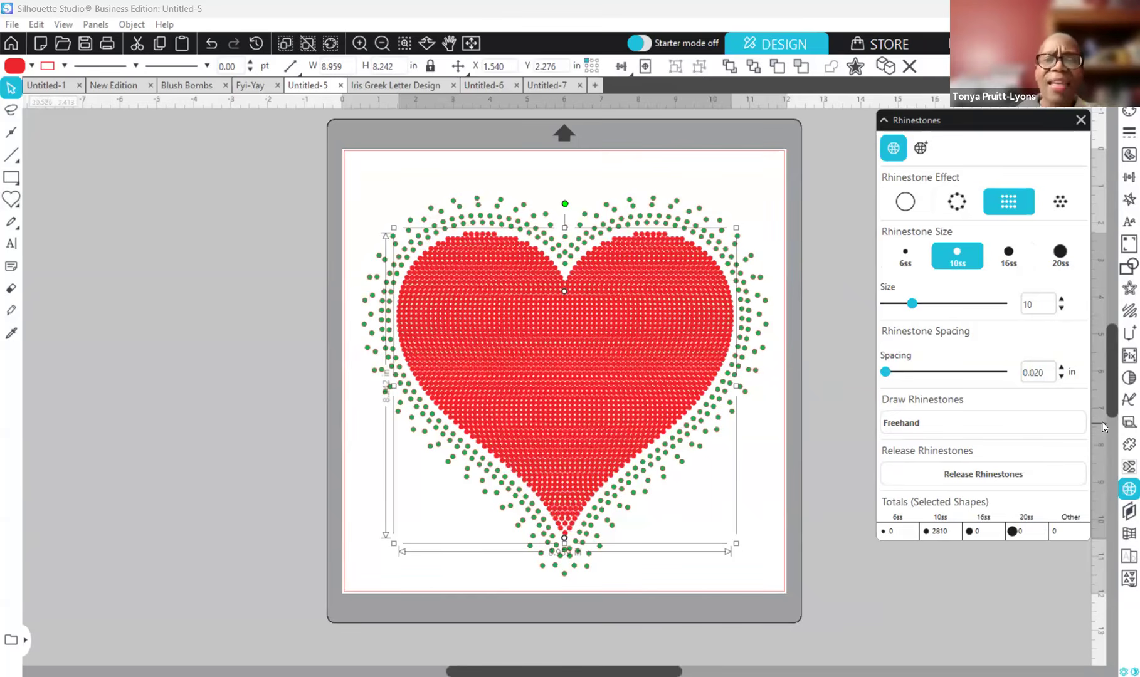
{"action": "key", "text": "Return"}
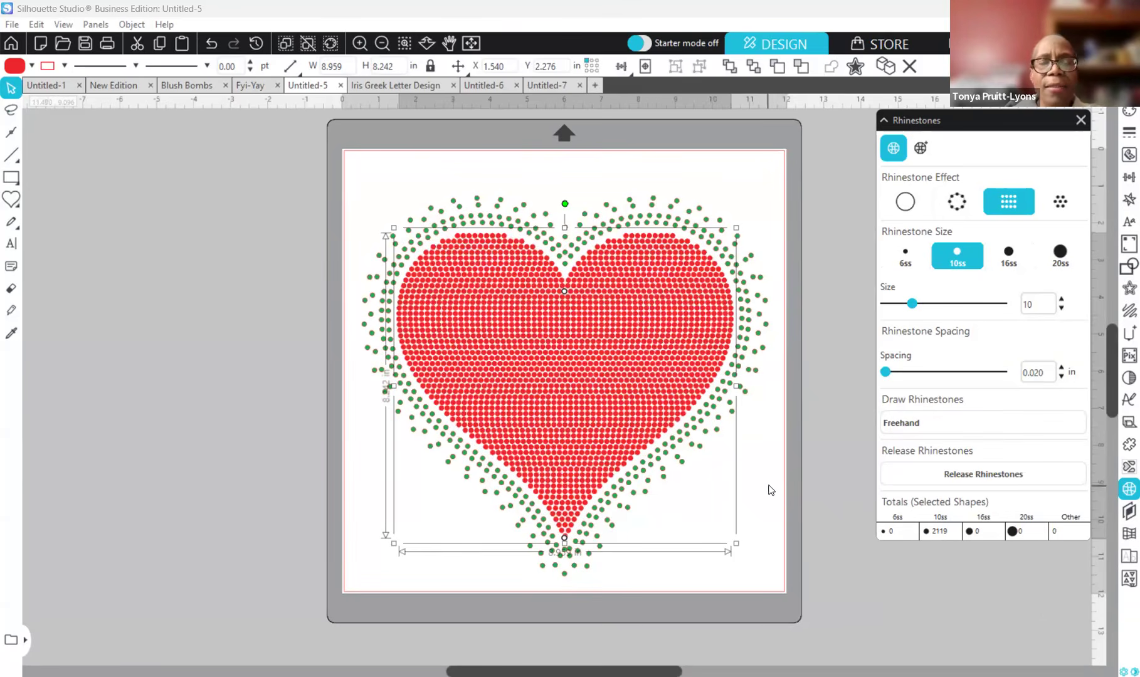
{"action": "left_click", "coordinate": [735, 176]}
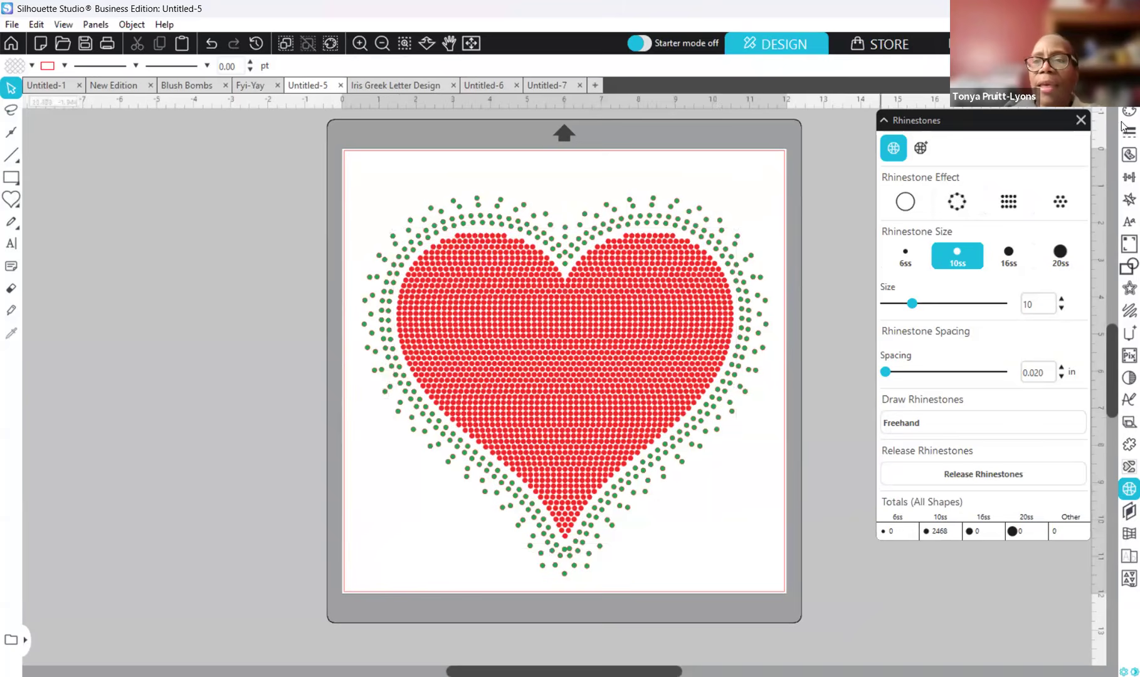
- Set the page background colour to black in the page setup
{"action": "left_click", "coordinate": [1130, 88]}
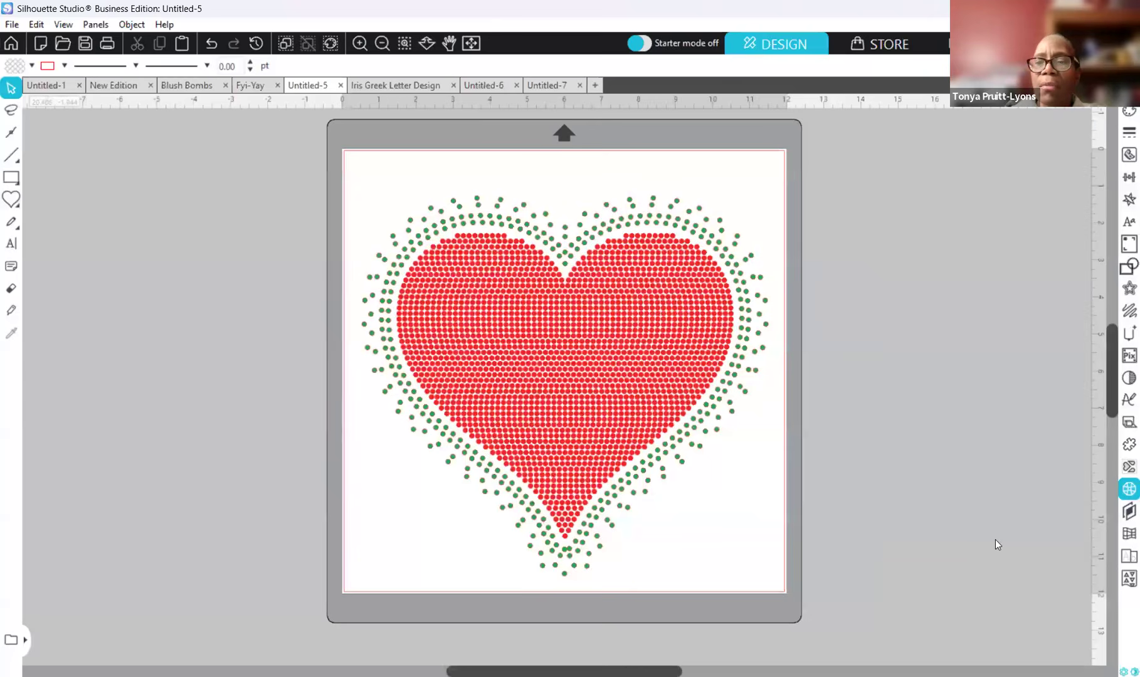
{"action": "left_click", "coordinate": [944, 545]}
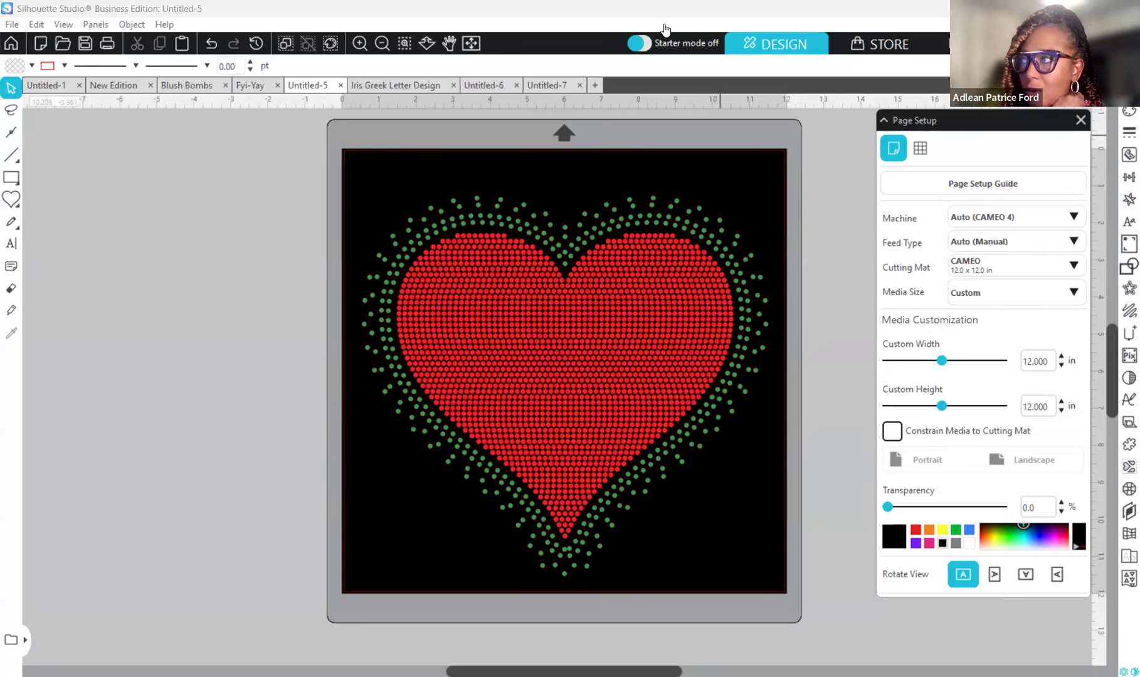
{"action": "left_click", "coordinate": [600, 326]}
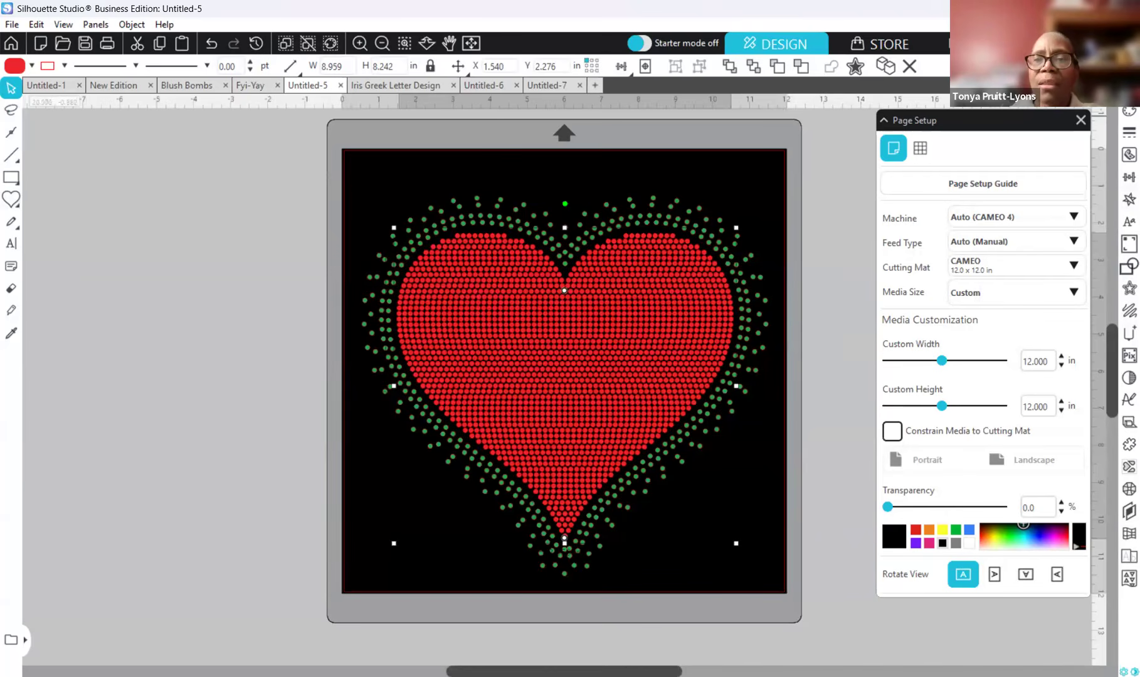
{"action": "left_click", "coordinate": [1130, 88]}
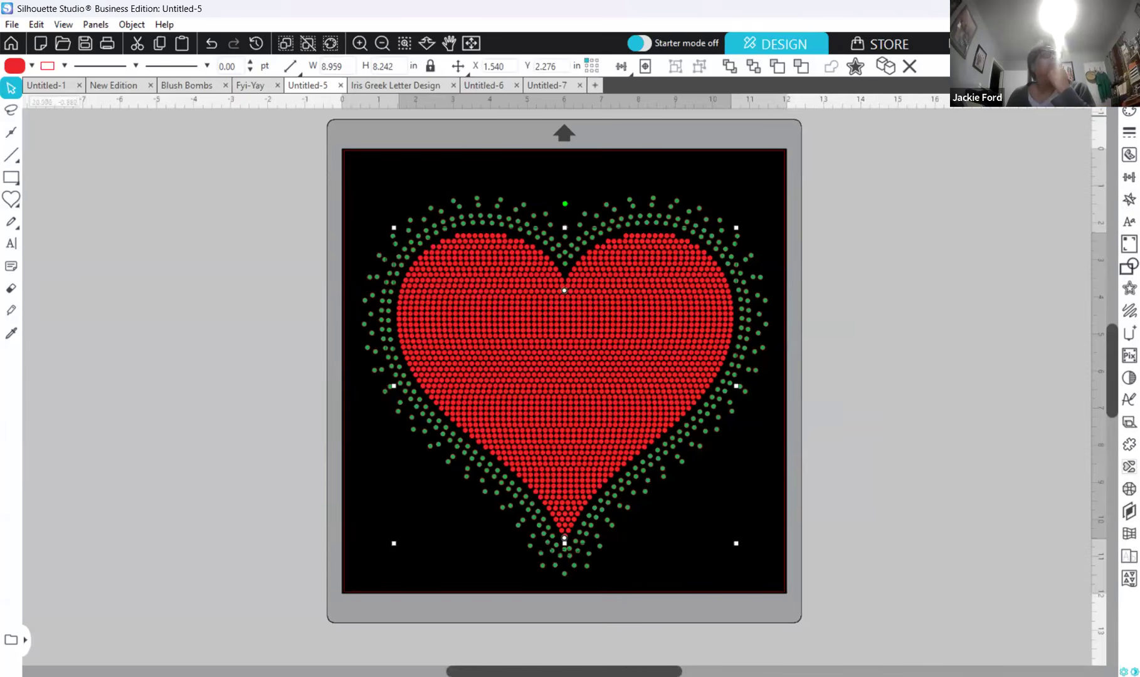
{"action": "left_click", "coordinate": [1130, 89]}
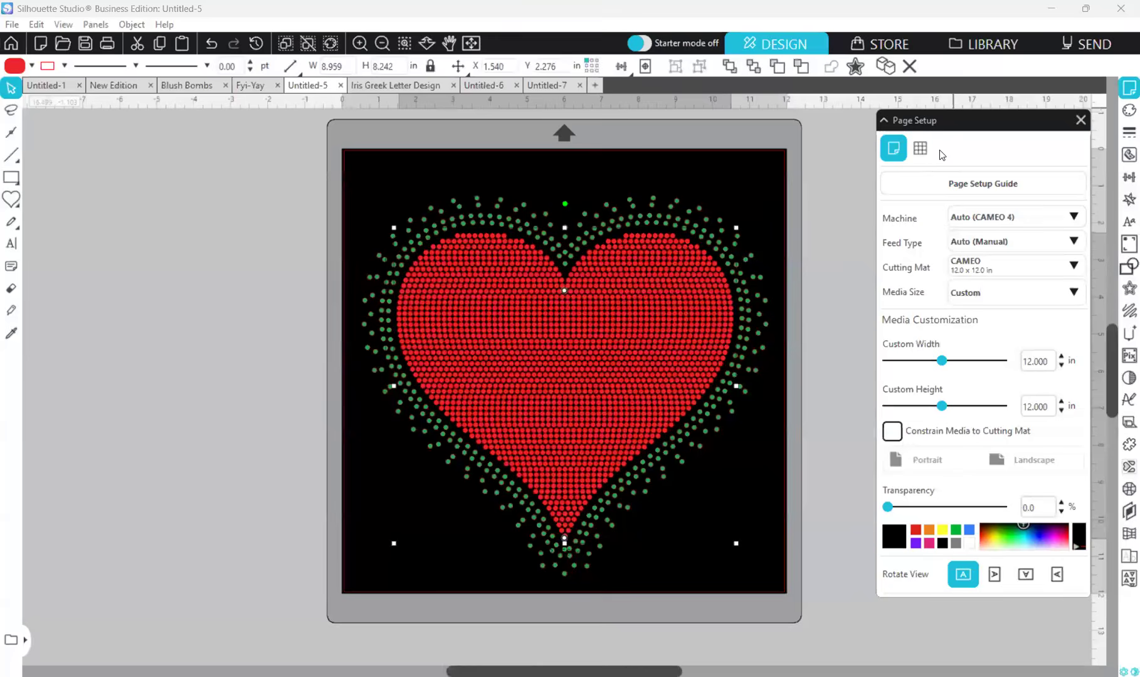
{"action": "key", "text": "F7"}
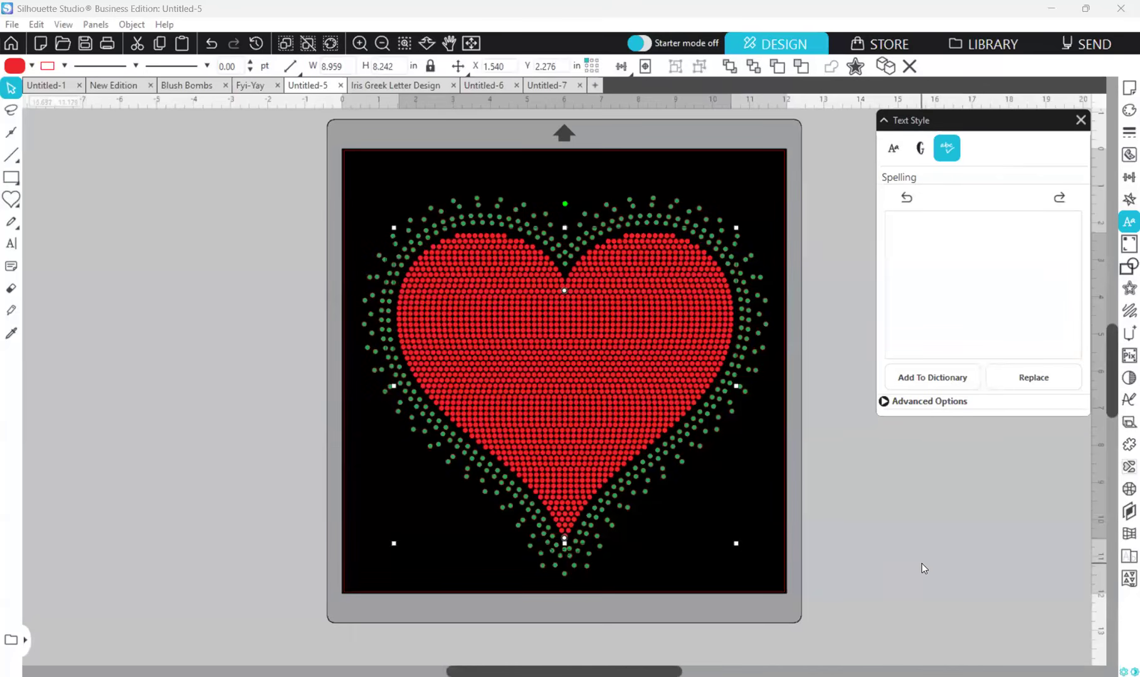
{"action": "left_click", "coordinate": [1080, 123]}
{"action": "left_click", "coordinate": [895, 319]}
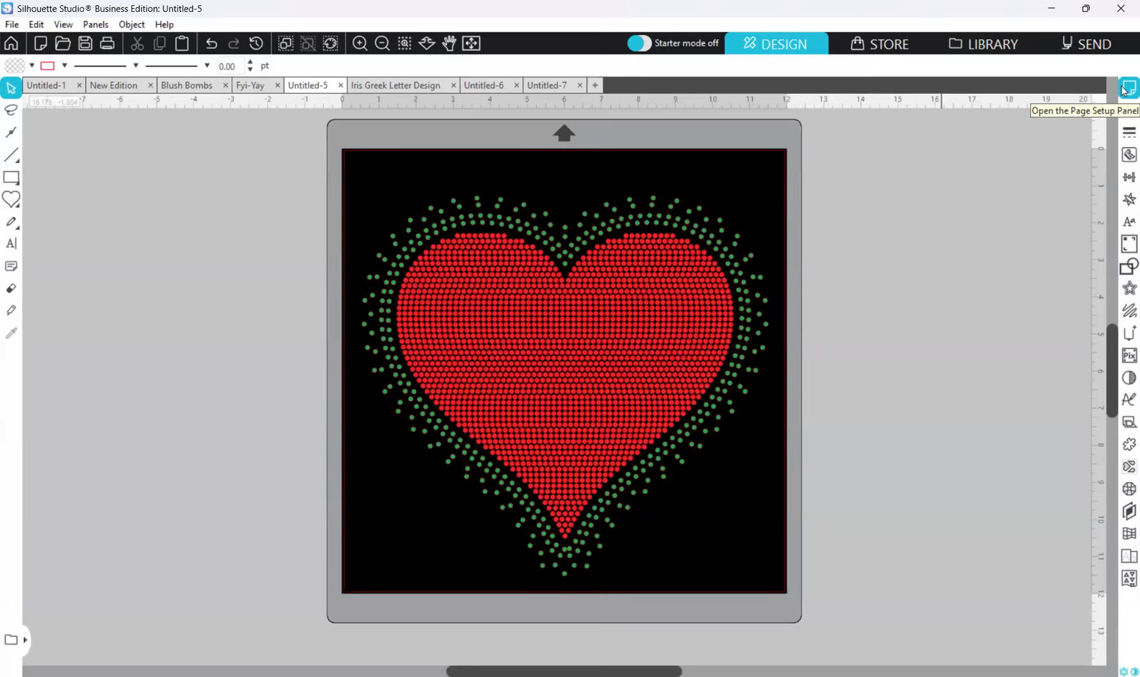
- Set the page background colour back to white in the page setup
{"action": "left_click", "coordinate": [1128, 88]}
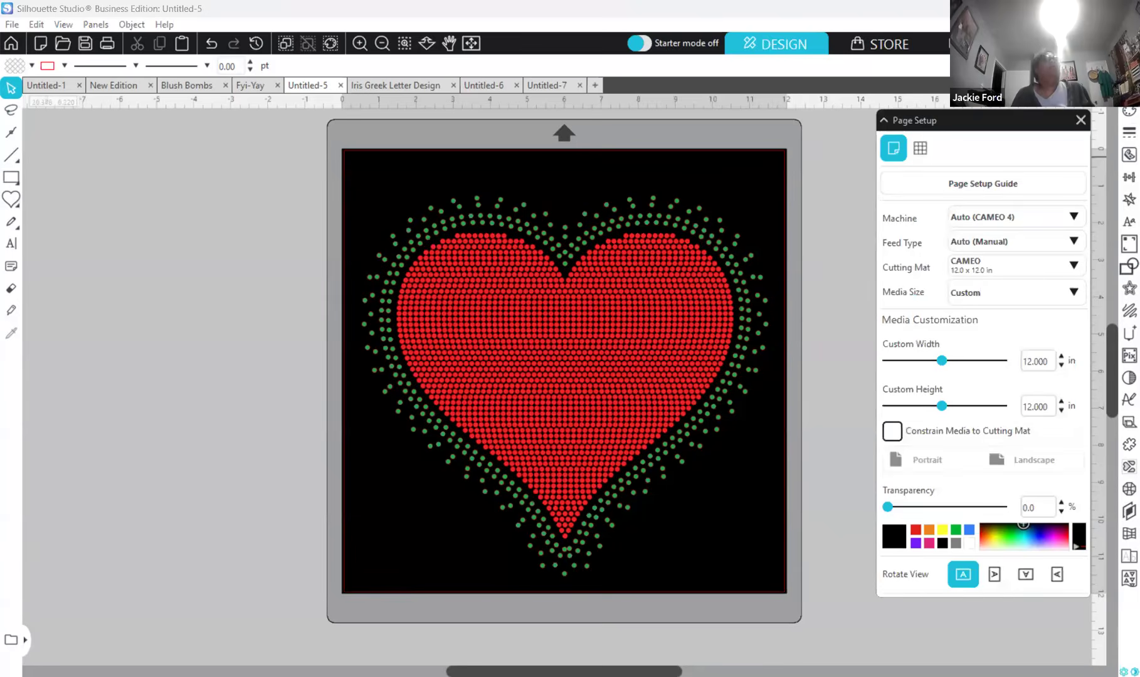
{"action": "left_click", "coordinate": [1128, 88]}
{"action": "left_click", "coordinate": [1128, 89]}
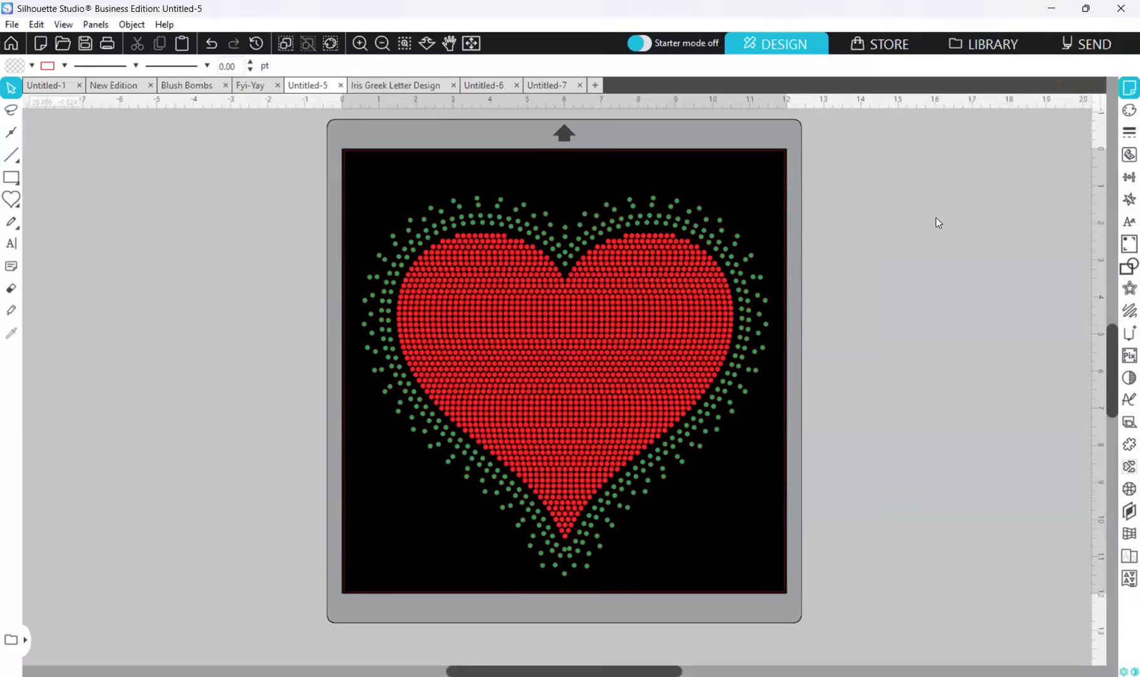
{"action": "left_click", "coordinate": [970, 545]}
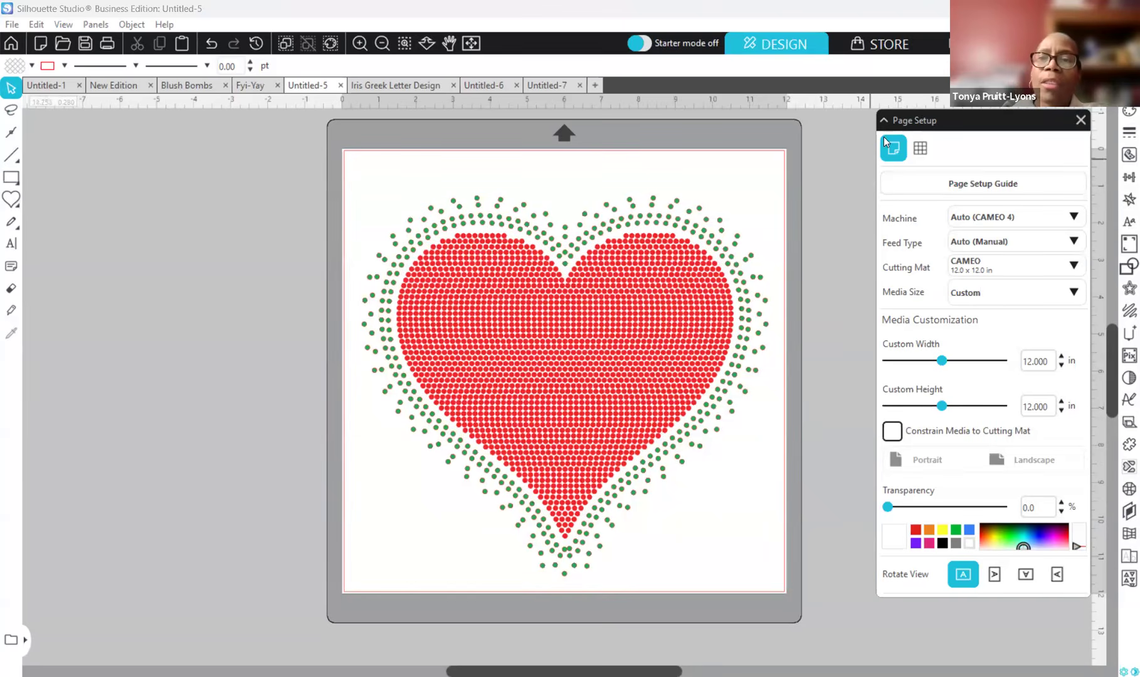
- Show the crosshairs on the page in the grid settings and hide them again
{"action": "left_click", "coordinate": [922, 146]}
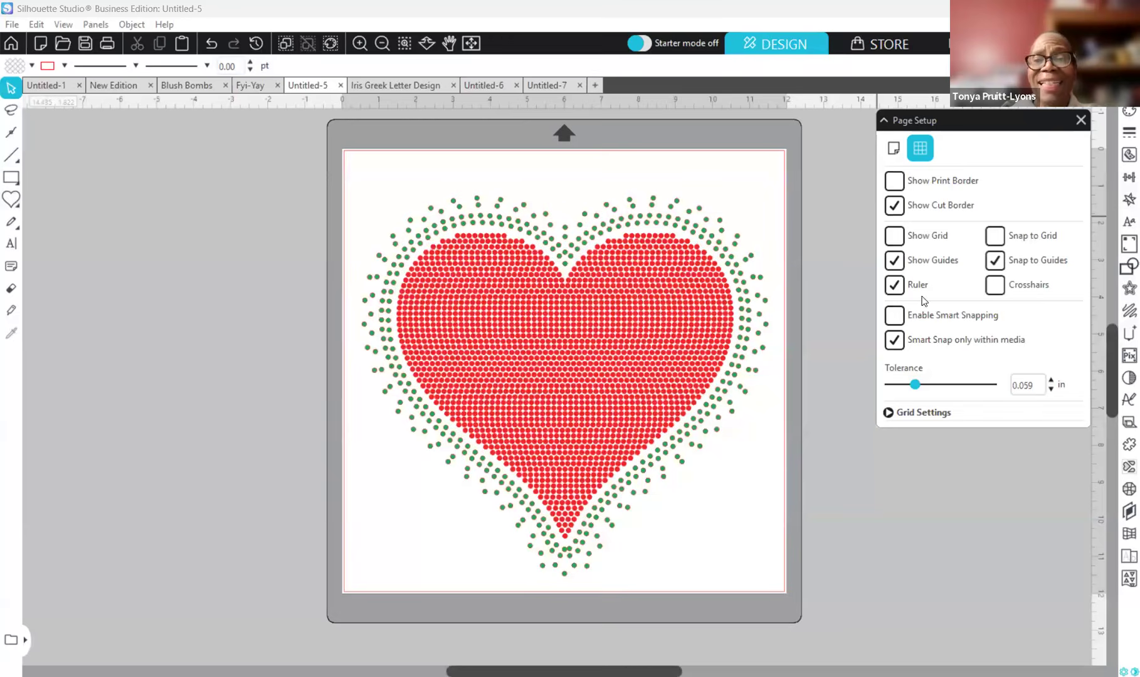
{"action": "left_click", "coordinate": [994, 286]}
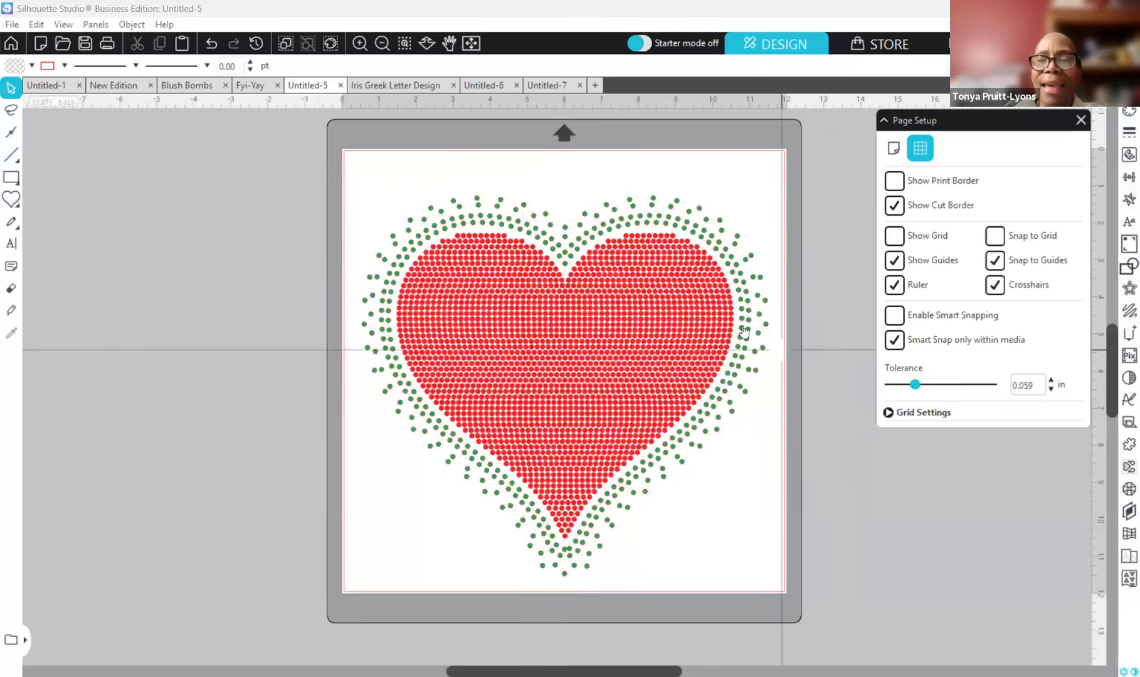
{"action": "left_click", "coordinate": [996, 287]}
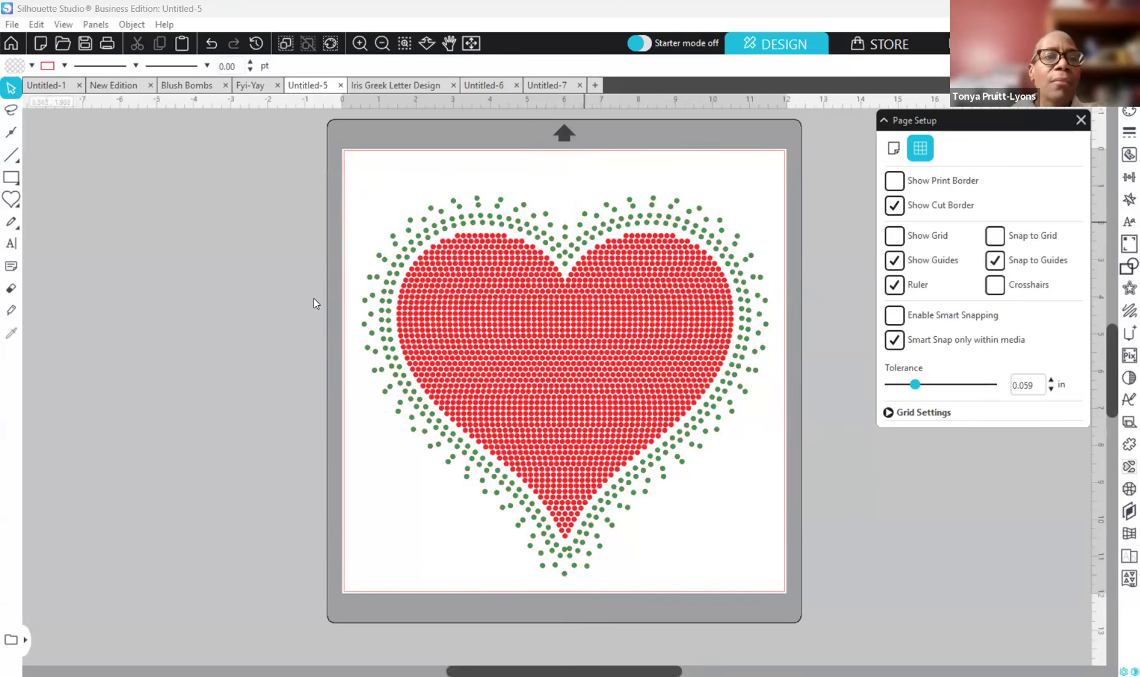
- Switch to the Fyi-Yay design and reposition the Fri! yay image near the middle of the page
{"action": "left_click", "coordinate": [262, 82]}
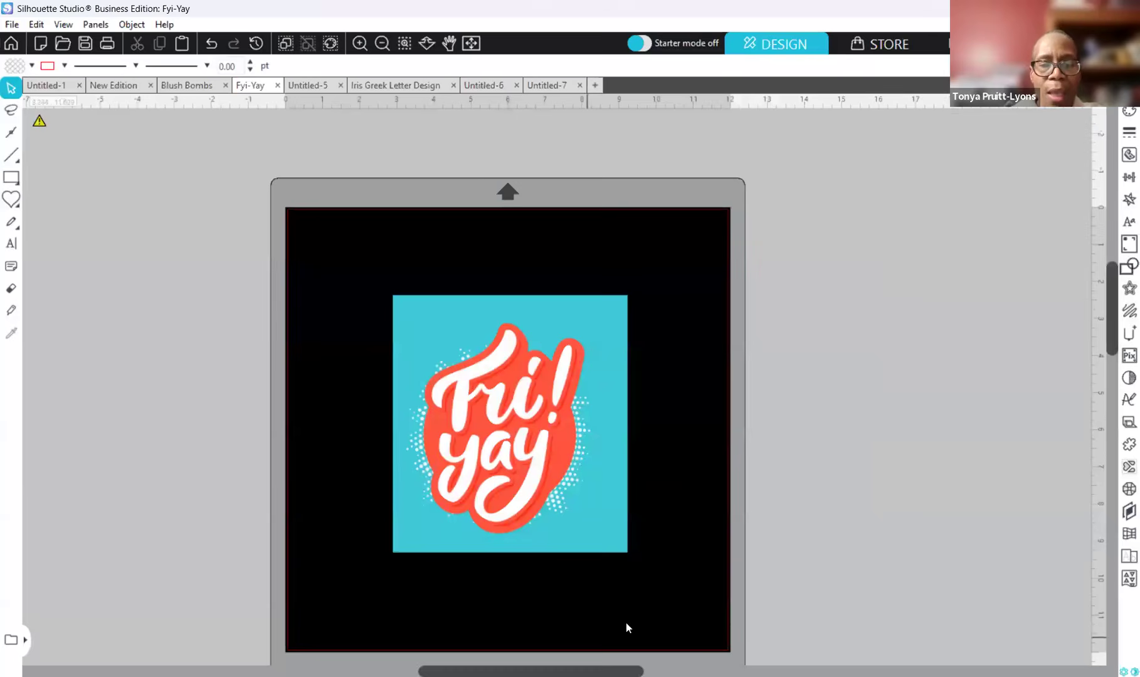
{"action": "left_click_drag", "start_coordinate": [617, 671], "coordinate": [595, 671]}
{"action": "left_click_drag", "start_coordinate": [573, 545], "coordinate": [567, 505]}
{"action": "left_click", "coordinate": [654, 533]}
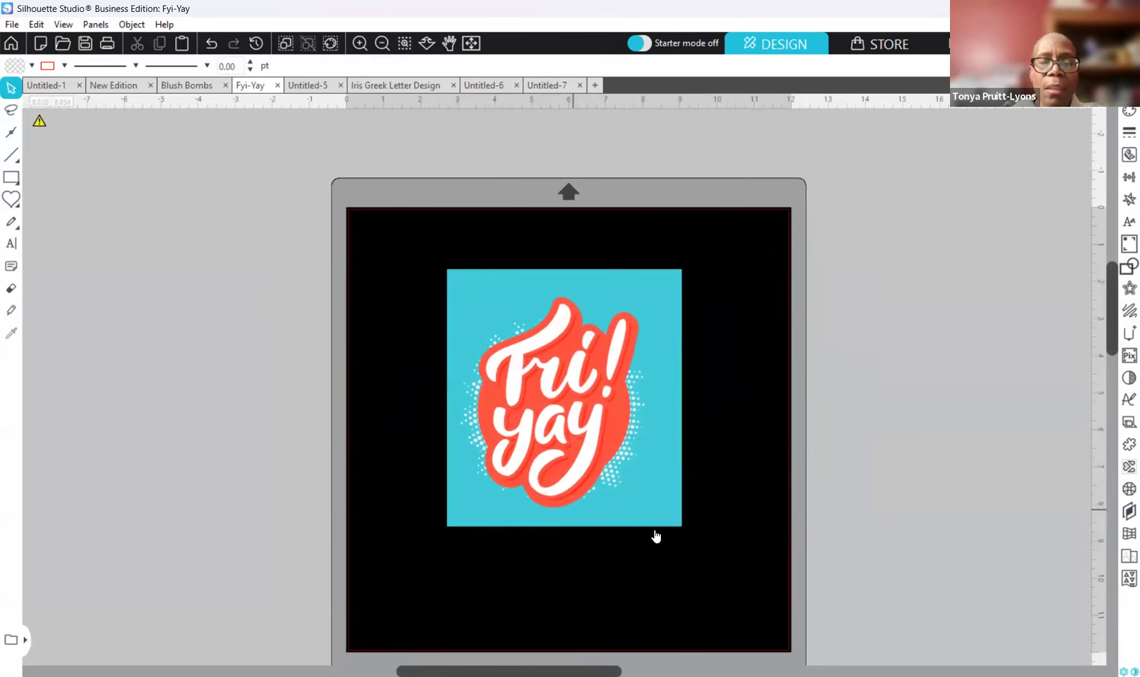
{"action": "mouse_move", "coordinate": [618, 394]}
{"action": "left_mouse_down"}
{"action": "mouse_move", "coordinate": [619, 419]}
{"action": "mouse_move", "coordinate": [605, 380]}
{"action": "left_mouse_up"}
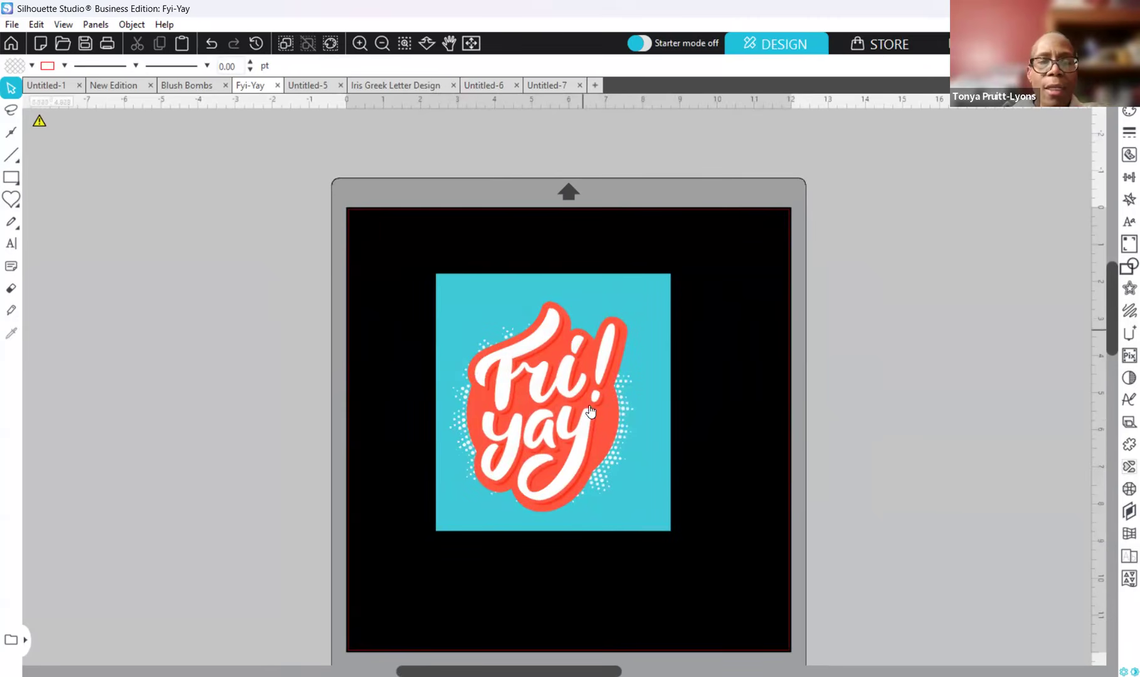
{"action": "left_click_drag", "start_coordinate": [572, 393], "coordinate": [576, 410]}
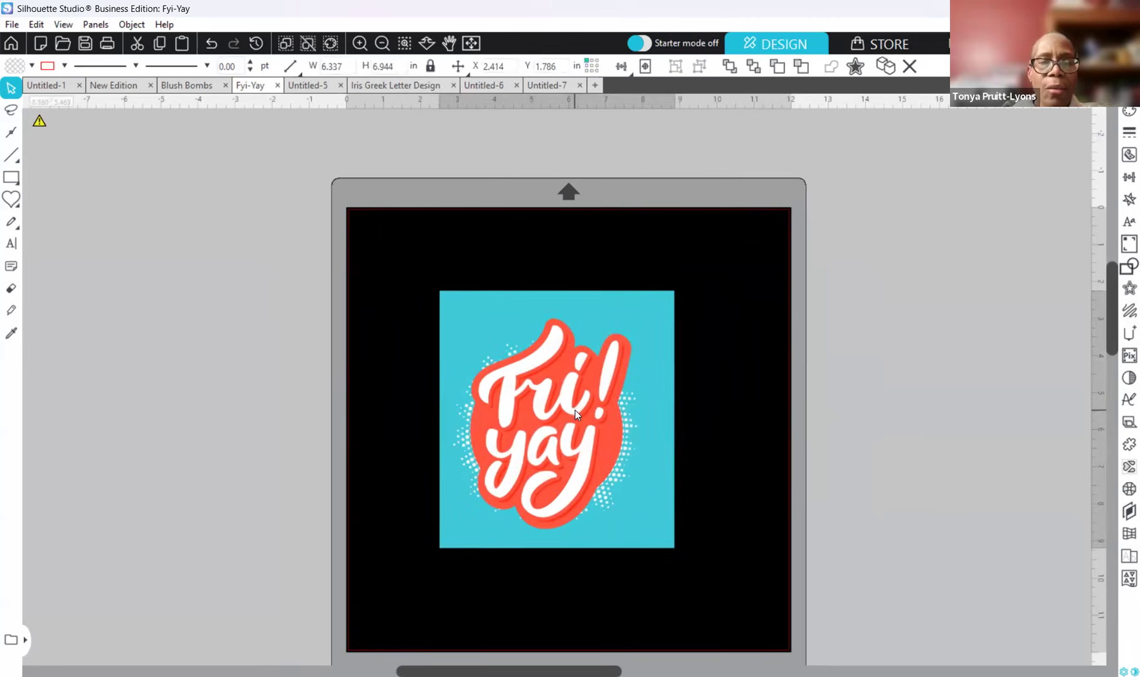
- Deselect the image and set the page background colour to white in the page setup
{"action": "left_click", "coordinate": [781, 344]}
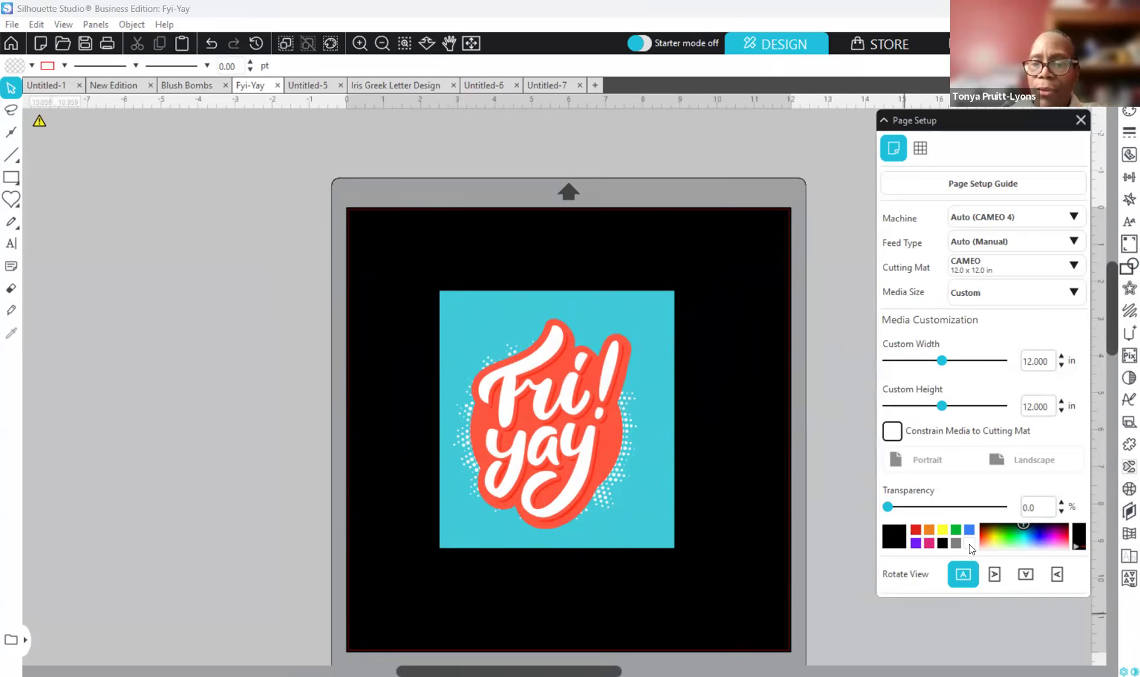
{"action": "left_click", "coordinate": [970, 544]}
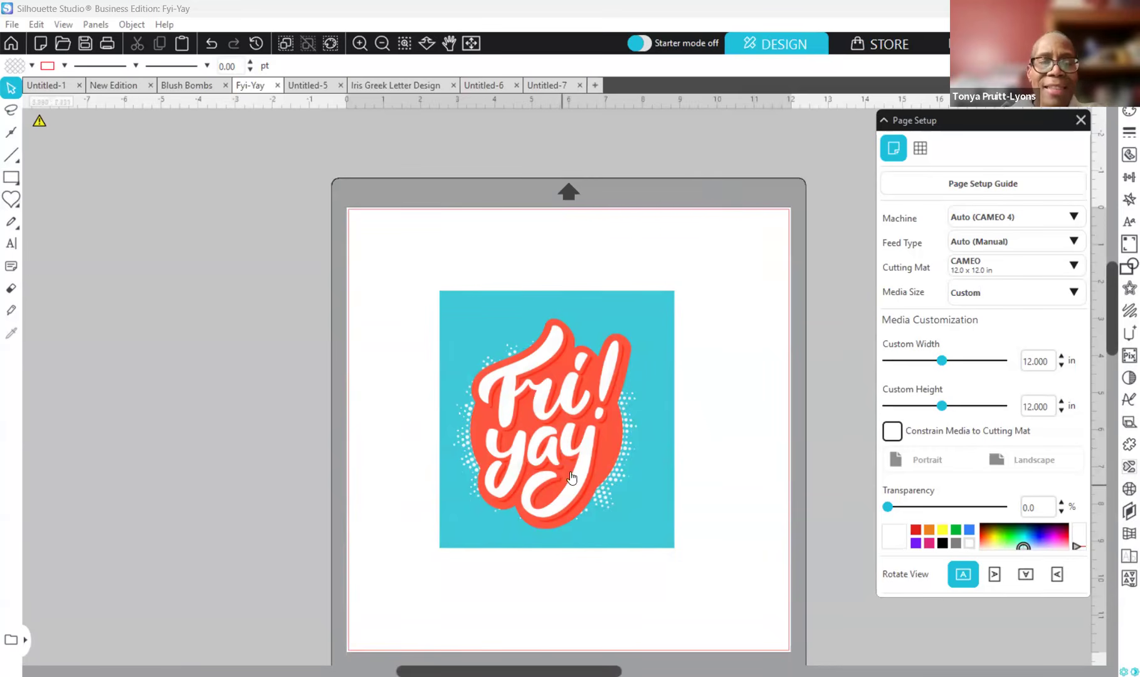
- Try the edge and square-grid rhinestone effects at 10ss on the Fri! yay image, and remove the effect
{"action": "left_click_drag", "start_coordinate": [626, 477], "coordinate": [609, 470]}
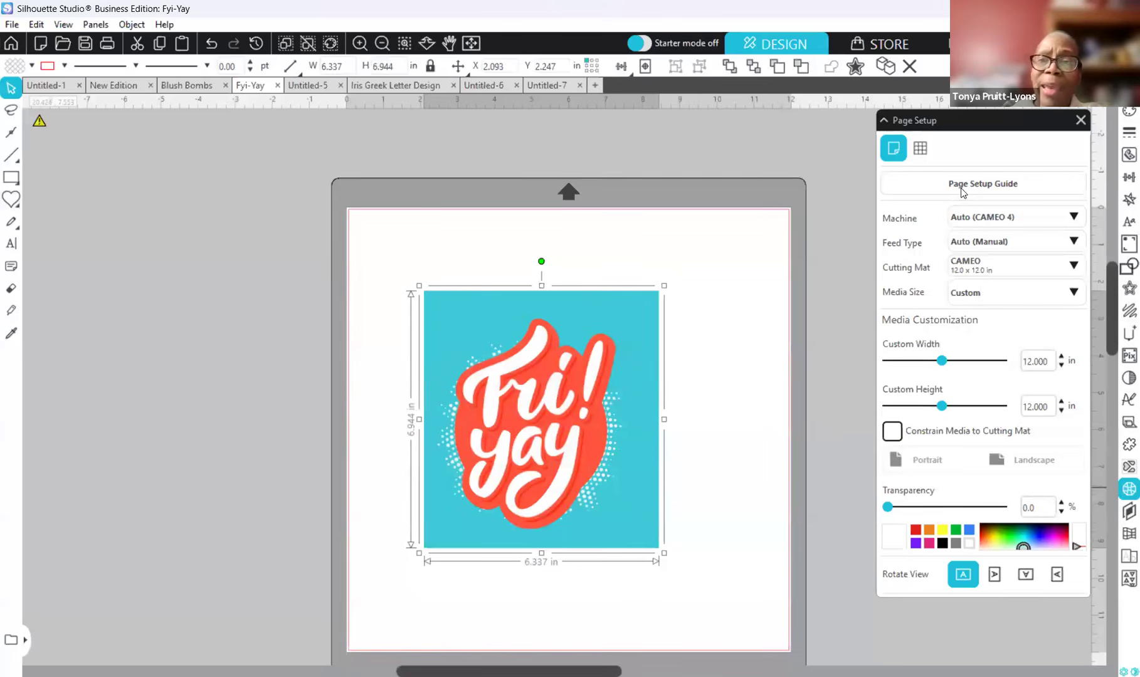
{"action": "left_click", "coordinate": [965, 205]}
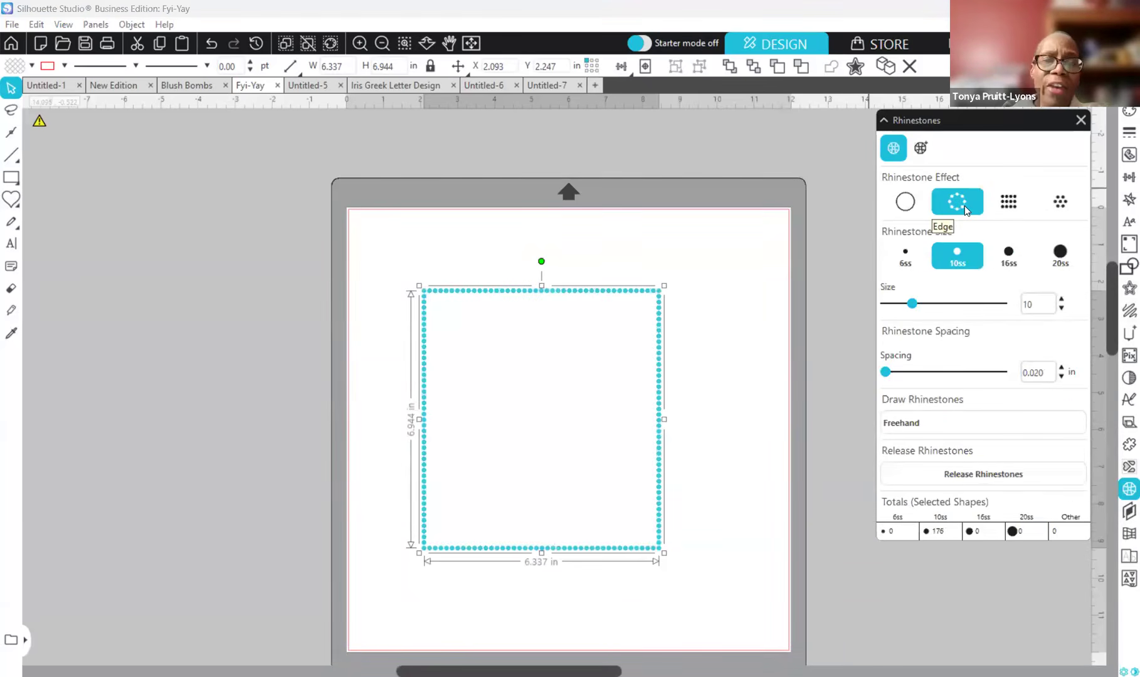
{"action": "left_click", "coordinate": [1010, 202]}
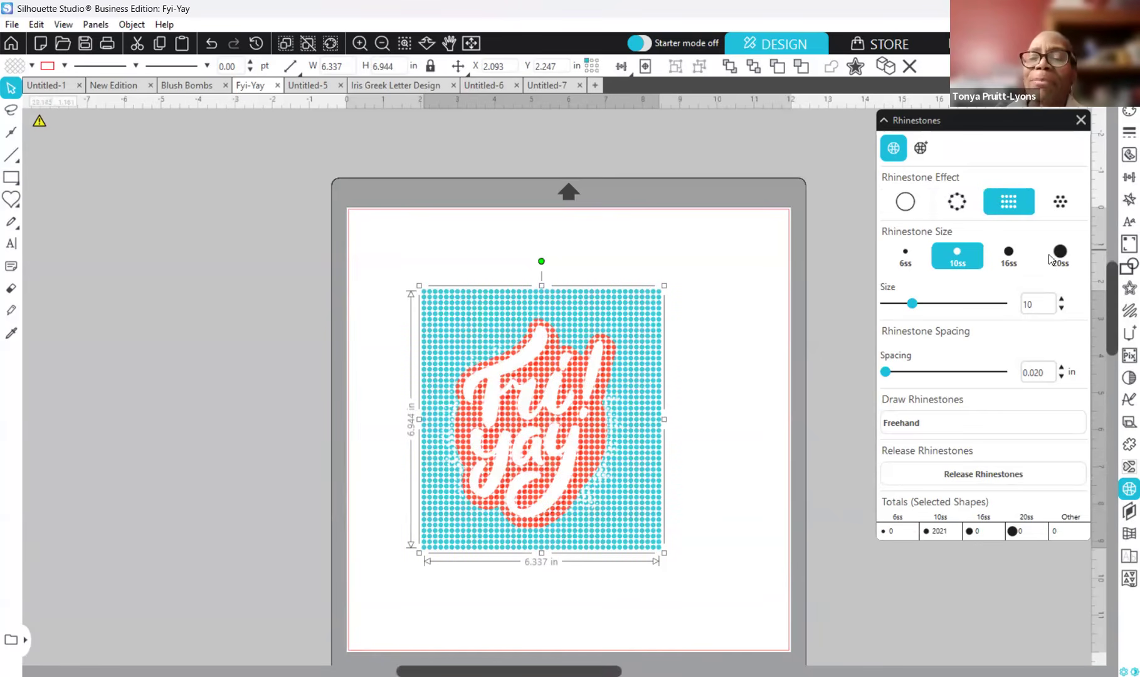
{"action": "left_click", "coordinate": [909, 205]}
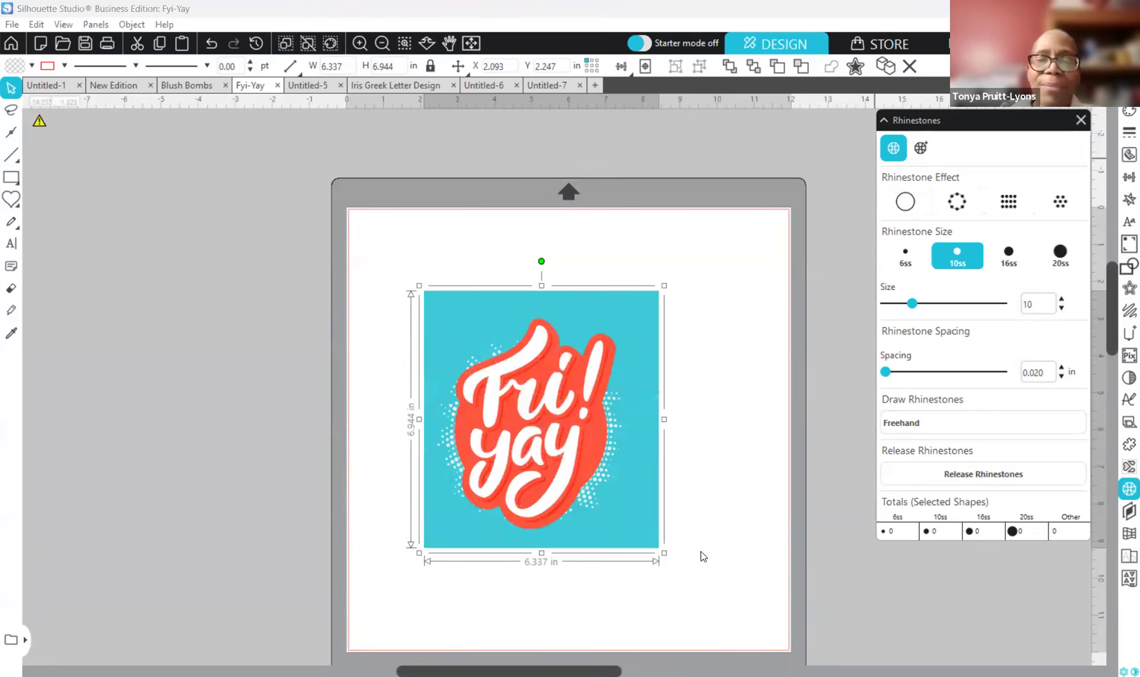
- Enlarge the Fri! yay image to about 9.08 × 9.95 in, centre it on the page by eye and deselect it
{"action": "left_click_drag", "start_coordinate": [640, 449], "coordinate": [649, 449]}
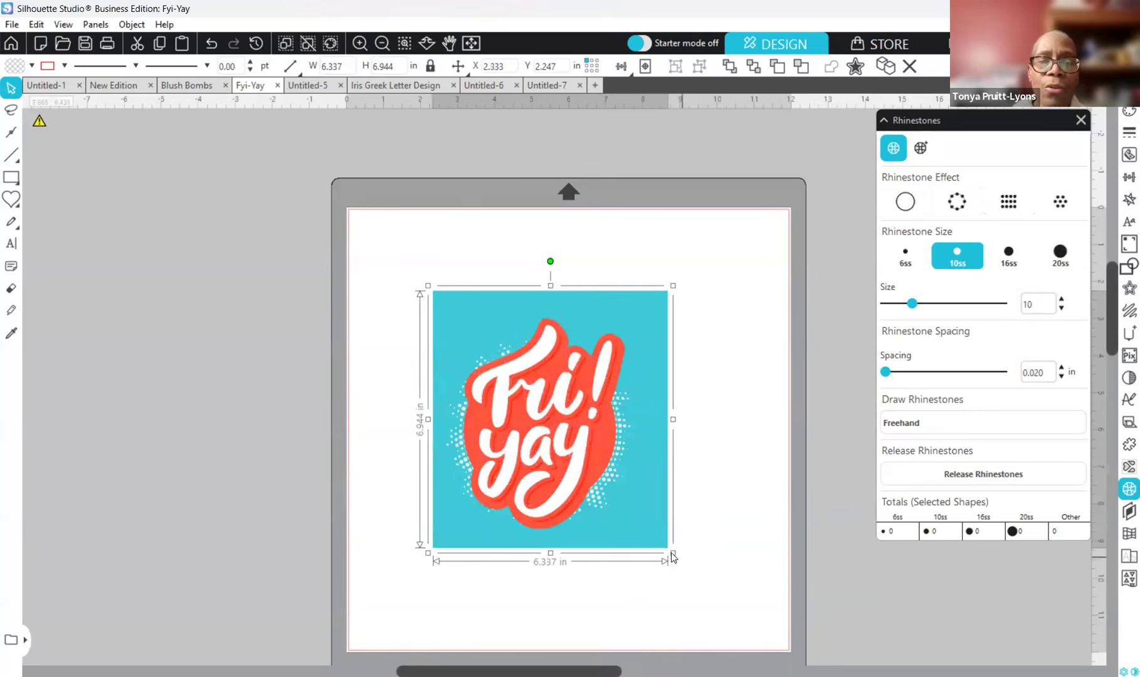
{"action": "left_click_drag", "start_coordinate": [673, 555], "coordinate": [773, 656]}
{"action": "left_click_drag", "start_coordinate": [690, 593], "coordinate": [660, 535]}
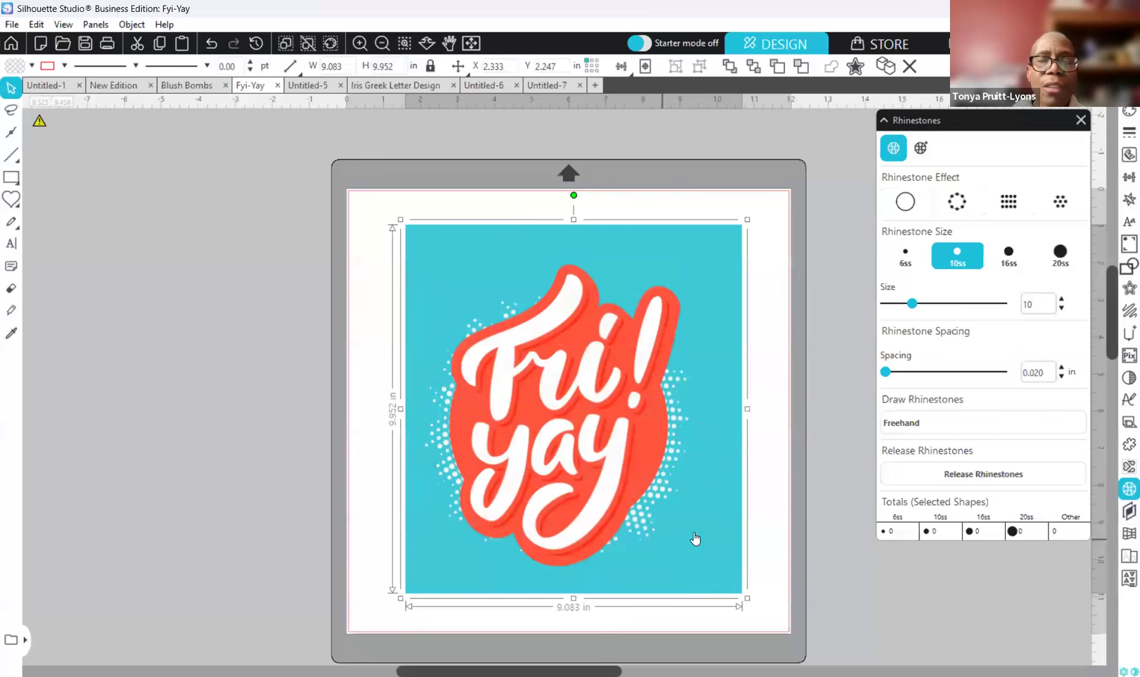
{"action": "left_click", "coordinate": [813, 456]}
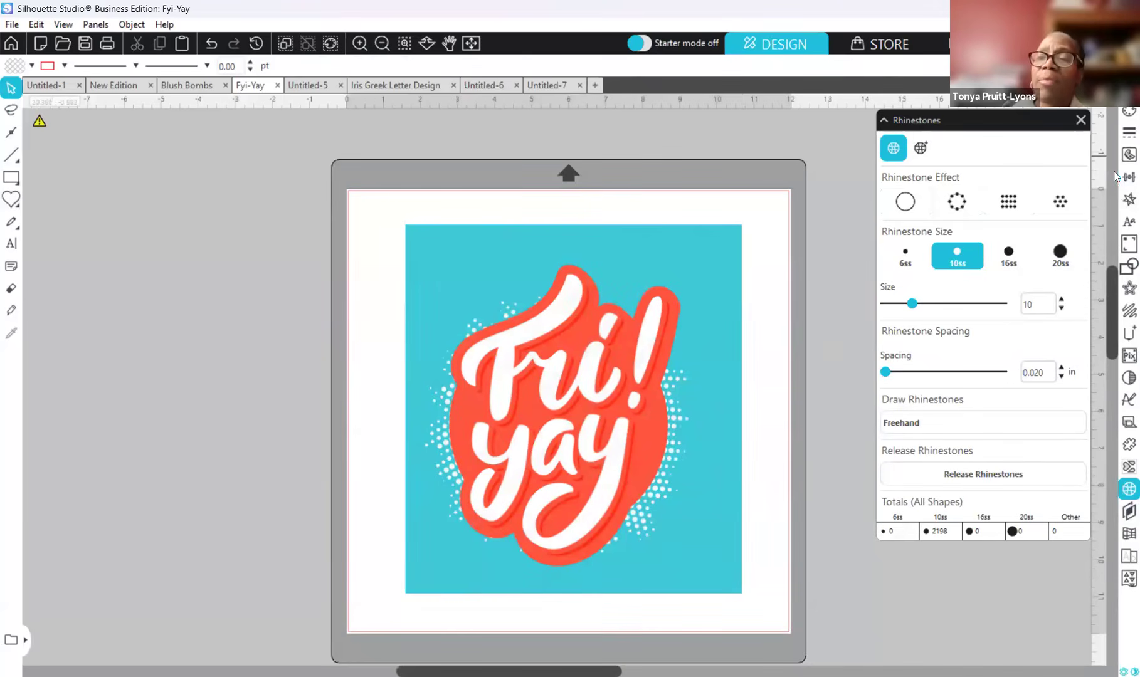
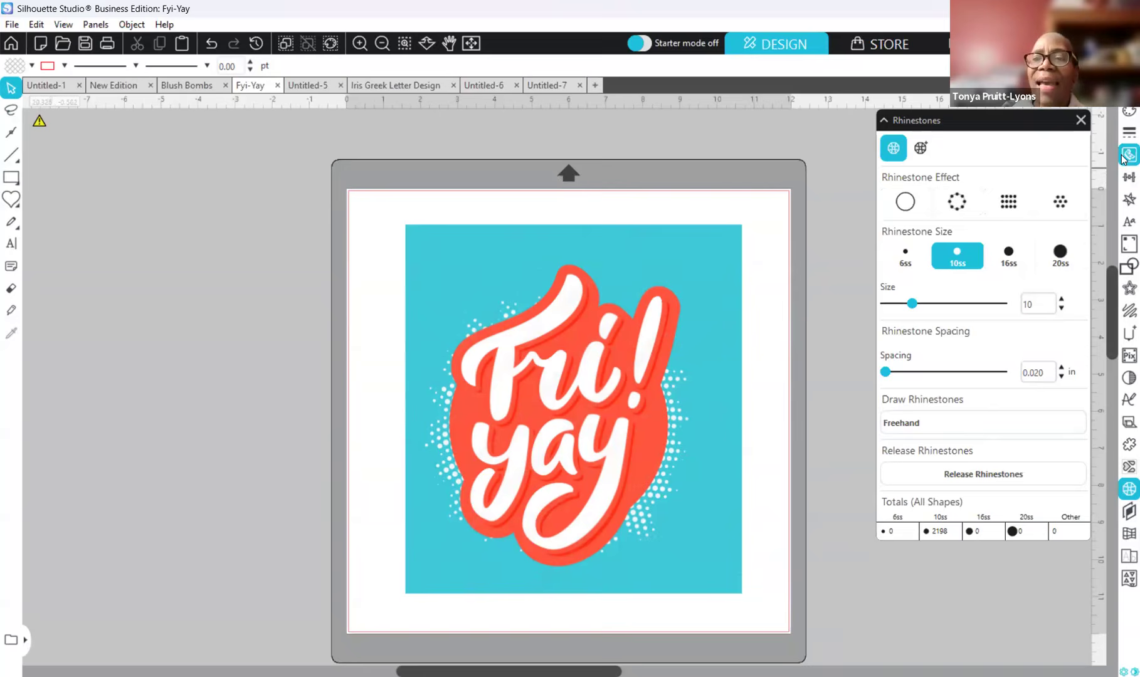
- Open the trace settings, examine the Trace by Color options and return to tracing by selected area
{"action": "left_click", "coordinate": [1124, 158]}
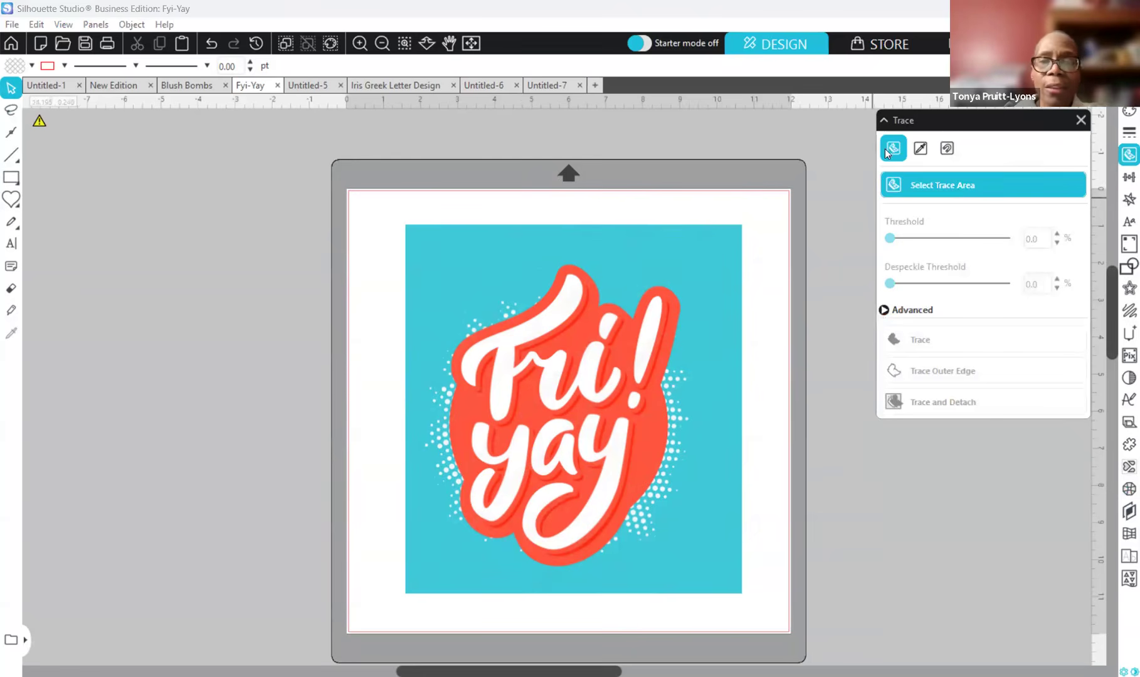
{"action": "left_click", "coordinate": [920, 148]}
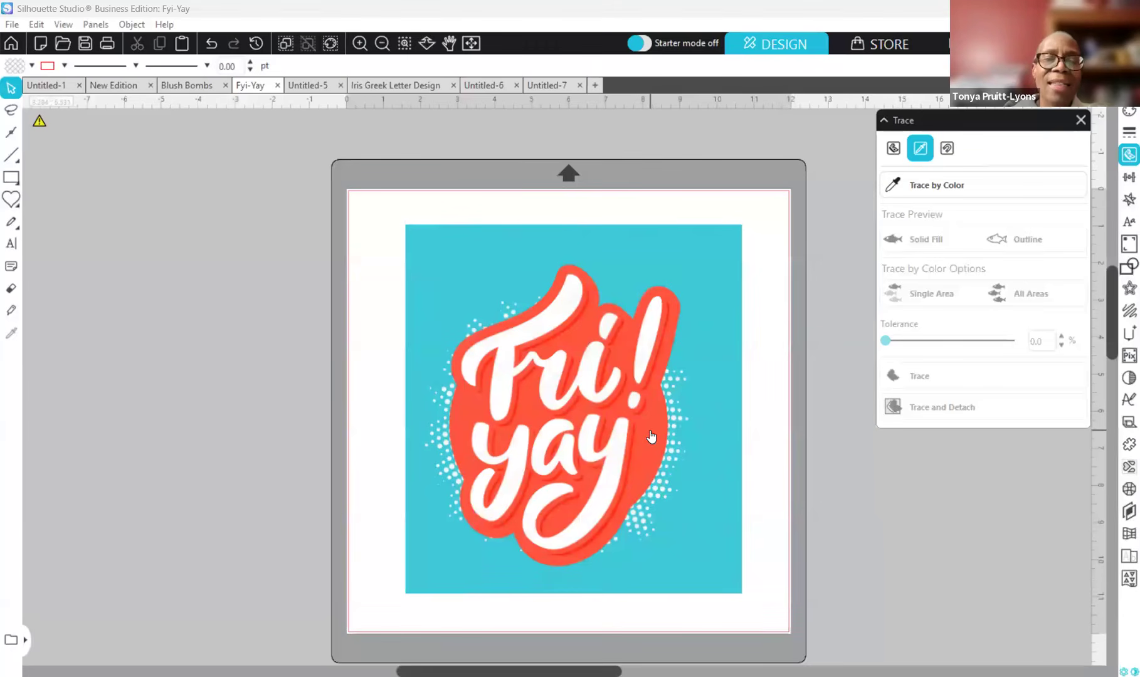
{"action": "left_click", "coordinate": [917, 191]}
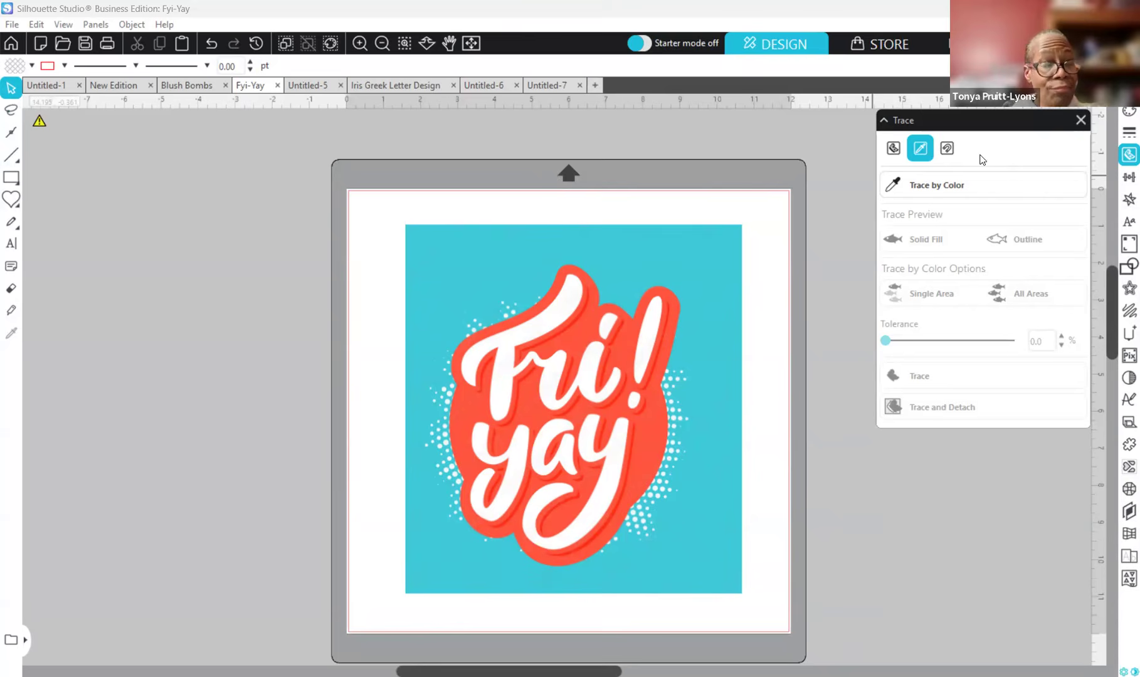
{"action": "left_click", "coordinate": [1017, 180]}
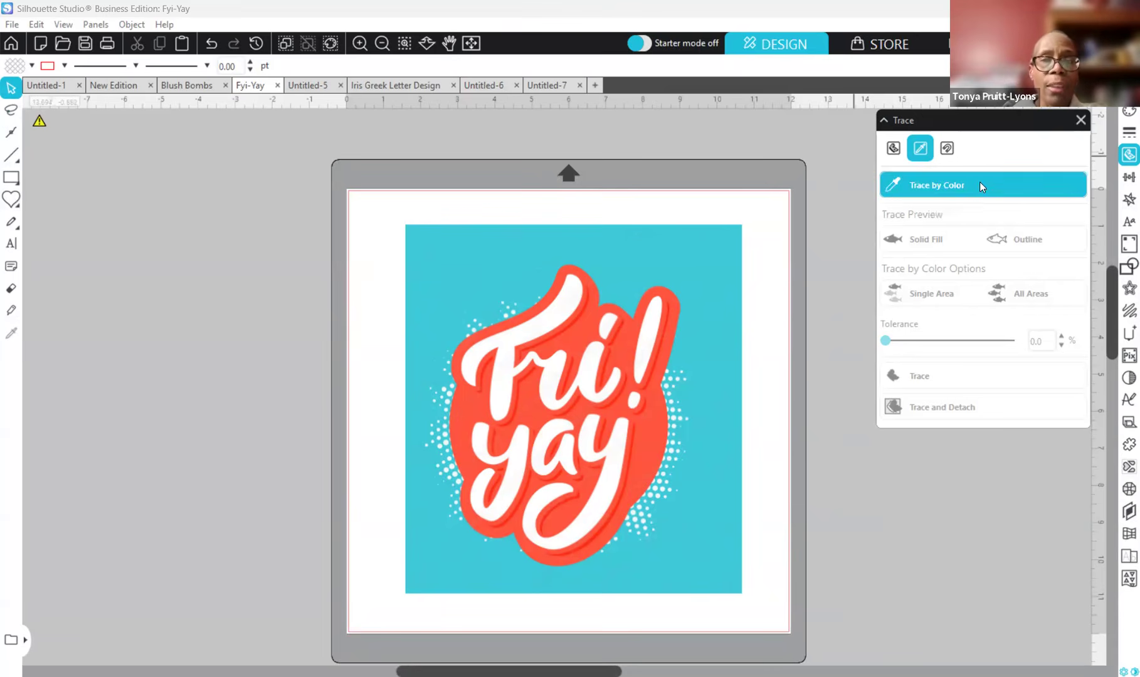
{"action": "left_click", "coordinate": [893, 149]}
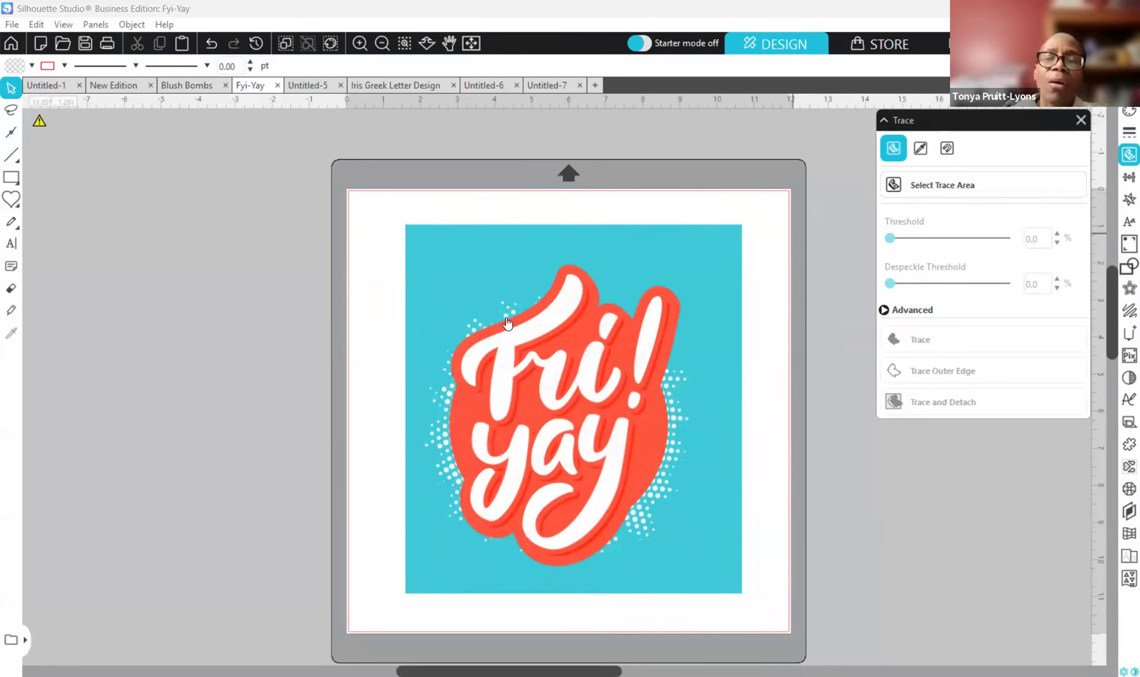
{"action": "left_click", "coordinate": [423, 271]}
{"action": "left_click", "coordinate": [355, 271]}
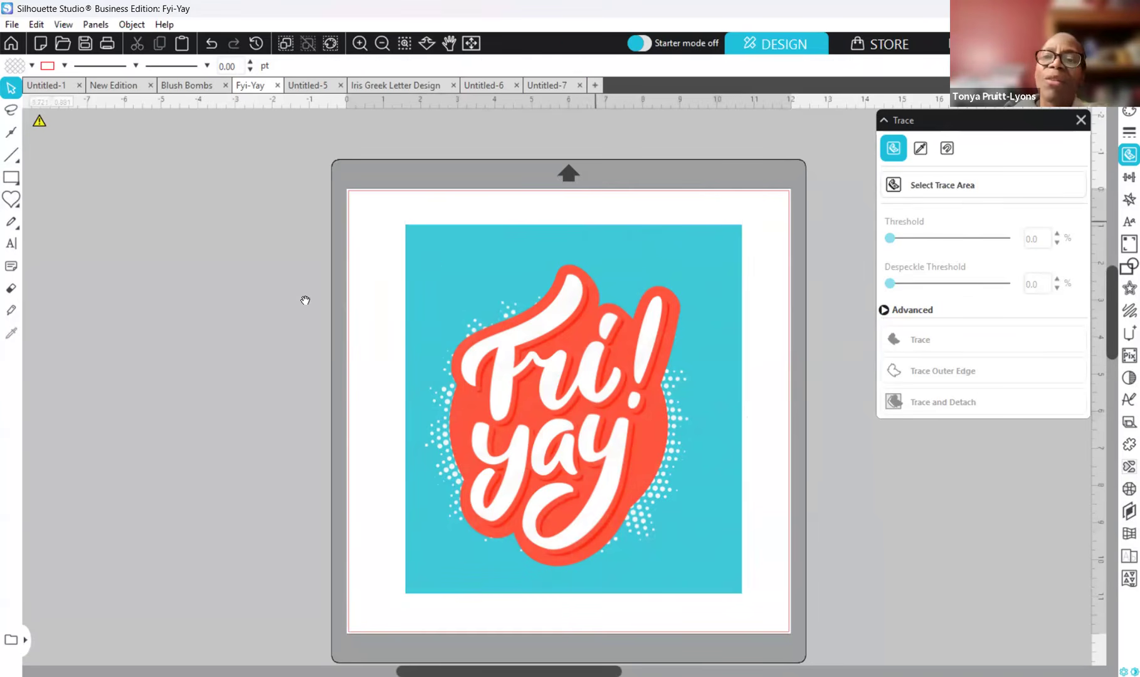
- Mark a trace area of about 7.67 × 8.62 in enclosing the whole Fri! yay lettering and its red backing
{"action": "left_click", "coordinate": [932, 200]}
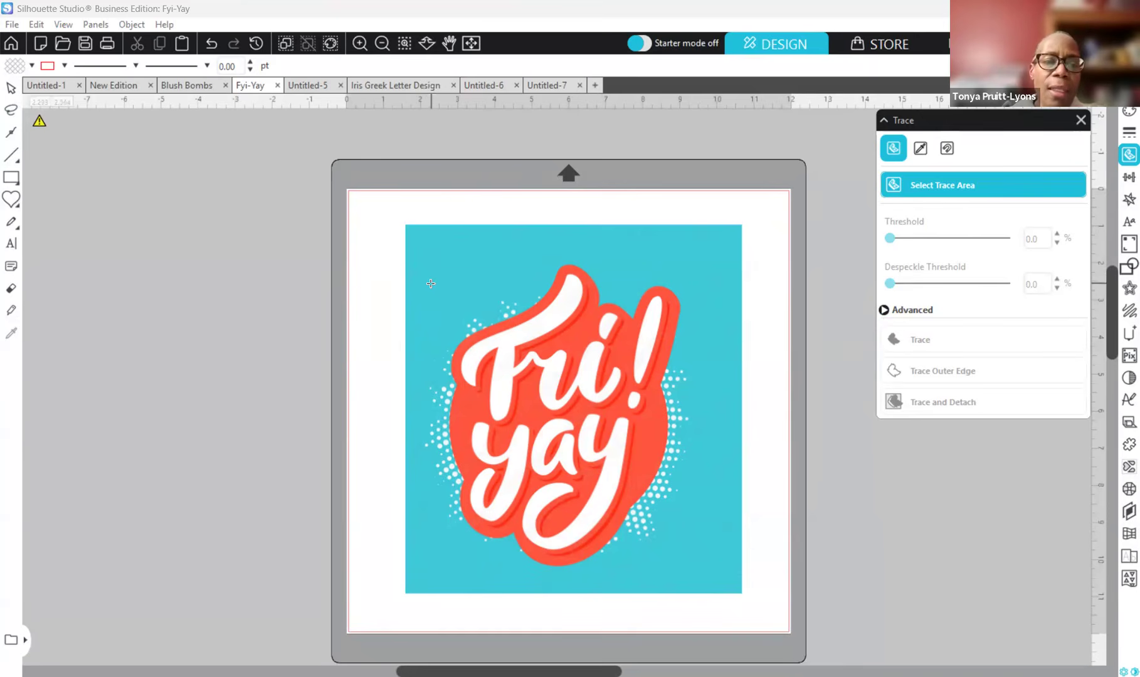
{"action": "mouse_move", "coordinate": [431, 284]}
{"action": "left_mouse_down"}
{"action": "mouse_move", "coordinate": [435, 525]}
{"action": "mouse_move", "coordinate": [616, 587]}
{"action": "mouse_move", "coordinate": [467, 457]}
{"action": "mouse_move", "coordinate": [736, 590]}
{"action": "mouse_move", "coordinate": [716, 573]}
{"action": "left_mouse_up"}
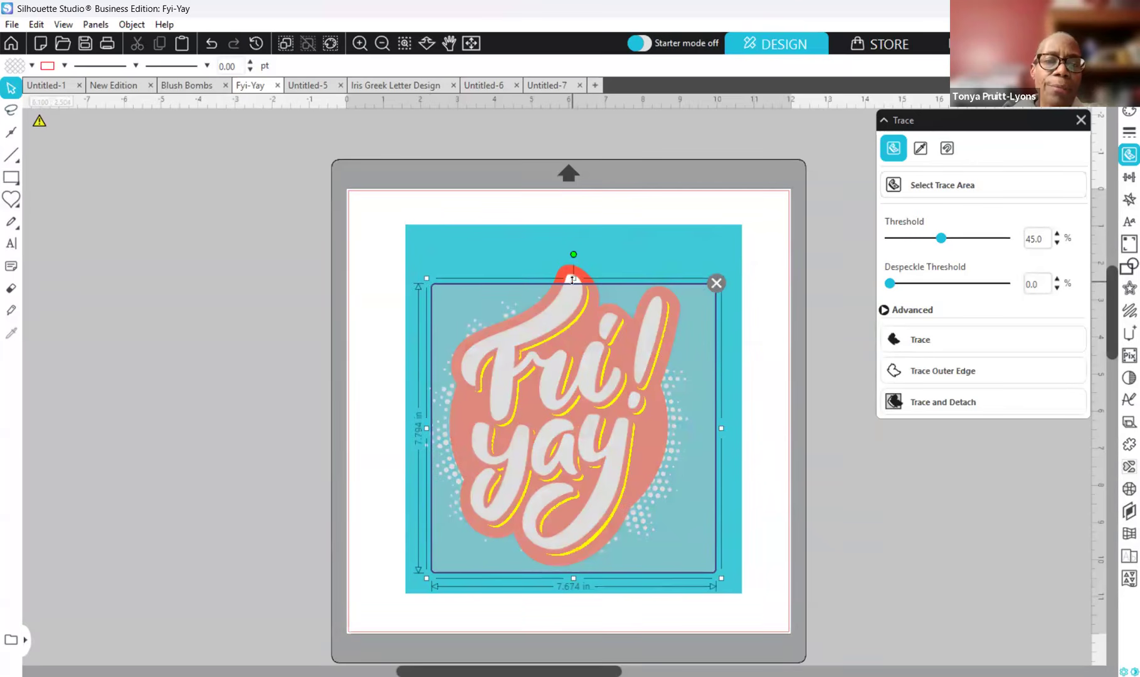
{"action": "mouse_move", "coordinate": [575, 279]}
{"action": "left_mouse_down"}
{"action": "mouse_move", "coordinate": [574, 238]}
{"action": "mouse_move", "coordinate": [573, 248]}
{"action": "left_mouse_up"}
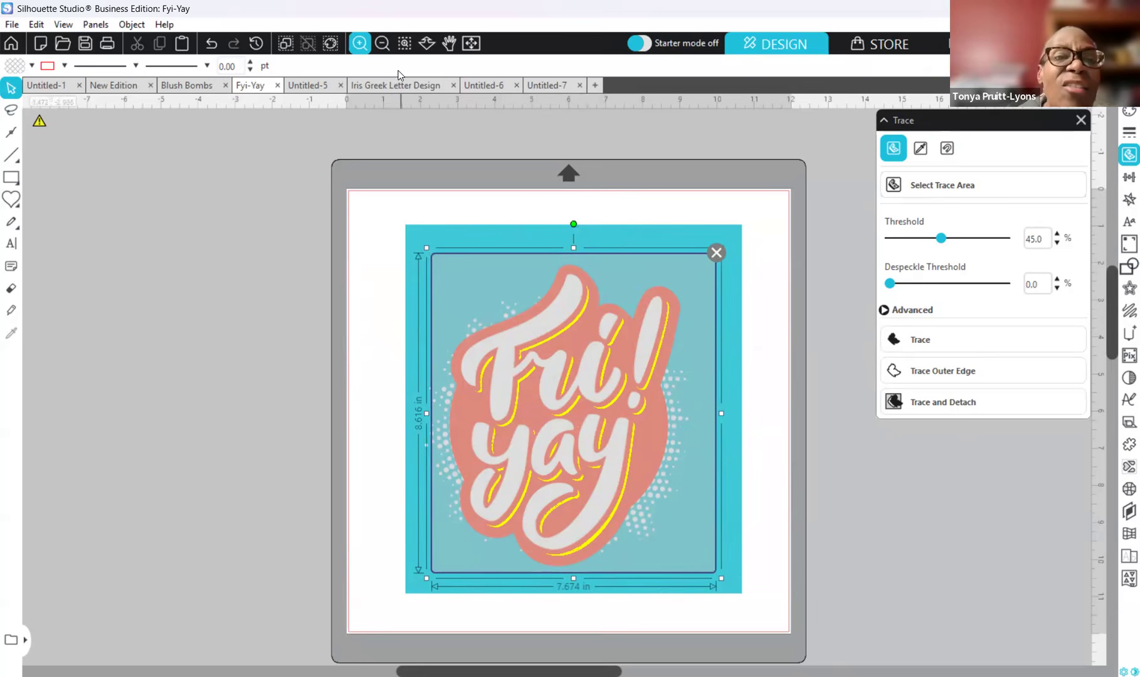
- Inspect the trace preview up close and raise the trace threshold to 56%
{"action": "left_click", "coordinate": [360, 44]}
{"action": "left_click", "coordinate": [359, 43]}
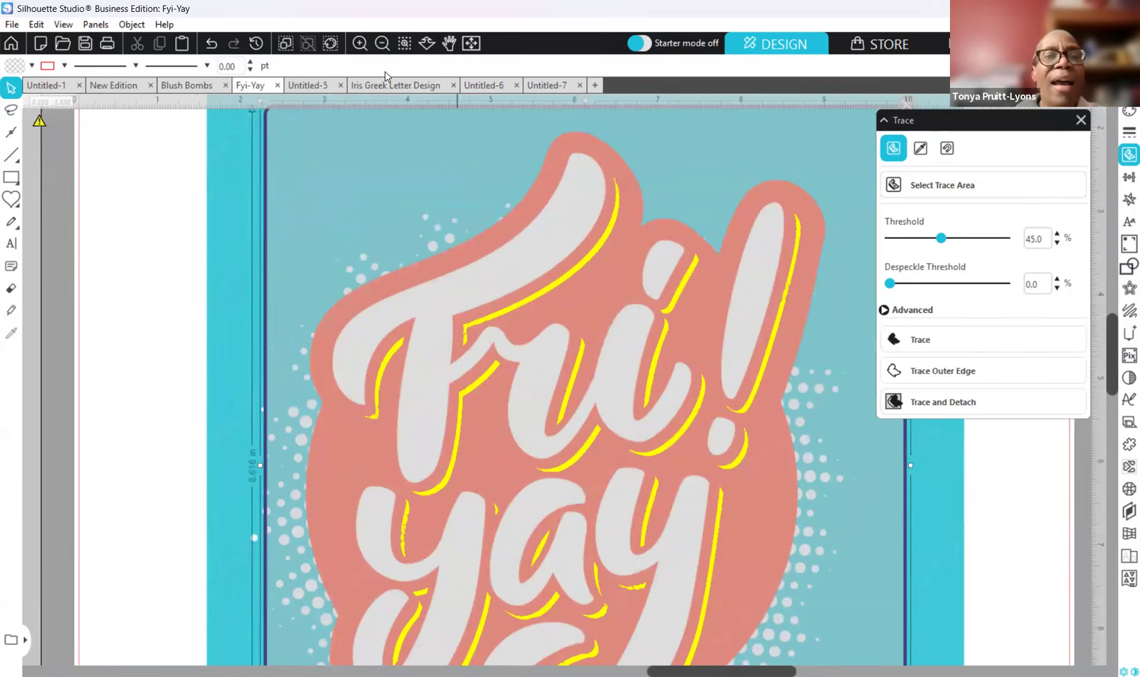
{"action": "left_click", "coordinate": [382, 43]}
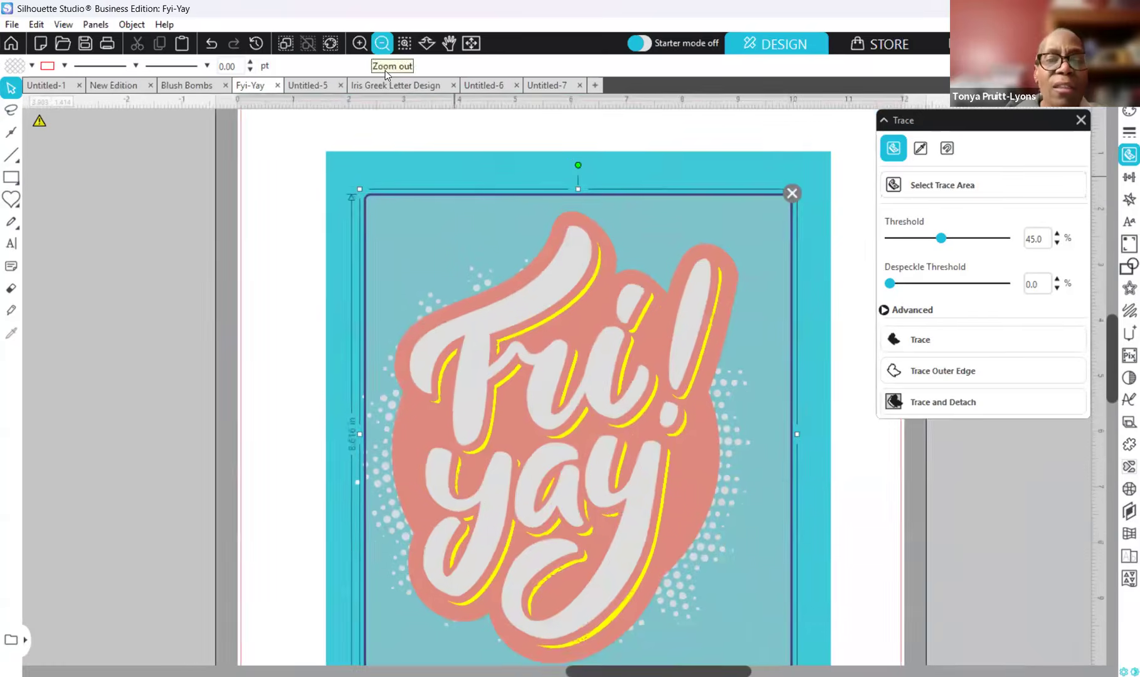
{"action": "left_click", "coordinate": [382, 44]}
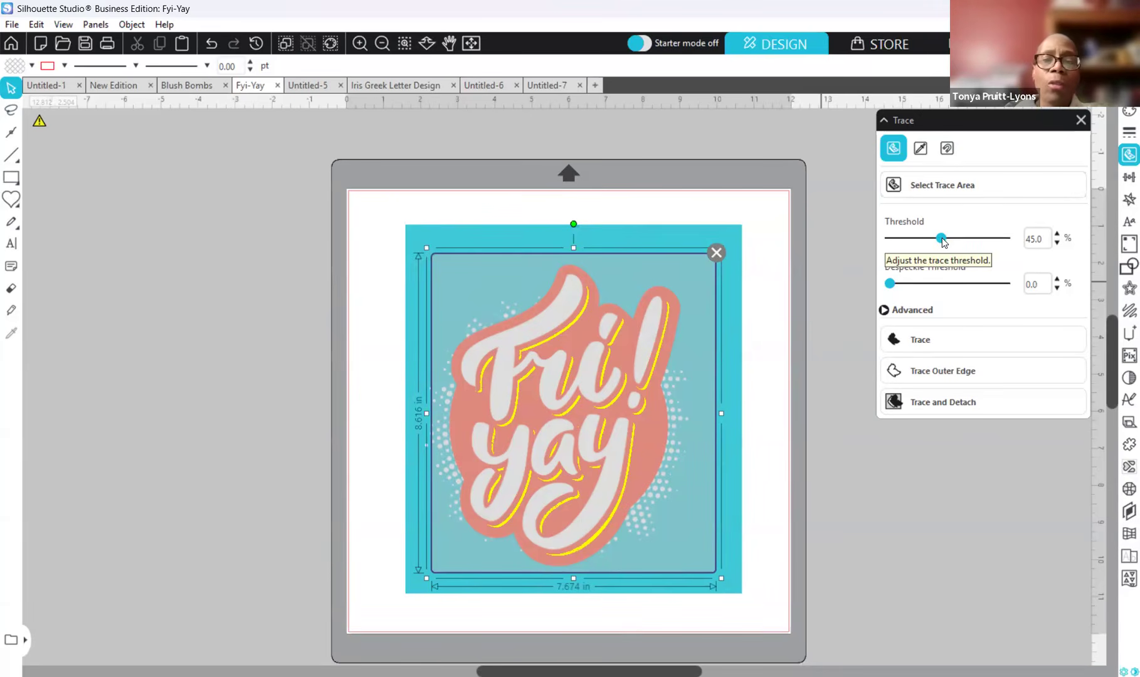
{"action": "left_click_drag", "start_coordinate": [944, 242], "coordinate": [942, 243]}
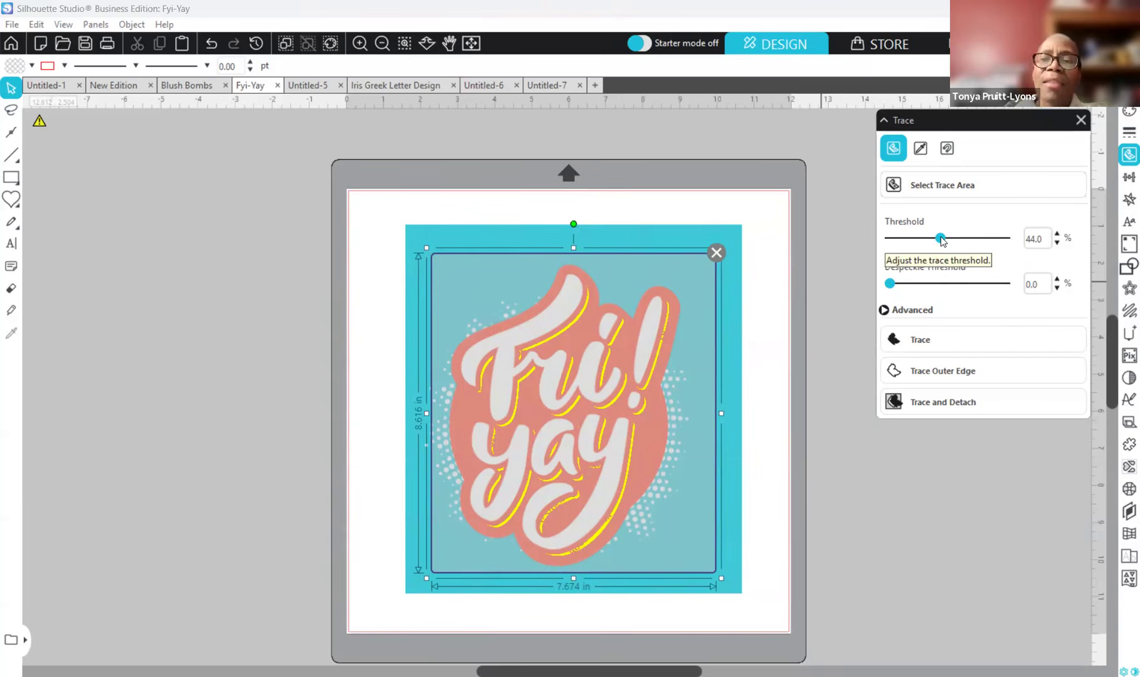
{"action": "left_click_drag", "start_coordinate": [941, 239], "coordinate": [954, 240]}
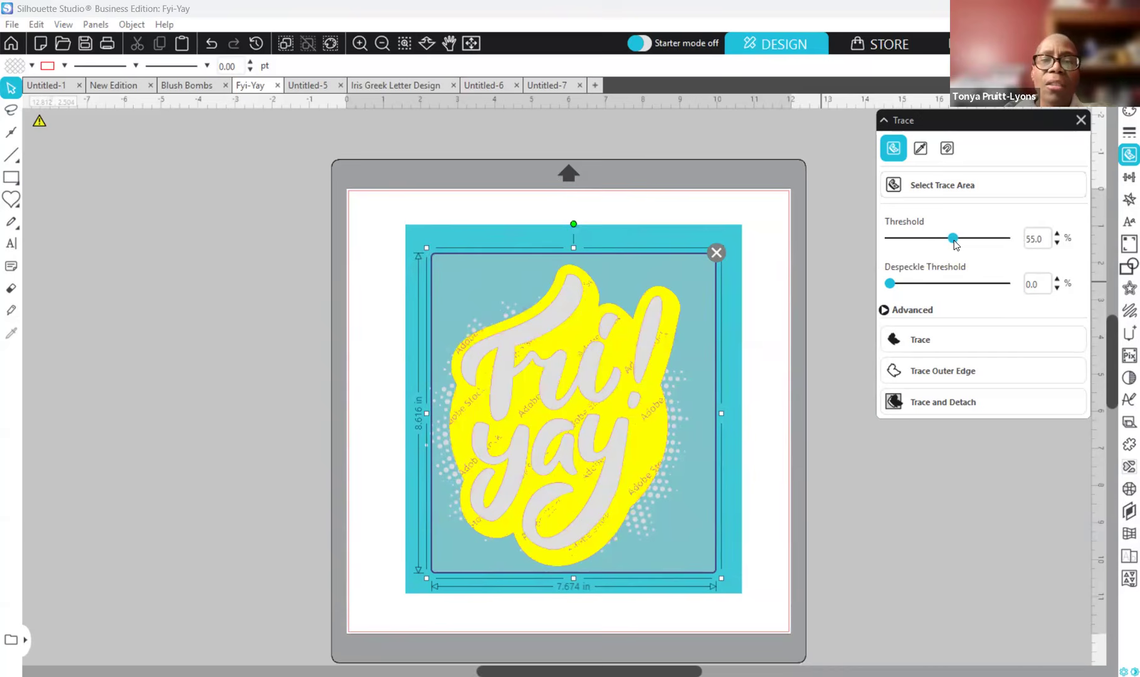
{"action": "left_click_drag", "start_coordinate": [954, 240], "coordinate": [954, 242]}
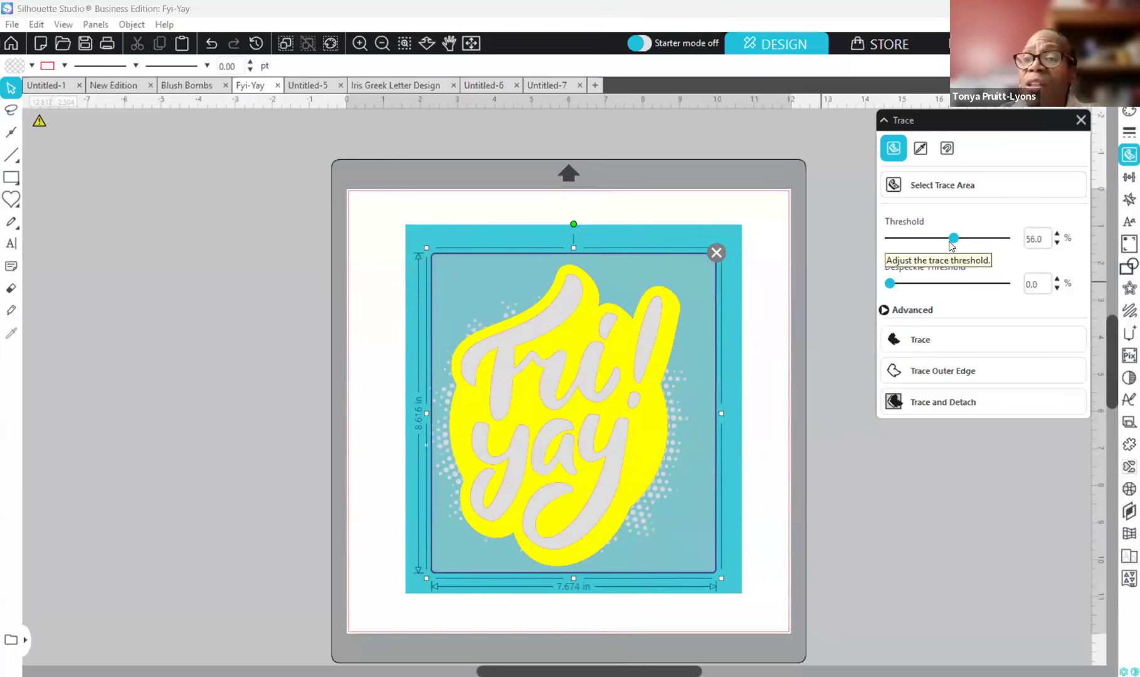
- Fine-tune the trace threshold in single-percent increments to 60%
{"action": "left_click", "coordinate": [1058, 234]}
{"action": "left_click", "coordinate": [1057, 233]}
{"action": "left_click", "coordinate": [1057, 233]}
{"action": "left_click", "coordinate": [1058, 234]}
{"action": "left_click", "coordinate": [1058, 243]}
{"action": "left_click", "coordinate": [1057, 243]}
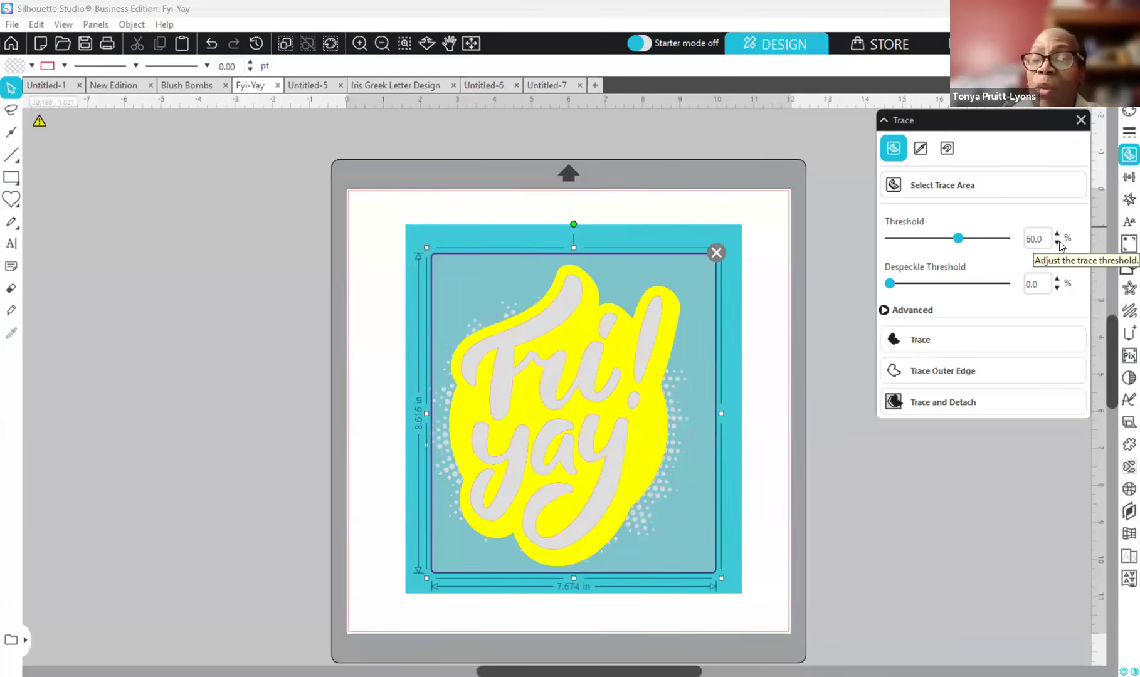
{"action": "left_click", "coordinate": [1058, 244]}
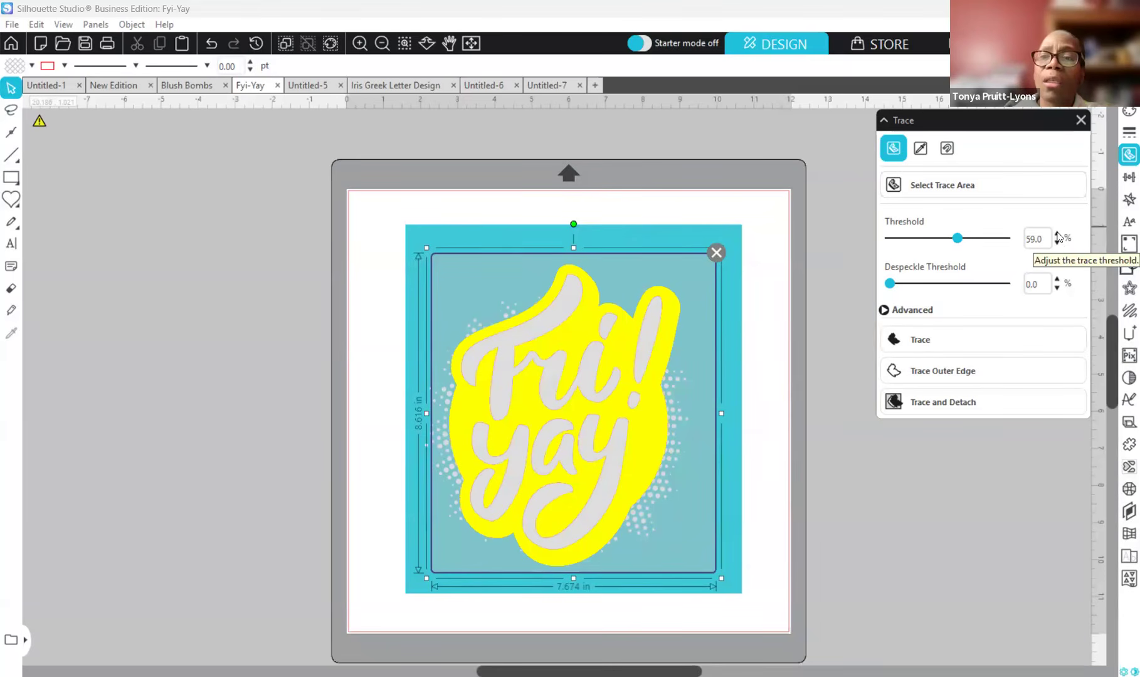
{"action": "left_click", "coordinate": [1058, 233]}
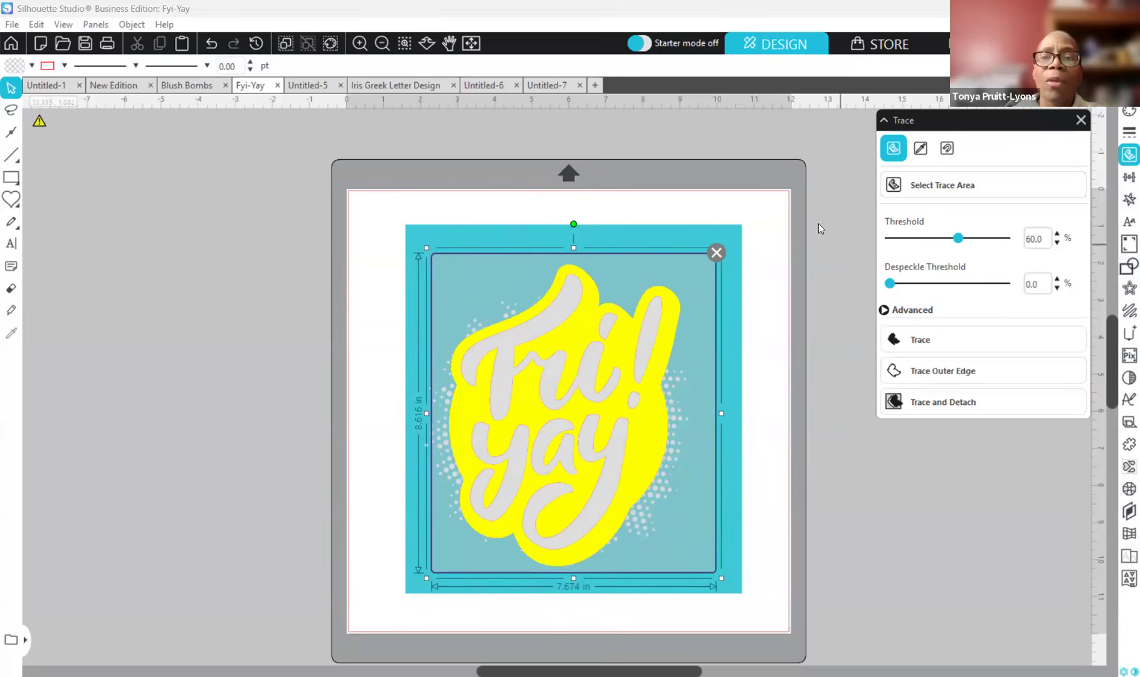
- Trace the marked Fri! yay area, move the source image off the mat and inspect the traced outline up close
{"action": "left_click", "coordinate": [956, 338]}
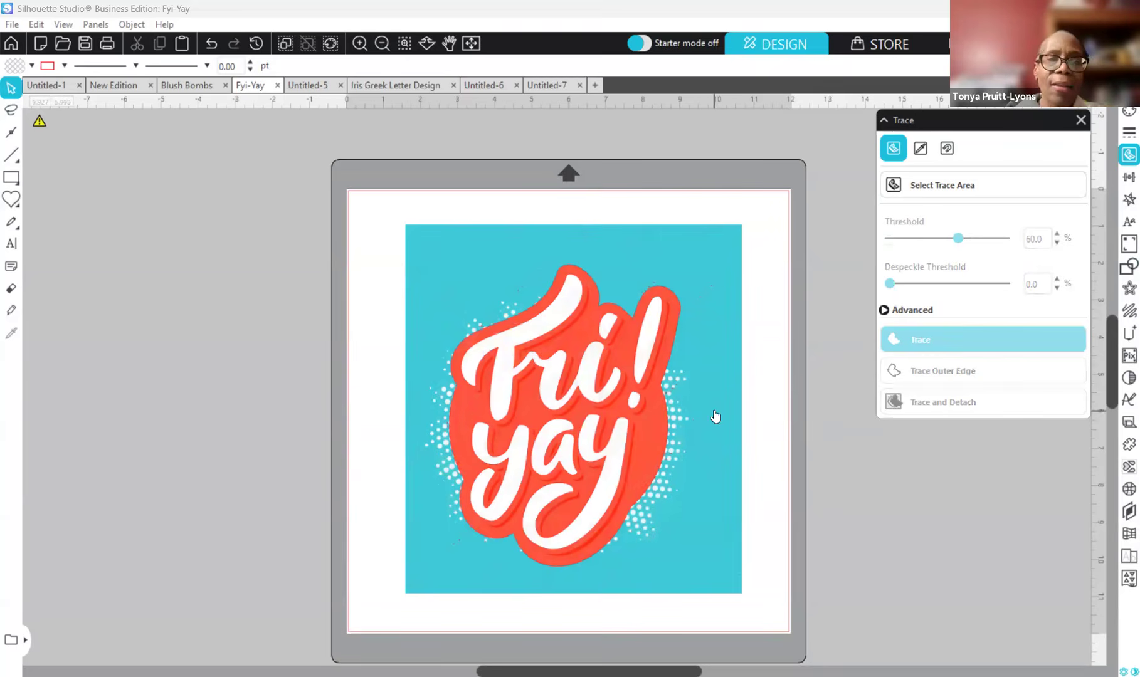
{"action": "mouse_move", "coordinate": [722, 414]}
{"action": "left_mouse_down"}
{"action": "mouse_move", "coordinate": [975, 433]}
{"action": "mouse_move", "coordinate": [1123, 435]}
{"action": "mouse_move", "coordinate": [1139, 421]}
{"action": "mouse_move", "coordinate": [1125, 421]}
{"action": "left_mouse_up"}
{"action": "left_click", "coordinate": [644, 652]}
{"action": "left_click_drag", "start_coordinate": [645, 671], "coordinate": [584, 671]}
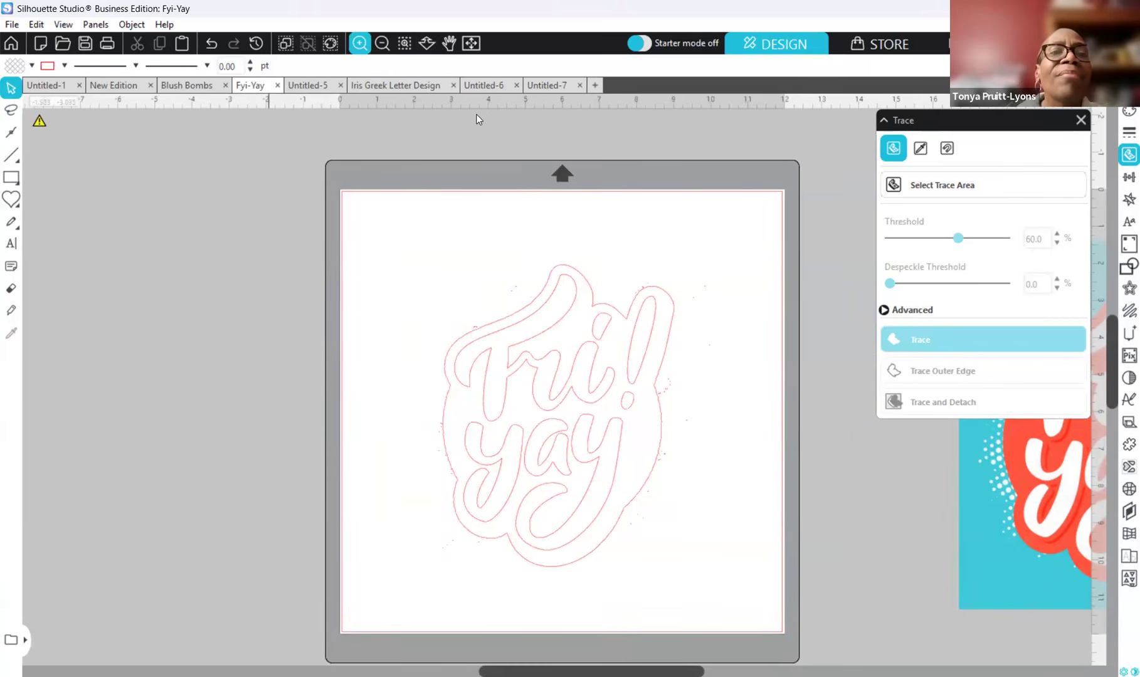
{"action": "left_click", "coordinate": [360, 43]}
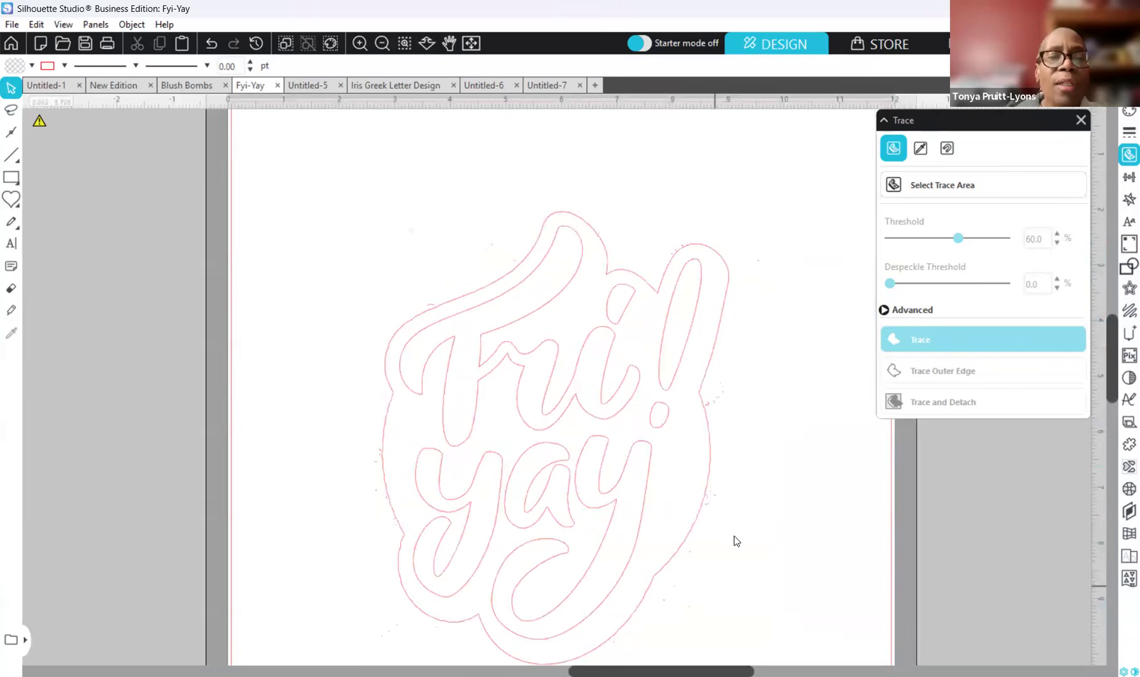
{"action": "left_click_drag", "start_coordinate": [695, 545], "coordinate": [682, 502]}
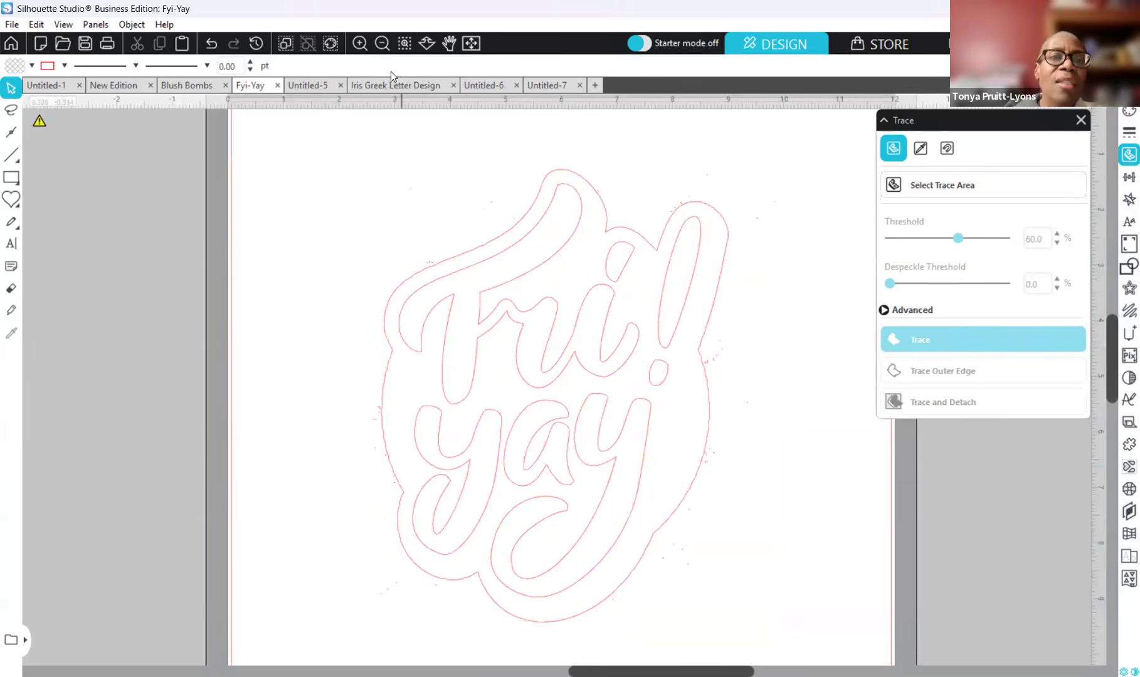
{"action": "left_click", "coordinate": [382, 43]}
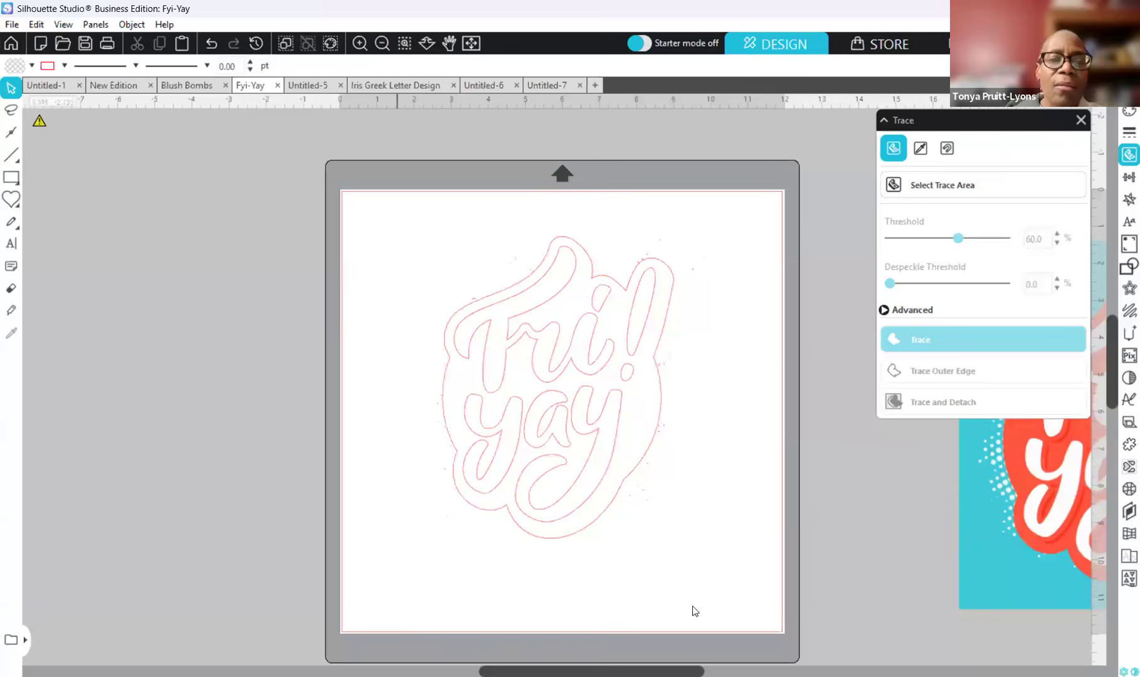
- Move the traced outline off the mat and bring the source Fri! yay image back onto it
{"action": "left_click_drag", "start_coordinate": [618, 488], "coordinate": [626, 523]}
{"action": "left_click_drag", "start_coordinate": [1122, 532], "coordinate": [943, 483]}
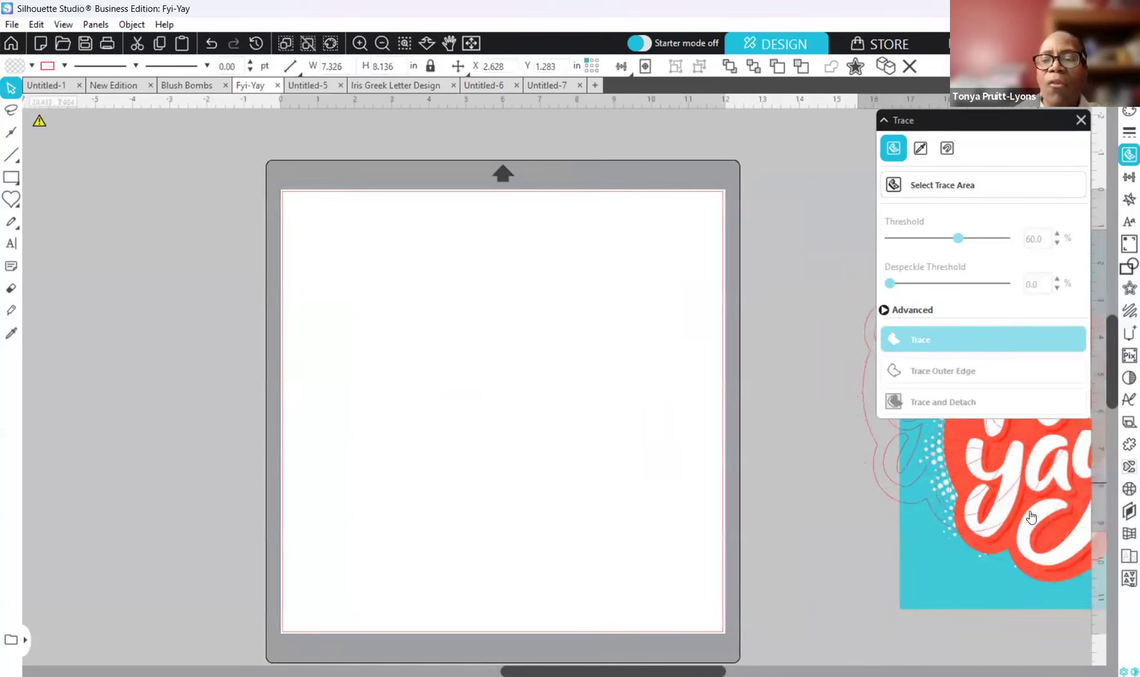
{"action": "left_click_drag", "start_coordinate": [1054, 590], "coordinate": [539, 586]}
{"action": "left_click", "coordinate": [755, 609]}
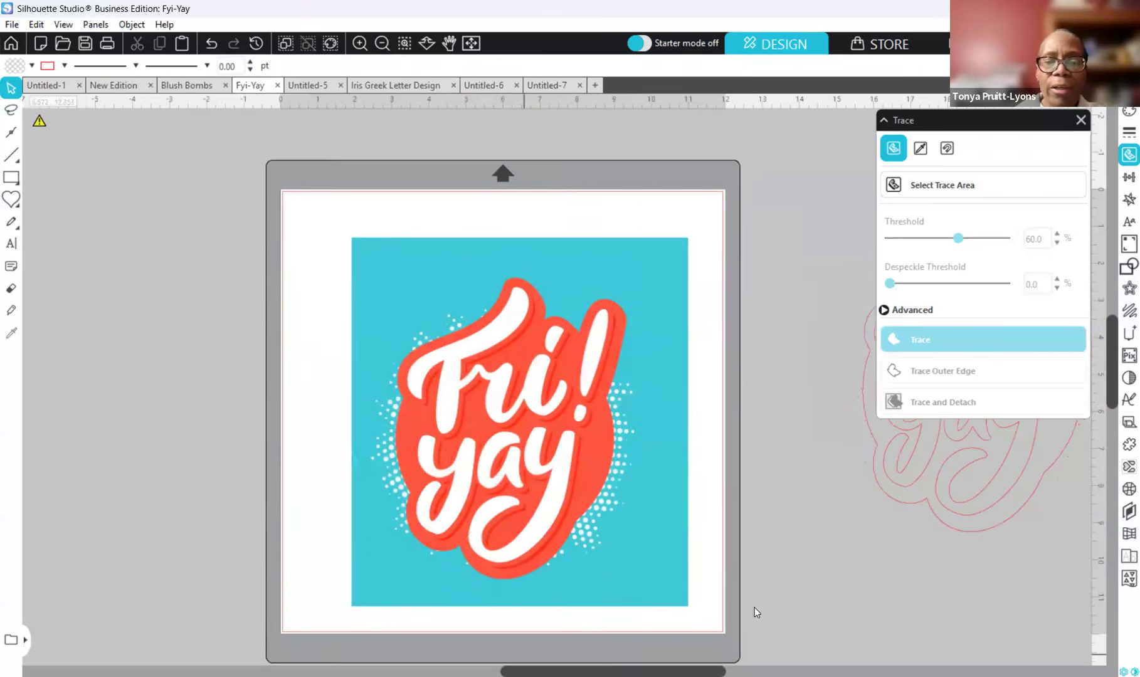
{"action": "left_click_drag", "start_coordinate": [709, 672], "coordinate": [665, 672]}
{"action": "left_click_drag", "start_coordinate": [630, 542], "coordinate": [605, 532]}
{"action": "left_click", "coordinate": [659, 482]}
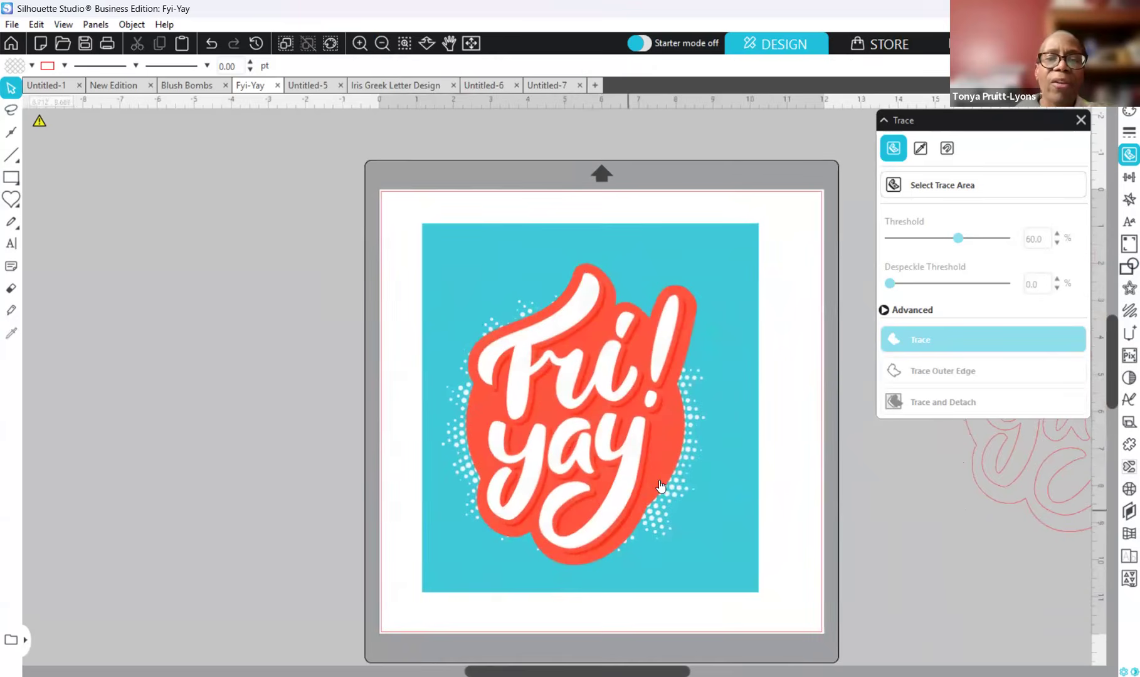
- Select the Fri! yay image and pick its red backing as the color to trace with Trace by Color
{"action": "left_click", "coordinate": [666, 437]}
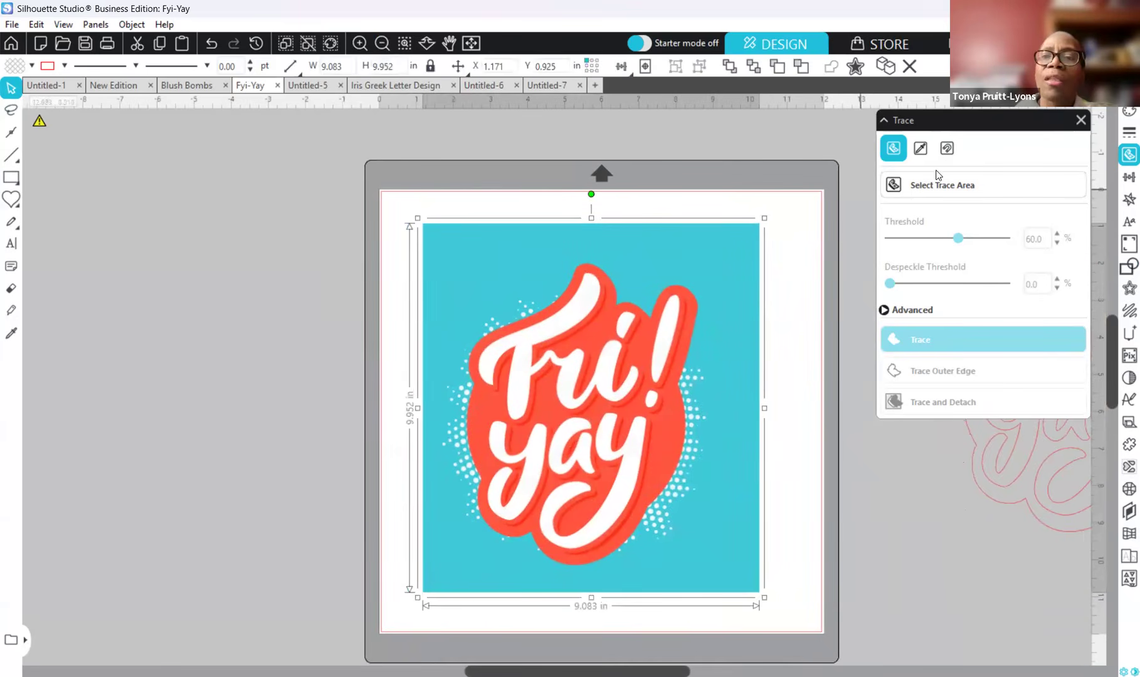
{"action": "left_click", "coordinate": [901, 186]}
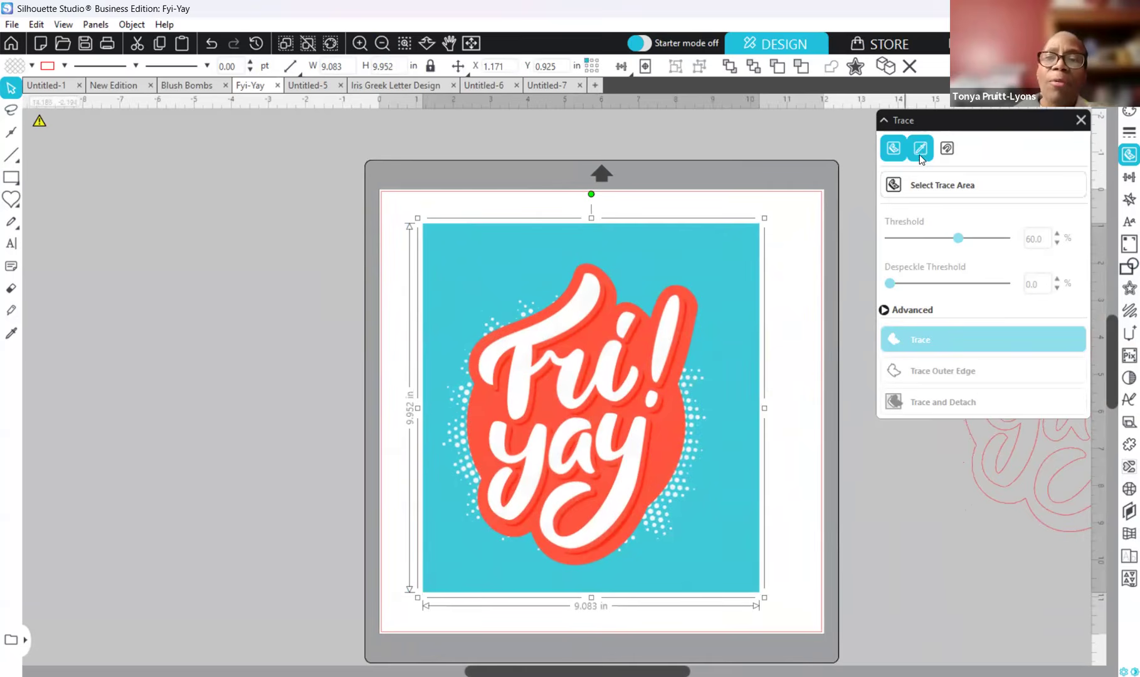
{"action": "left_click", "coordinate": [920, 148]}
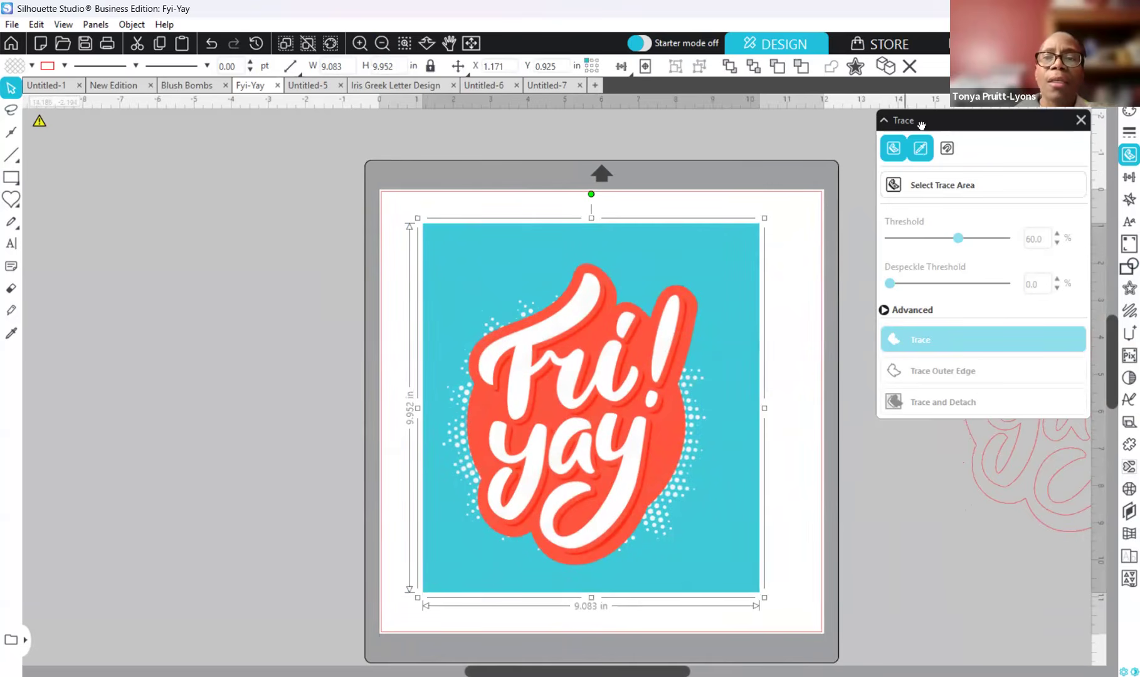
{"action": "left_click", "coordinate": [919, 151]}
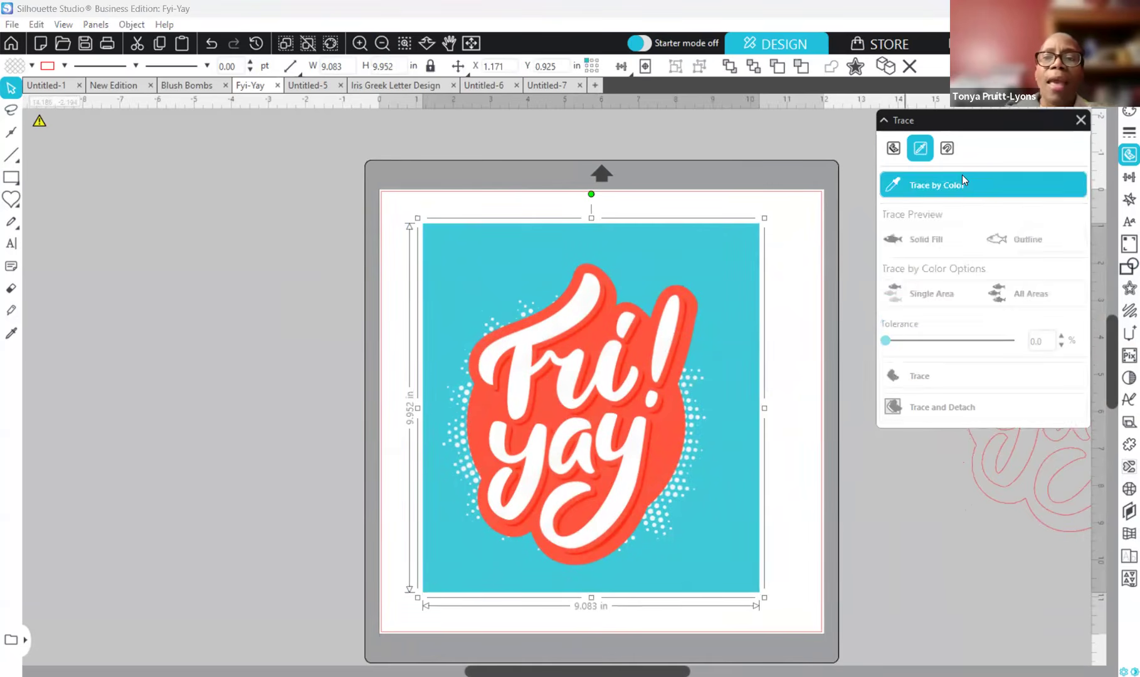
{"action": "left_click", "coordinate": [928, 185]}
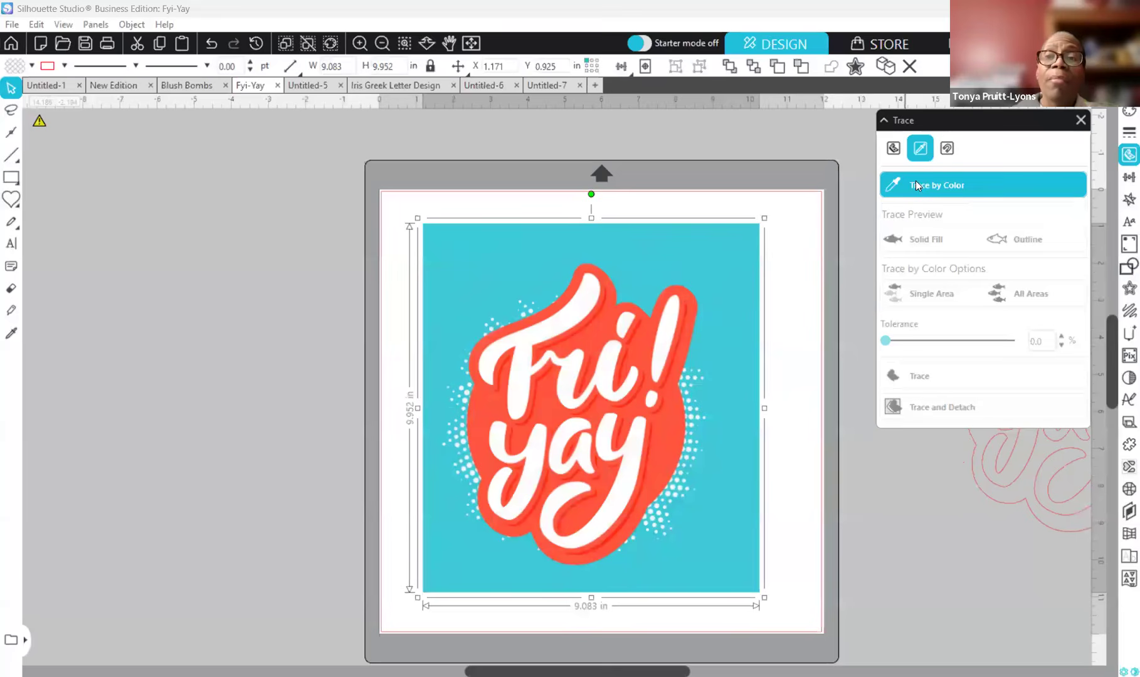
{"action": "left_click", "coordinate": [919, 185]}
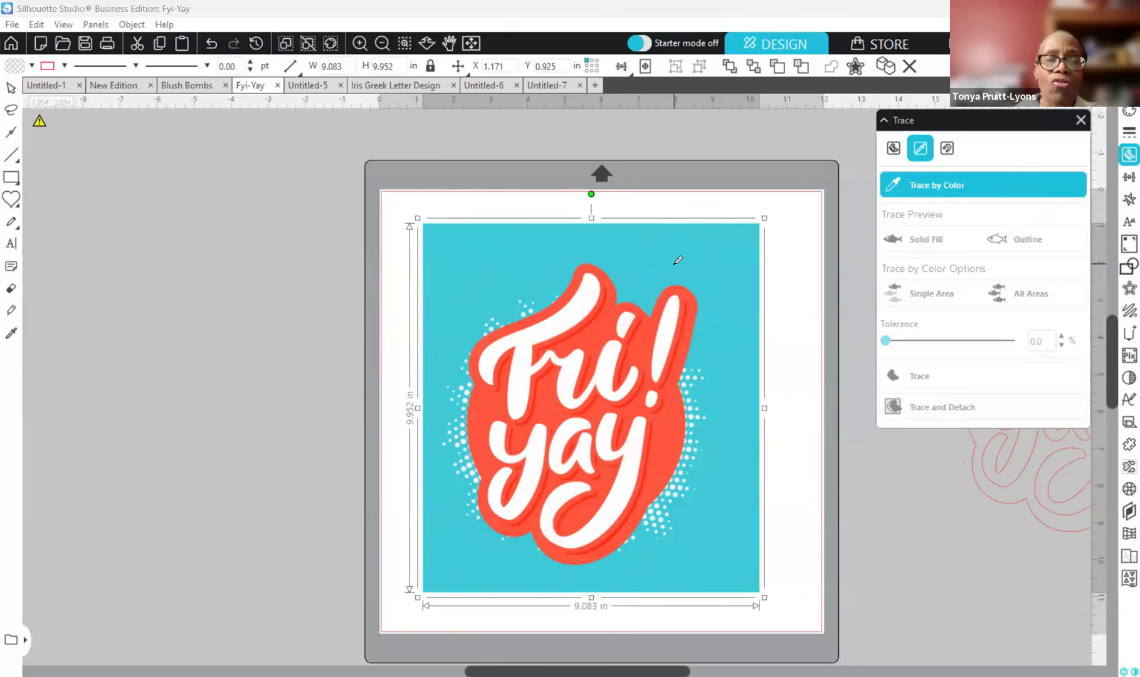
{"action": "left_click", "coordinate": [601, 326]}
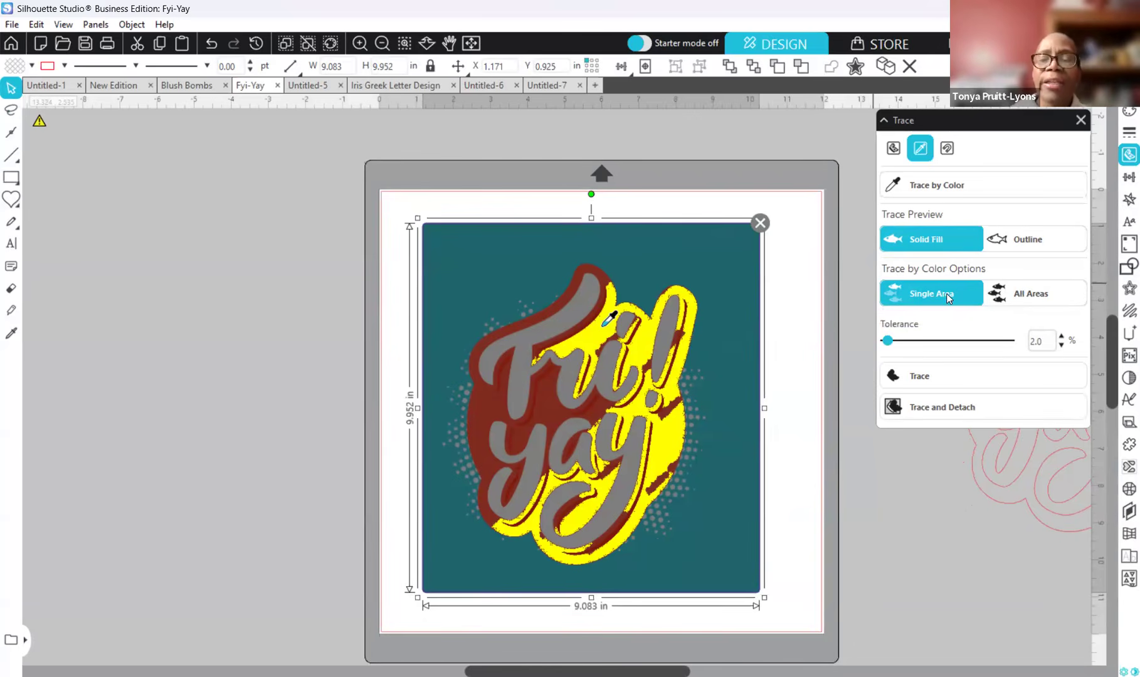
- Extend the color trace to all areas and trace the image with a tolerance of 11%
{"action": "left_click", "coordinate": [996, 295]}
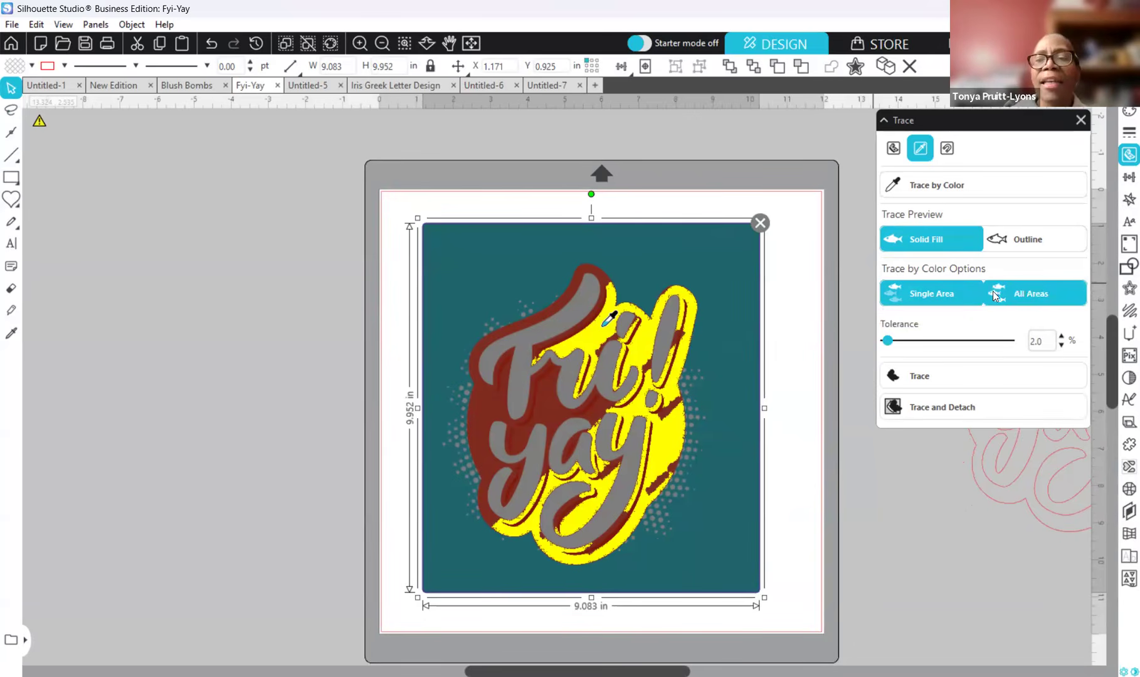
{"action": "left_click", "coordinate": [1037, 292]}
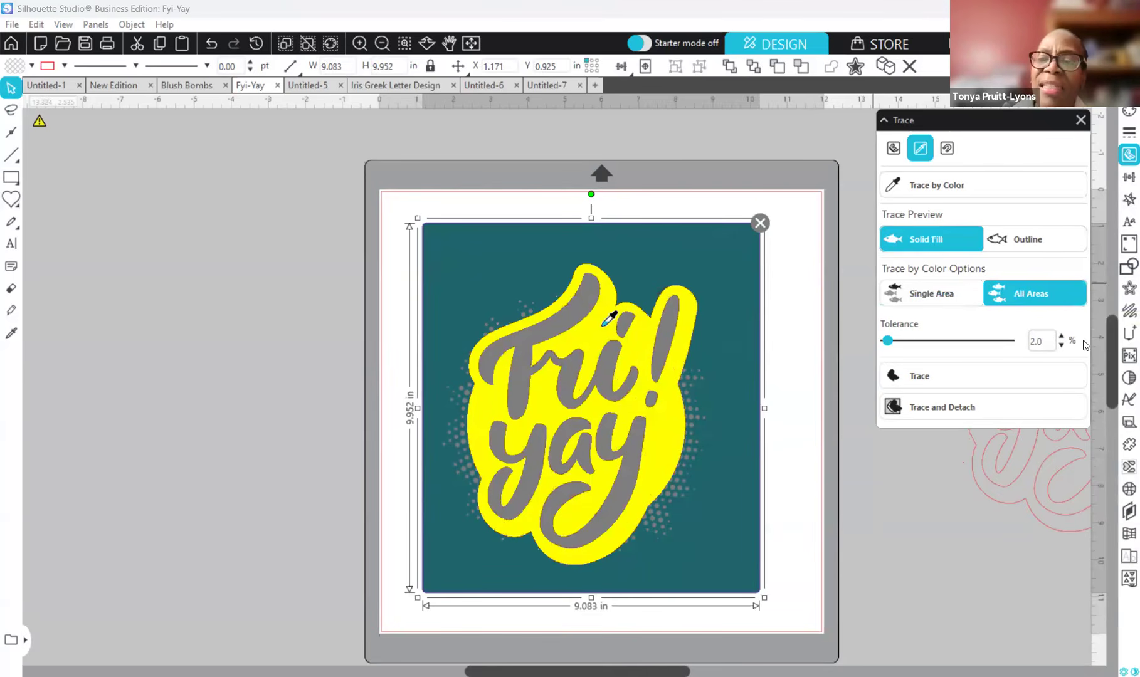
{"action": "left_click", "coordinate": [1062, 337]}
{"action": "left_click", "coordinate": [1062, 337]}
{"action": "left_click", "coordinate": [1062, 337]}
{"action": "left_click", "coordinate": [1062, 337]}
{"action": "left_click", "coordinate": [1062, 337]}
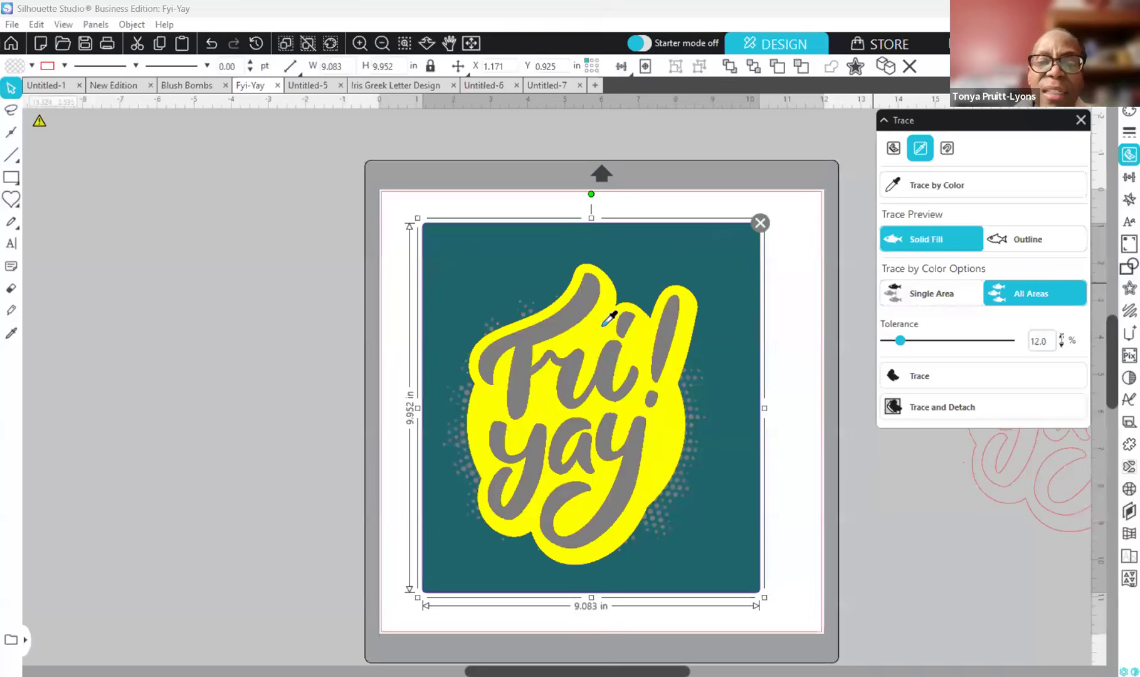
{"action": "left_click", "coordinate": [1061, 345]}
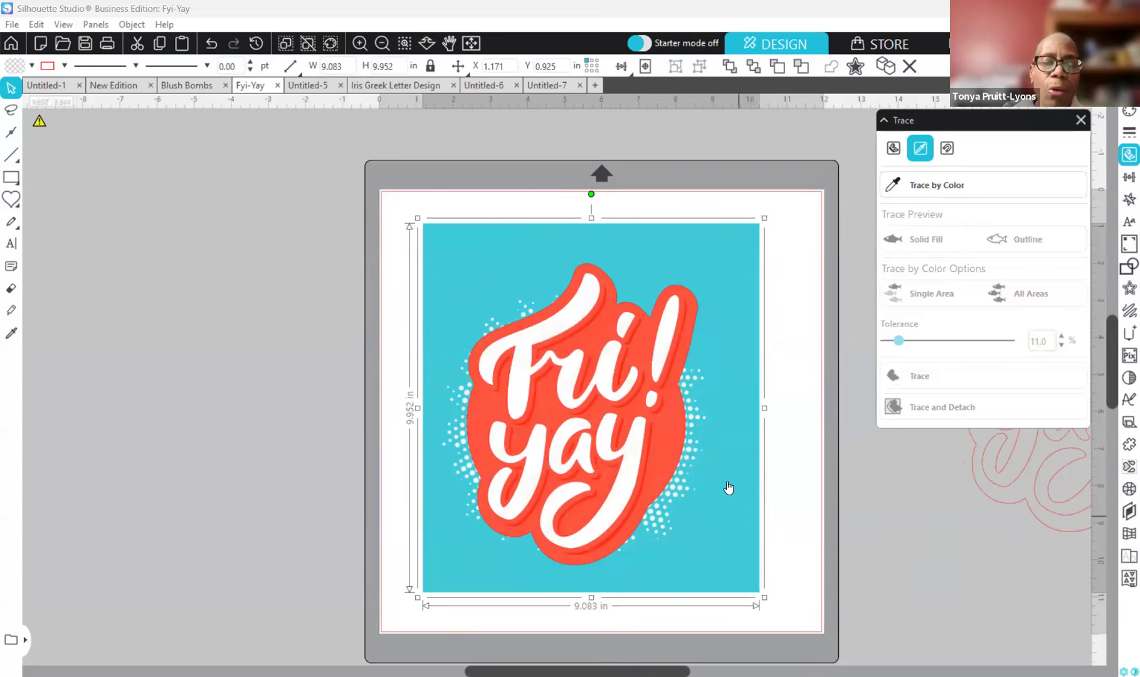
- Move the source image off the mat and place the two traced outlines side by side to compare them
{"action": "mouse_move", "coordinate": [728, 521]}
{"action": "left_mouse_down"}
{"action": "mouse_move", "coordinate": [322, 497]}
{"action": "mouse_move", "coordinate": [93, 518]}
{"action": "mouse_move", "coordinate": [115, 525]}
{"action": "left_mouse_up"}
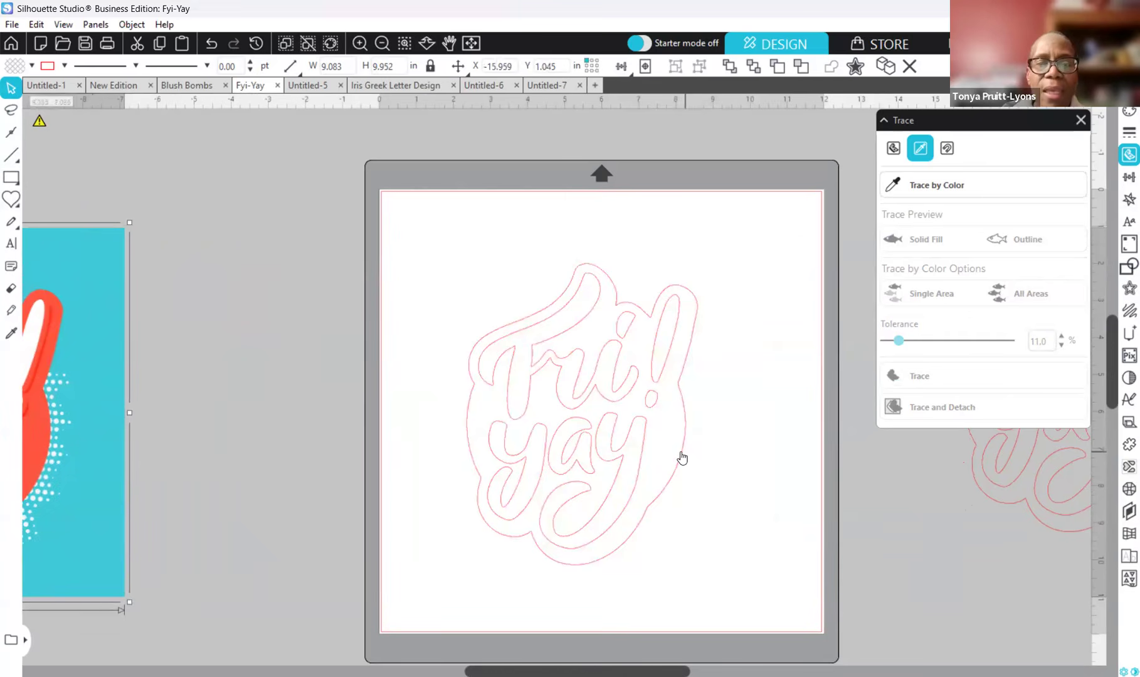
{"action": "mouse_move", "coordinate": [682, 457]}
{"action": "left_mouse_down"}
{"action": "mouse_move", "coordinate": [681, 434]}
{"action": "mouse_move", "coordinate": [682, 450]}
{"action": "left_mouse_up"}
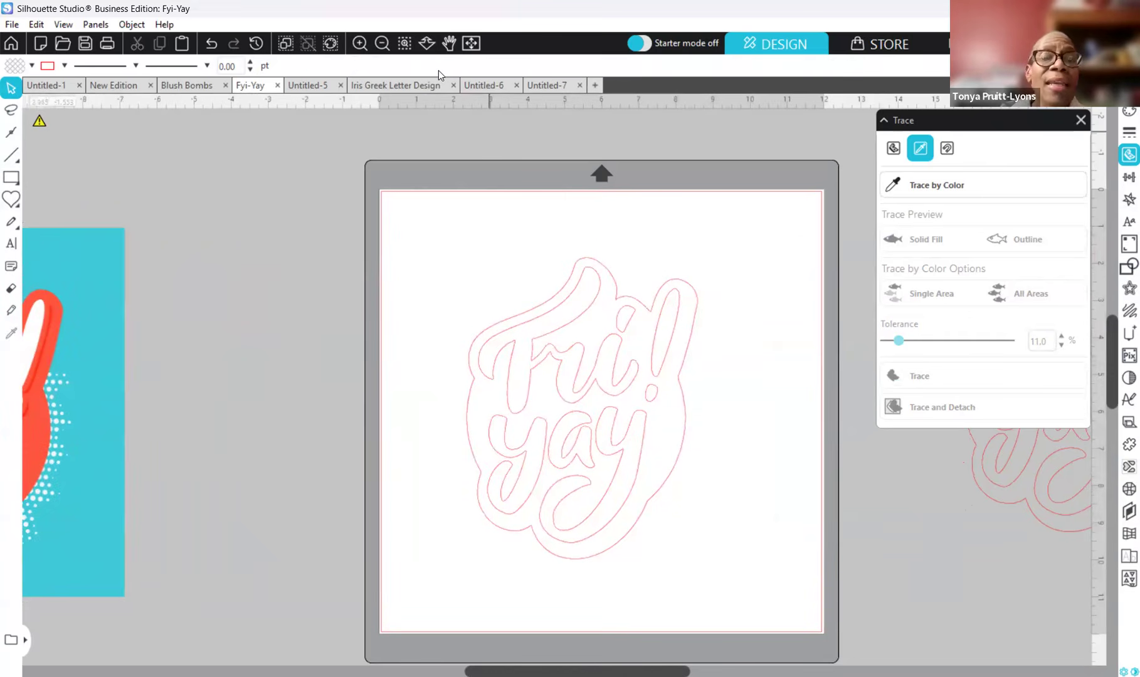
{"action": "left_click_drag", "start_coordinate": [1060, 507], "coordinate": [788, 557]}
{"action": "left_click_drag", "start_coordinate": [585, 537], "coordinate": [480, 552]}
{"action": "left_click_drag", "start_coordinate": [781, 481], "coordinate": [676, 465]}
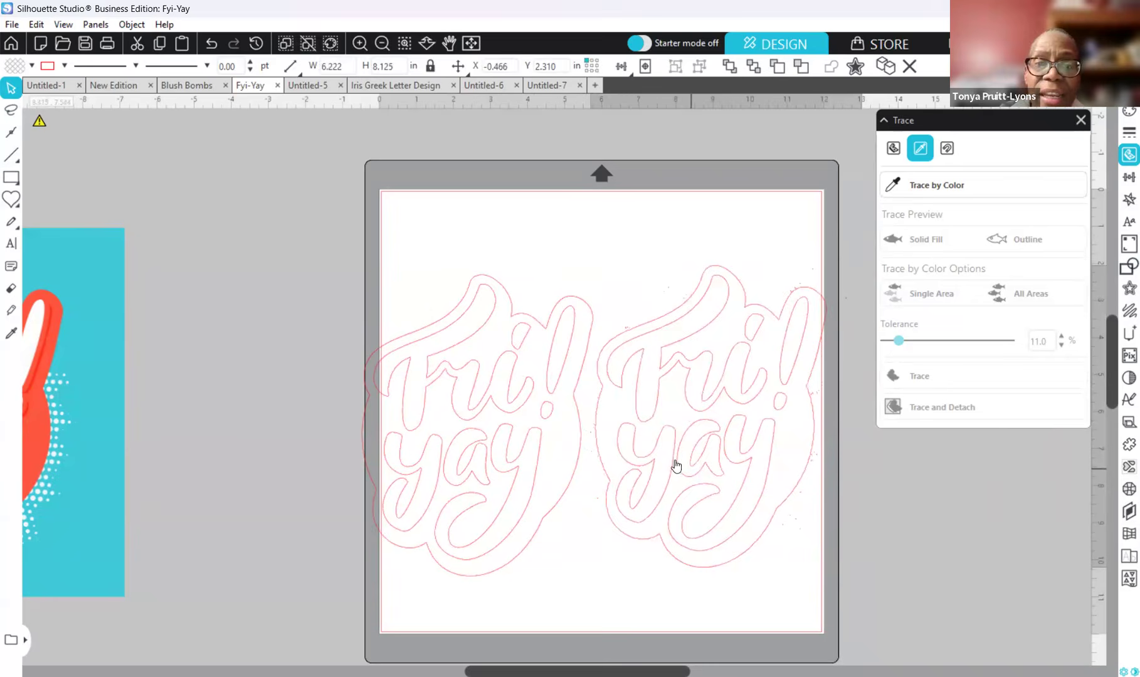
{"action": "left_click", "coordinate": [676, 465]}
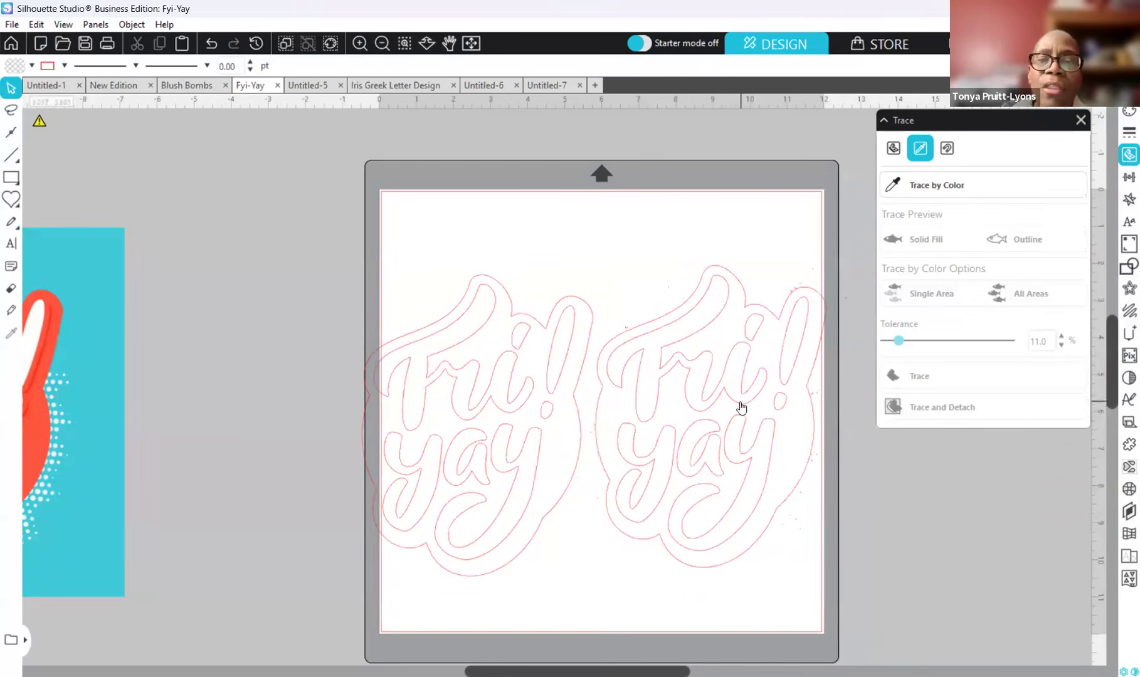
- Delete the speckled outline from the first trace and move the clean Fri! yay outline to the middle of the mat
{"action": "left_click_drag", "start_coordinate": [742, 408], "coordinate": [998, 528]}
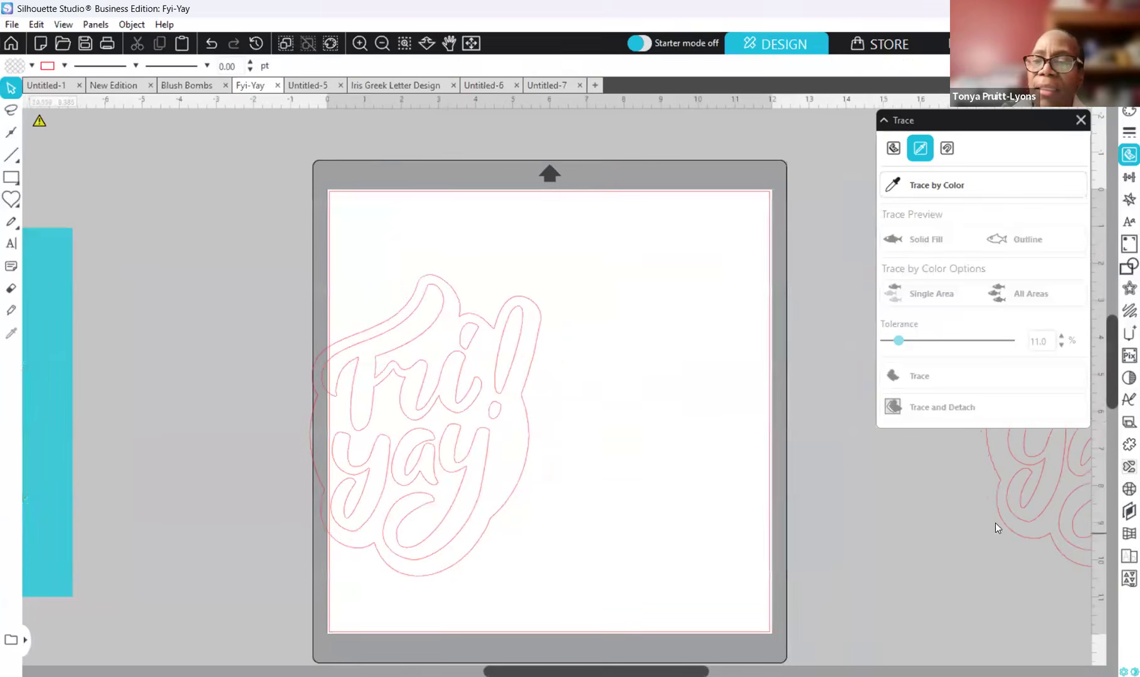
{"action": "left_click", "coordinate": [1016, 523]}
{"action": "key", "text": "Delete"}
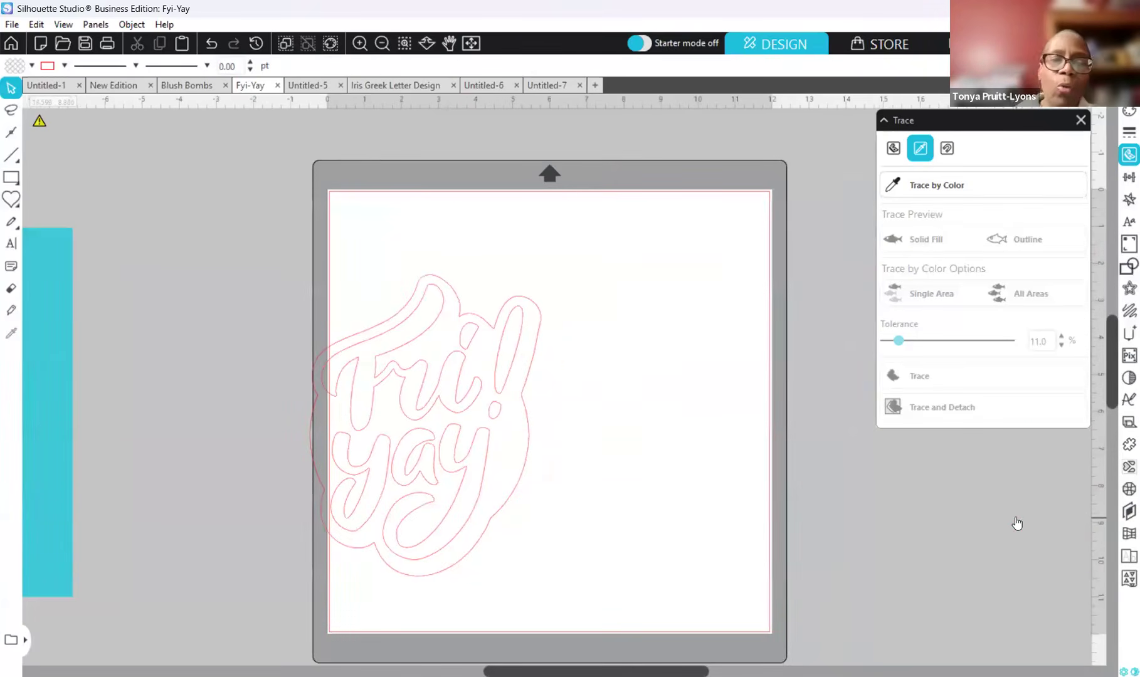
{"action": "left_click_drag", "start_coordinate": [461, 414], "coordinate": [567, 409]}
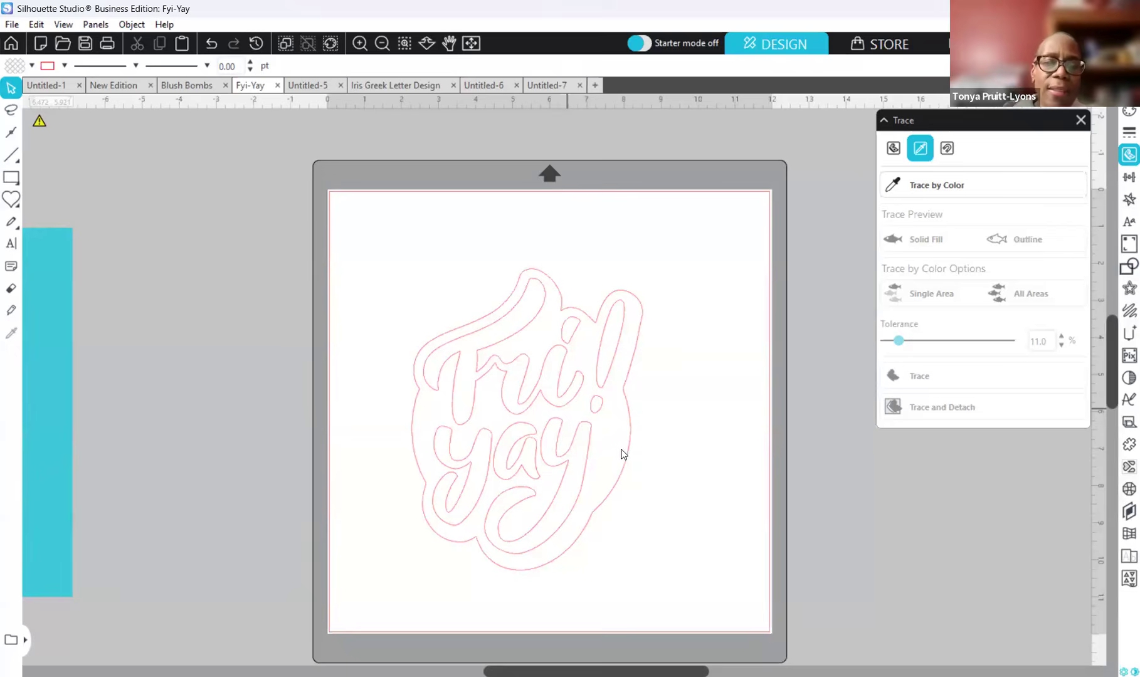
{"action": "left_click_drag", "start_coordinate": [626, 454], "coordinate": [631, 425]}
{"action": "left_click", "coordinate": [580, 487]}
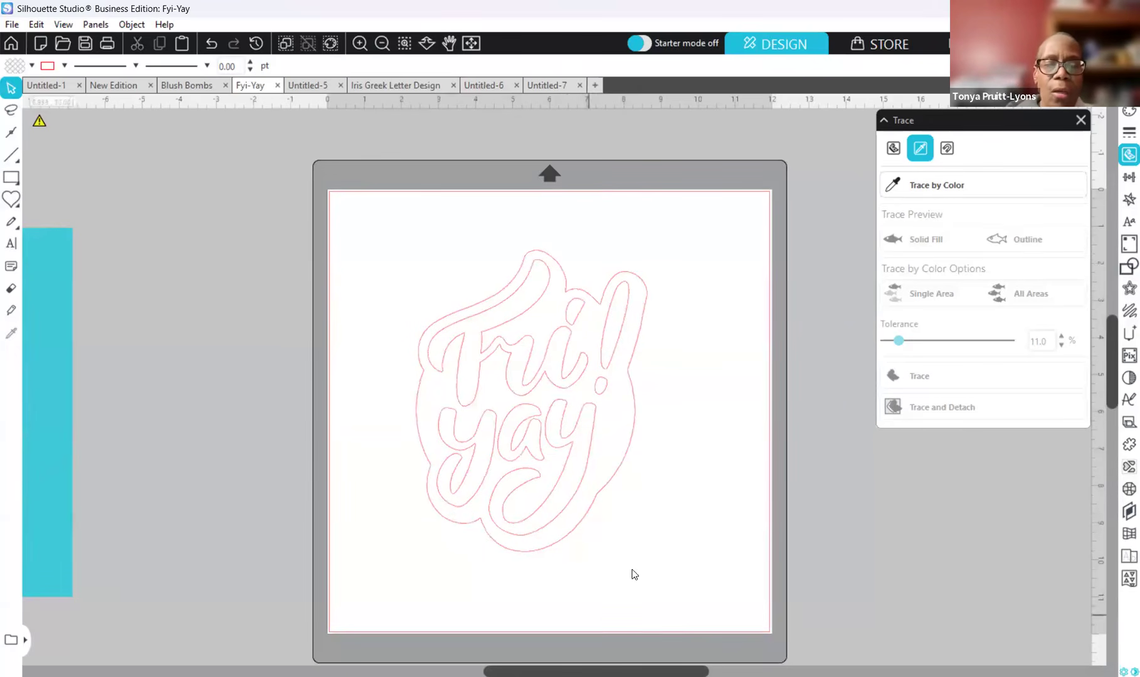
- Scale the Fri! yay outline proportionally to about 7.65 × 9.99 in and reposition it on the mat
{"action": "left_click", "coordinate": [618, 474]}
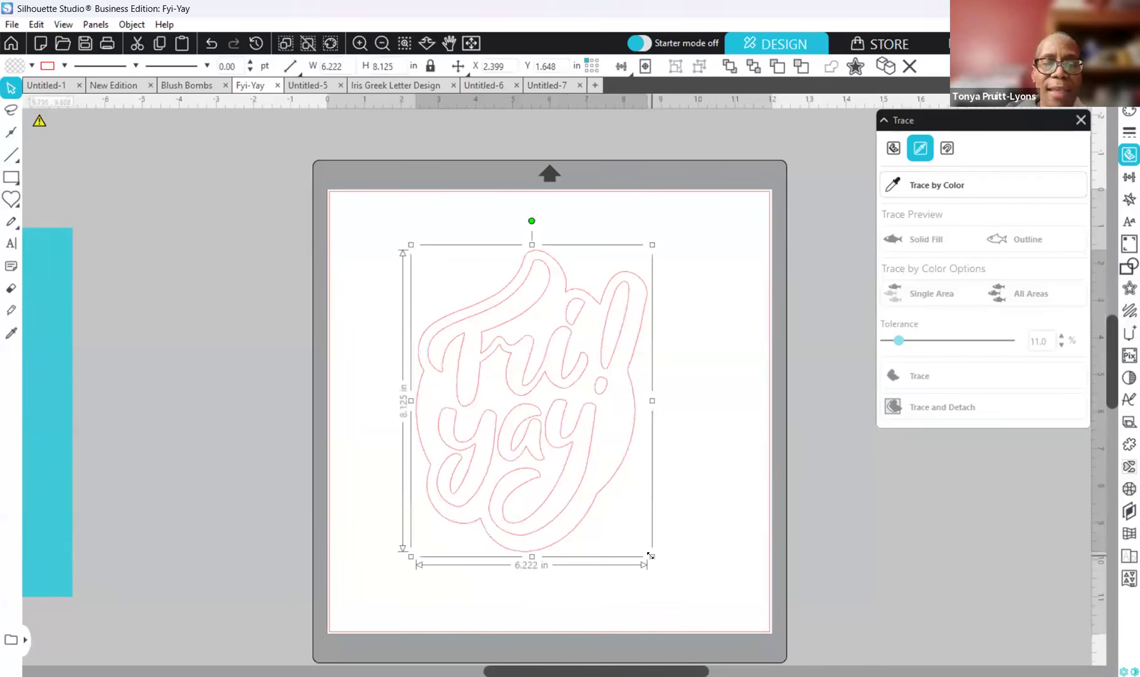
{"action": "left_click_drag", "start_coordinate": [650, 555], "coordinate": [727, 654]}
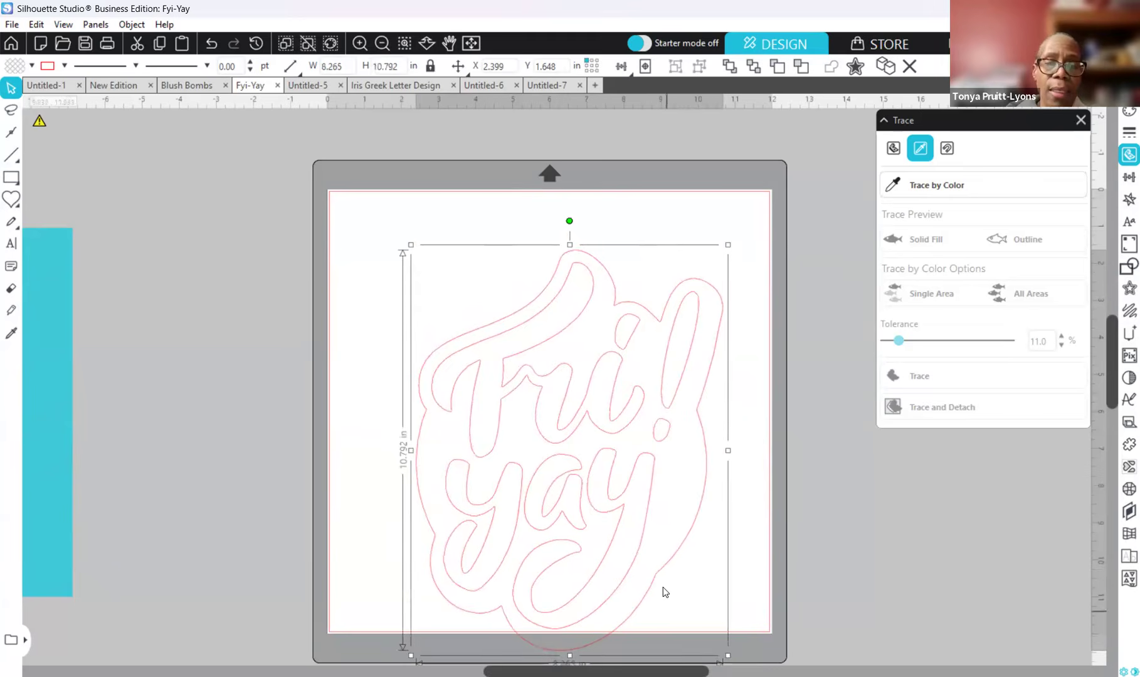
{"action": "left_click_drag", "start_coordinate": [645, 521], "coordinate": [638, 533]}
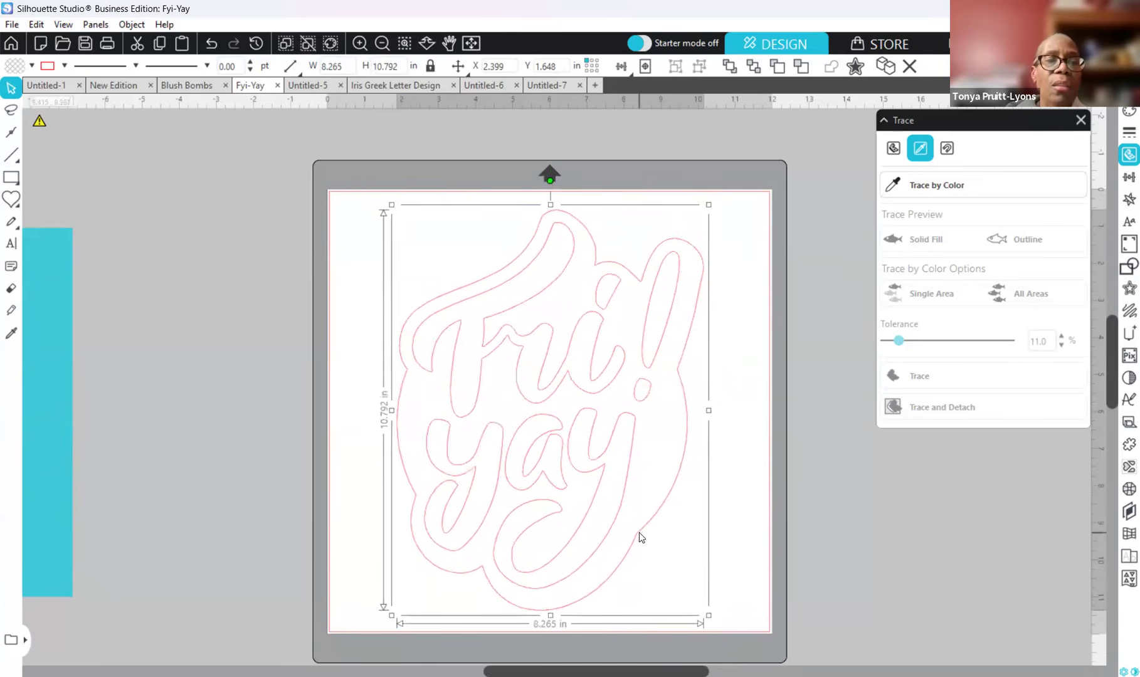
{"action": "left_click_drag", "start_coordinate": [695, 608], "coordinate": [683, 594]}
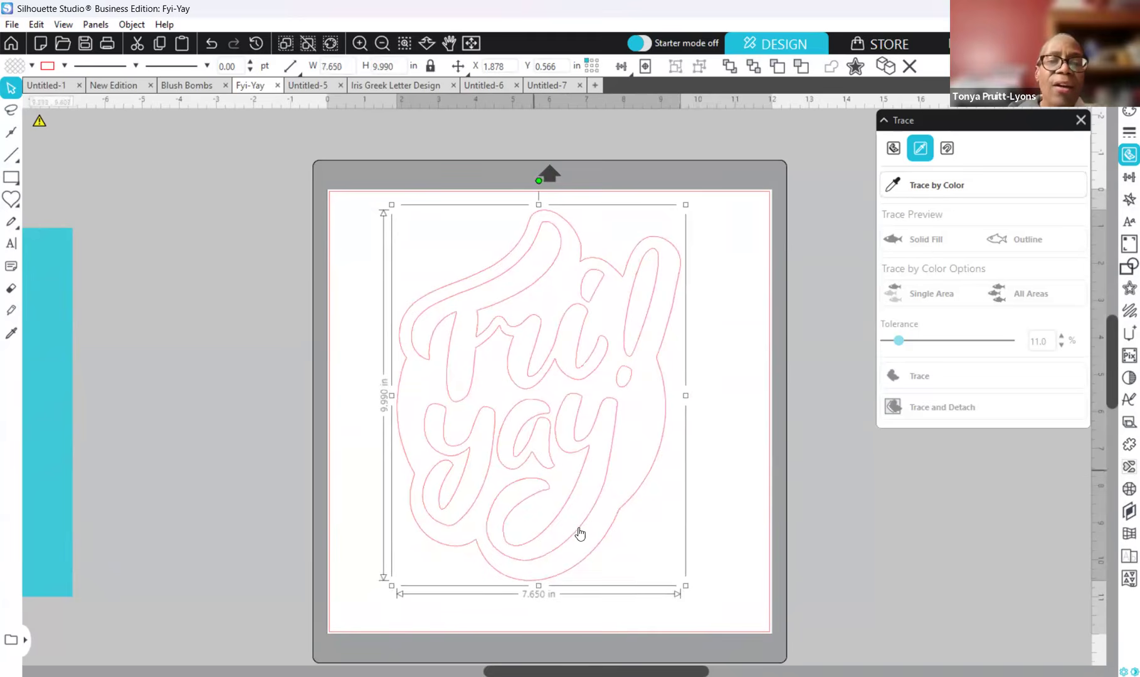
{"action": "left_click_drag", "start_coordinate": [613, 547], "coordinate": [609, 552]}
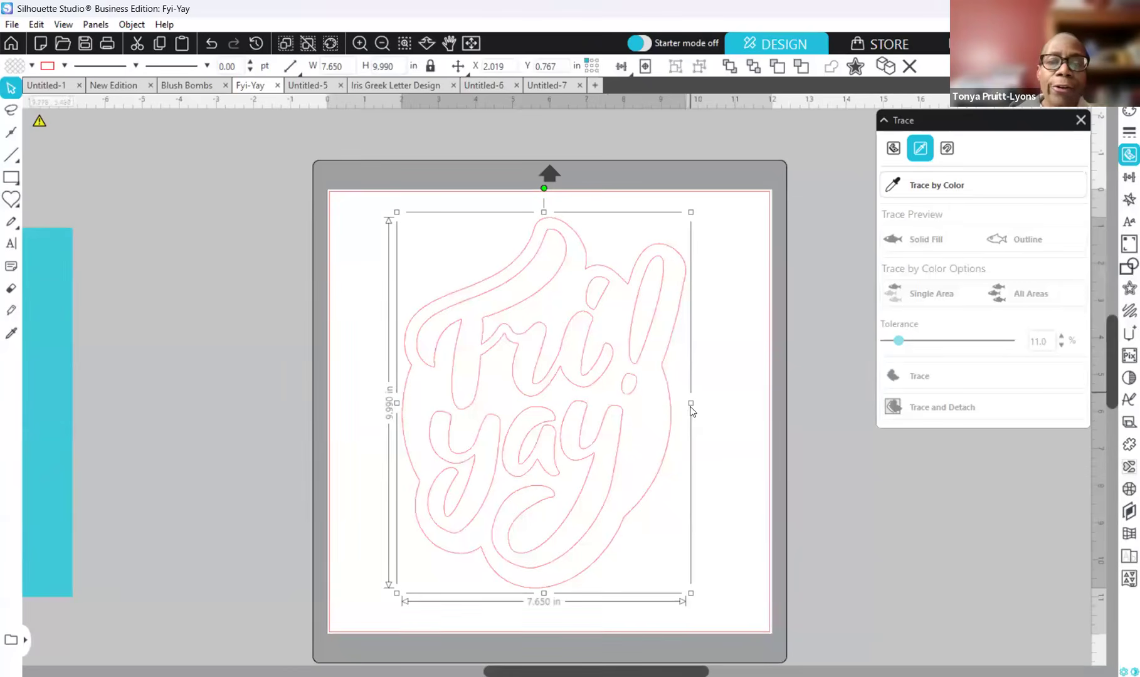
- Stretch the Fri! yay outline to about 8.67 in wide, re-center it on the mat and leave it selected
{"action": "left_click_drag", "start_coordinate": [693, 405], "coordinate": [728, 405]}
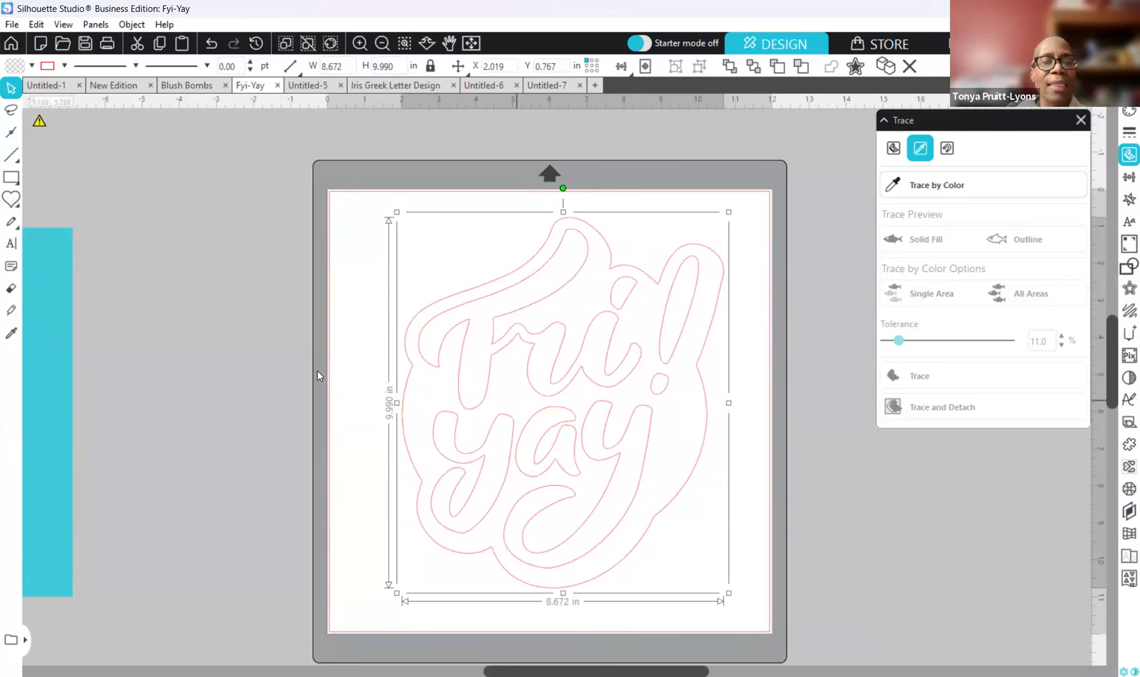
{"action": "left_click_drag", "start_coordinate": [613, 456], "coordinate": [605, 460]}
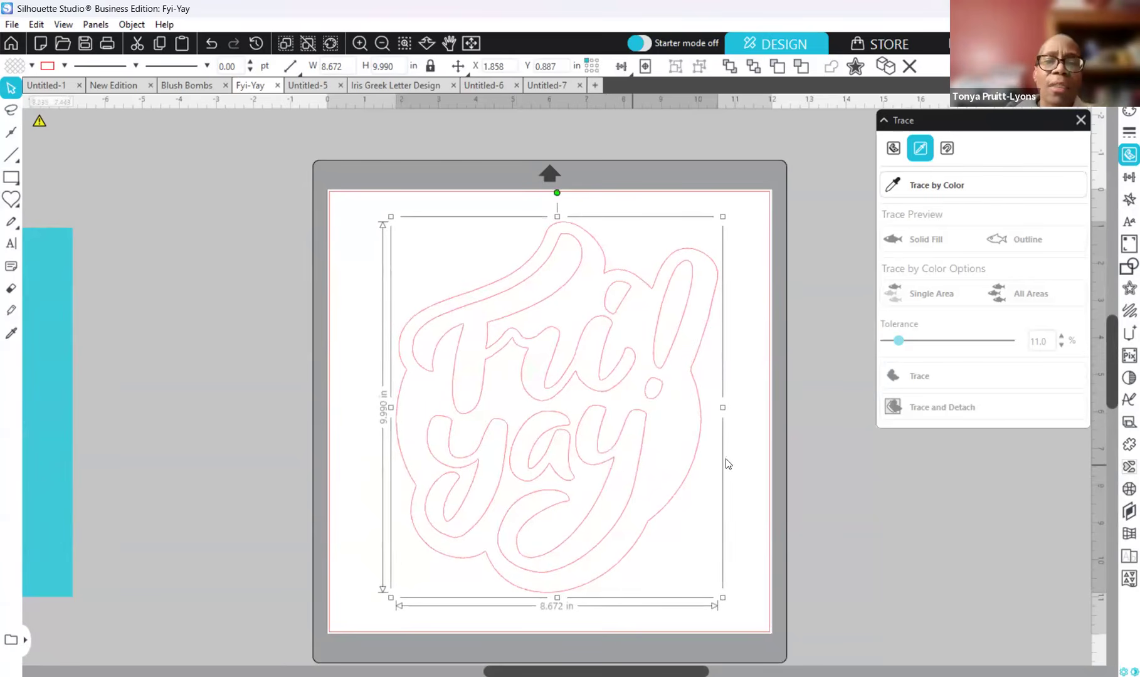
{"action": "left_click", "coordinate": [818, 495]}
{"action": "left_click", "coordinate": [690, 485]}
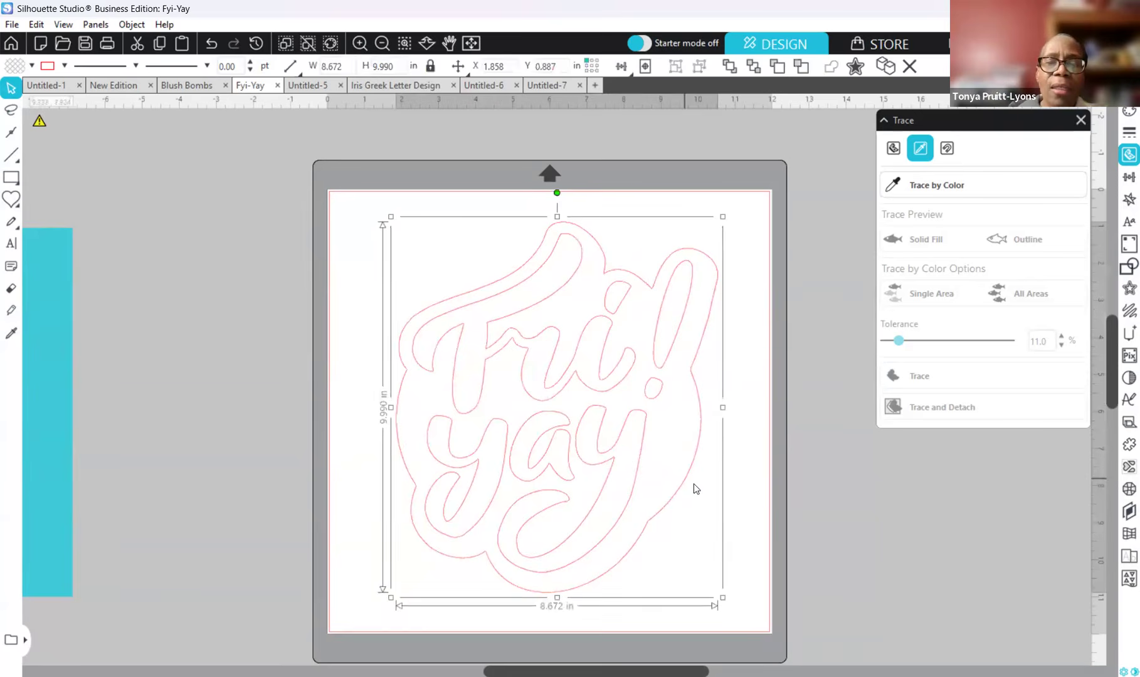
- Reposition the Fri! yay outline on the mat and apply the edge rhinestone effect to it with 10ss stones
{"action": "mouse_move", "coordinate": [585, 460]}
{"action": "left_mouse_down"}
{"action": "mouse_move", "coordinate": [609, 418]}
{"action": "mouse_move", "coordinate": [635, 446]}
{"action": "mouse_move", "coordinate": [621, 450]}
{"action": "left_mouse_up"}
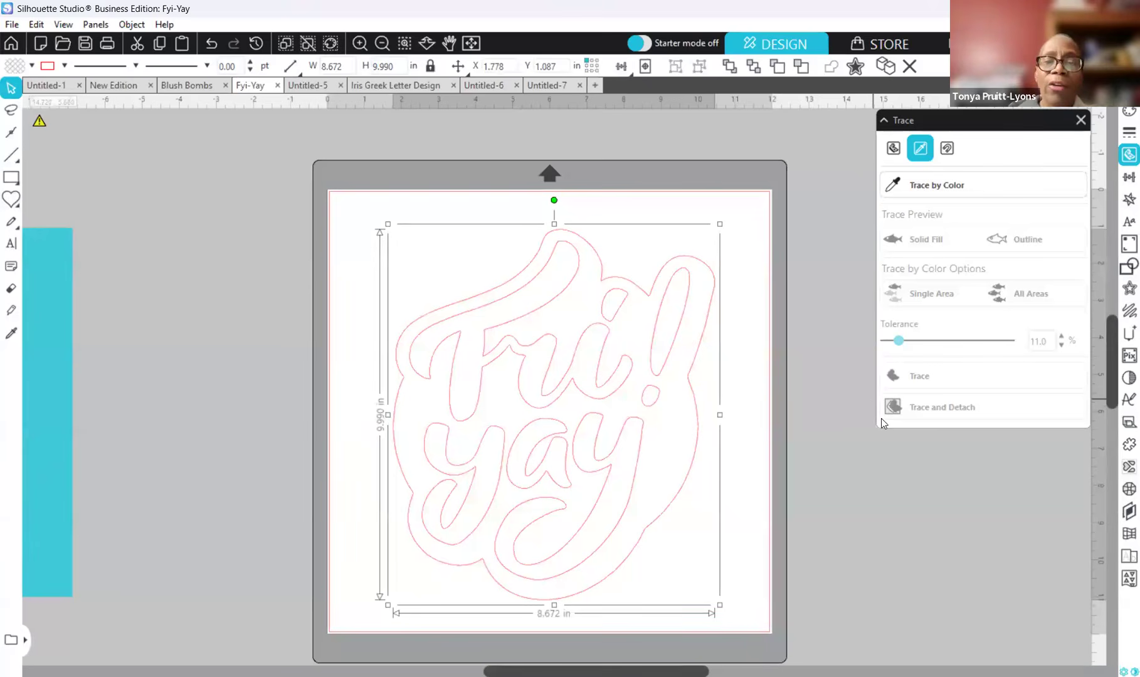
{"action": "left_click_drag", "start_coordinate": [693, 460], "coordinate": [692, 456]}
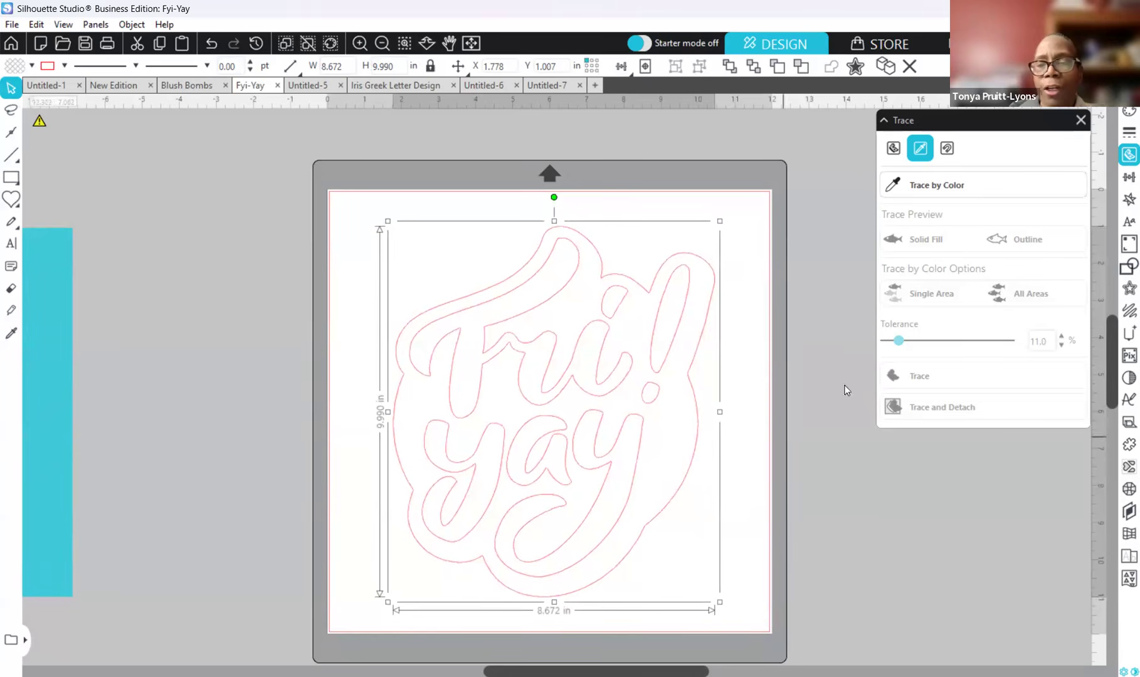
{"action": "left_click", "coordinate": [1129, 489]}
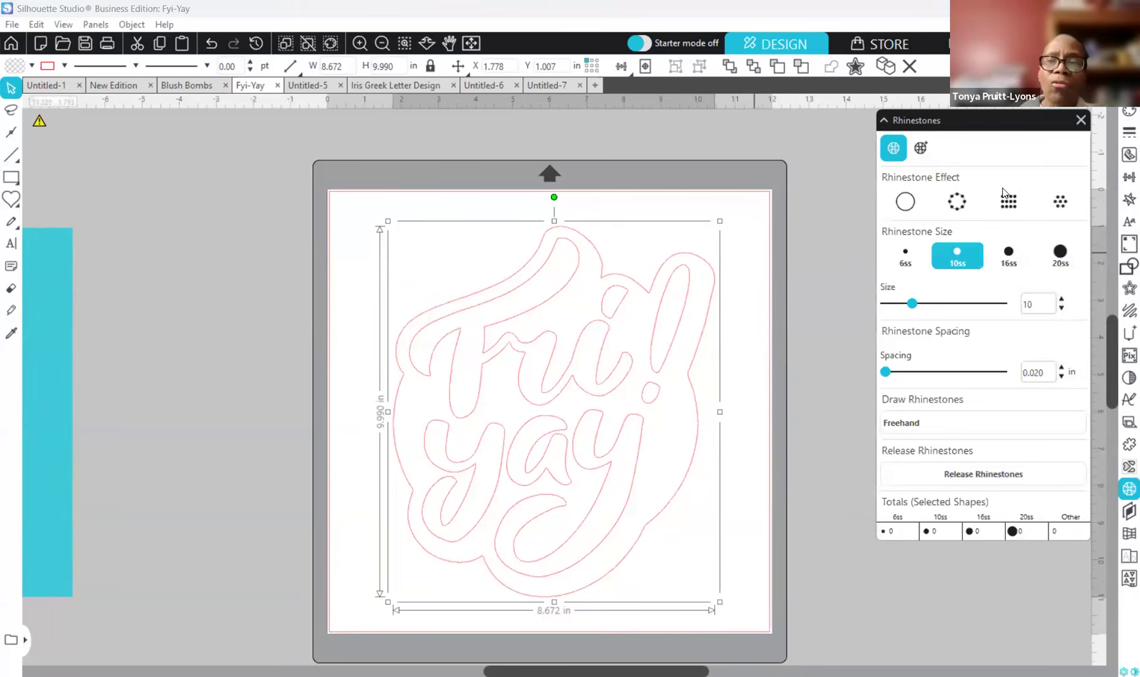
{"action": "left_click", "coordinate": [960, 210]}
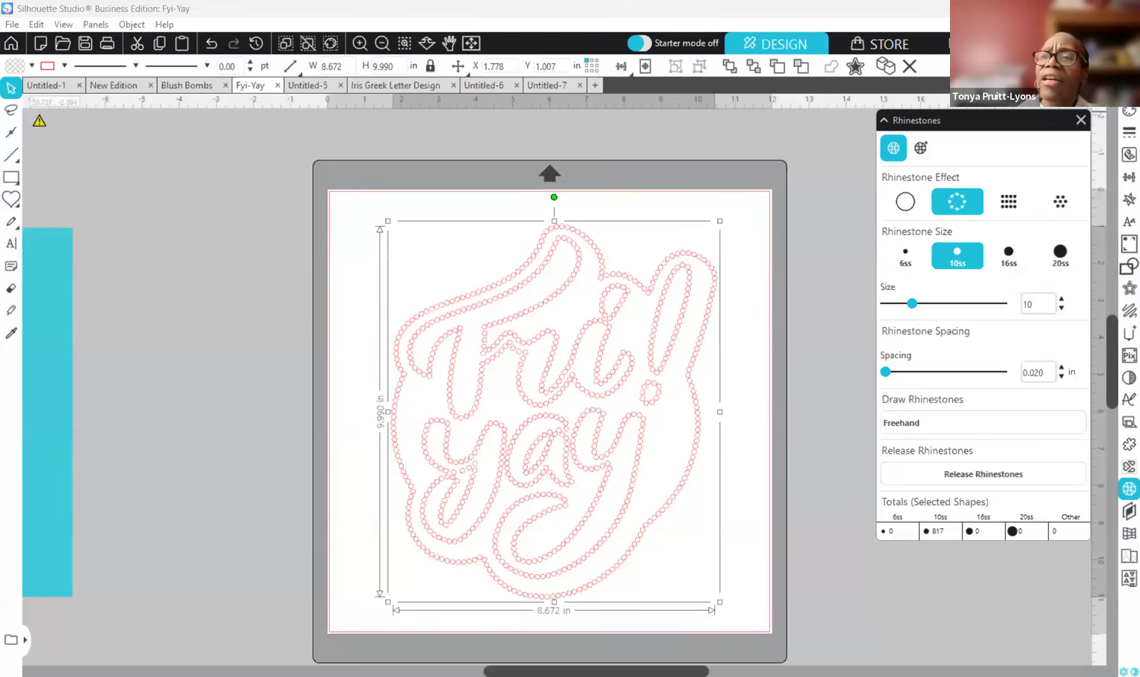
- Set the page color to black and fill the rhinestones with white to preview the design
{"action": "left_click", "coordinate": [1129, 88]}
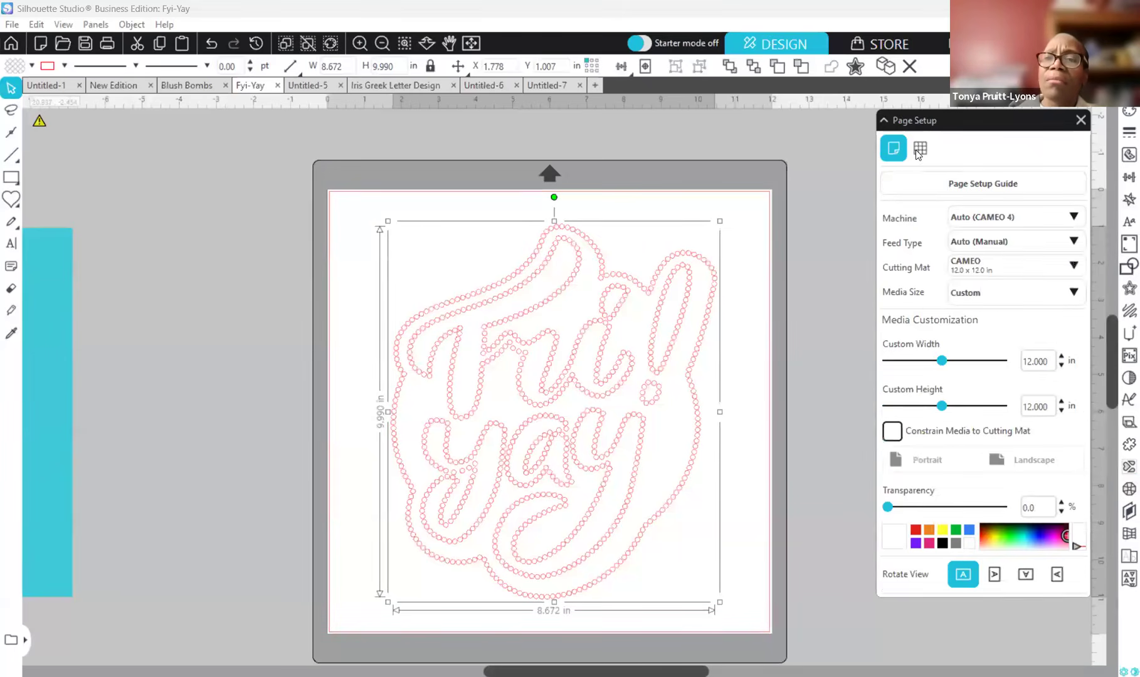
{"action": "left_click", "coordinate": [944, 545]}
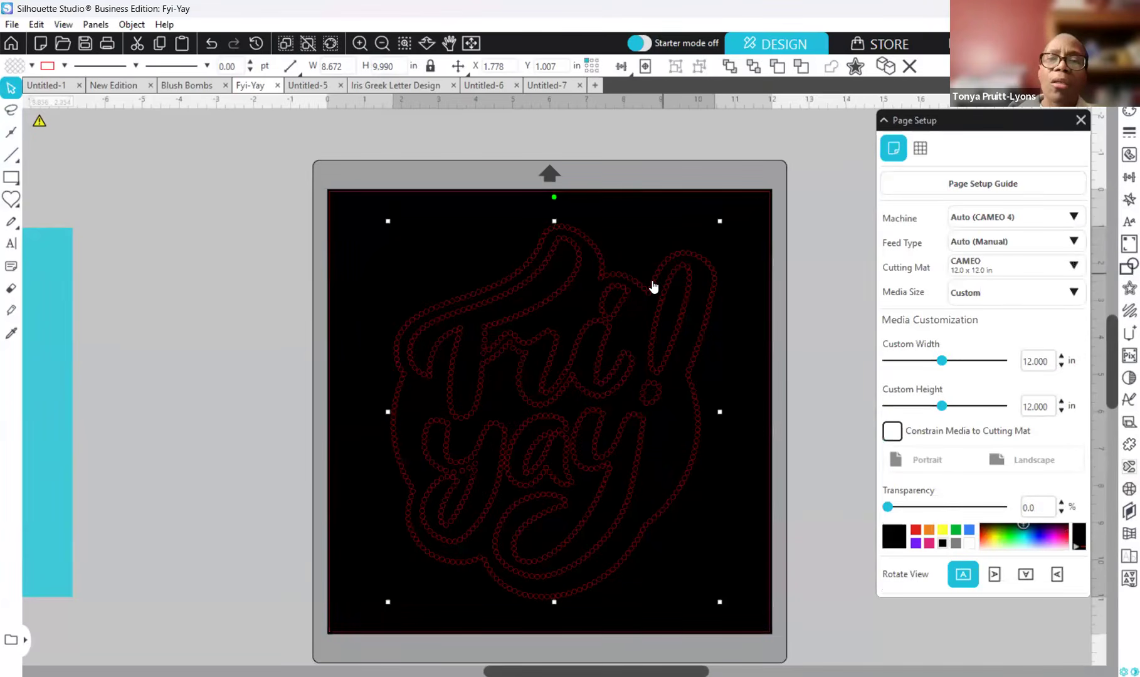
{"action": "left_click", "coordinate": [1127, 113]}
{"action": "left_click", "coordinate": [901, 196]}
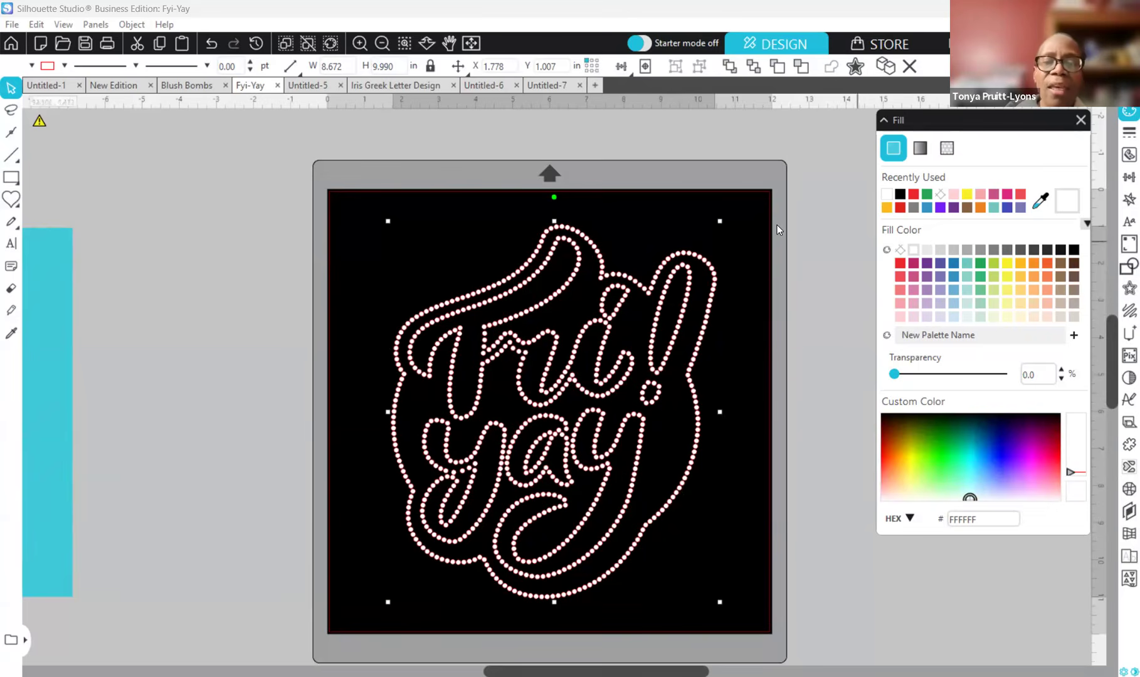
- Try the linear fill rhinestone effect on the design and replace it with the radial fill effect
{"action": "left_click", "coordinate": [1124, 494]}
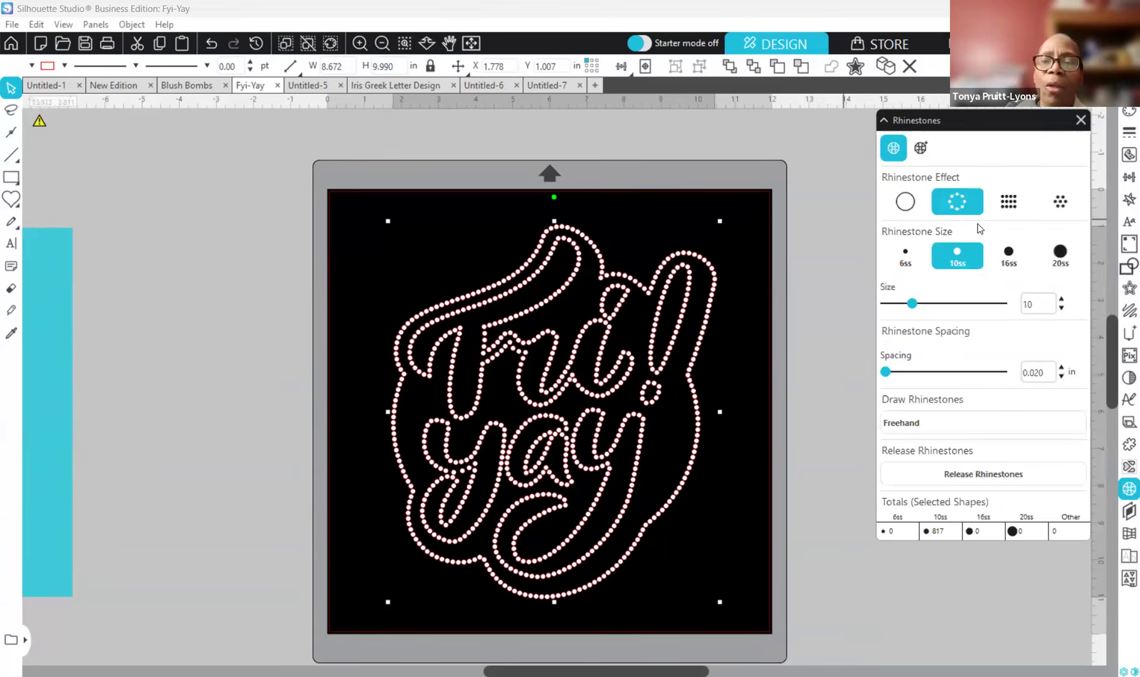
{"action": "left_click", "coordinate": [1011, 202]}
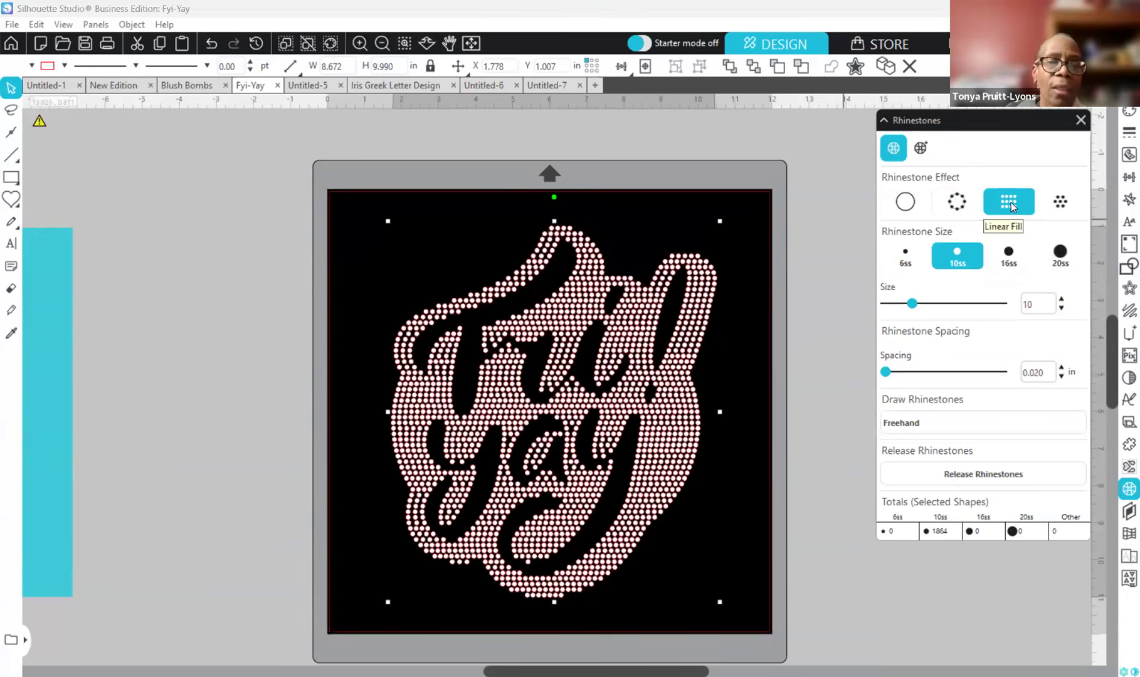
{"action": "left_click", "coordinate": [1058, 199]}
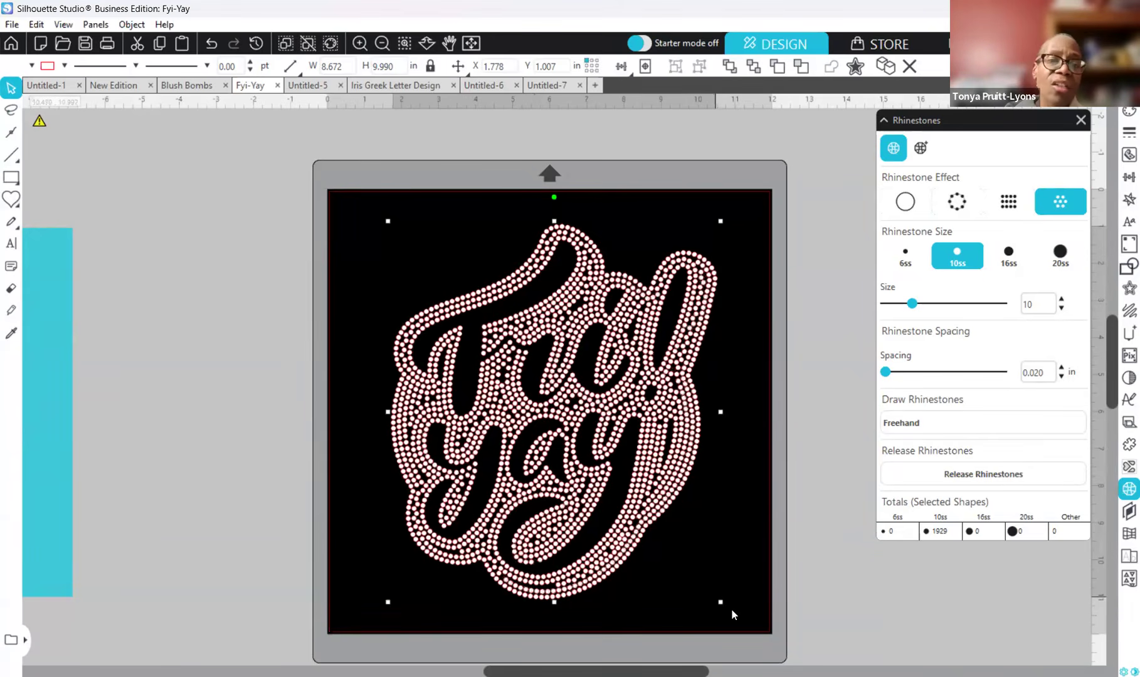
- Scale the rhinestone design proportionally to about 9.06 × 10.43 in and move it back toward the middle of the mat
{"action": "left_click_drag", "start_coordinate": [720, 602], "coordinate": [732, 610]}
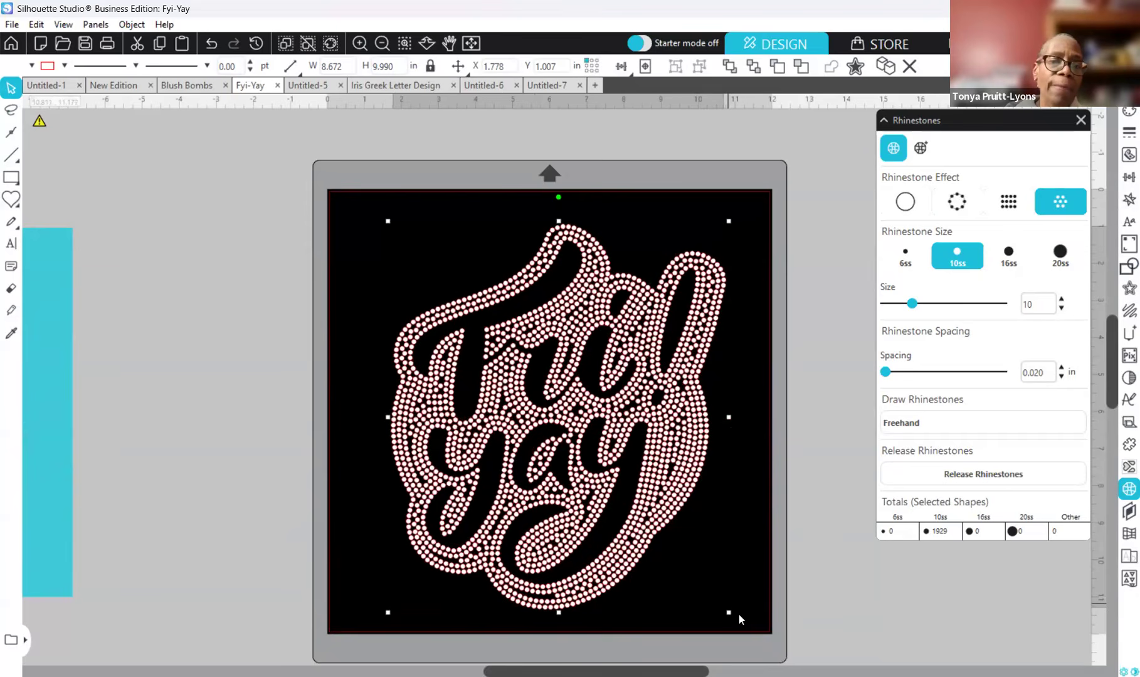
{"action": "left_click_drag", "start_coordinate": [732, 610], "coordinate": [739, 615]}
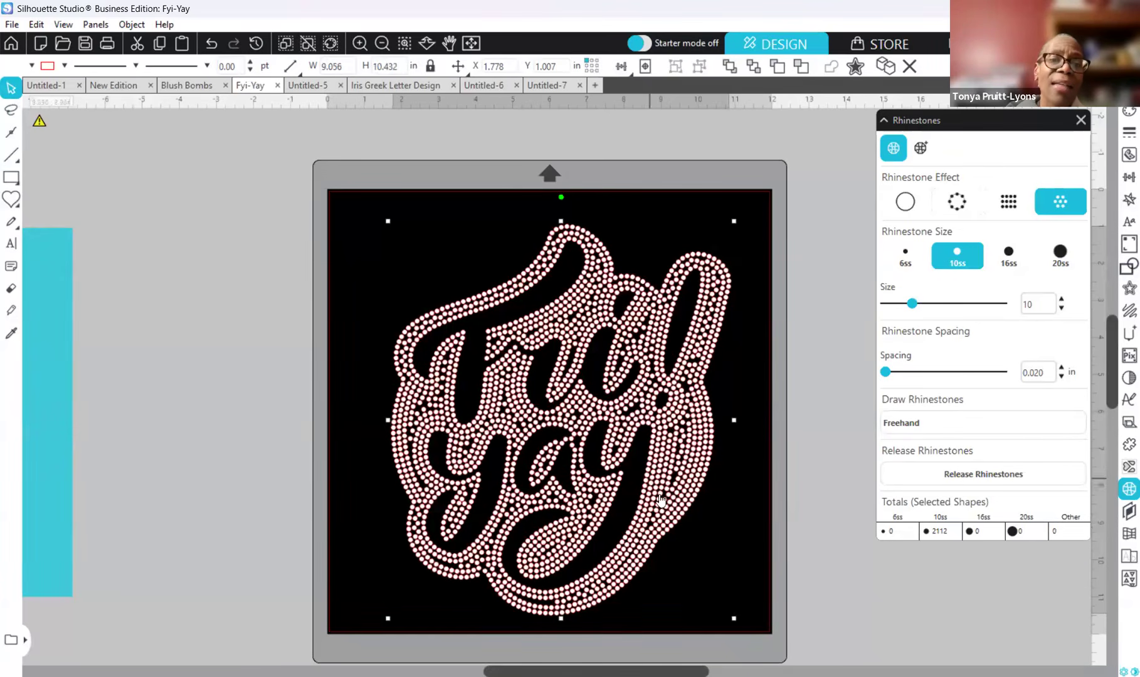
{"action": "left_click_drag", "start_coordinate": [654, 495], "coordinate": [649, 490]}
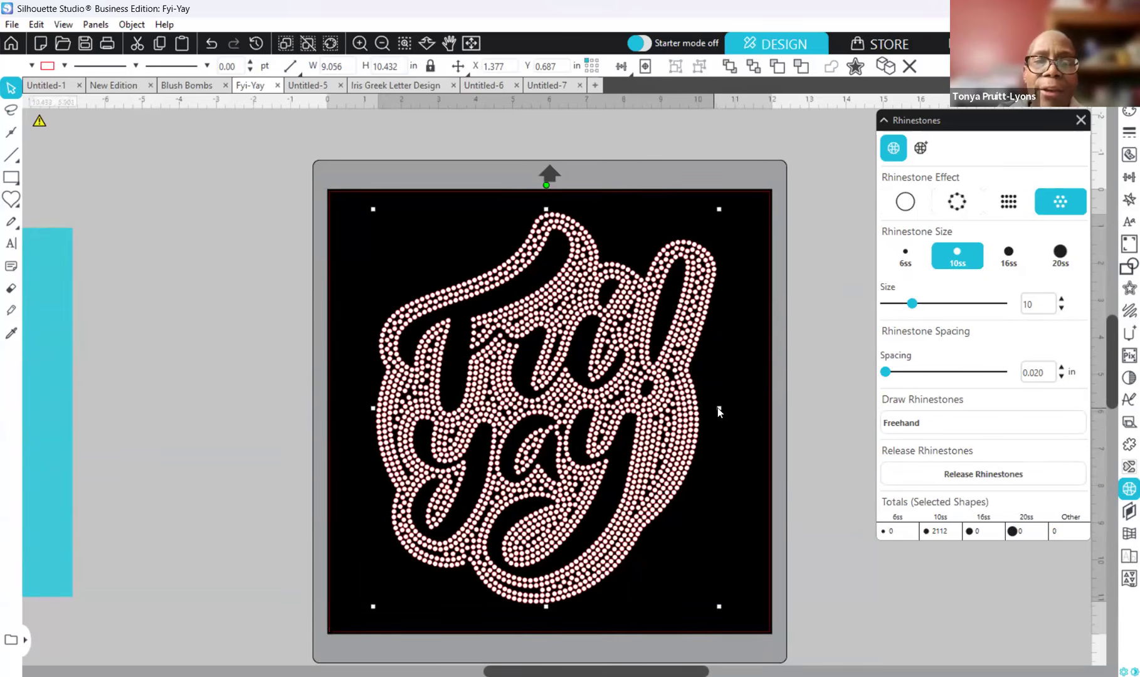
- Try several widths for the rhinestone design, from about 9.14 in down to about 8.56 in, keeping its height
{"action": "left_click_drag", "start_coordinate": [719, 409], "coordinate": [723, 409]}
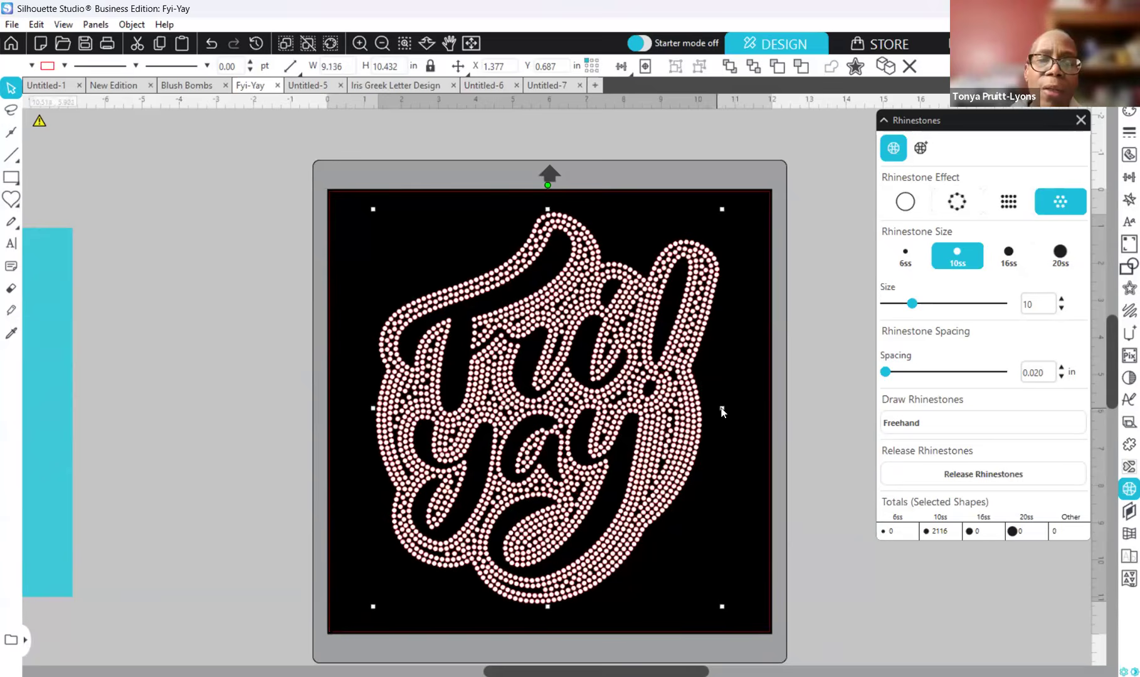
{"action": "left_click_drag", "start_coordinate": [723, 409], "coordinate": [721, 409]}
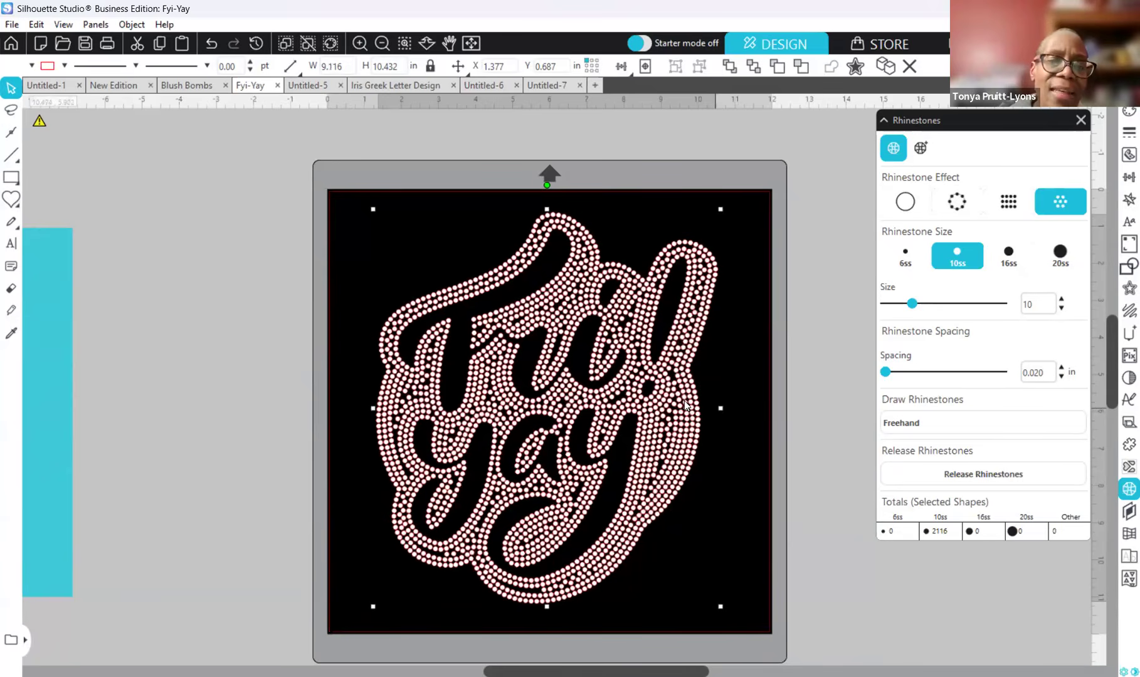
{"action": "left_click_drag", "start_coordinate": [721, 408], "coordinate": [684, 407]}
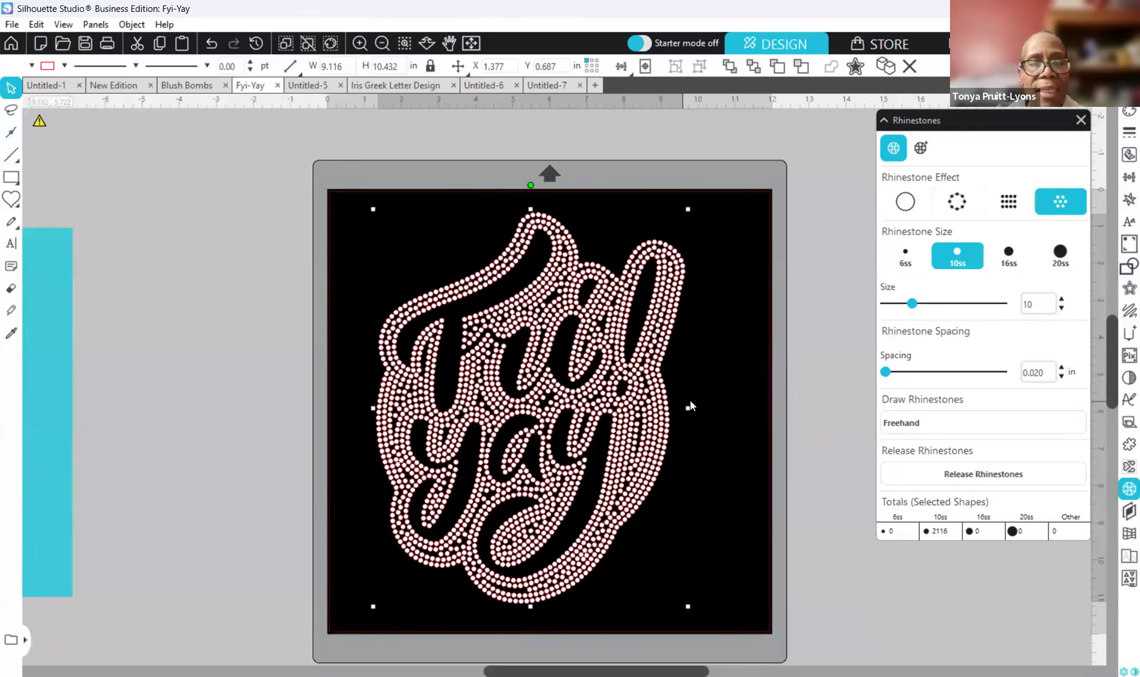
{"action": "left_click_drag", "start_coordinate": [694, 403], "coordinate": [699, 401]}
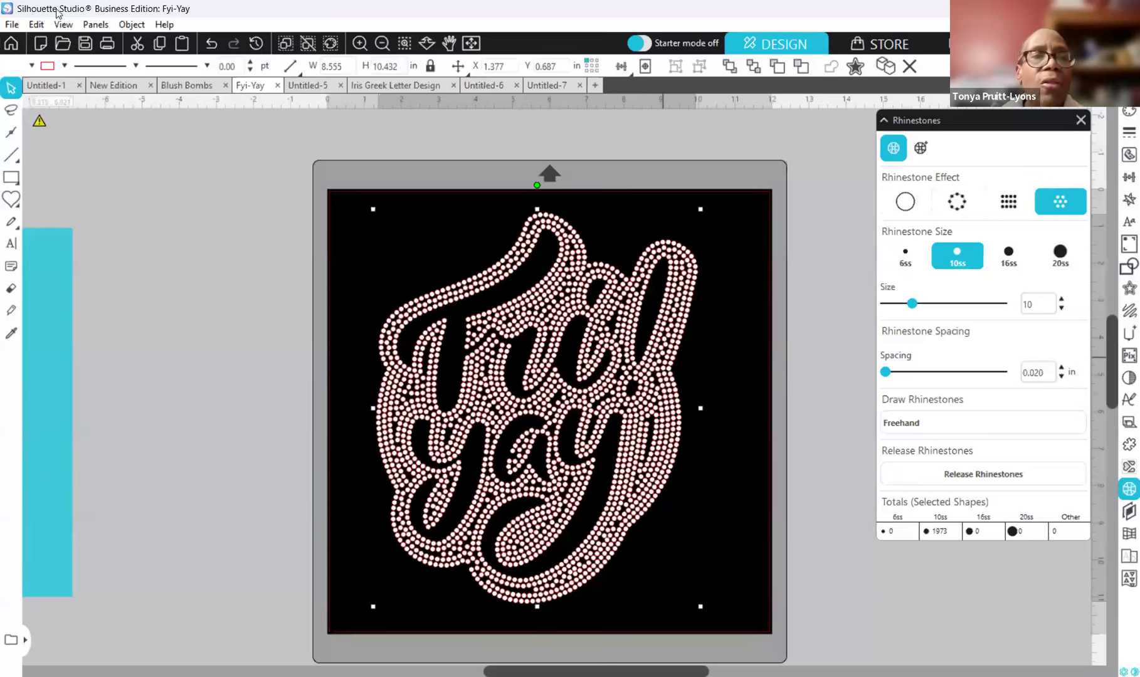
- Undo the width changes, the move and the scaling of the rhinestone design
{"action": "left_click", "coordinate": [213, 45]}
{"action": "left_click", "coordinate": [211, 40]}
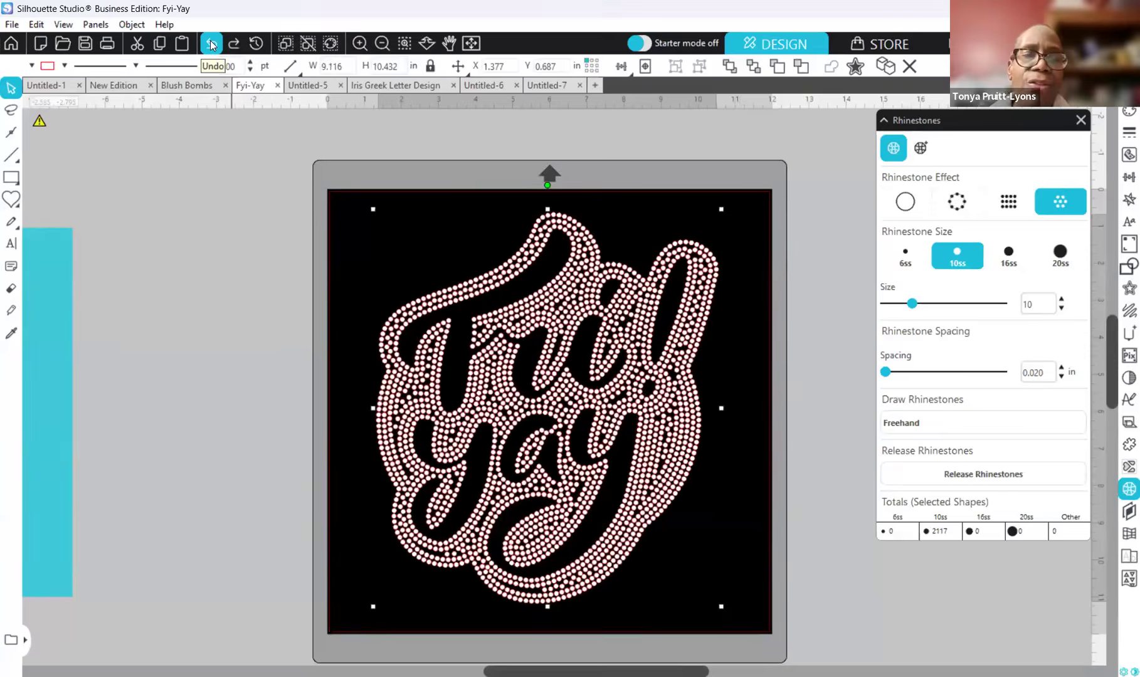
{"action": "left_click", "coordinate": [210, 40]}
{"action": "left_click", "coordinate": [210, 40]}
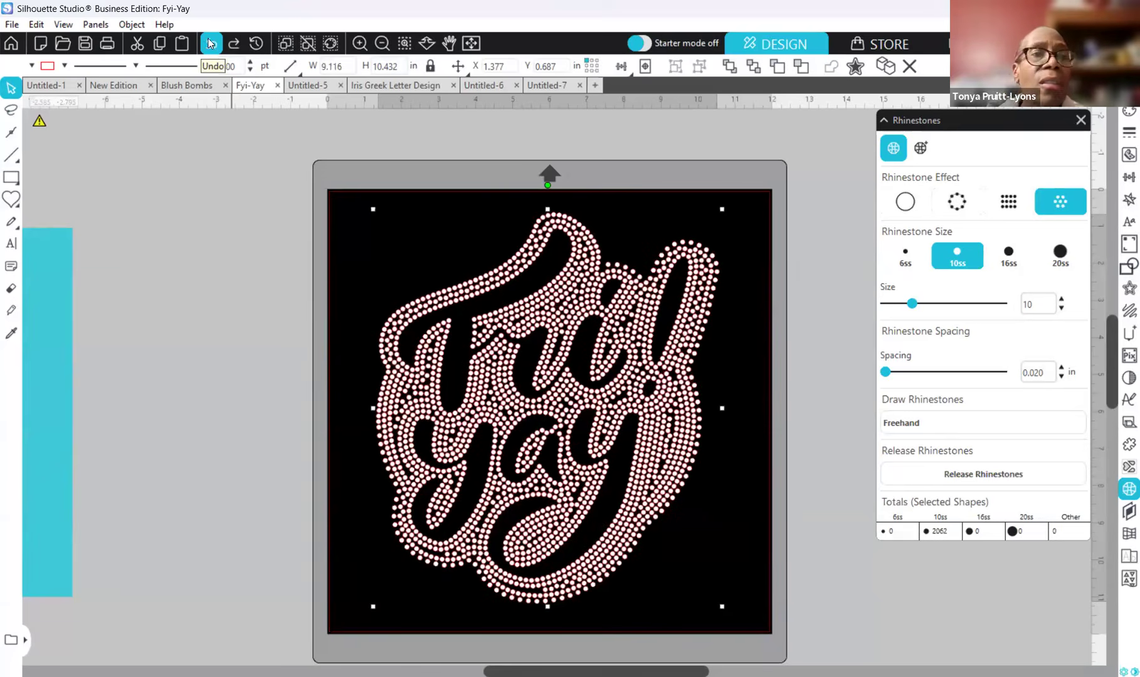
{"action": "left_click", "coordinate": [210, 41]}
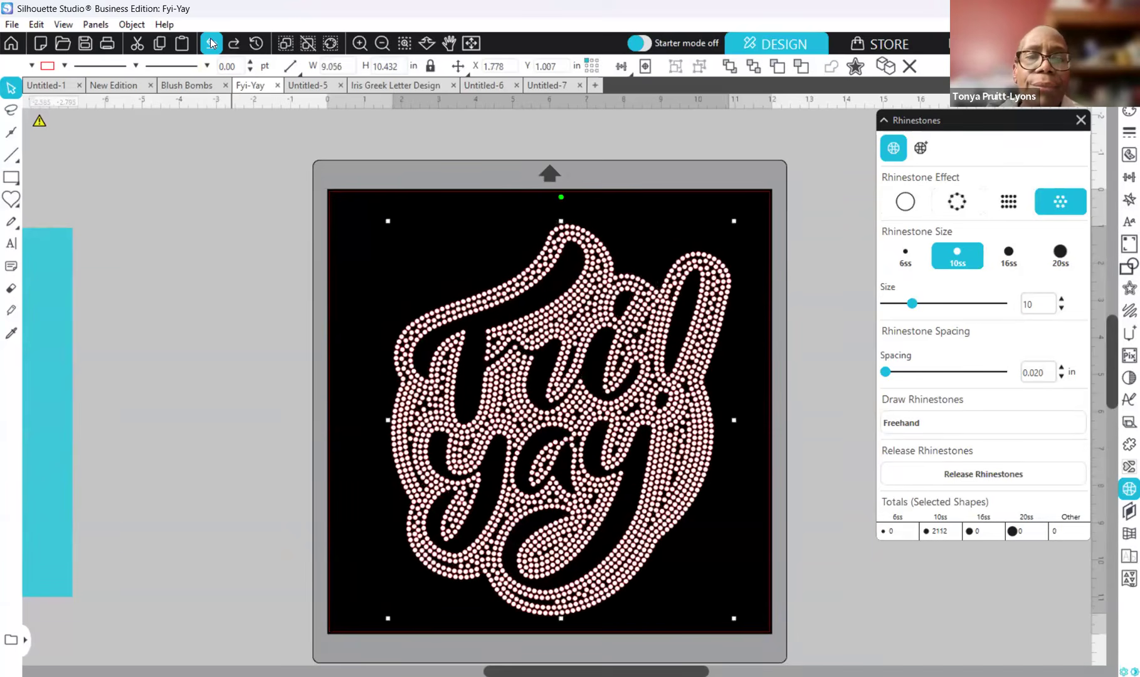
{"action": "left_click", "coordinate": [210, 41]}
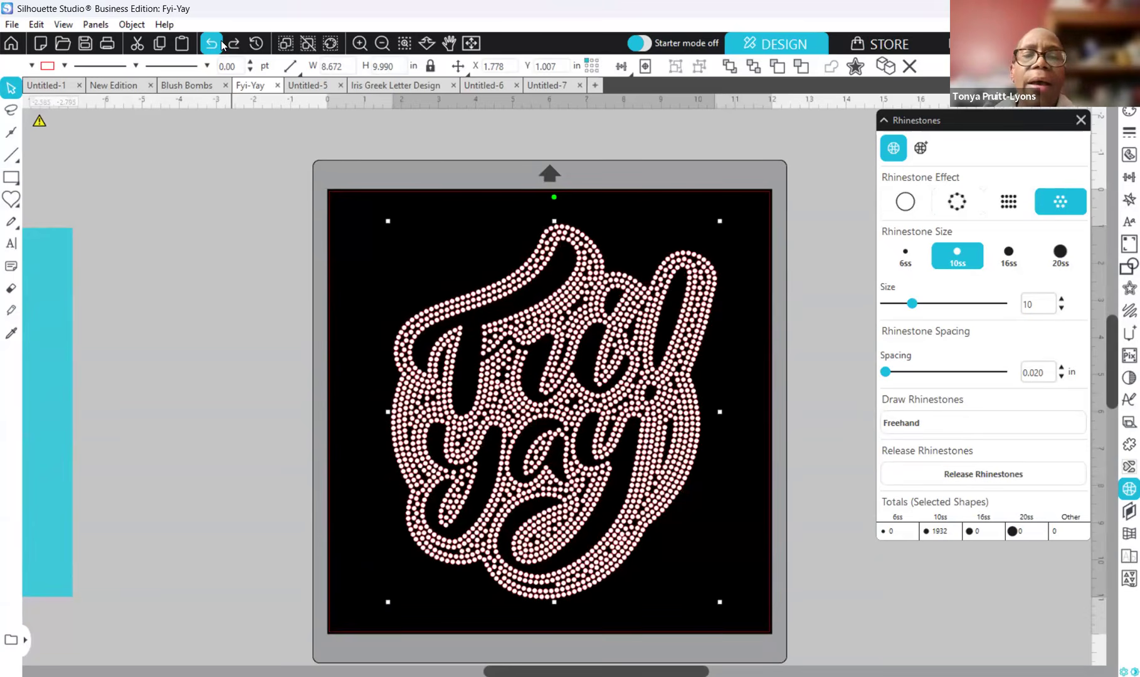
- Shift the rhinestone design slightly toward the mat's upper-left corner and set the page color to white
{"action": "left_click_drag", "start_coordinate": [675, 455], "coordinate": [669, 451]}
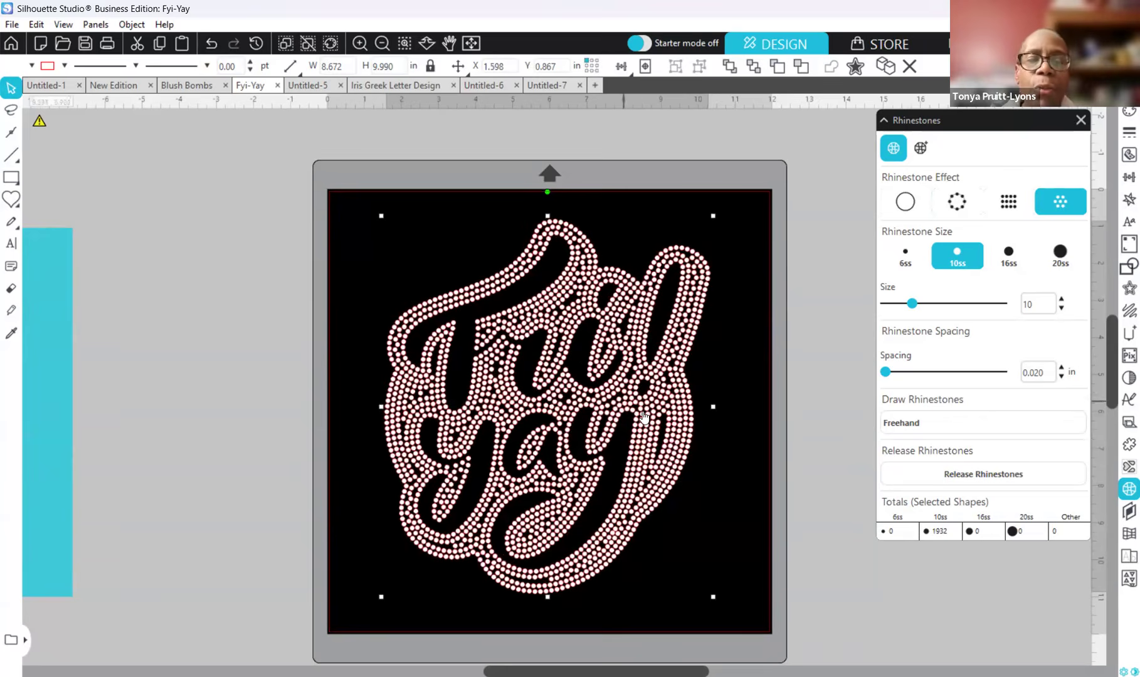
{"action": "left_click", "coordinate": [827, 450]}
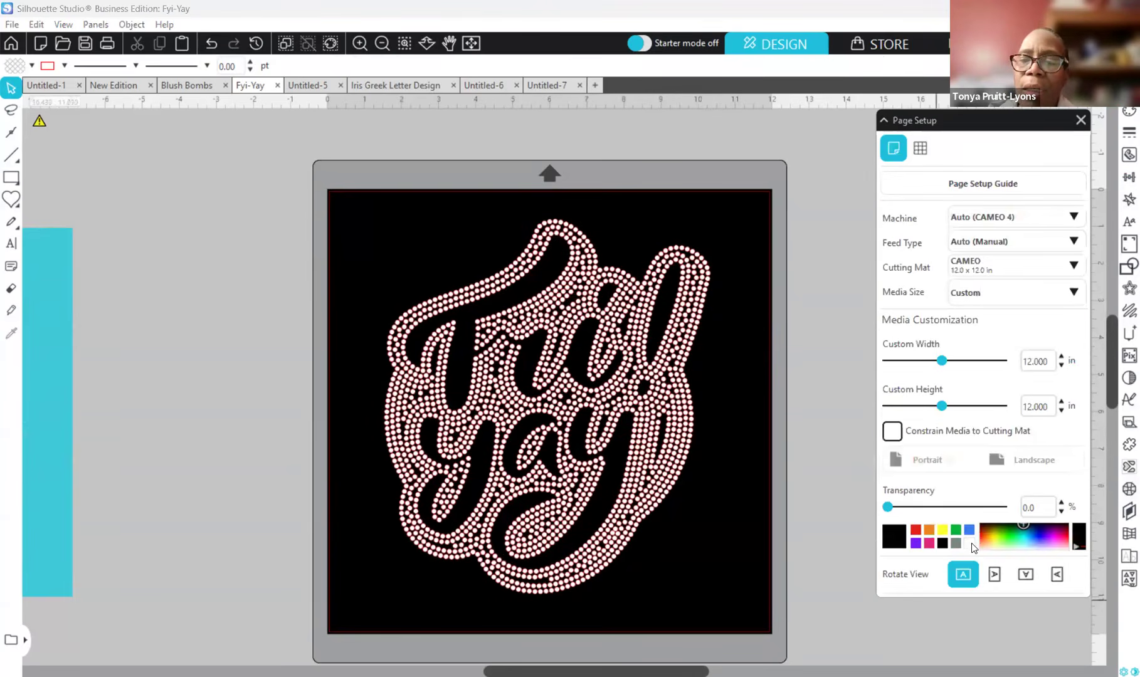
{"action": "left_click", "coordinate": [971, 543]}
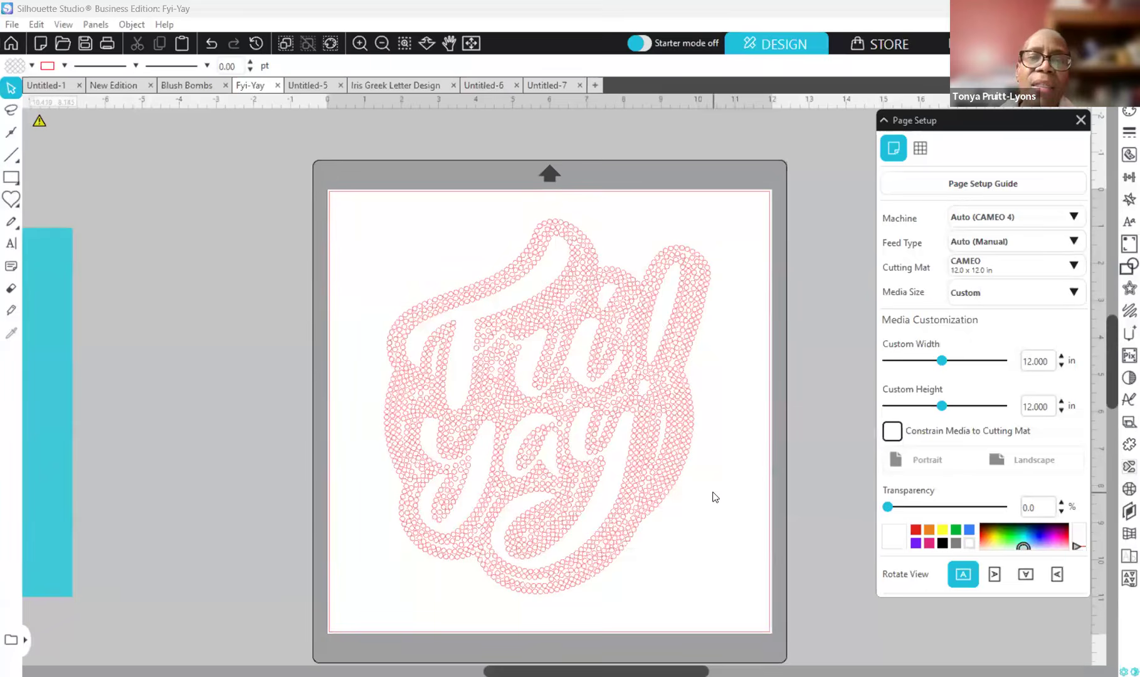
- Move the rhinestone design slightly down on the mat and fill its stones with purple
{"action": "left_click", "coordinate": [543, 407]}
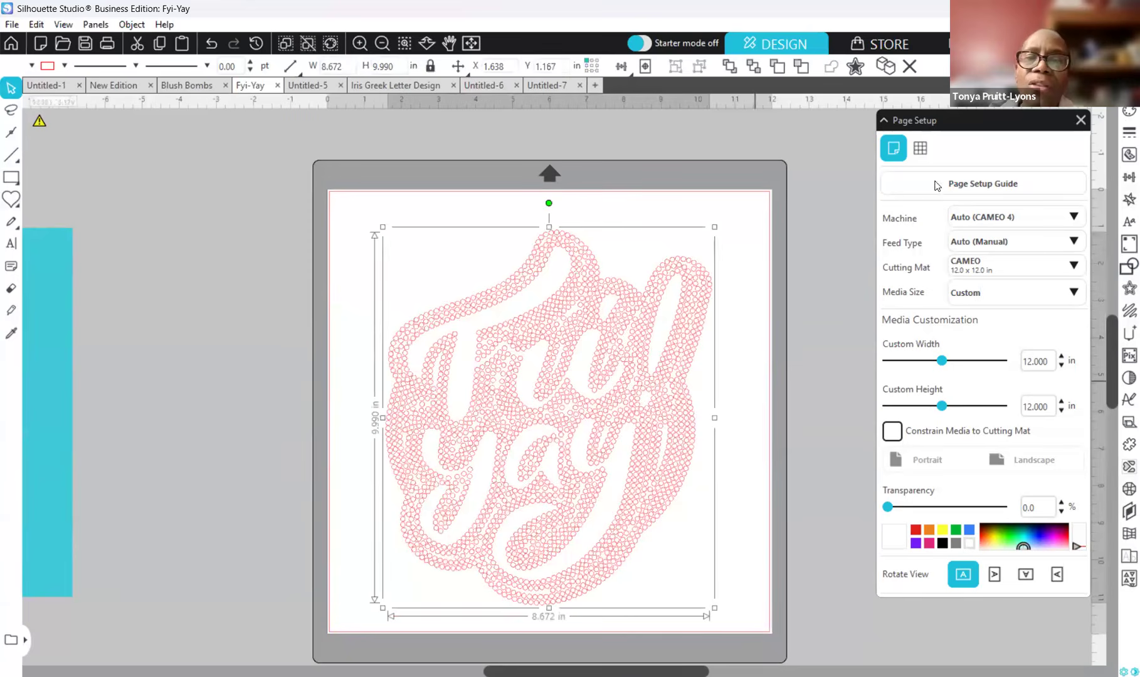
{"action": "left_click", "coordinate": [1124, 115]}
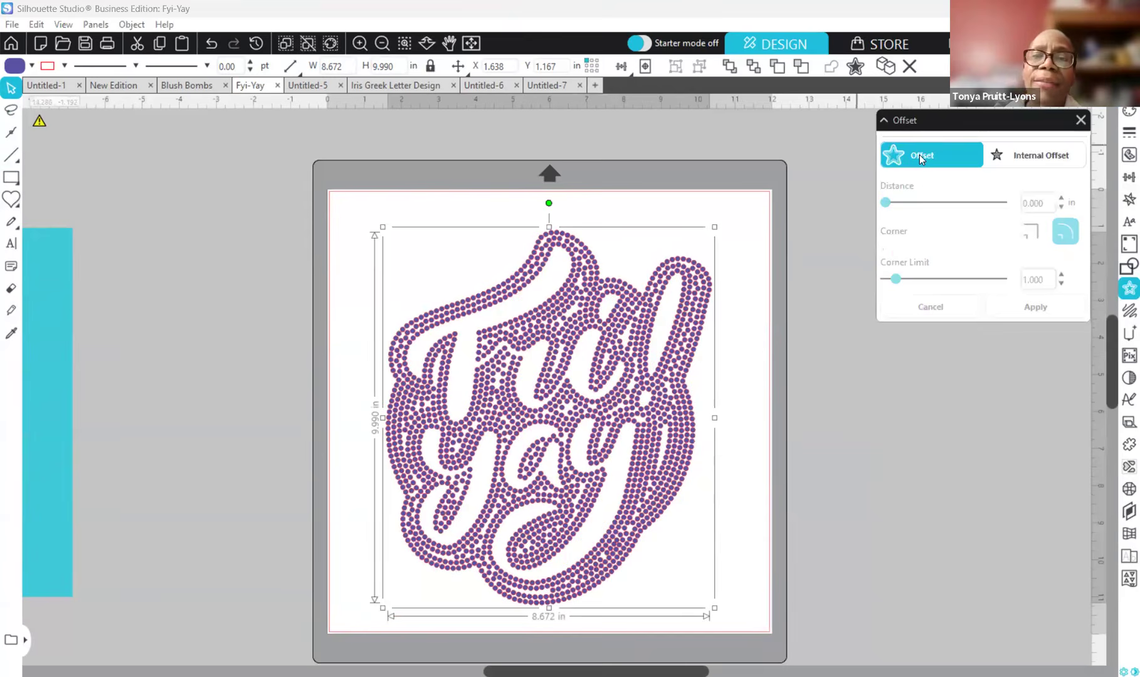
- Try a 0.185 in offset with rounded corners around the purple rhinestone design and remove it
{"action": "left_click", "coordinate": [920, 155]}
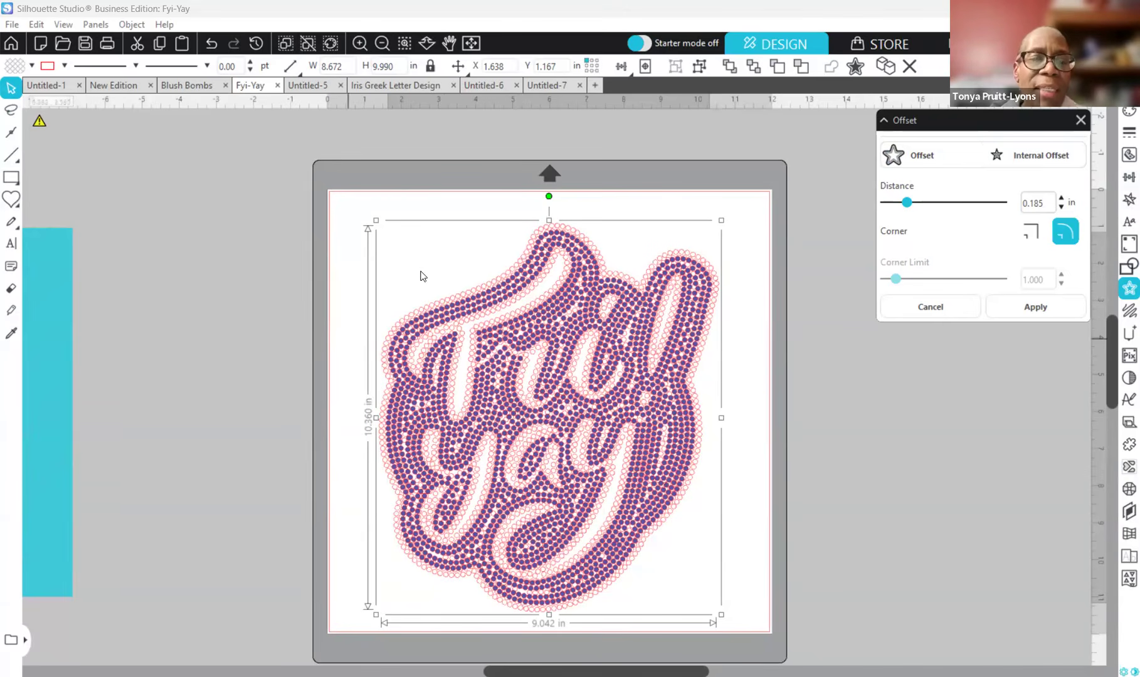
{"action": "left_click", "coordinate": [362, 42]}
{"action": "left_click", "coordinate": [362, 43]}
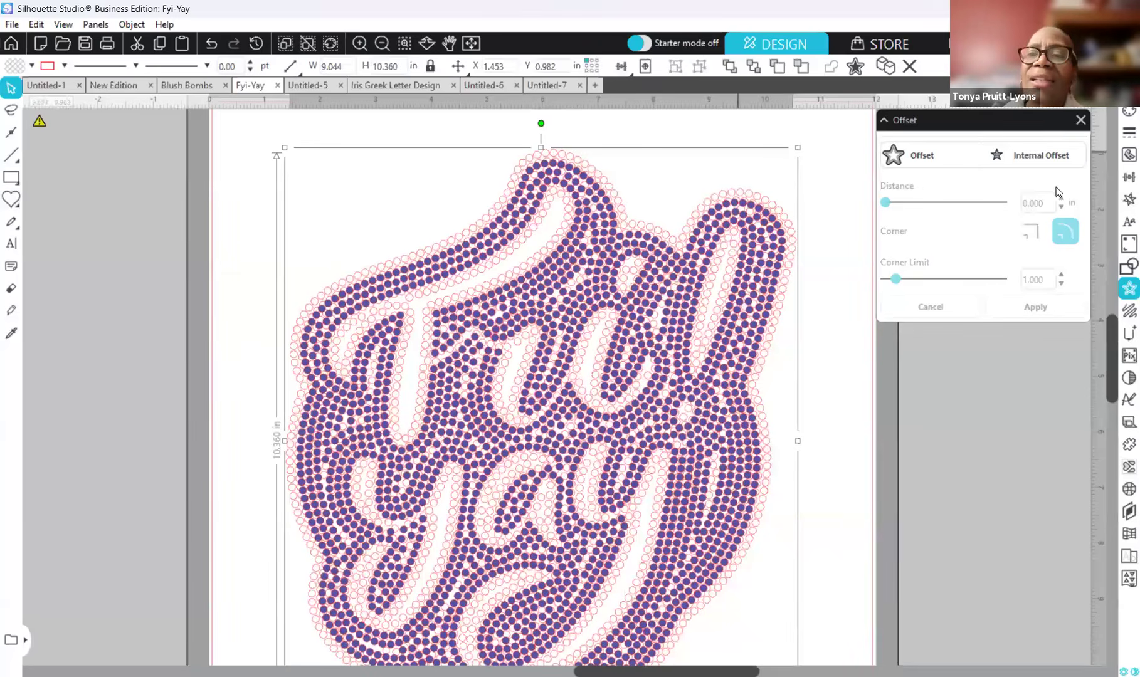
{"action": "left_click", "coordinate": [763, 196]}
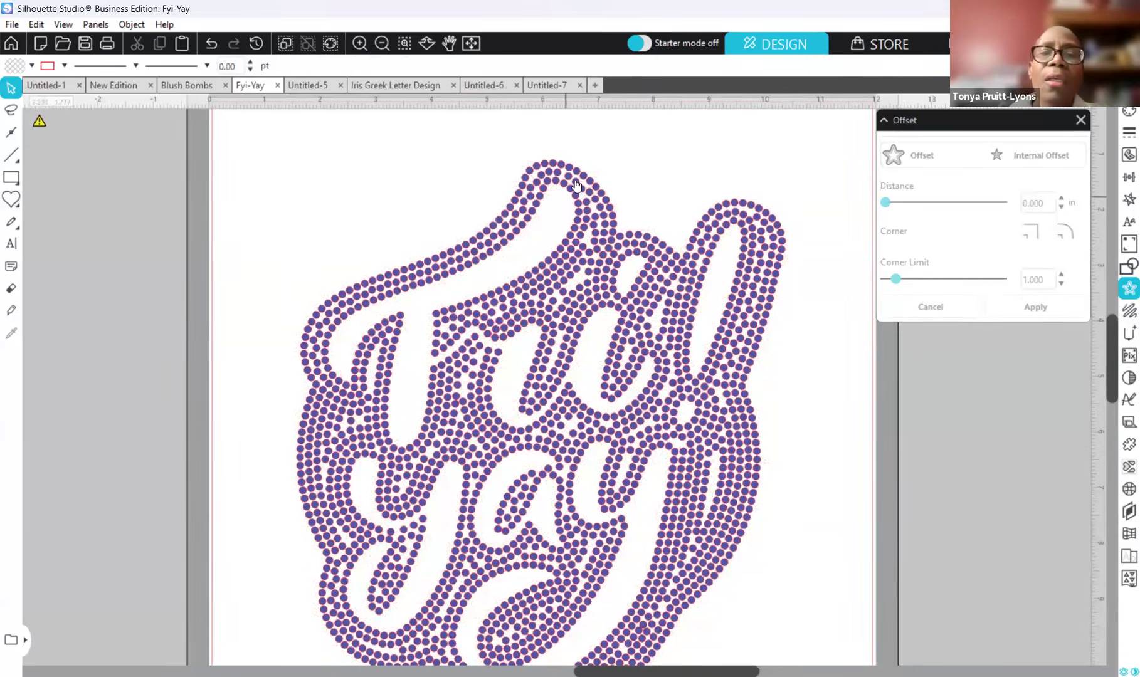
- Offset the purple rhinestone design by 0.270 in with rounded corners and open the rhinestone settings for the offset
{"action": "left_click", "coordinate": [600, 191]}
{"action": "left_click", "coordinate": [922, 154]}
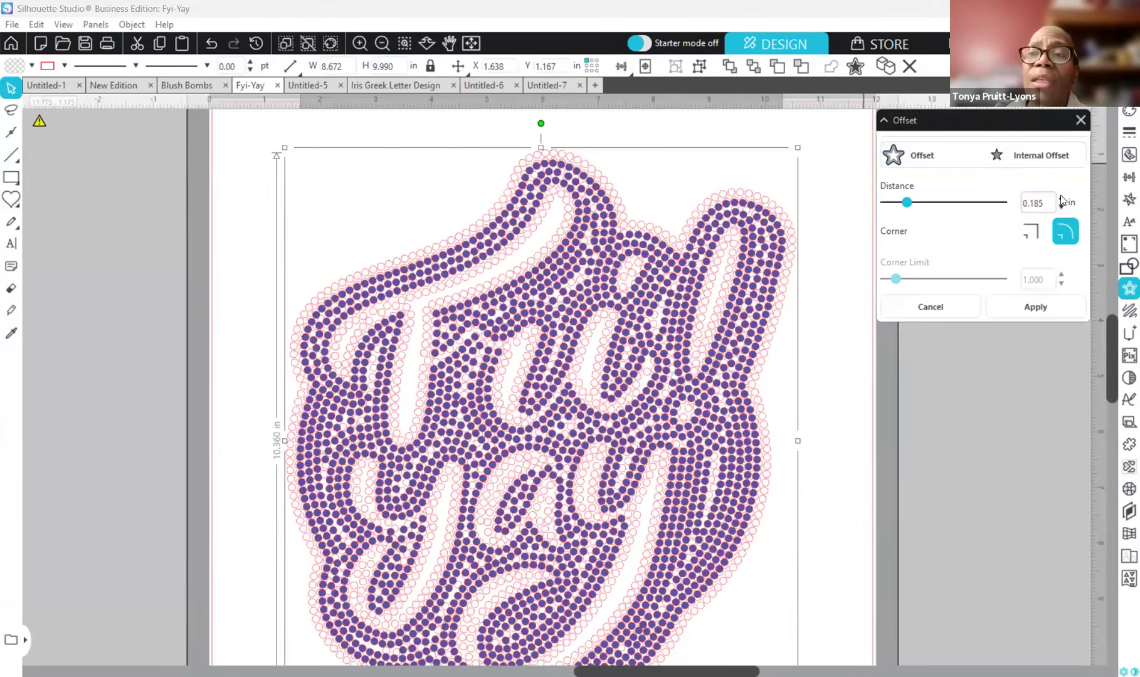
{"action": "left_click", "coordinate": [1061, 198]}
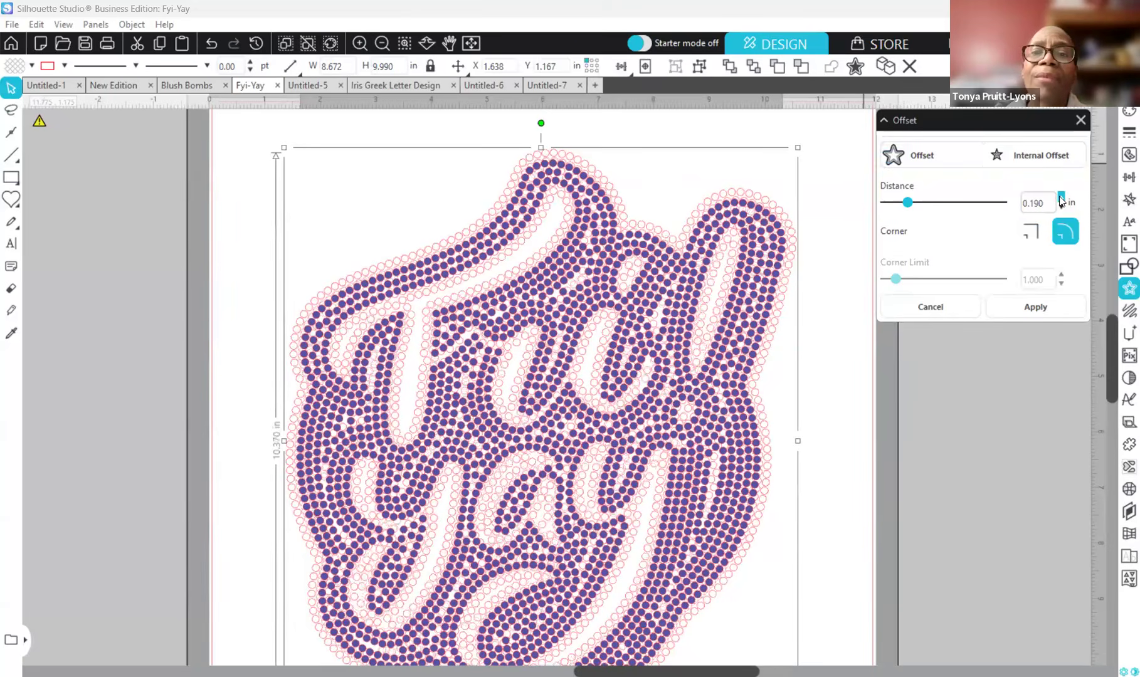
{"action": "left_click", "coordinate": [1061, 198]}
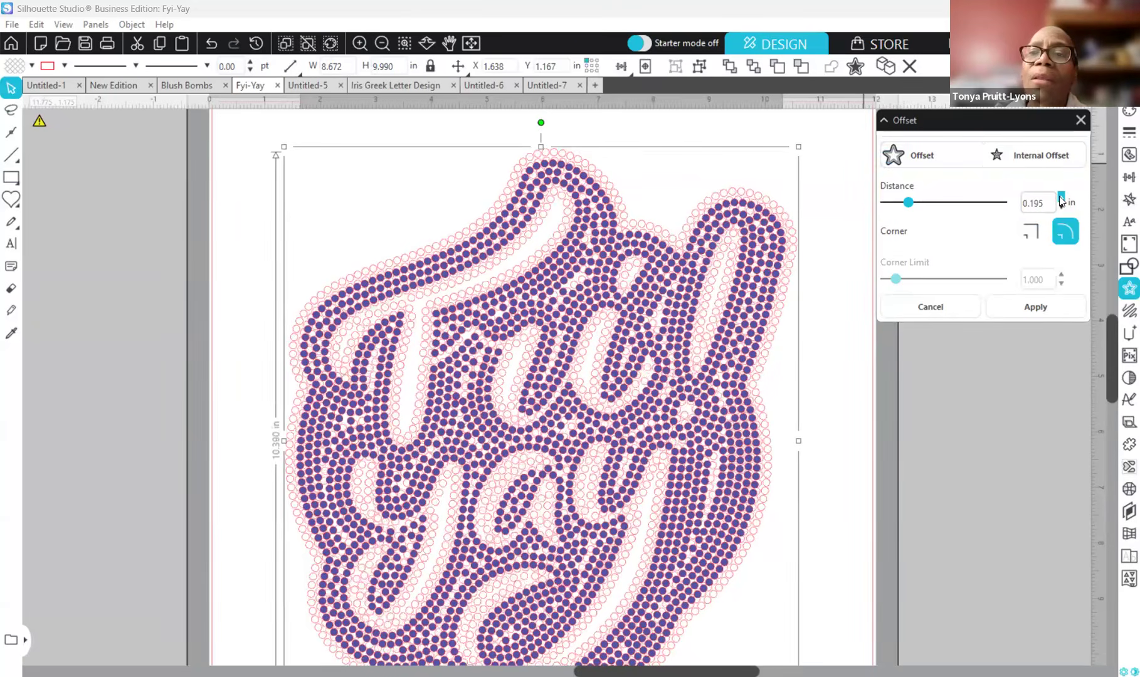
{"action": "left_click", "coordinate": [1061, 199]}
{"action": "left_click", "coordinate": [1061, 198]}
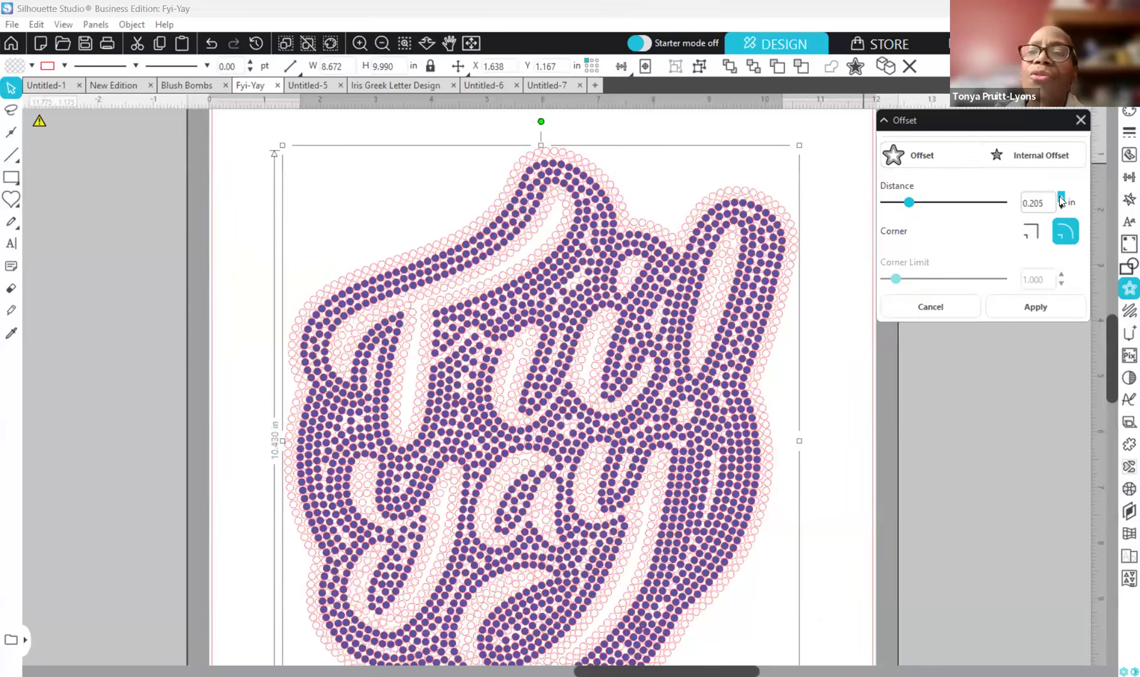
{"action": "left_click", "coordinate": [1061, 198]}
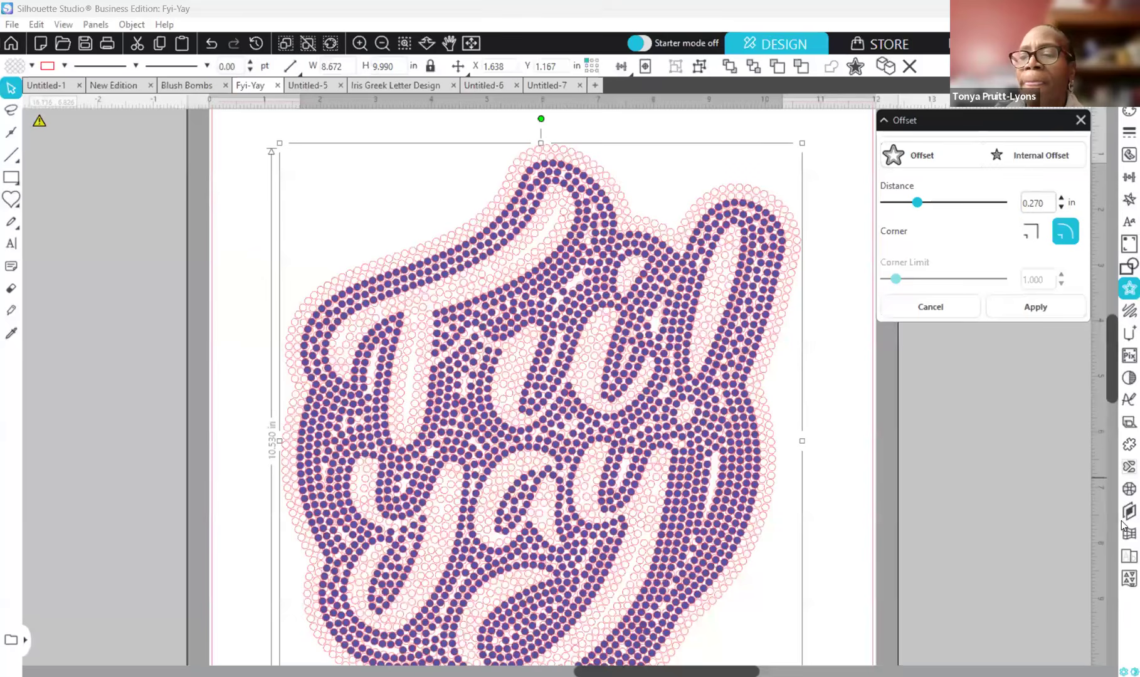
{"action": "left_click", "coordinate": [1129, 489]}
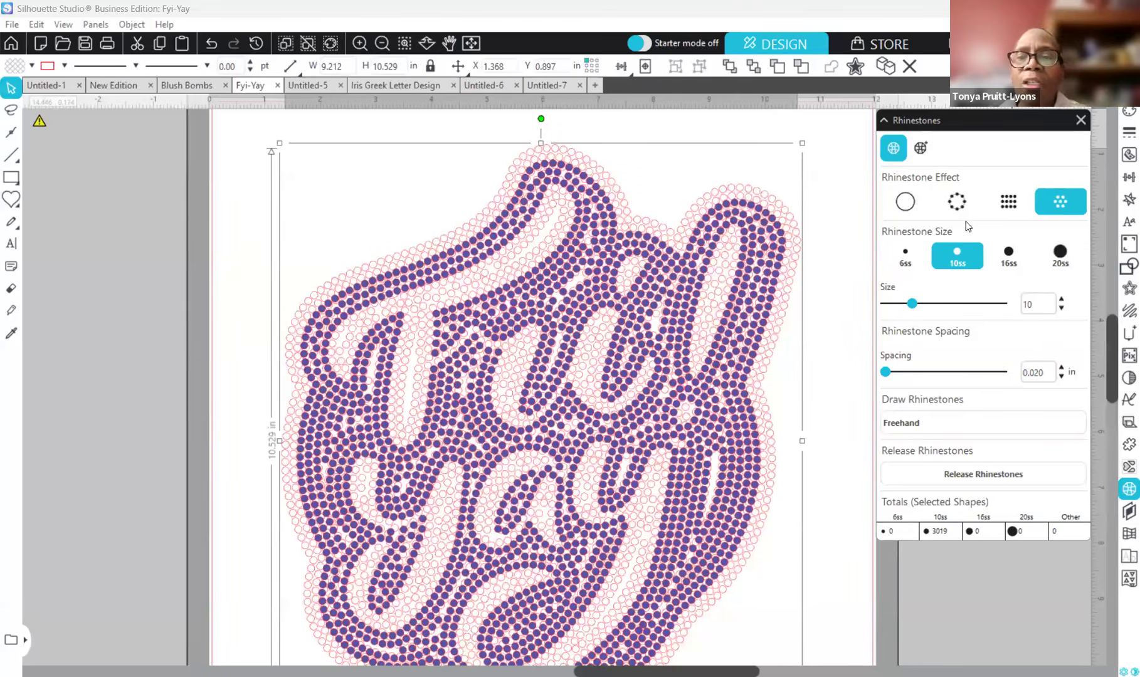
- Apply the edge rhinestone effect in 10ss to the offset around the purple design so stones follow only its outline
{"action": "left_click", "coordinate": [963, 205]}
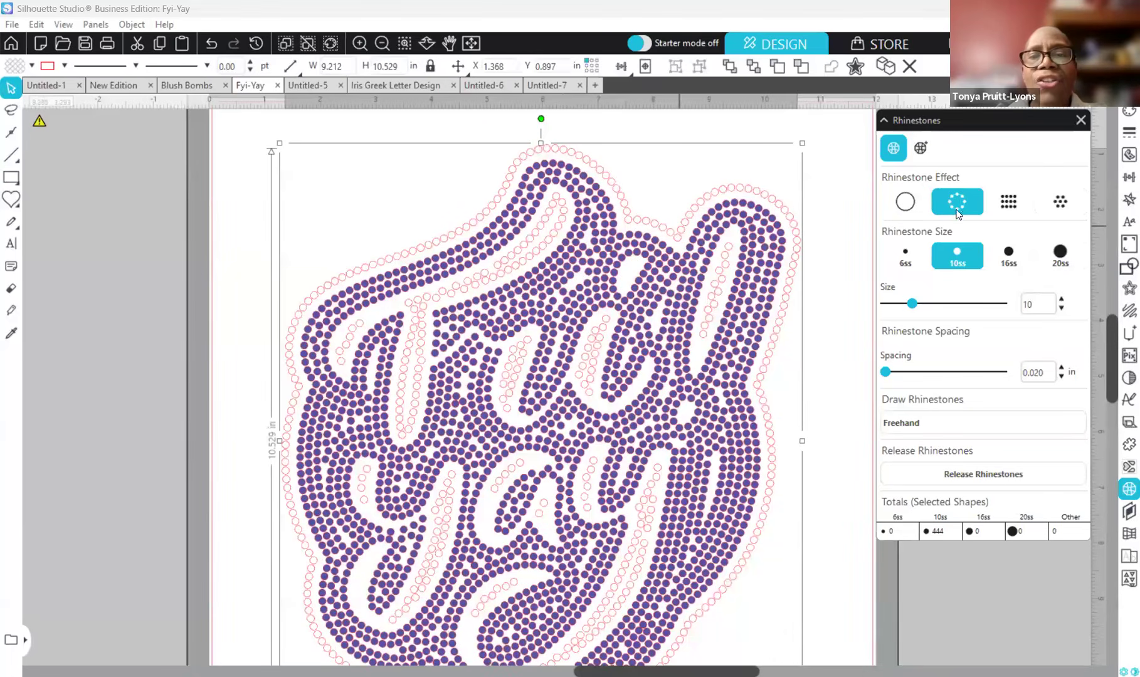
{"action": "left_click", "coordinate": [1014, 202]}
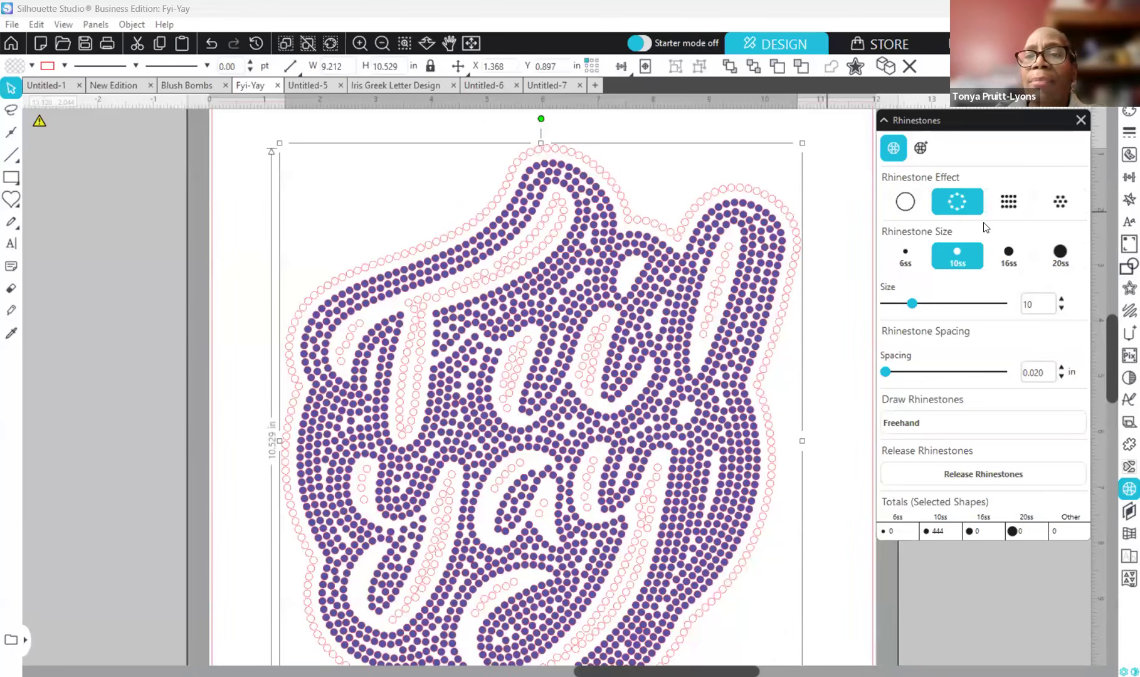
{"action": "left_click", "coordinate": [1005, 206]}
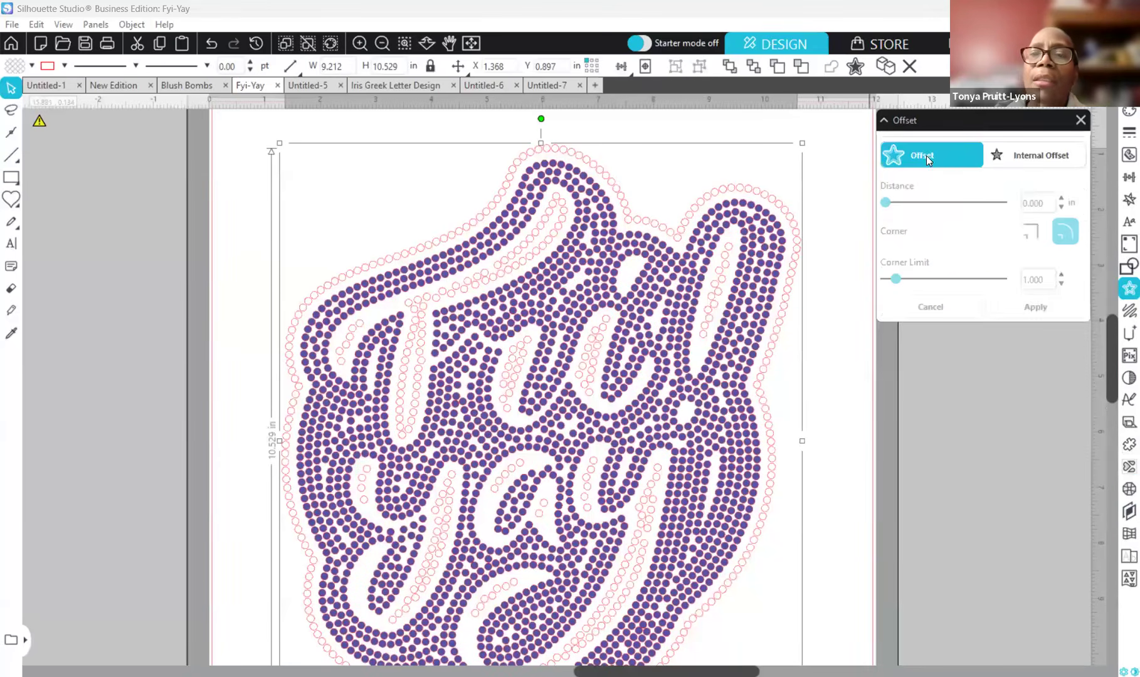
- Add two successive 0.180 in offsets with rounded corners around the stone outline
{"action": "left_click", "coordinate": [926, 158]}
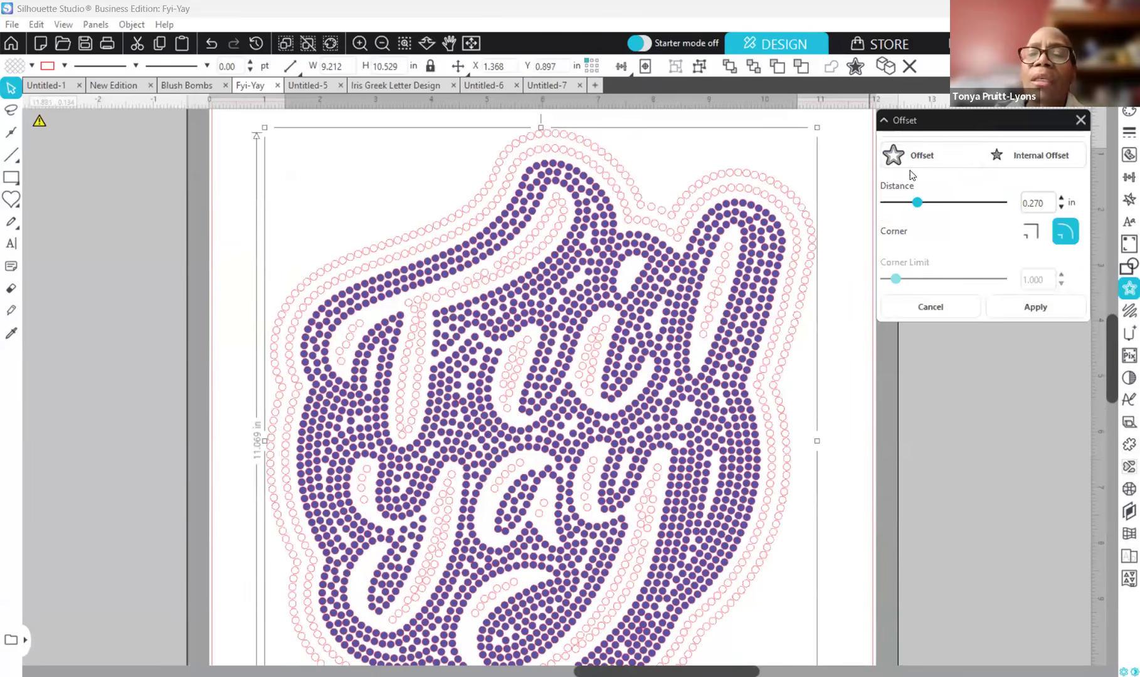
{"action": "left_click", "coordinate": [1062, 208]}
{"action": "left_click", "coordinate": [1062, 207]}
{"action": "left_click", "coordinate": [1062, 207]}
{"action": "left_click", "coordinate": [1062, 208]}
{"action": "left_click", "coordinate": [1062, 208]}
{"action": "left_click", "coordinate": [1062, 208]}
{"action": "left_click", "coordinate": [1062, 207]}
{"action": "left_click", "coordinate": [1062, 208]}
{"action": "left_click", "coordinate": [1062, 208]}
{"action": "left_click", "coordinate": [1062, 208]}
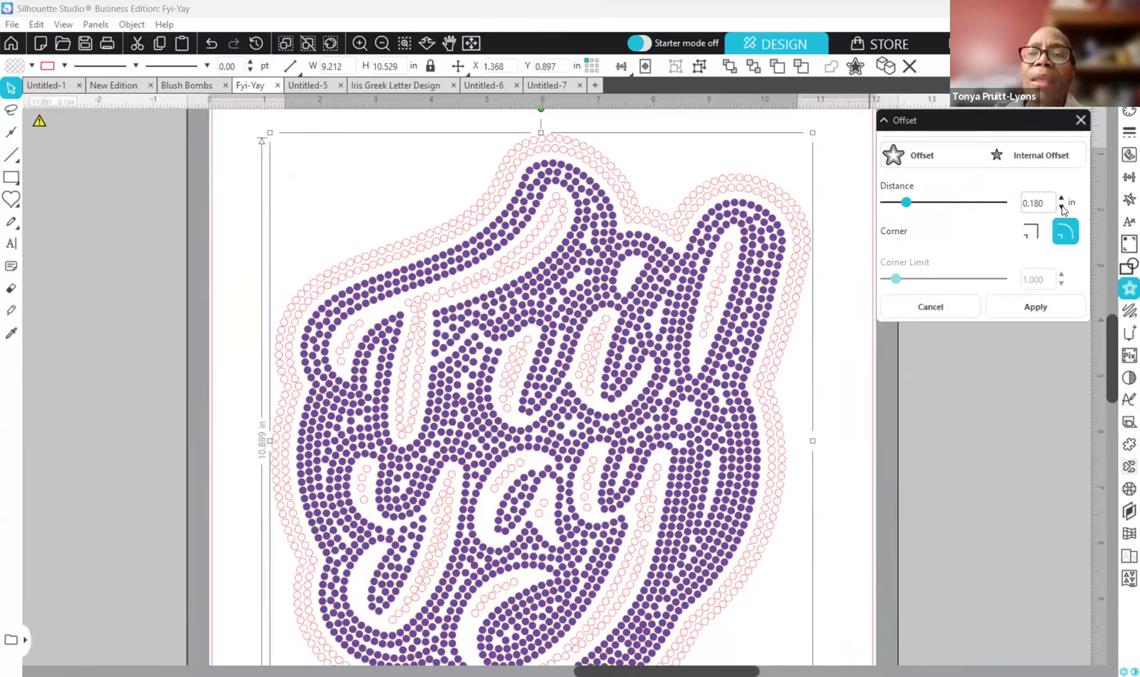
{"action": "left_click", "coordinate": [943, 155]}
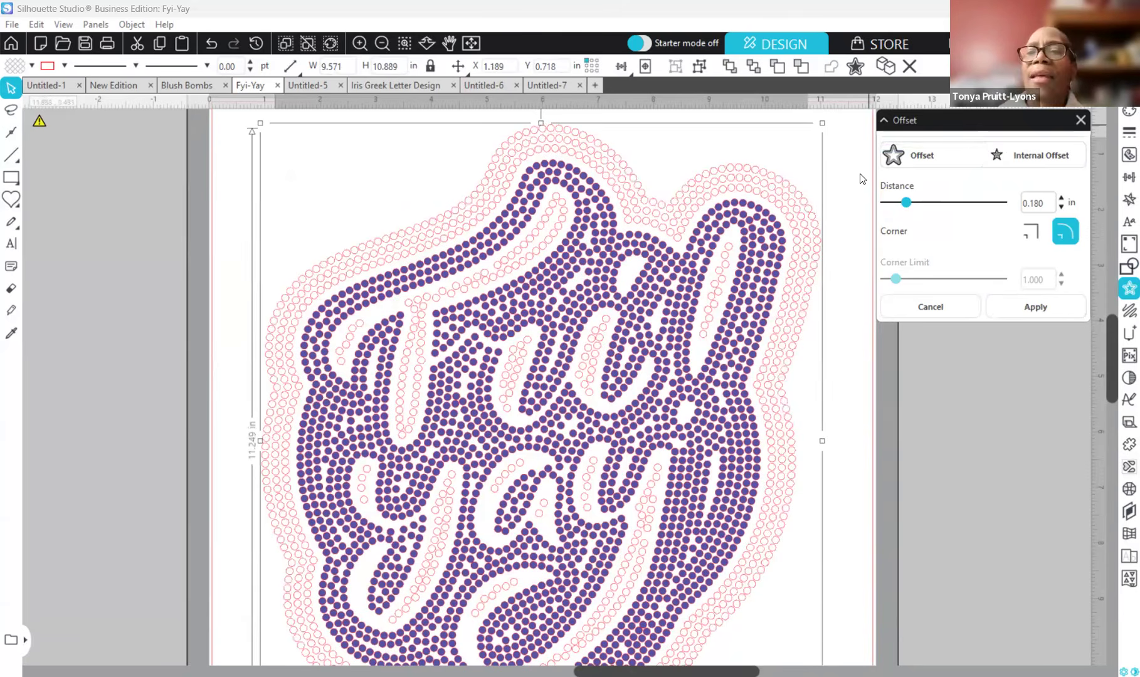
{"action": "left_click", "coordinate": [1077, 124]}
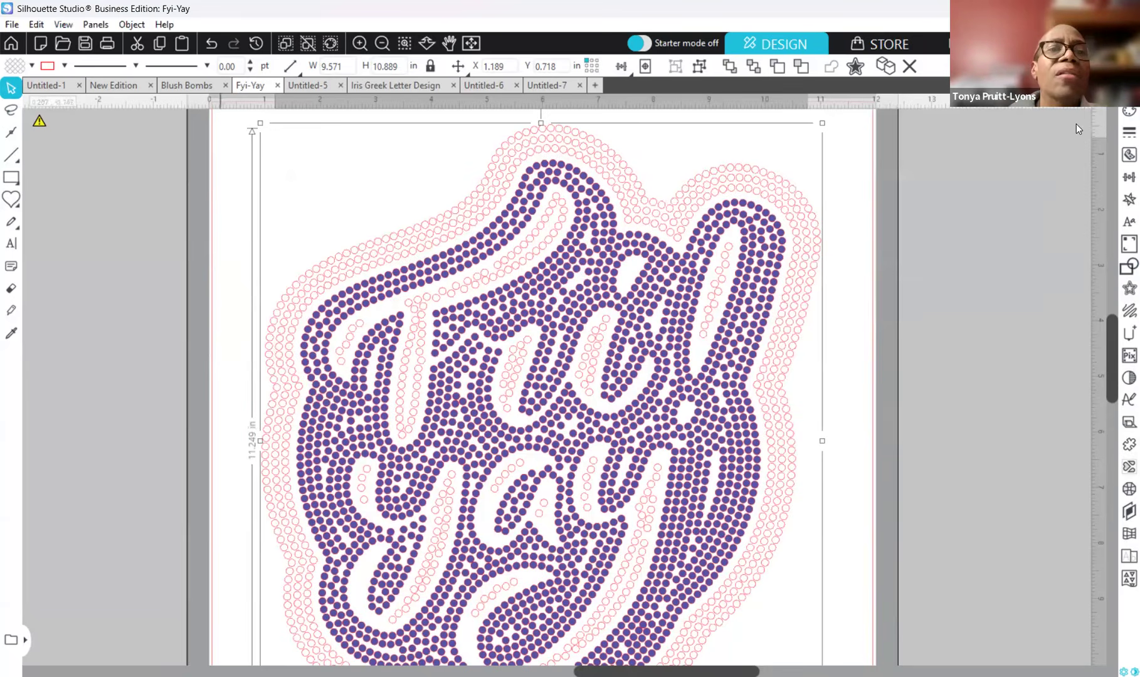
- Move the purple rhinestone design off the mat, beyond its upper-right corner, leaving only the offset outlines on the page
{"action": "left_click", "coordinate": [360, 44]}
{"action": "left_click", "coordinate": [359, 44]}
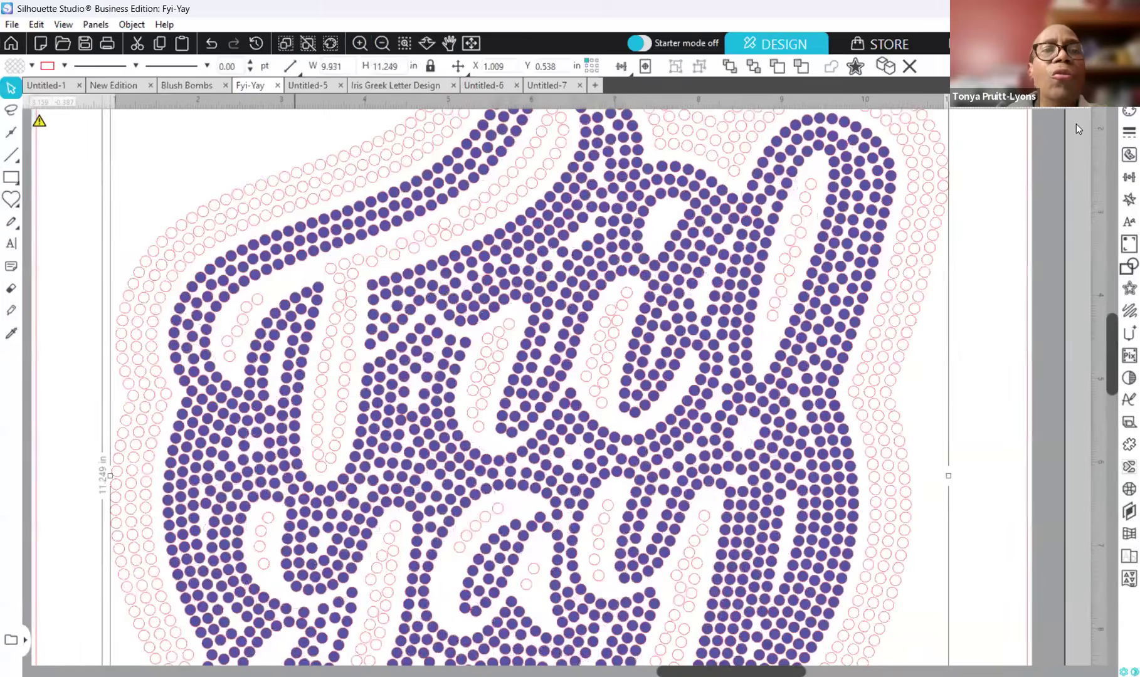
{"action": "left_click", "coordinate": [382, 43]}
{"action": "left_click", "coordinate": [382, 43]}
{"action": "left_click", "coordinate": [382, 43]}
{"action": "left_click", "coordinate": [382, 44]}
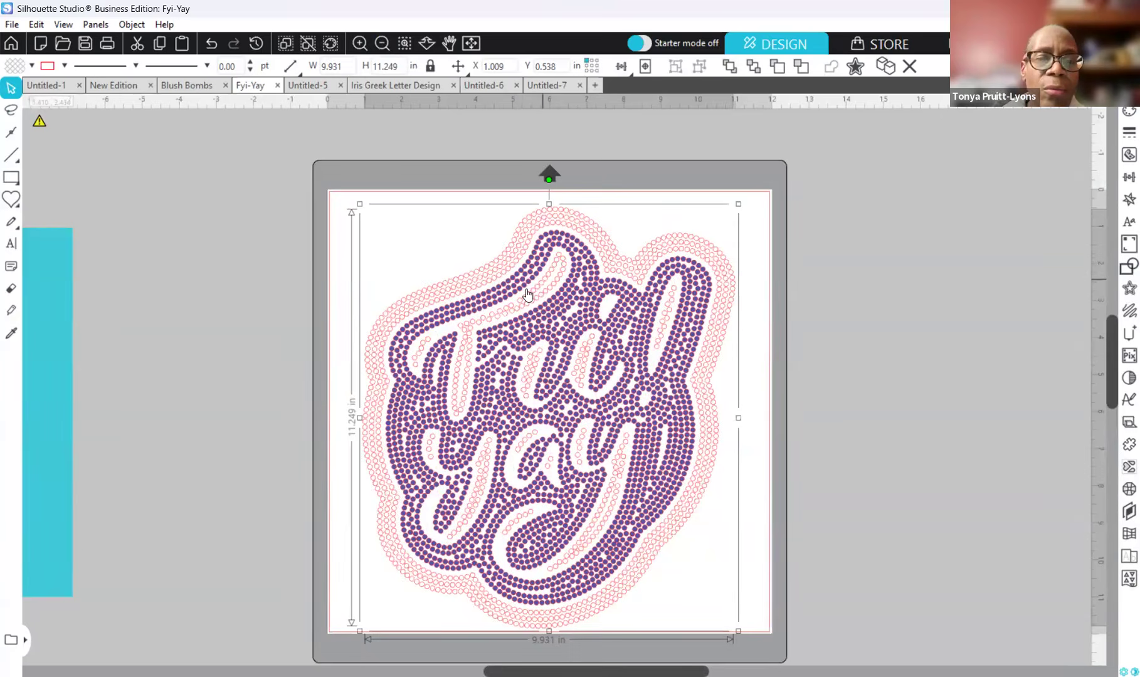
{"action": "left_click_drag", "start_coordinate": [543, 302], "coordinate": [884, 325]}
{"action": "left_click", "coordinate": [884, 324]}
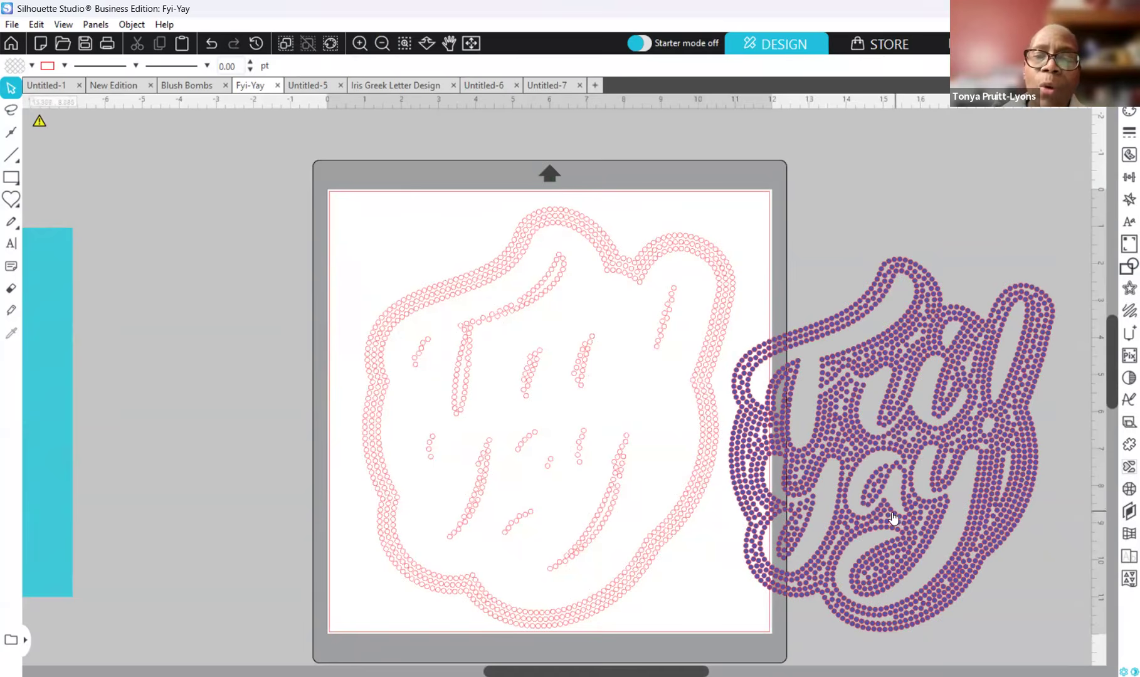
{"action": "left_click_drag", "start_coordinate": [897, 501], "coordinate": [1045, 308]}
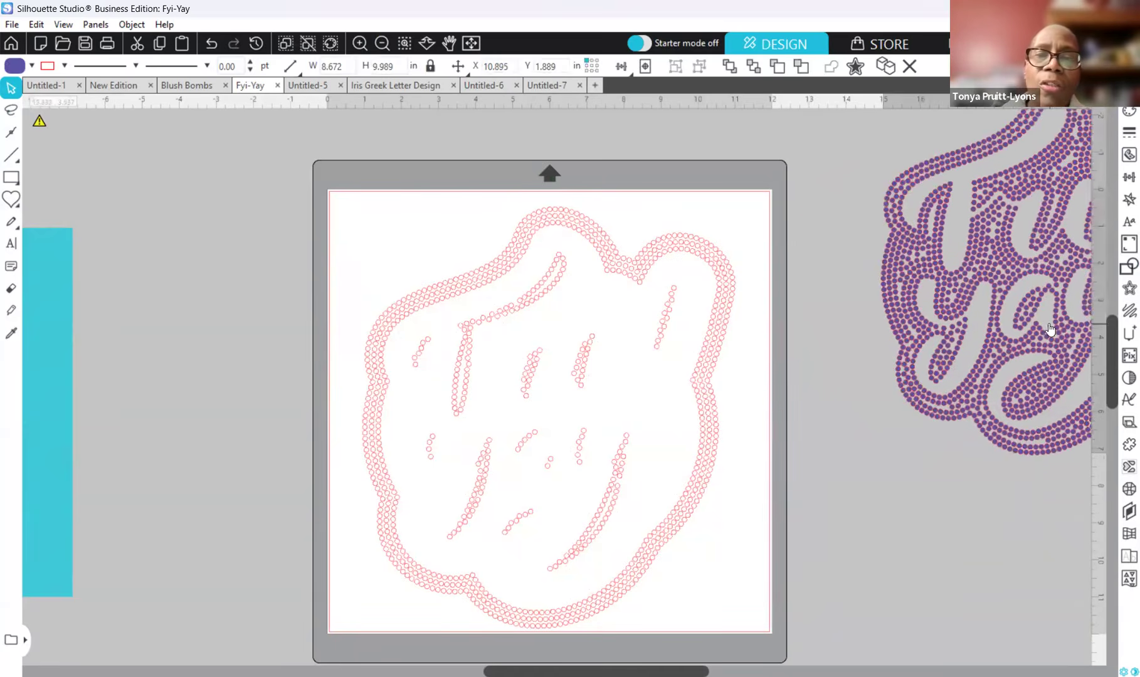
- Try shifting the innermost stone outline slightly down on the mat and undo the move
{"action": "left_click", "coordinate": [530, 273]}
{"action": "left_click_drag", "start_coordinate": [507, 275], "coordinate": [510, 298]}
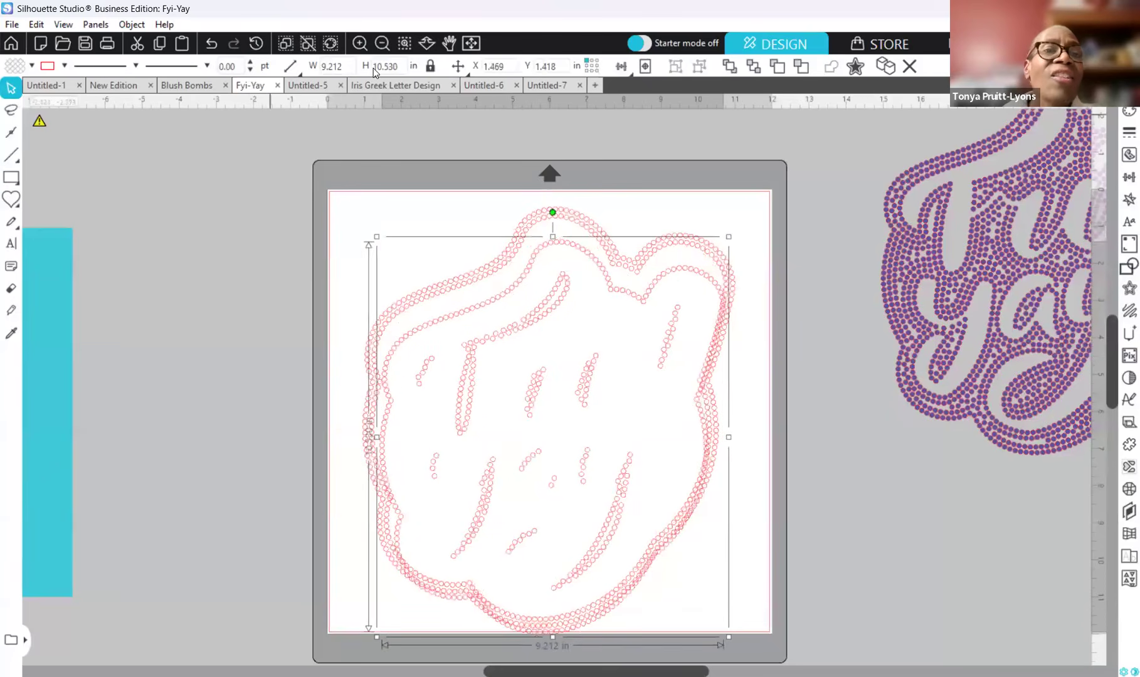
{"action": "left_click", "coordinate": [360, 43]}
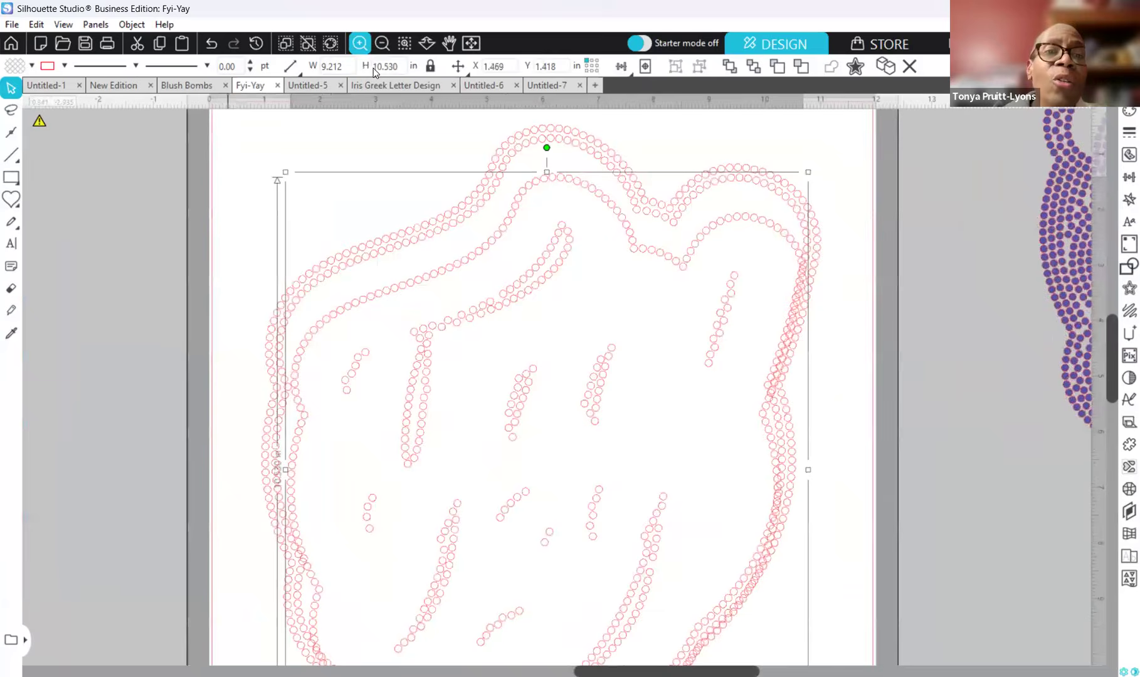
{"action": "left_click", "coordinate": [382, 43]}
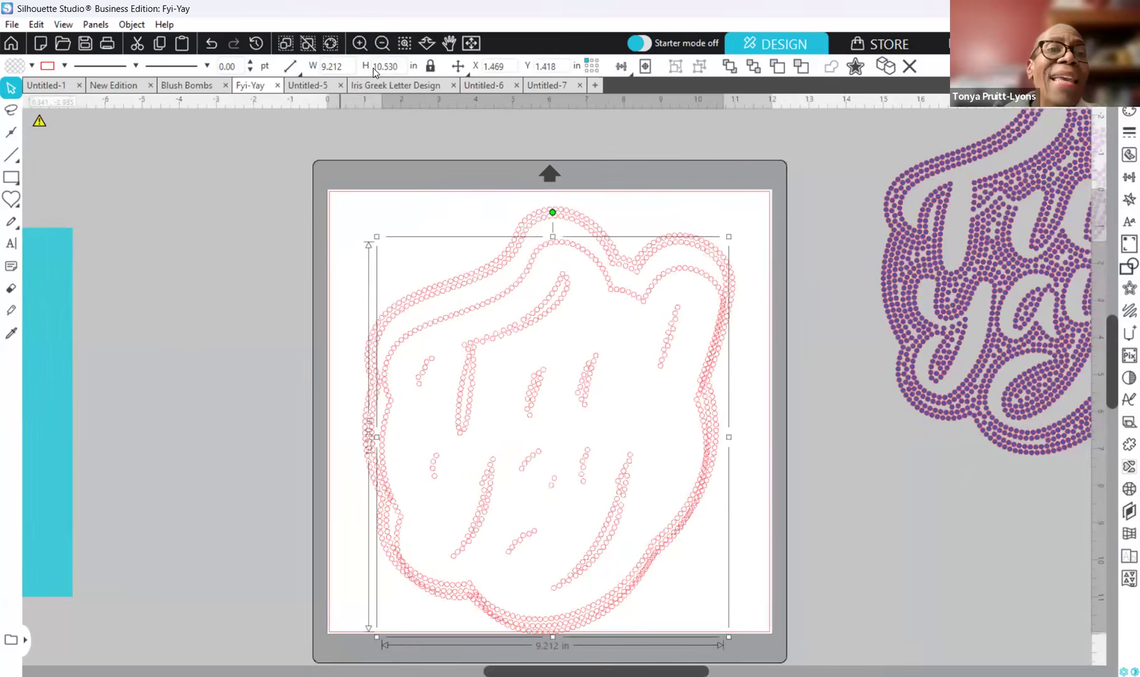
{"action": "key", "text": "ctrl+a"}
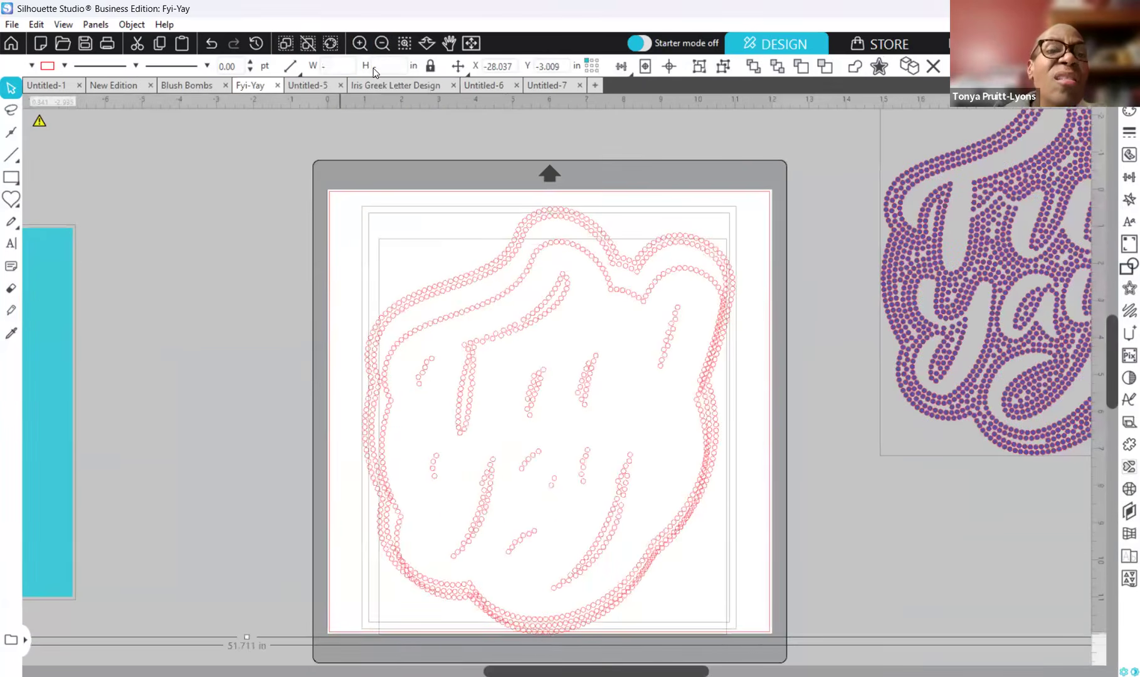
{"action": "key", "text": "ctrl+z"}
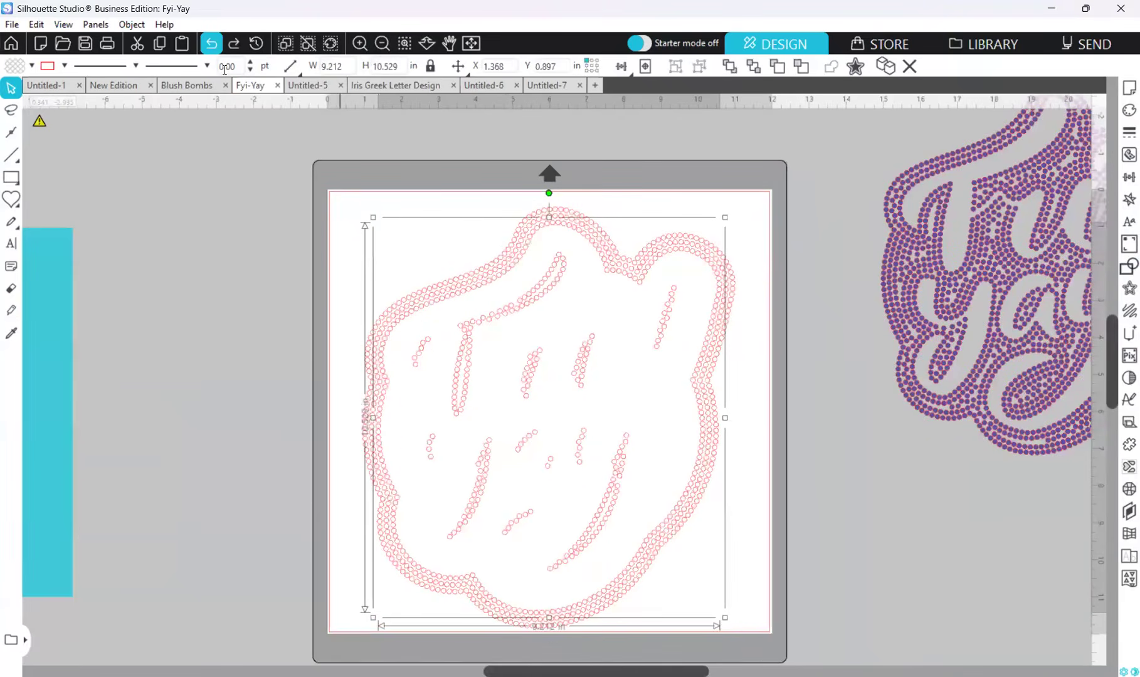
- Release the compound path of the innermost stone outline and deselect its separate pieces
{"action": "right_click", "coordinate": [534, 306]}
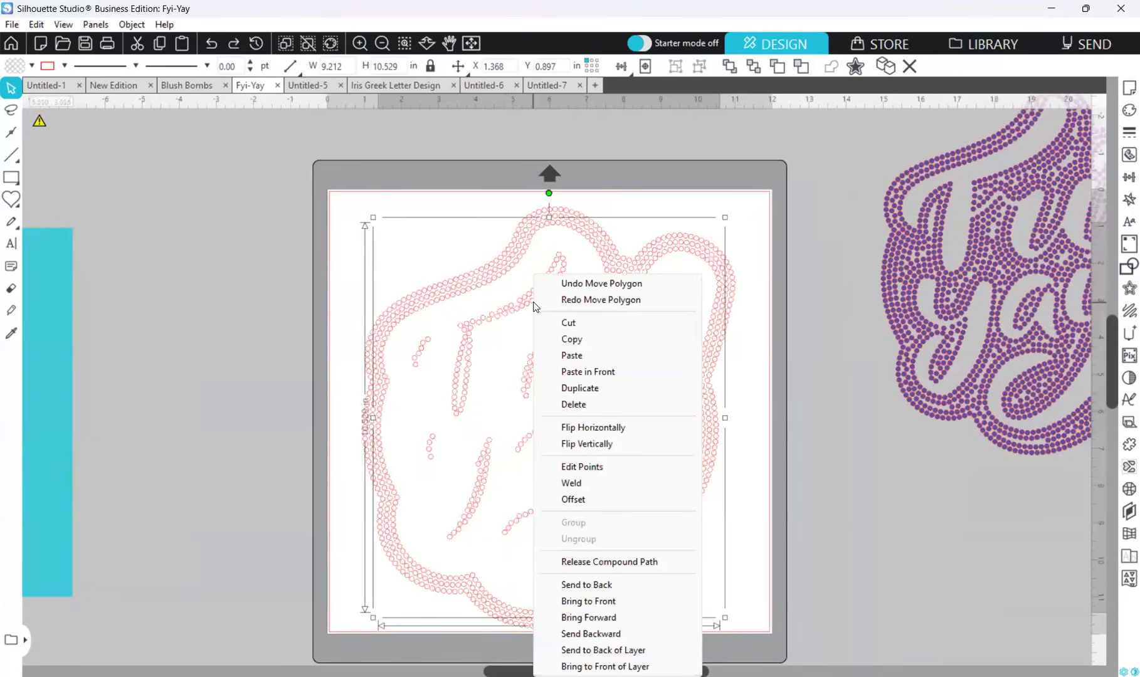
{"action": "left_click", "coordinate": [629, 562]}
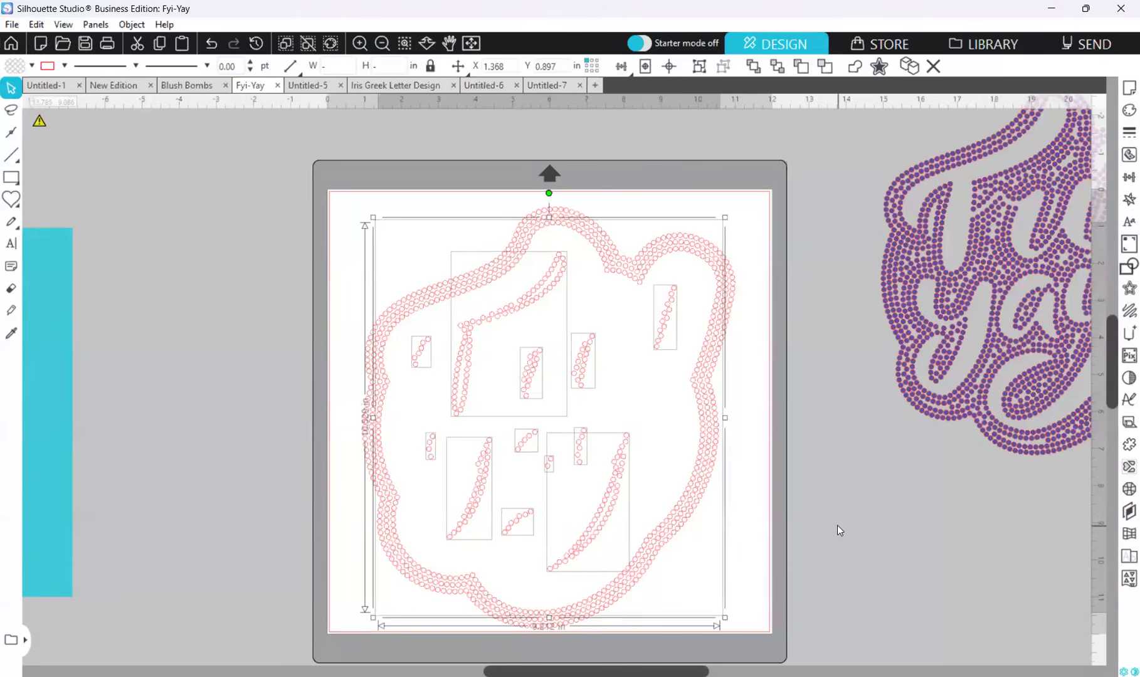
{"action": "left_click", "coordinate": [791, 452]}
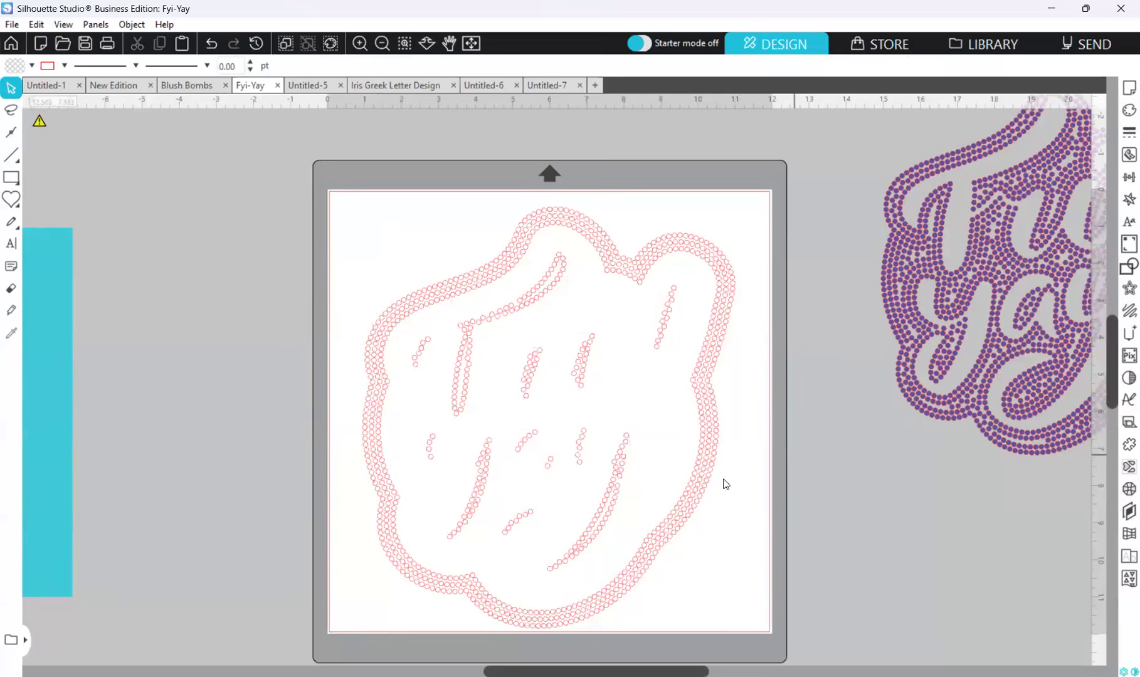
- Delete every small stone line inside the innermost outline, keeping only the three outer contour rows
{"action": "left_click", "coordinate": [458, 408]}
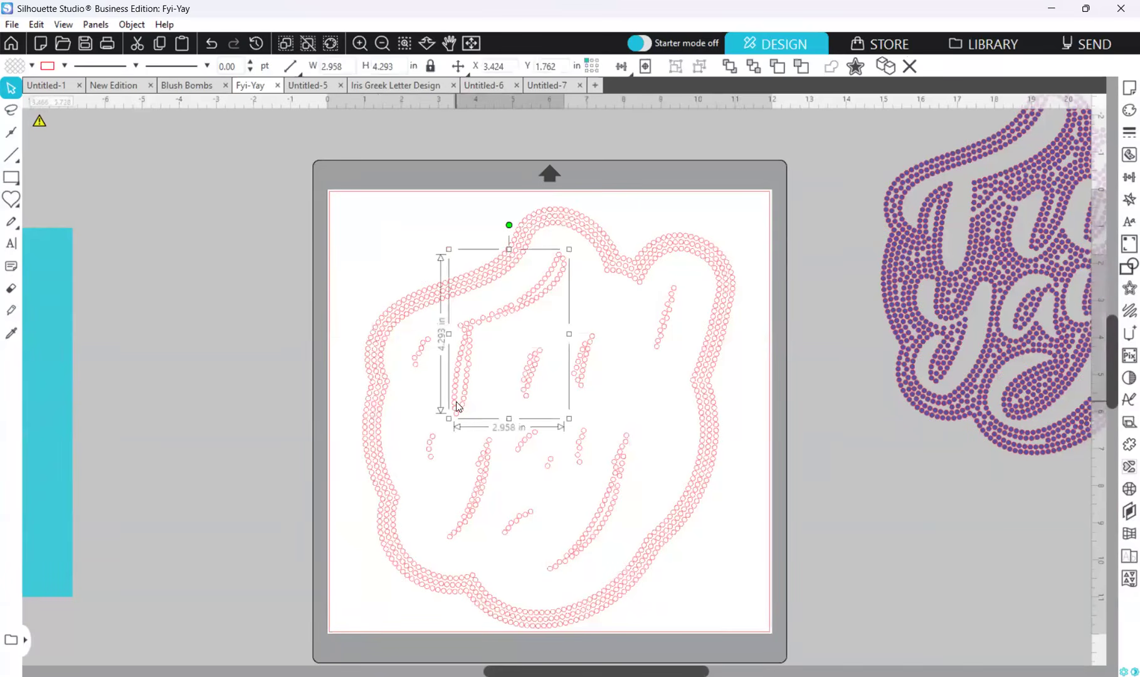
{"action": "key", "text": "Delete"}
{"action": "left_click", "coordinate": [424, 352]}
{"action": "key", "text": "Delete"}
{"action": "left_click", "coordinate": [432, 455]}
{"action": "key", "text": "Delete"}
{"action": "left_click", "coordinate": [479, 496]}
{"action": "key", "text": "Delete"}
{"action": "left_click", "coordinate": [534, 439]}
{"action": "key", "text": "Delete"}
{"action": "left_click", "coordinate": [530, 371]}
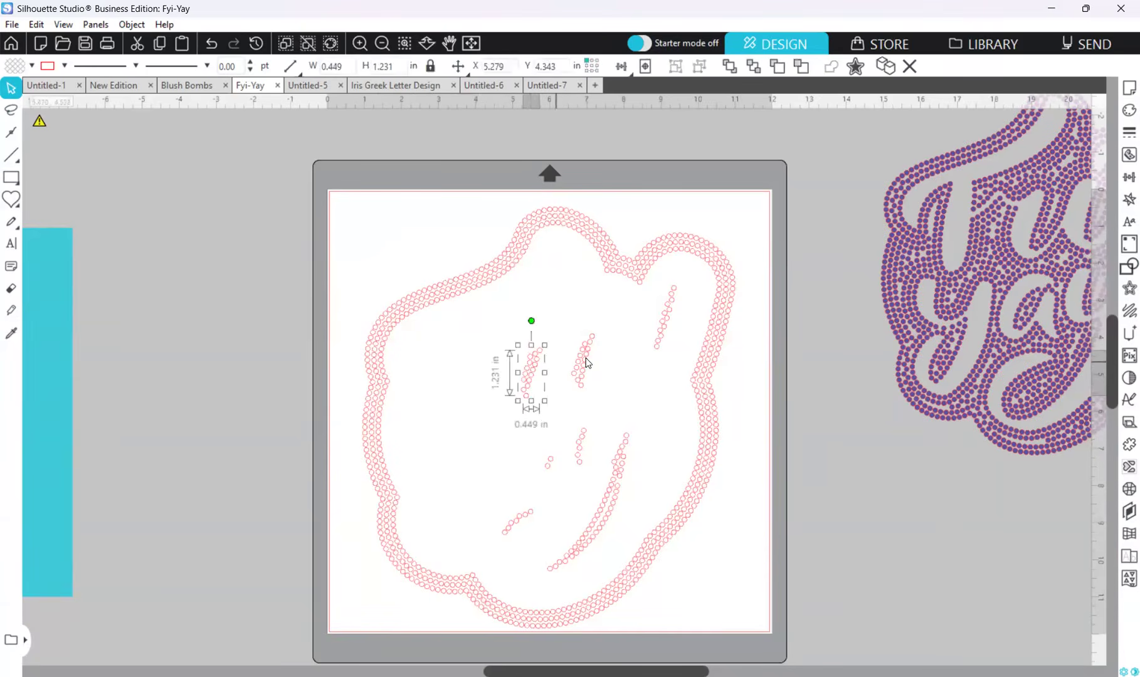
{"action": "key", "text": "Delete"}
{"action": "left_click", "coordinate": [583, 361]}
{"action": "key", "text": "Delete"}
{"action": "left_click", "coordinate": [664, 329]}
{"action": "key", "text": "Delete"}
{"action": "left_click", "coordinate": [589, 462]}
{"action": "key", "text": "Delete"}
{"action": "left_click", "coordinate": [581, 449]}
{"action": "key", "text": "Delete"}
{"action": "left_click", "coordinate": [550, 462]}
{"action": "key", "text": "Delete"}
{"action": "left_click", "coordinate": [517, 521]}
{"action": "key", "text": "Delete"}
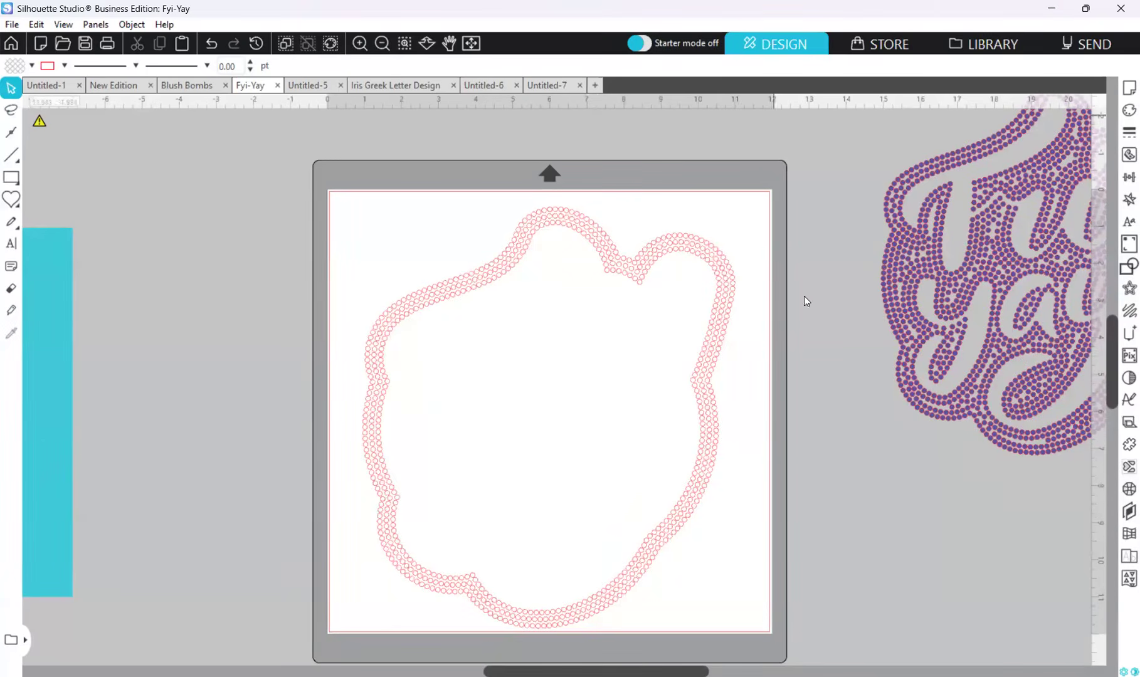
- Move the purple rhinestone design back onto the mat, centered inside the three stone outlines
{"action": "left_click_drag", "start_coordinate": [1004, 251], "coordinate": [509, 401]}
{"action": "left_click", "coordinate": [719, 488]}
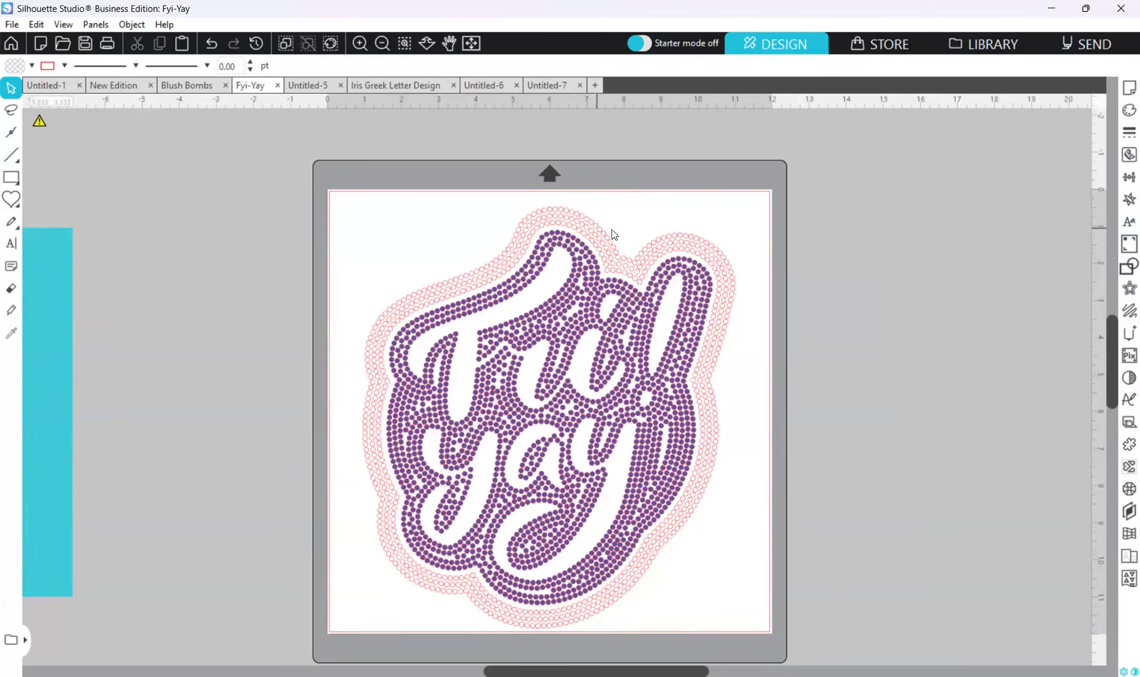
{"action": "left_click", "coordinate": [632, 286]}
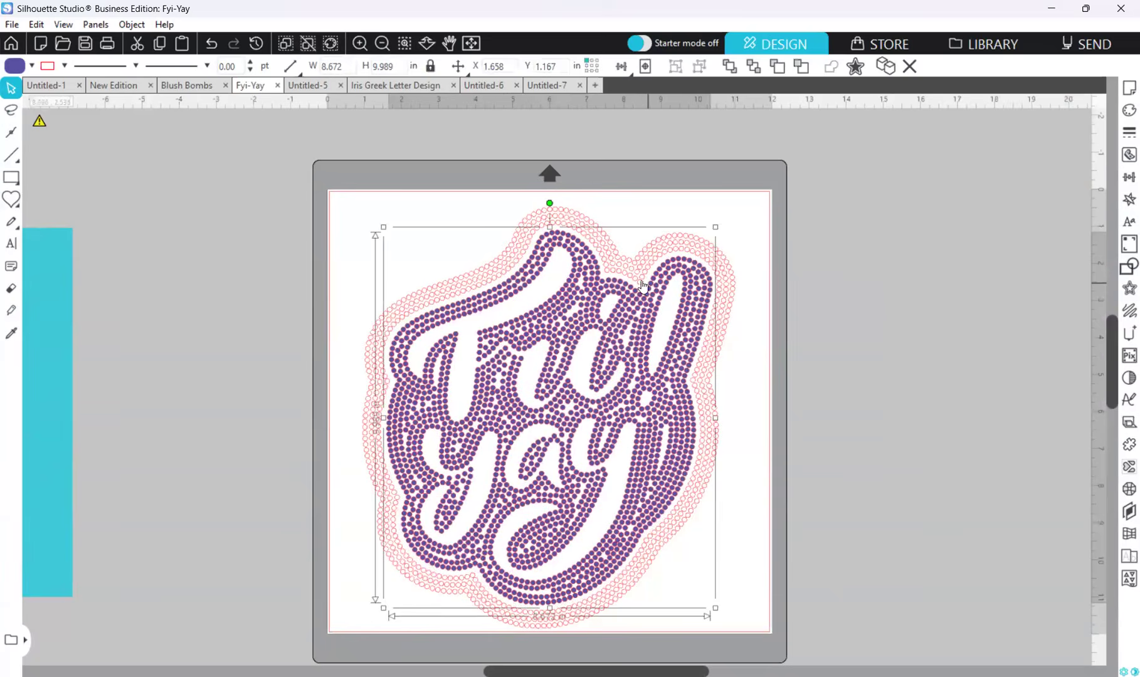
- Set the rhinestone spacing of the innermost and middle outlines to 0.125 in
{"action": "left_click", "coordinate": [696, 260]}
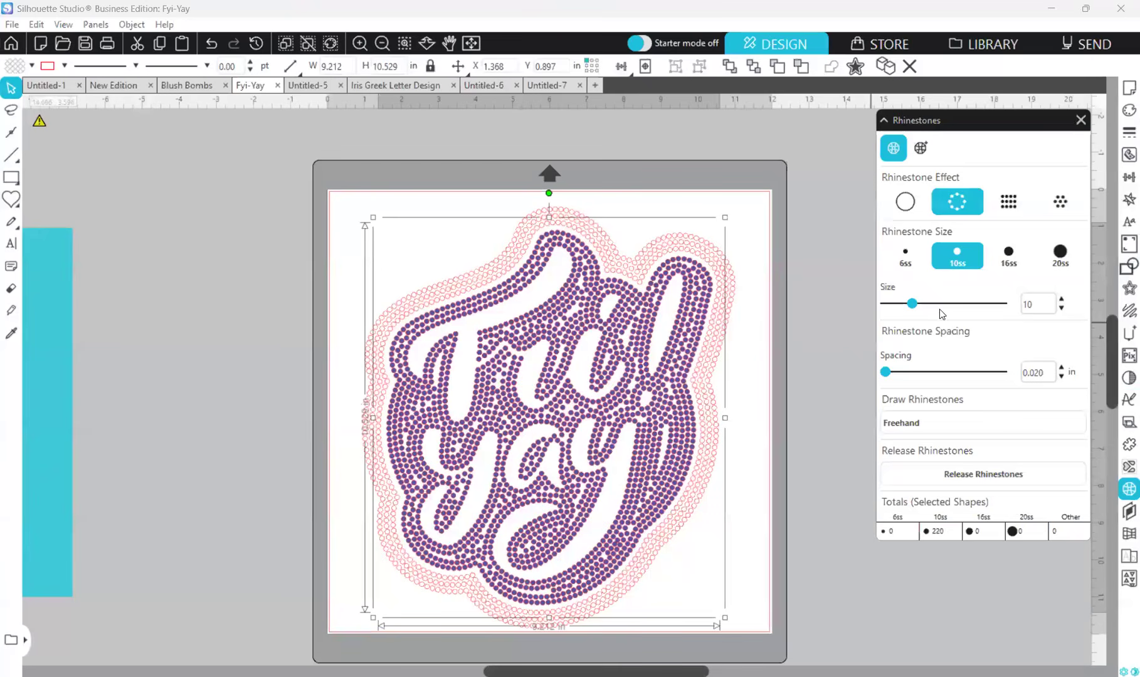
{"action": "left_click", "coordinate": [1061, 369]}
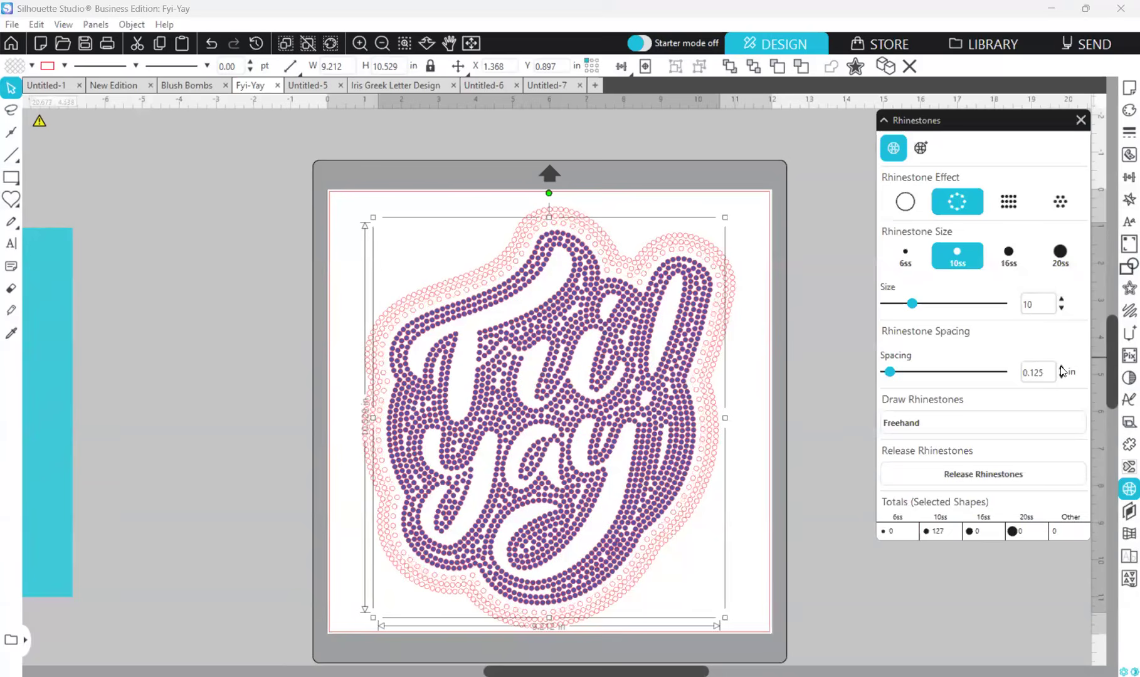
{"action": "left_click", "coordinate": [1061, 369]}
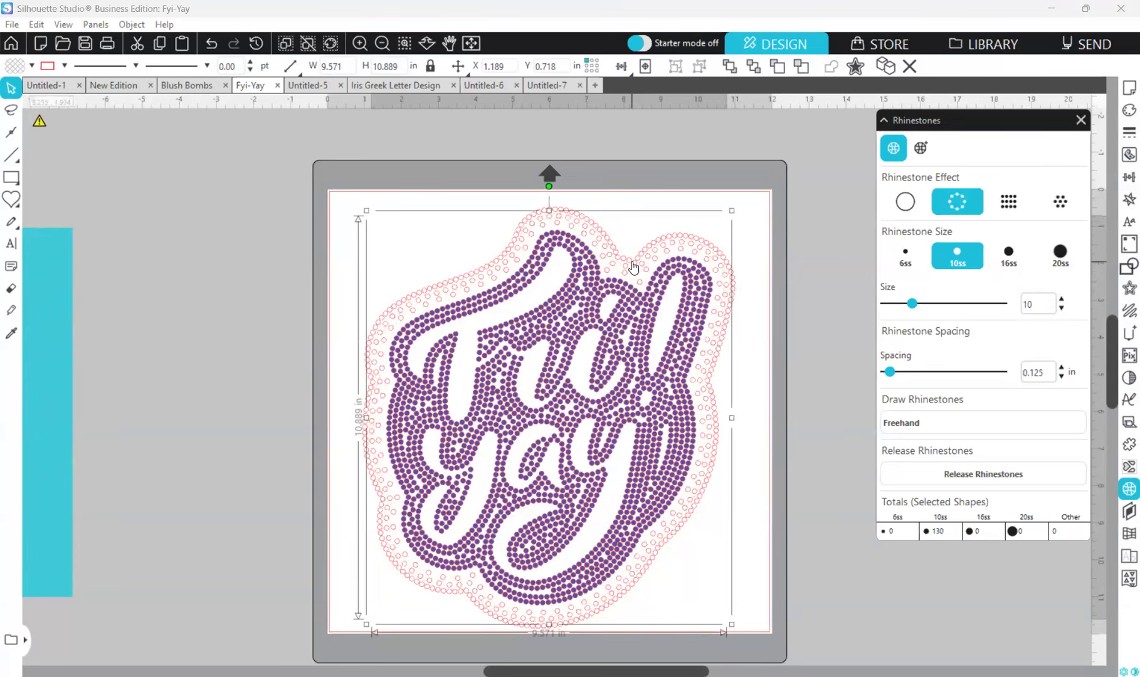
- Widen the outermost outline's rhinestone spacing to 0.375 in
{"action": "left_click", "coordinate": [630, 262]}
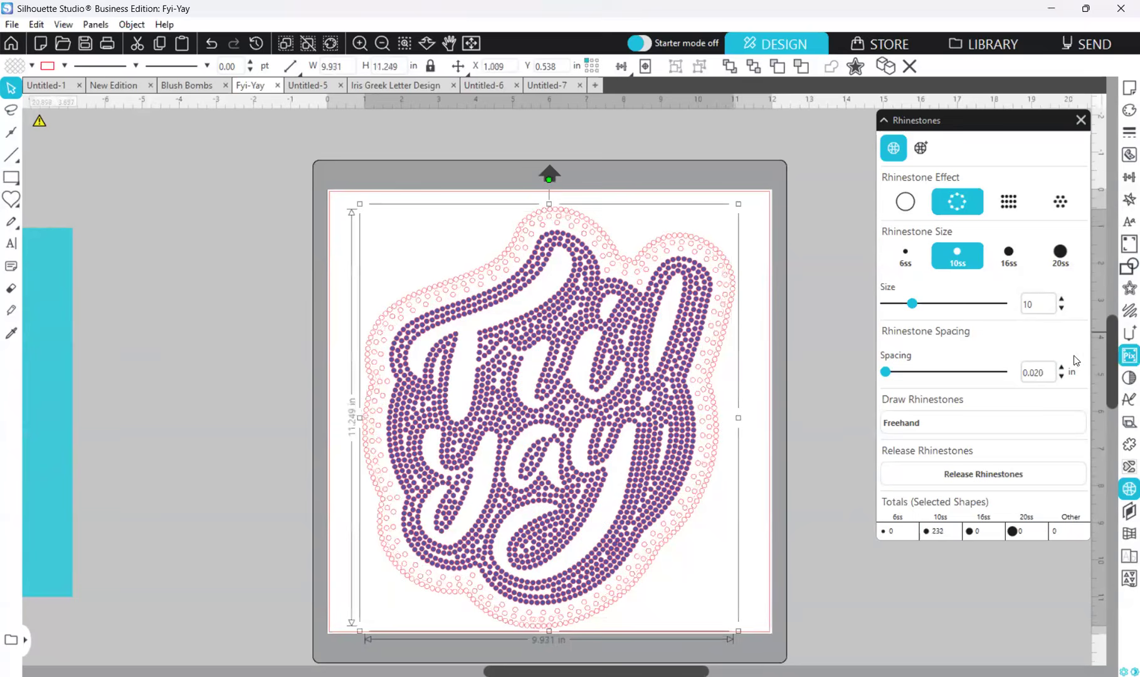
{"action": "left_click", "coordinate": [1062, 367]}
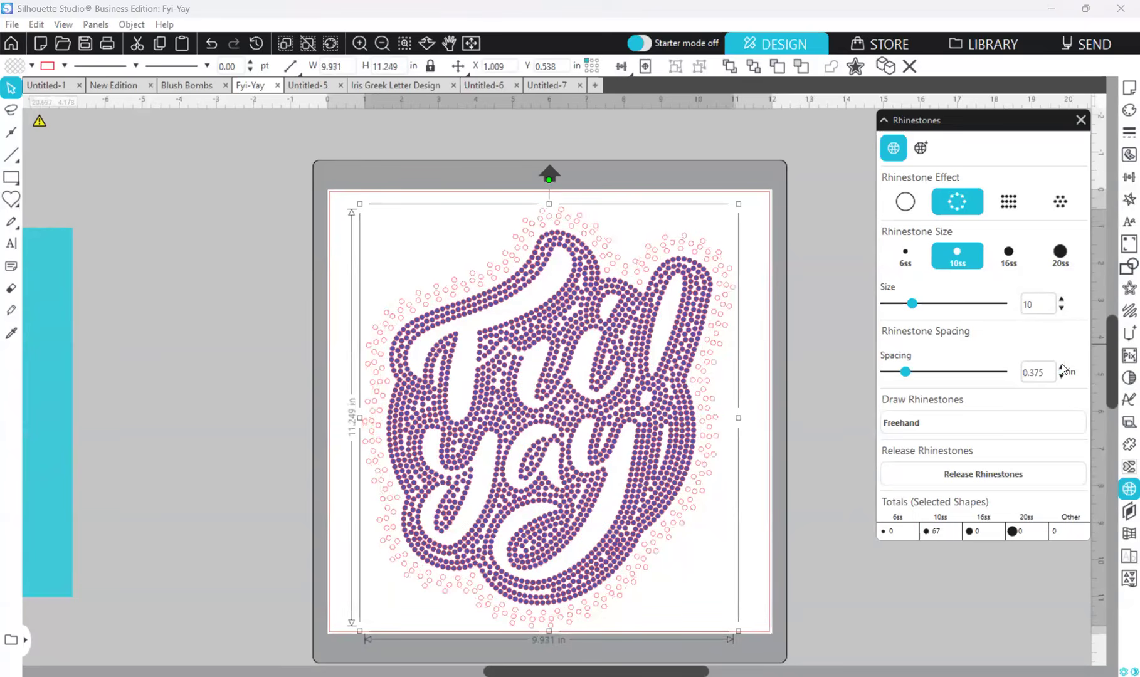
{"action": "left_click", "coordinate": [1062, 368]}
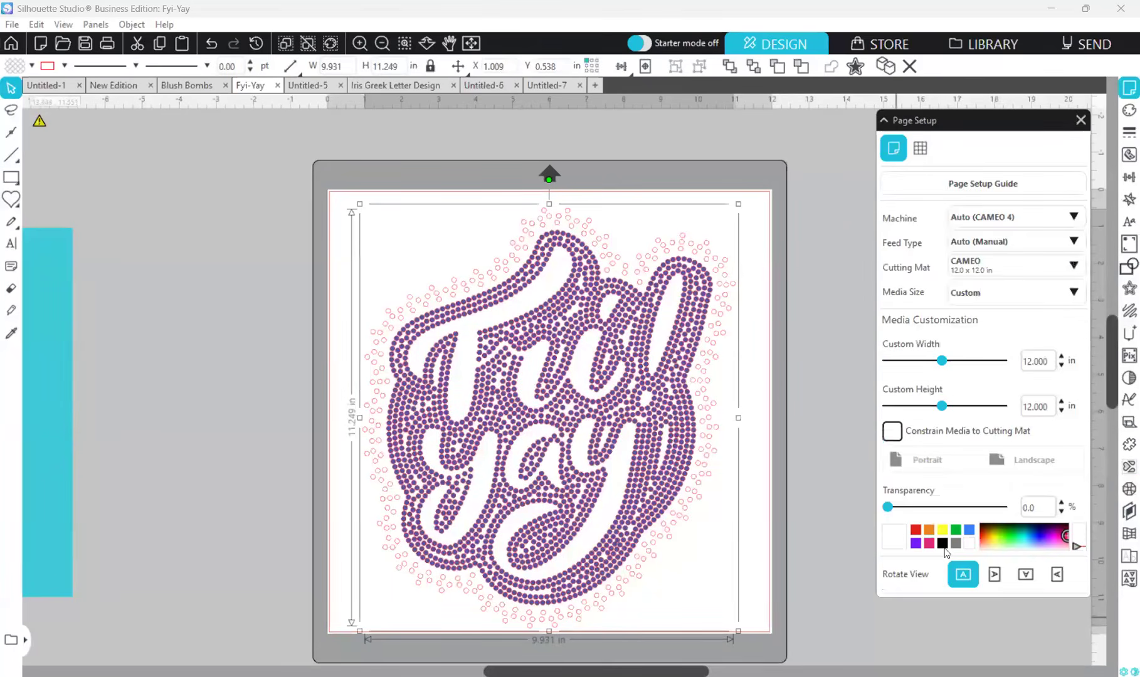
- Set the page color to black and fill the rhinestone design and its three surrounding outlines with white
{"action": "left_click", "coordinate": [944, 544]}
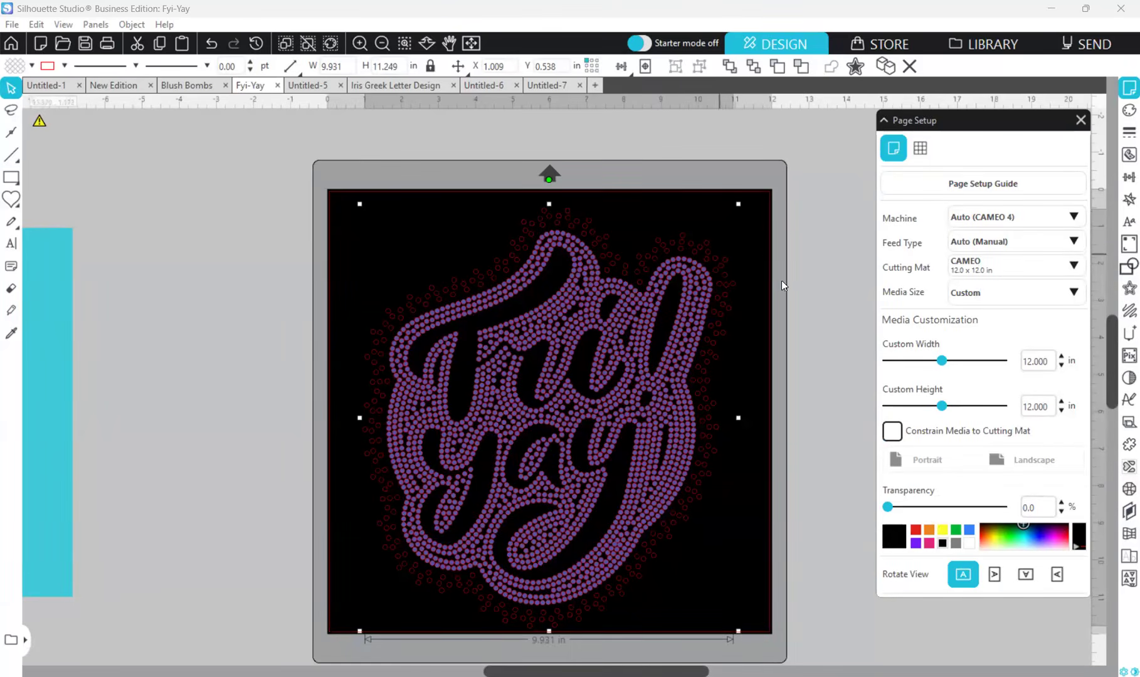
{"action": "left_click_drag", "start_coordinate": [772, 214], "coordinate": [696, 266]}
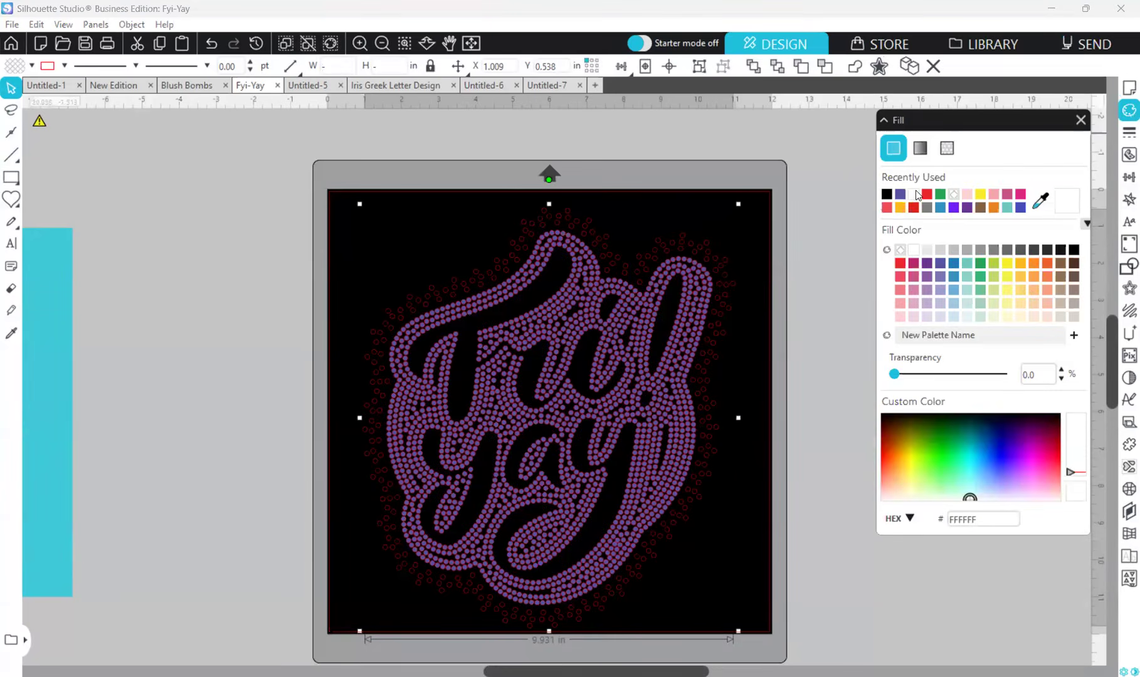
{"action": "left_click", "coordinate": [916, 194]}
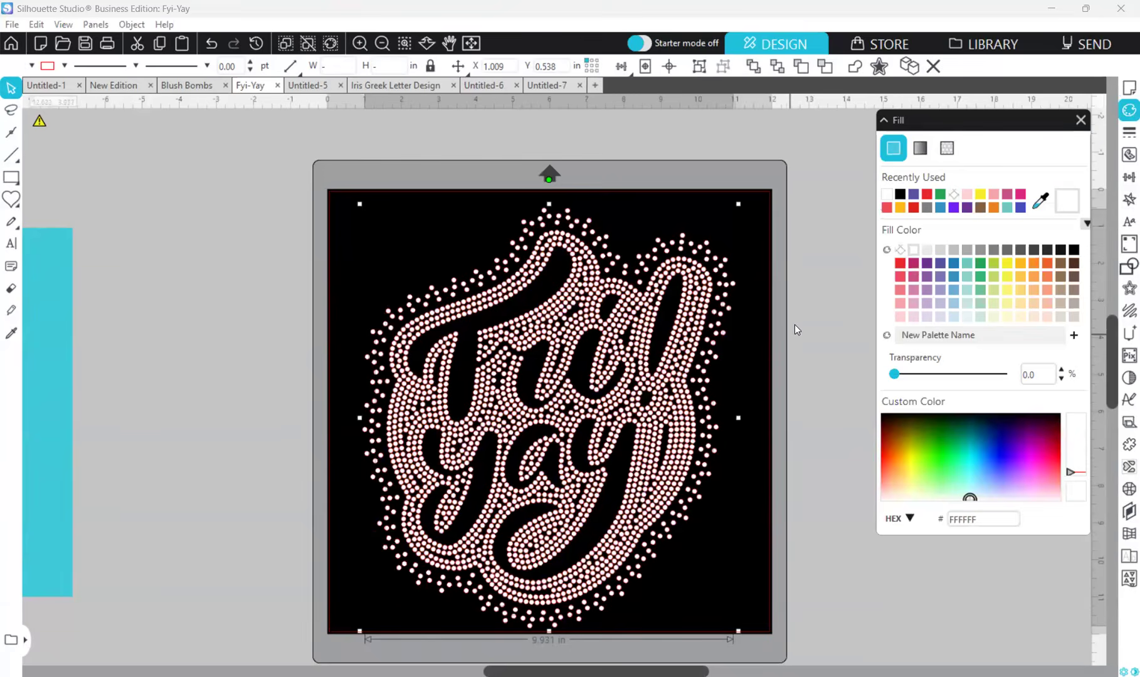
{"action": "left_click", "coordinate": [829, 278]}
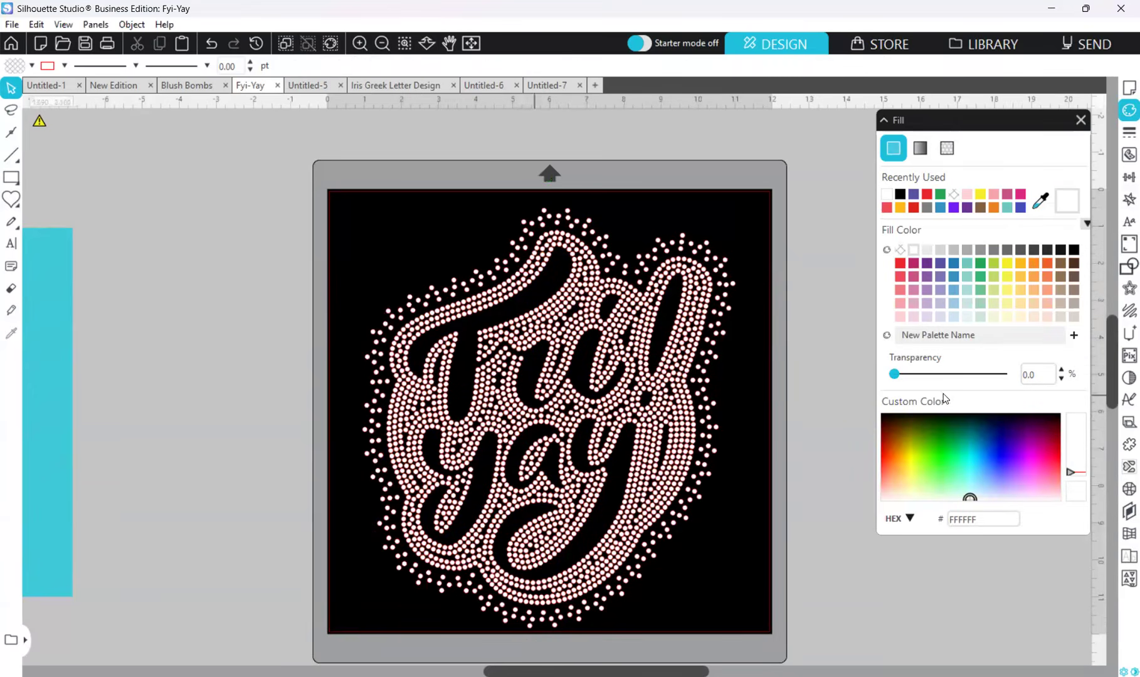
{"action": "left_click", "coordinate": [557, 419]}
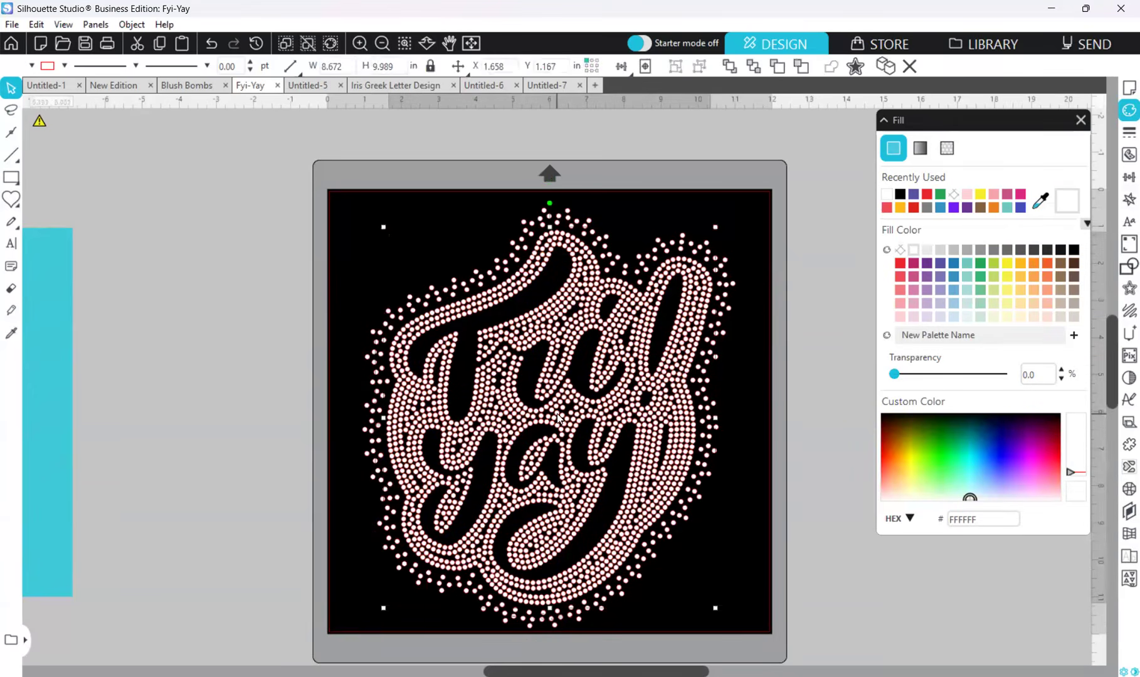
- Fill the Fri! yay rhinestone design with purple
{"action": "left_click", "coordinate": [913, 197]}
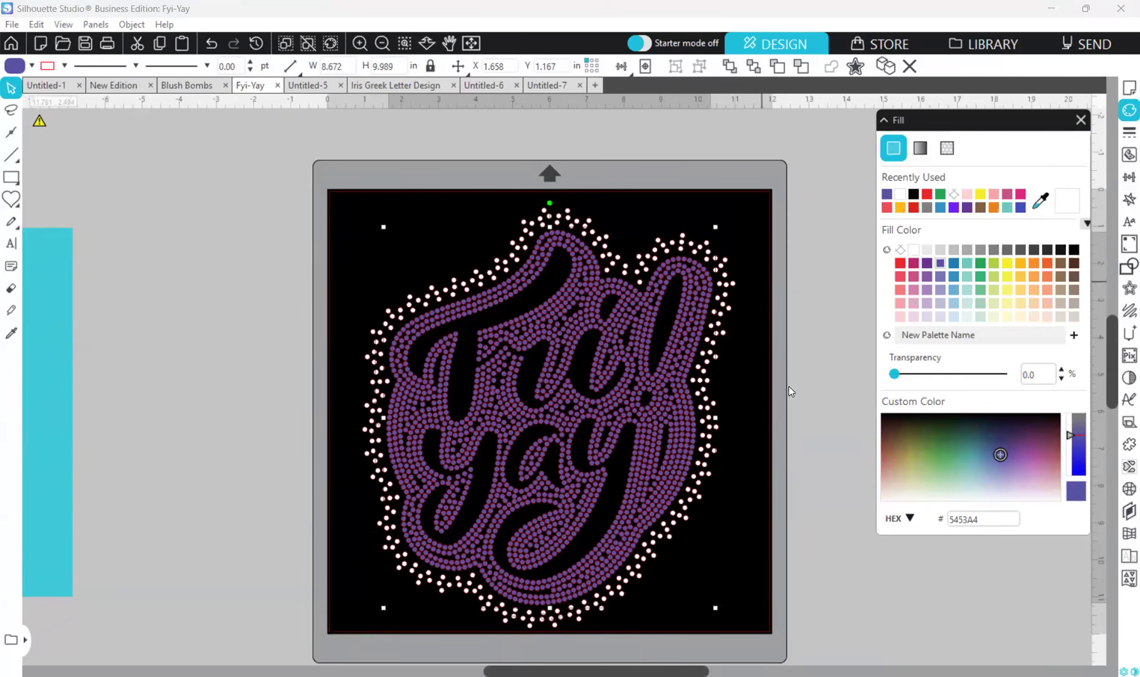
- Widen the rhinestone spacing of the middle outline to 1.000 in
{"action": "left_click", "coordinate": [703, 395]}
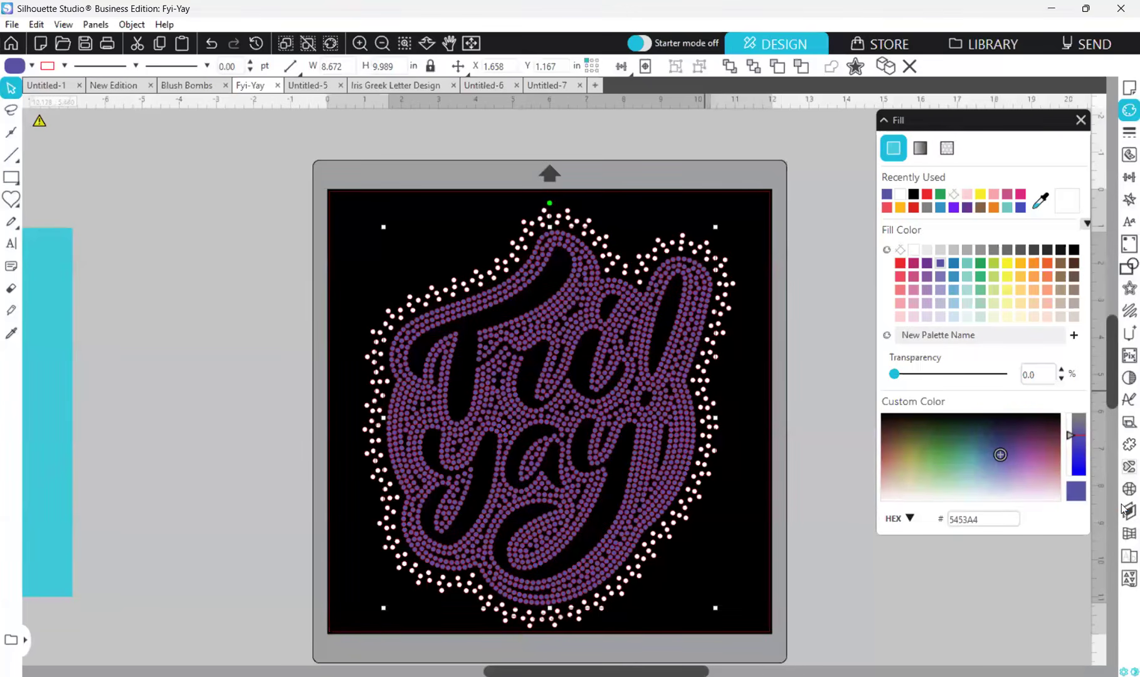
{"action": "left_click", "coordinate": [1060, 367]}
{"action": "left_click", "coordinate": [1060, 368]}
{"action": "left_click", "coordinate": [1060, 368]}
{"action": "left_click", "coordinate": [1060, 368]}
{"action": "left_click", "coordinate": [1060, 368]}
{"action": "left_click", "coordinate": [1060, 368]}
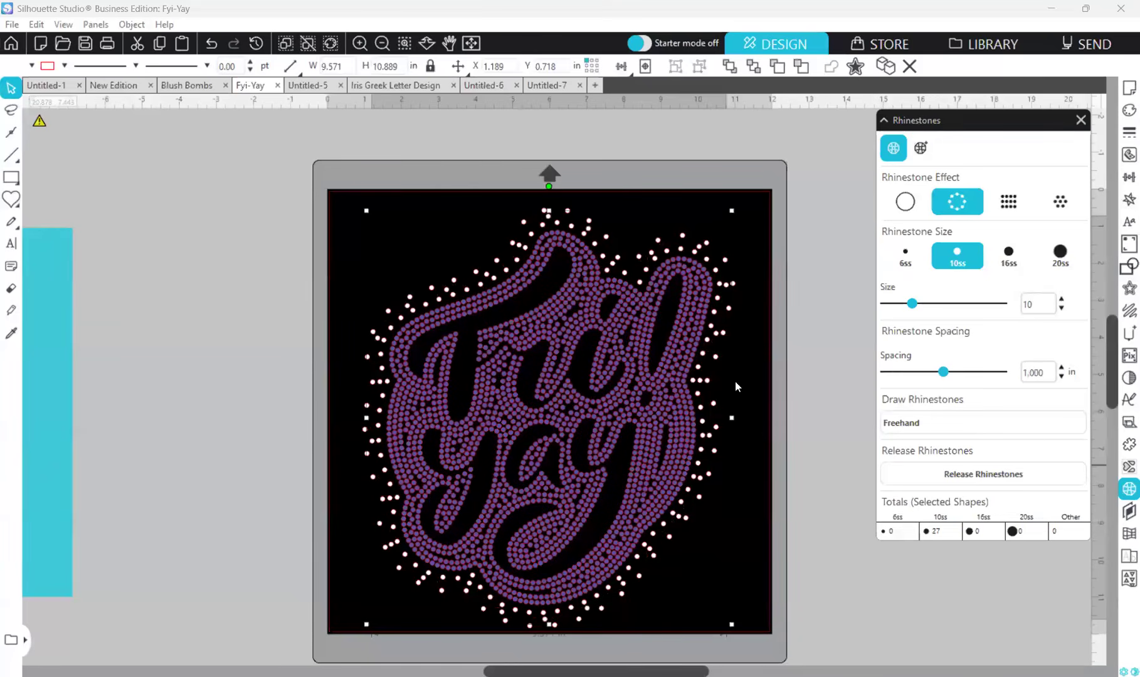
- Widen the rhinestone spacing of the innermost outline to 0.875 in
{"action": "left_click", "coordinate": [693, 384]}
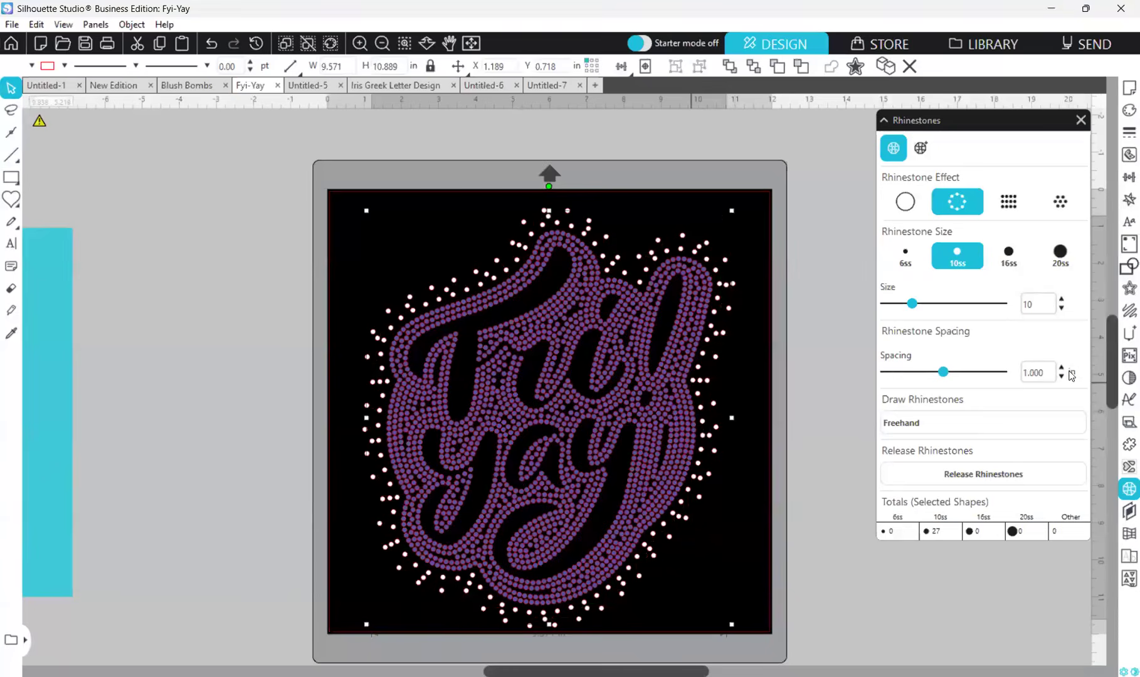
{"action": "left_click", "coordinate": [1062, 368]}
{"action": "left_click", "coordinate": [1062, 367]}
{"action": "left_click", "coordinate": [1061, 368]}
{"action": "left_click", "coordinate": [1061, 368]}
{"action": "left_click", "coordinate": [1062, 367]}
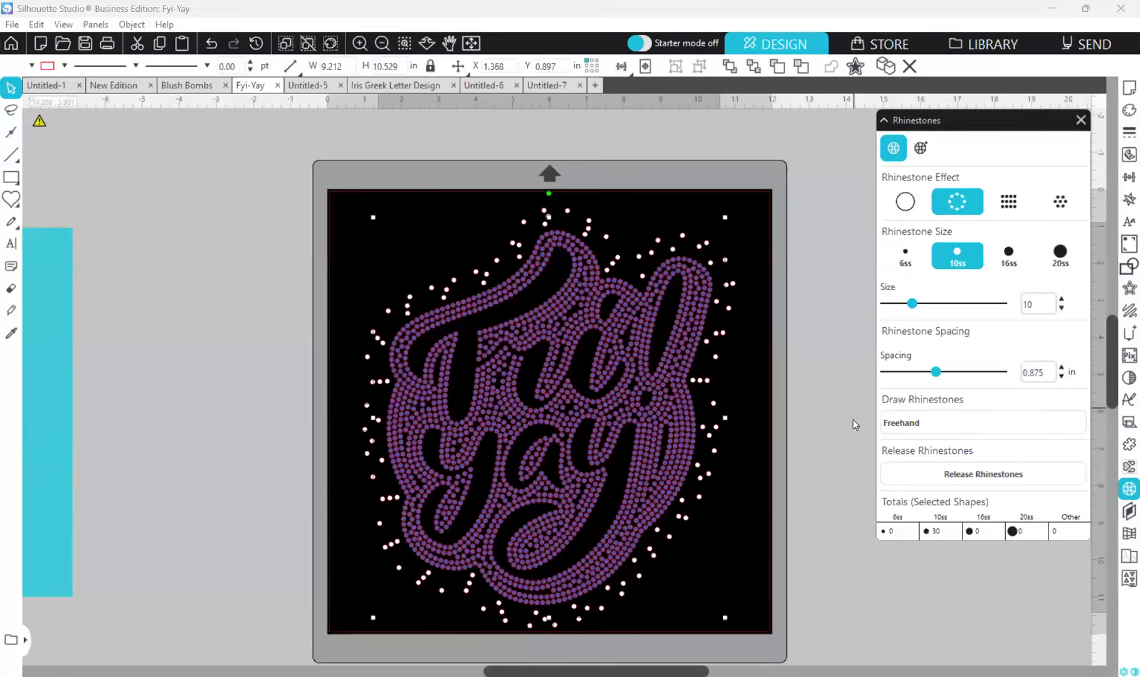
- Reduce the rhinestone spacing of the outermost outline to 0.000 in
{"action": "left_click", "coordinate": [714, 409]}
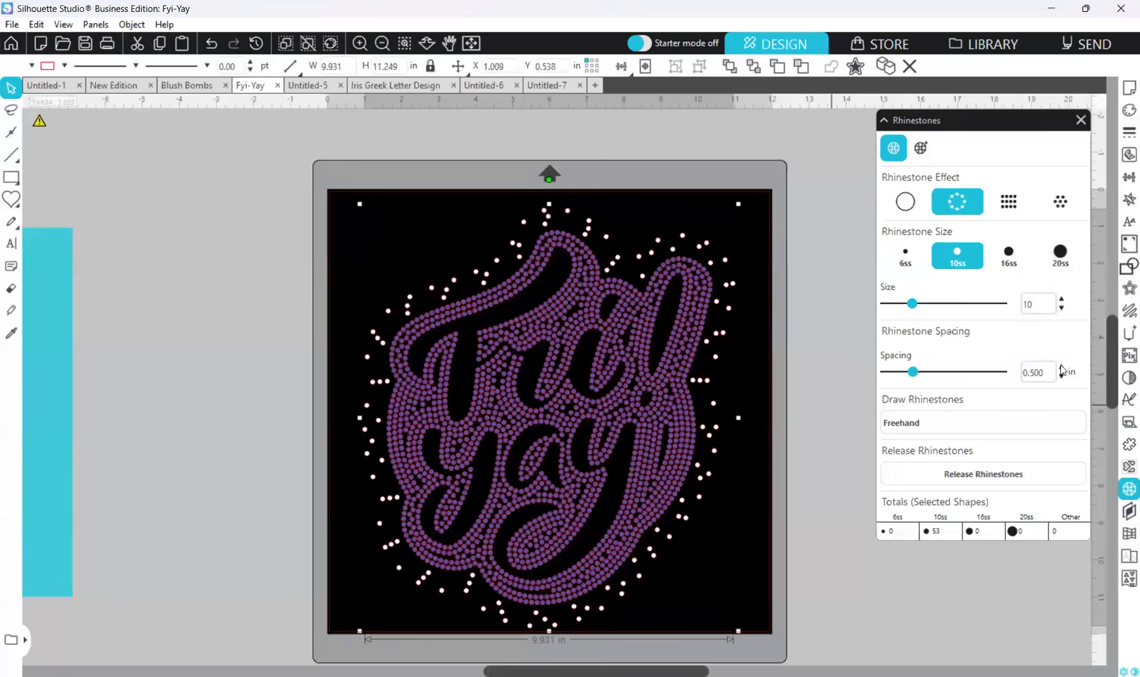
{"action": "left_click", "coordinate": [1061, 376]}
{"action": "left_click", "coordinate": [1061, 377]}
{"action": "left_click", "coordinate": [1061, 377]}
{"action": "left_click", "coordinate": [1061, 377]}
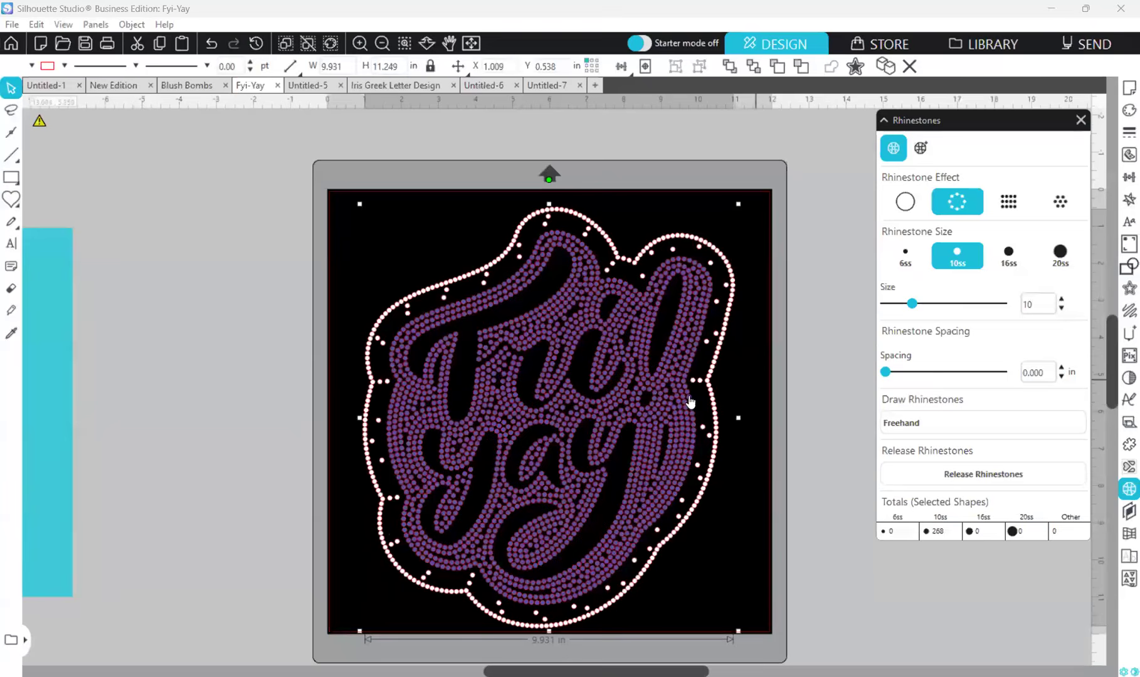
- Set the rhinestone spacing of the outermost outline to 0.500 in
{"action": "left_click", "coordinate": [1061, 368]}
{"action": "left_click", "coordinate": [1061, 369]}
{"action": "left_click", "coordinate": [1061, 368]}
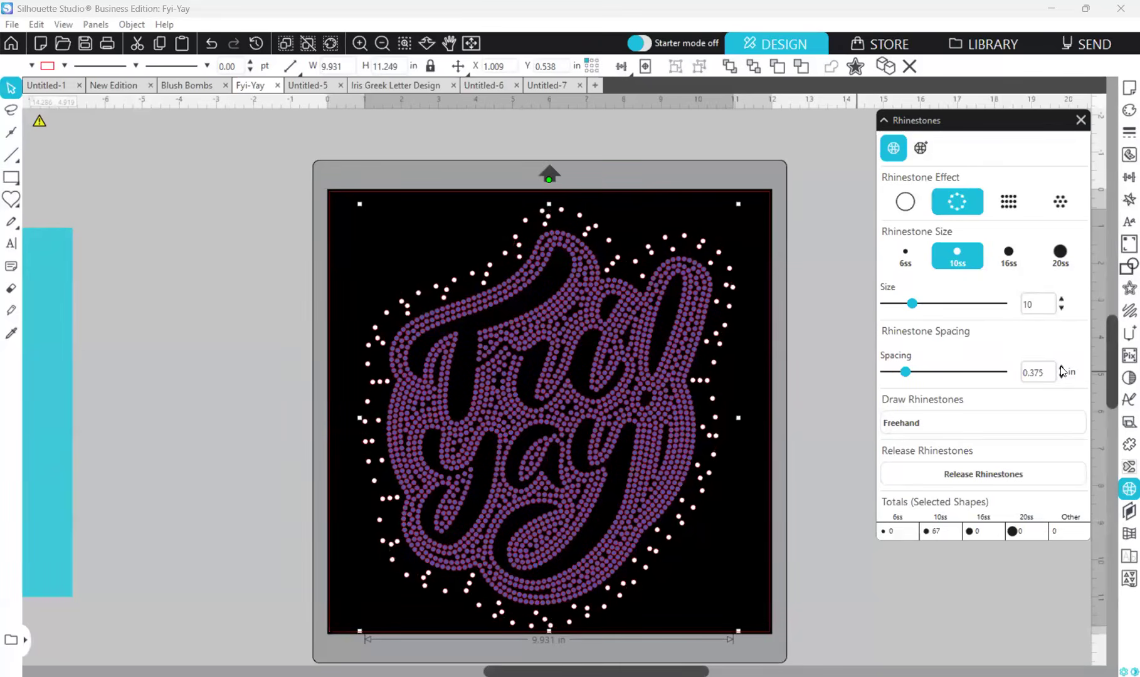
{"action": "left_click", "coordinate": [1061, 368]}
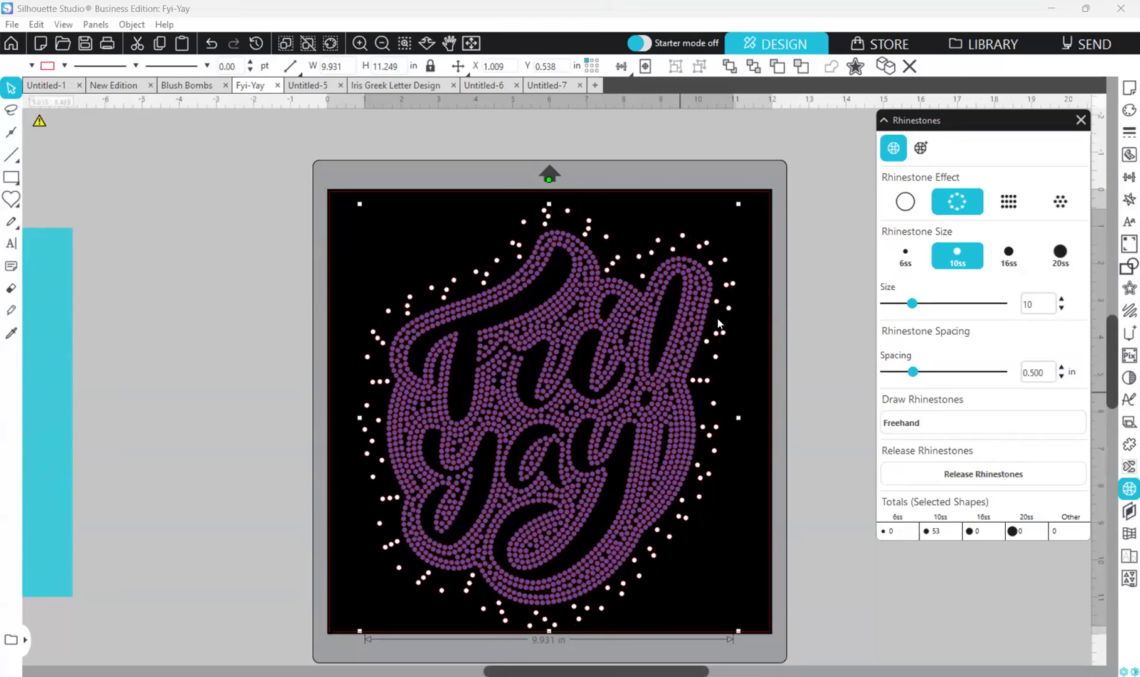
- Reduce the rhinestone spacing of the innermost outline to 0.250 in
{"action": "left_click", "coordinate": [694, 382]}
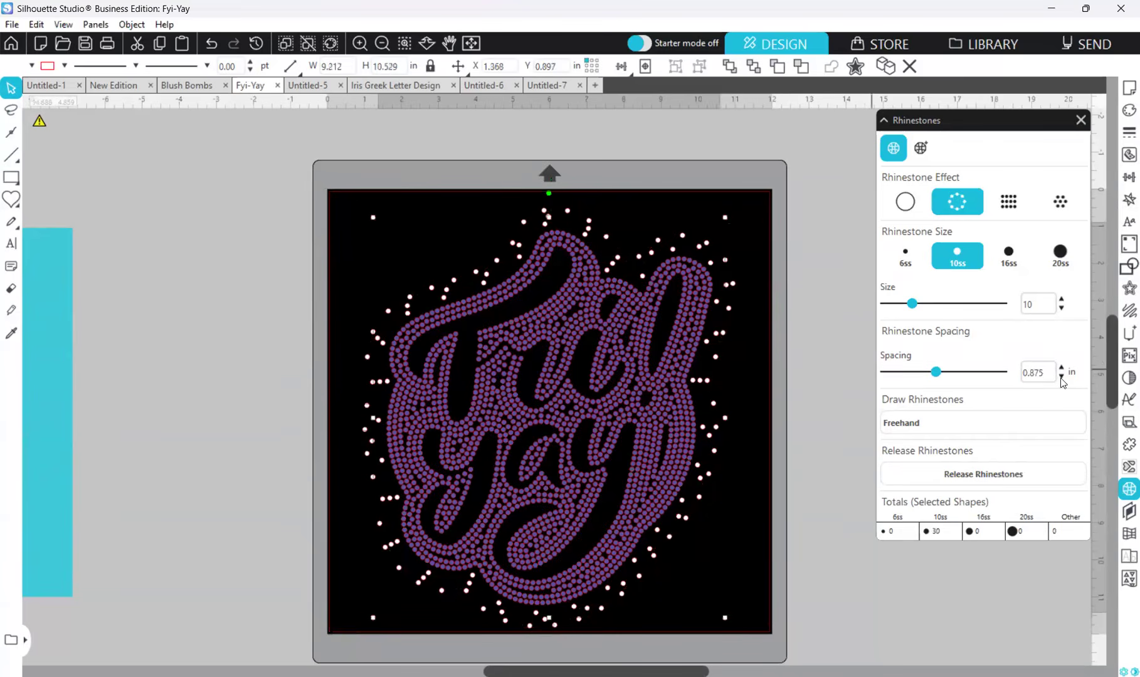
{"action": "left_click", "coordinate": [1061, 376]}
{"action": "left_click", "coordinate": [1062, 376]}
{"action": "left_click", "coordinate": [1061, 376]}
{"action": "left_click", "coordinate": [1061, 376]}
{"action": "left_click", "coordinate": [1062, 377]}
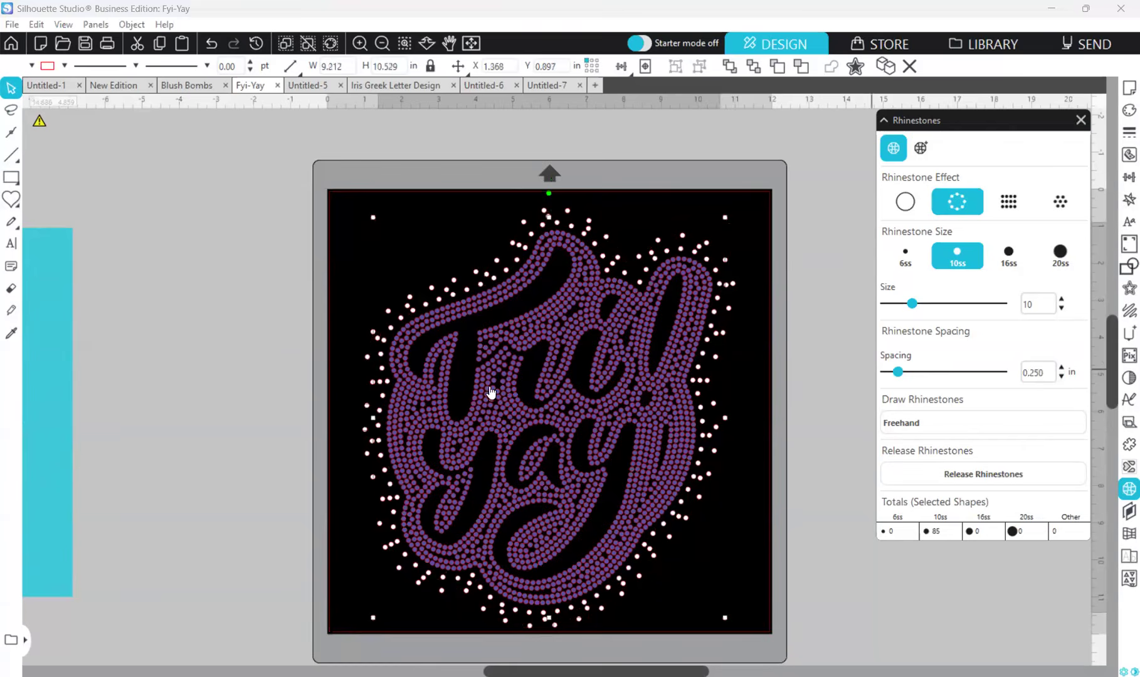
- Set the rhinestone spacing of the middle outline to 0.750 in
{"action": "left_click", "coordinate": [700, 385]}
{"action": "left_click", "coordinate": [1061, 368]}
{"action": "left_click", "coordinate": [1062, 368]}
{"action": "left_click", "coordinate": [1062, 376]}
{"action": "left_click", "coordinate": [1062, 377]}
{"action": "left_click", "coordinate": [1061, 377]}
{"action": "left_click", "coordinate": [1062, 377]}
{"action": "left_click", "coordinate": [1061, 376]}
{"action": "left_click", "coordinate": [1062, 376]}
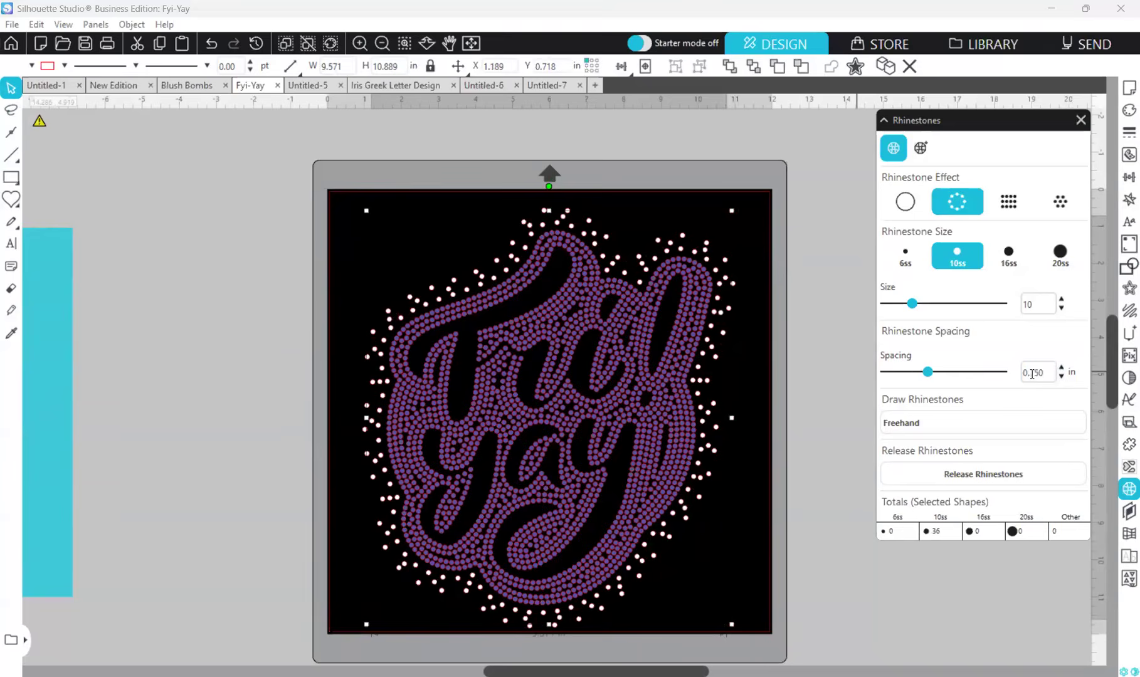
- Fine-tune the middle outline's rhinestone spacing to 0.635 in
{"action": "double_click", "coordinate": [1032, 372]}
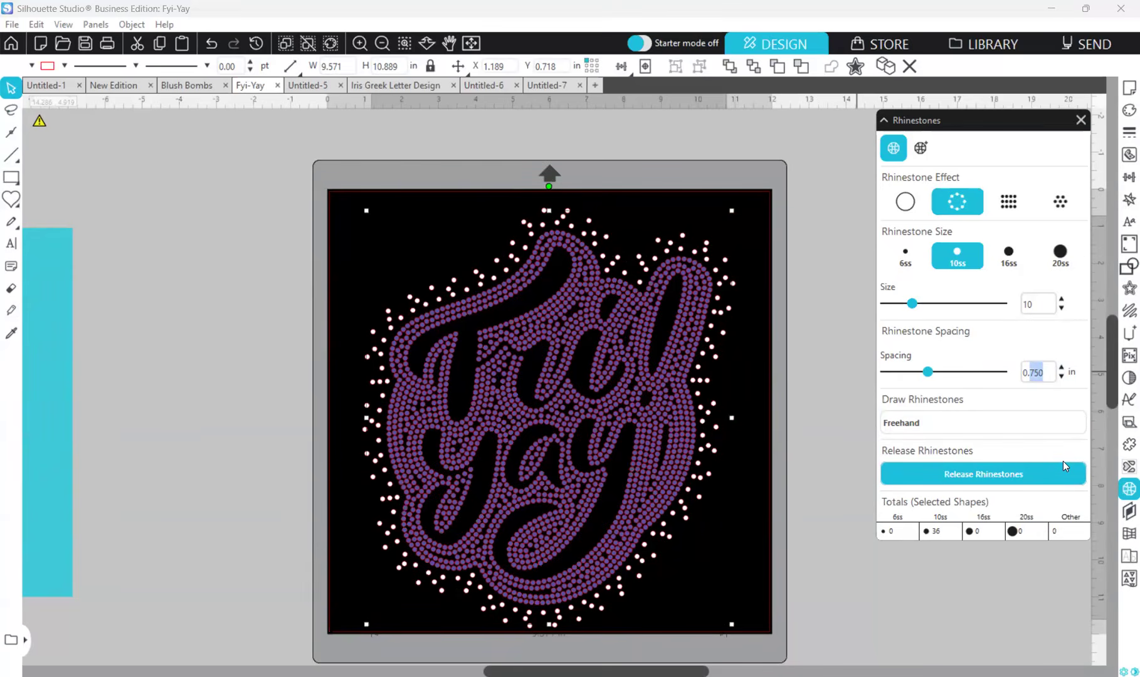
{"action": "type", "text": "635"}
{"action": "key", "text": "Return"}
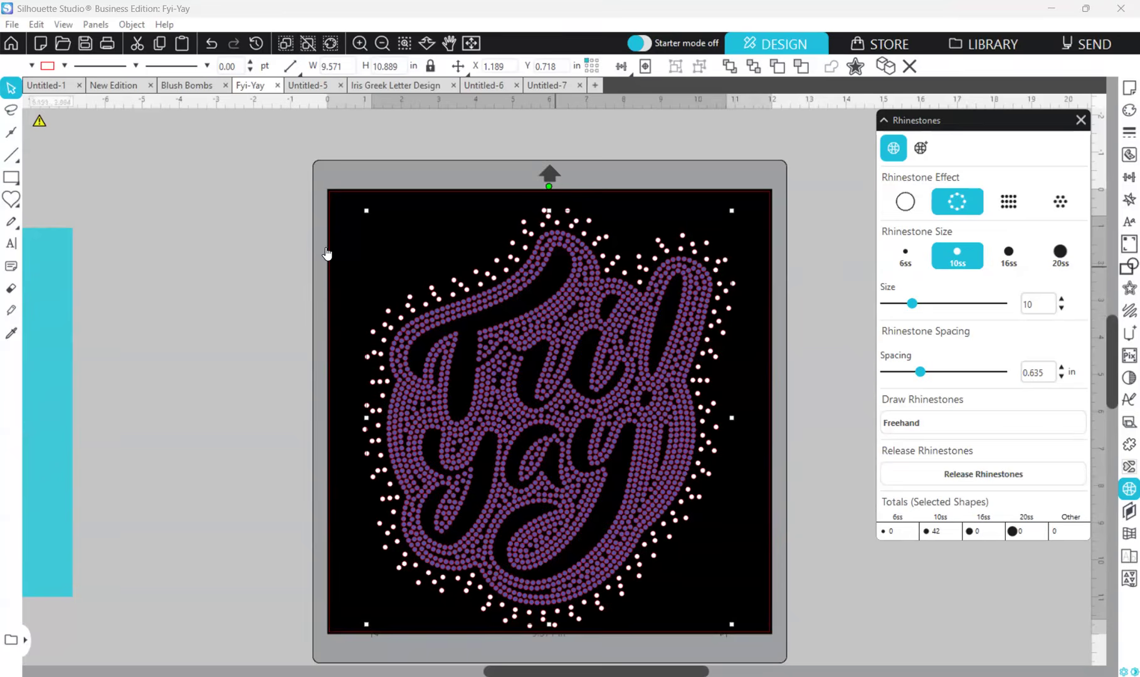
- Remove the rhinestone effect from the Fri! yay design and its three outlines, and undo the removal
{"action": "left_click_drag", "start_coordinate": [345, 211], "coordinate": [796, 640]}
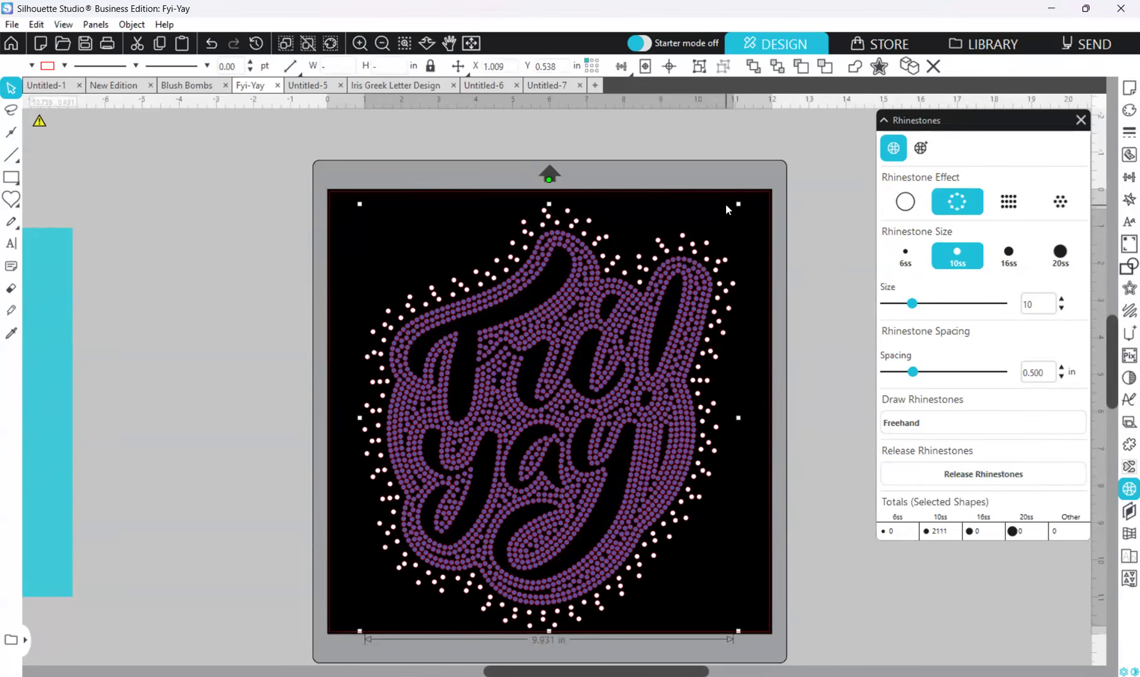
{"action": "left_click", "coordinate": [907, 200]}
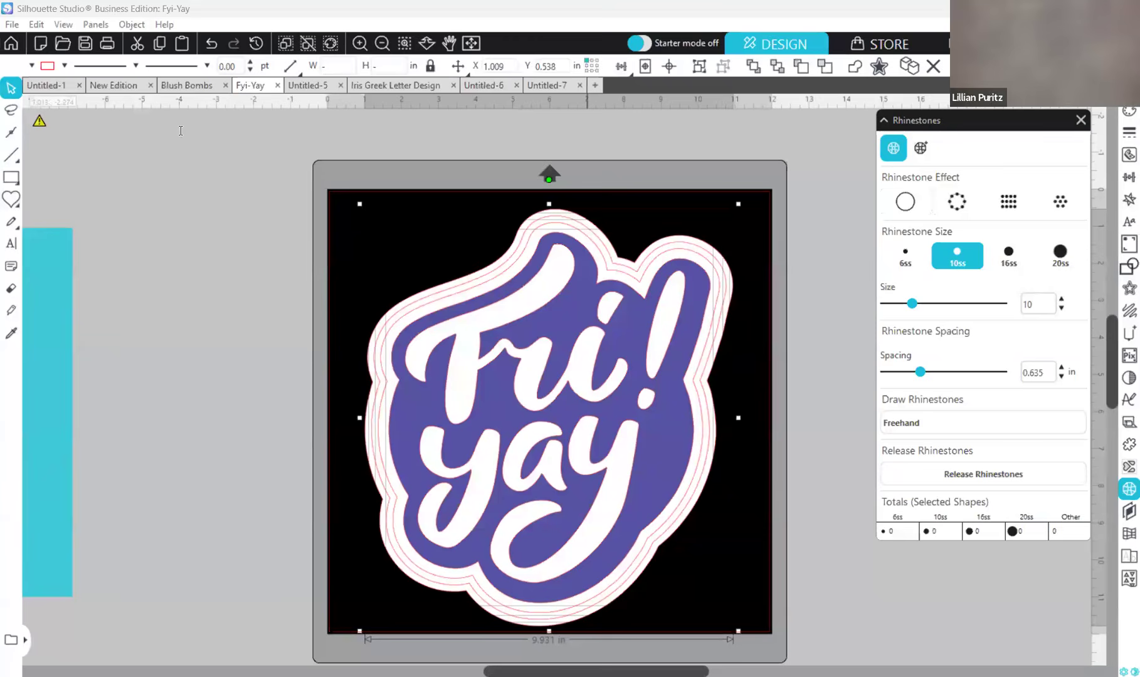
{"action": "left_click", "coordinate": [211, 46]}
{"action": "left_click", "coordinate": [224, 44]}
{"action": "left_click", "coordinate": [214, 44]}
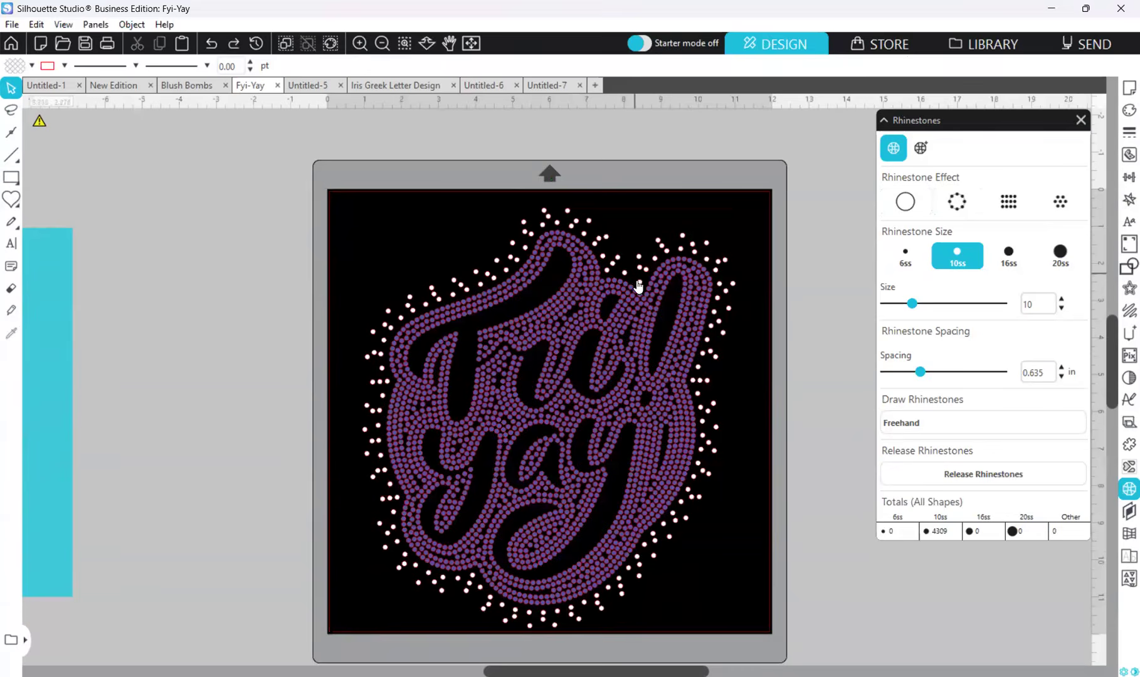
- Tighten the innermost outline's rhinestone spacing to 0.020 in
{"action": "left_click", "coordinate": [723, 308]}
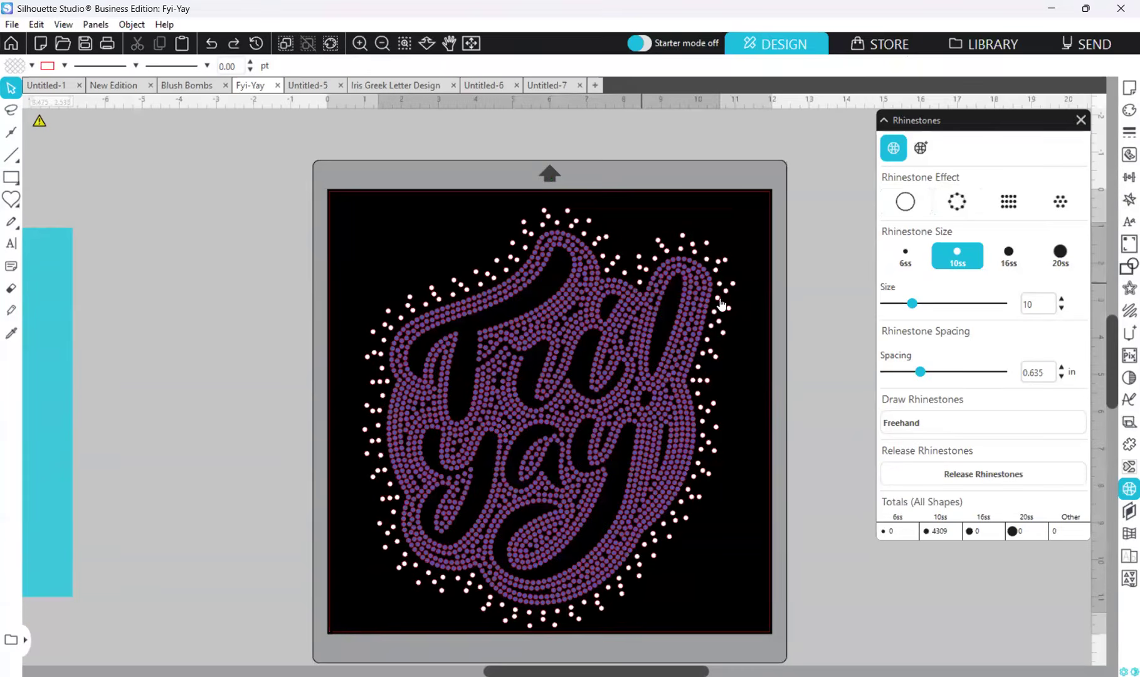
{"action": "left_click", "coordinate": [1061, 378]}
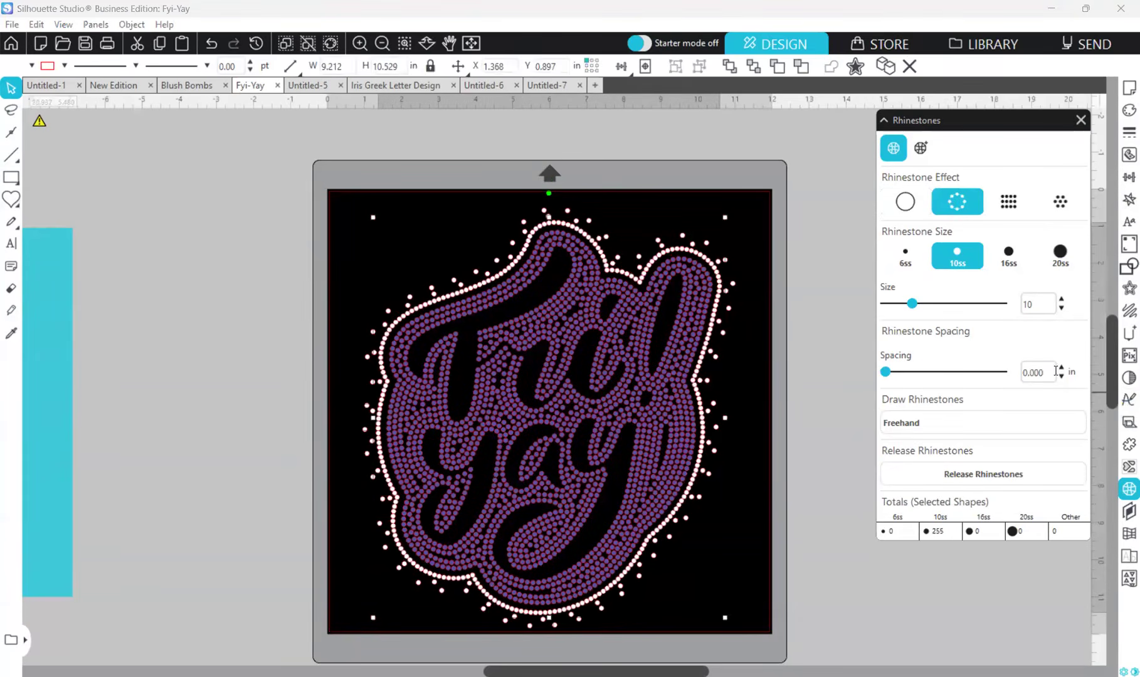
{"action": "left_click_drag", "start_coordinate": [1030, 372], "coordinate": [1068, 373]}
{"action": "type", "text": "0.020"}
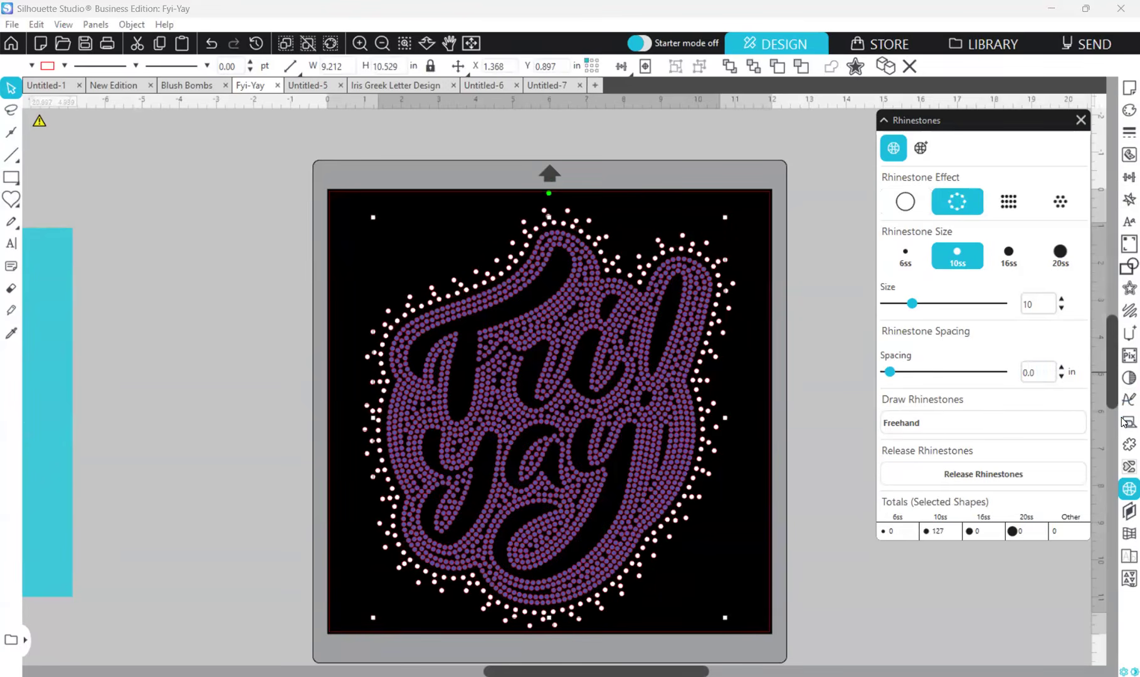
{"action": "key", "text": "BackSpace"}
{"action": "key", "text": "BackSpace"}
{"action": "key", "text": "BackSpace"}
{"action": "key", "text": "Return"}
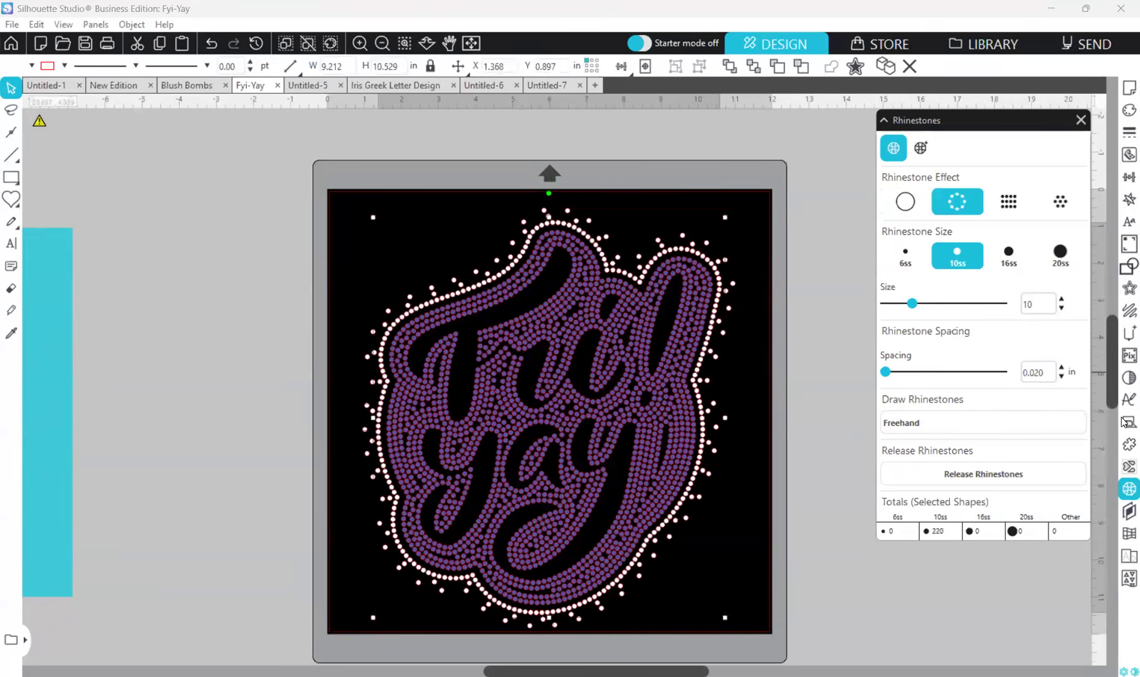
- Try a rhinestone spacing of 0.075 in on the innermost outline
{"action": "key", "text": "BackSpace"}
{"action": "key", "text": "BackSpace"}
{"action": "type", "text": "75"}
{"action": "key", "text": "Return"}
- Set the rhinestone spacing of the innermost outline to 0.100 in
{"action": "key", "text": "BackSpace"}
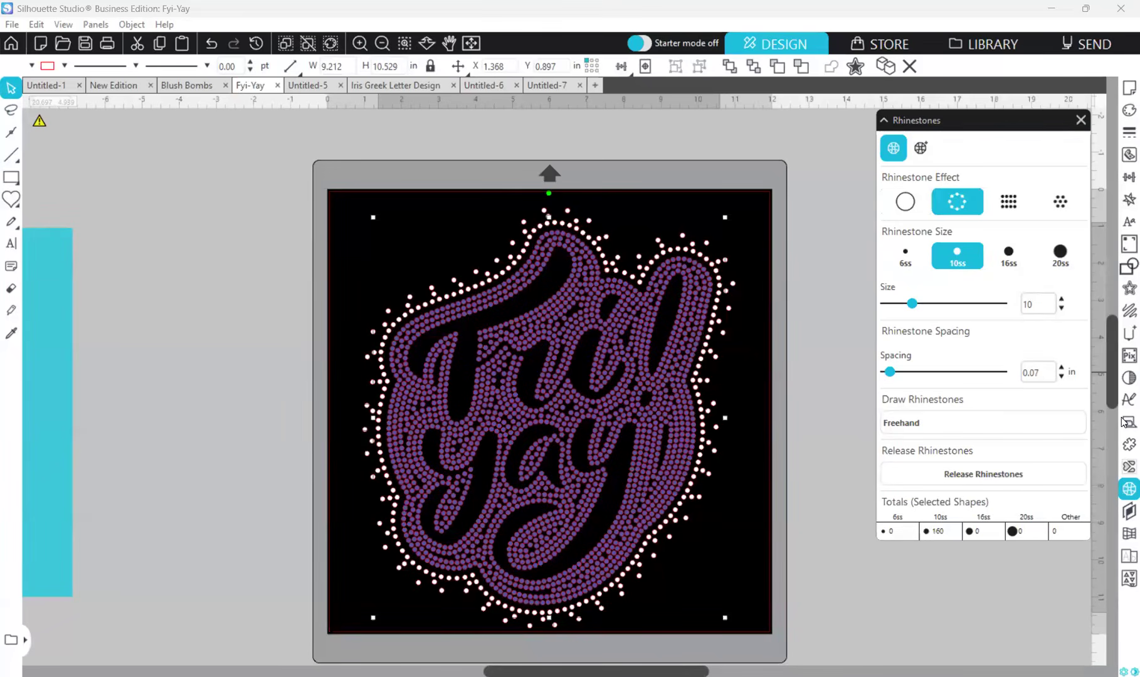
{"action": "type", "text": "100"}
{"action": "key", "text": "Return"}
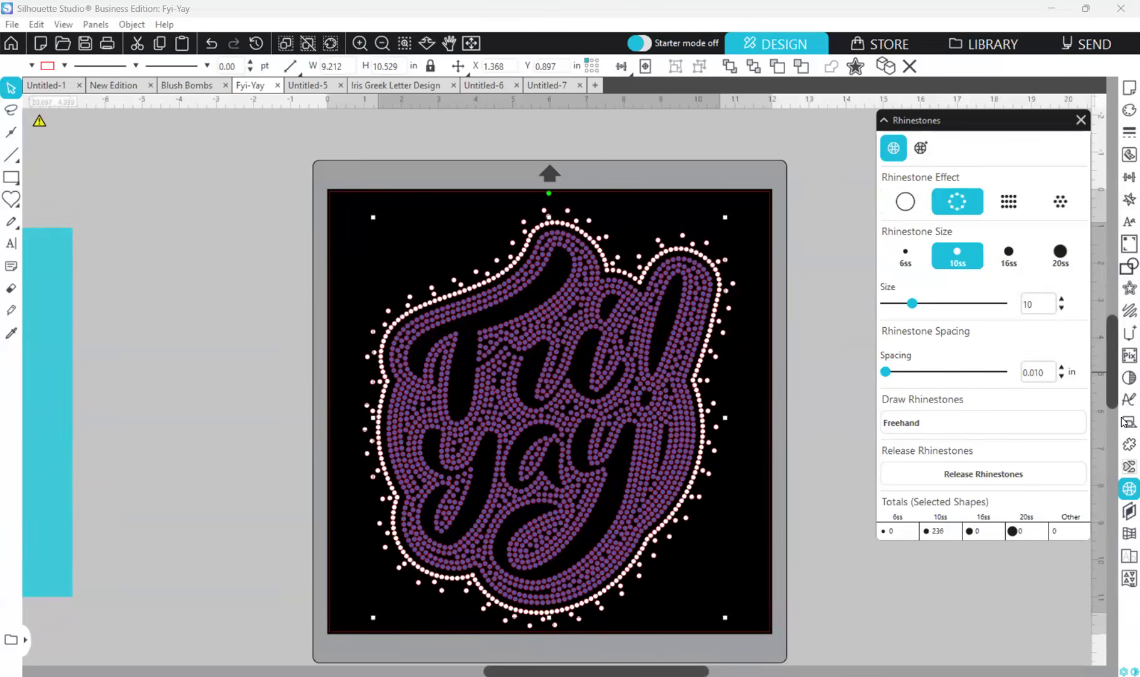
{"action": "key", "text": "BackSpace"}
{"action": "key", "text": "BackSpace"}
{"action": "key", "text": "BackSpace"}
{"action": "type", "text": "100"}
{"action": "key", "text": "Return"}
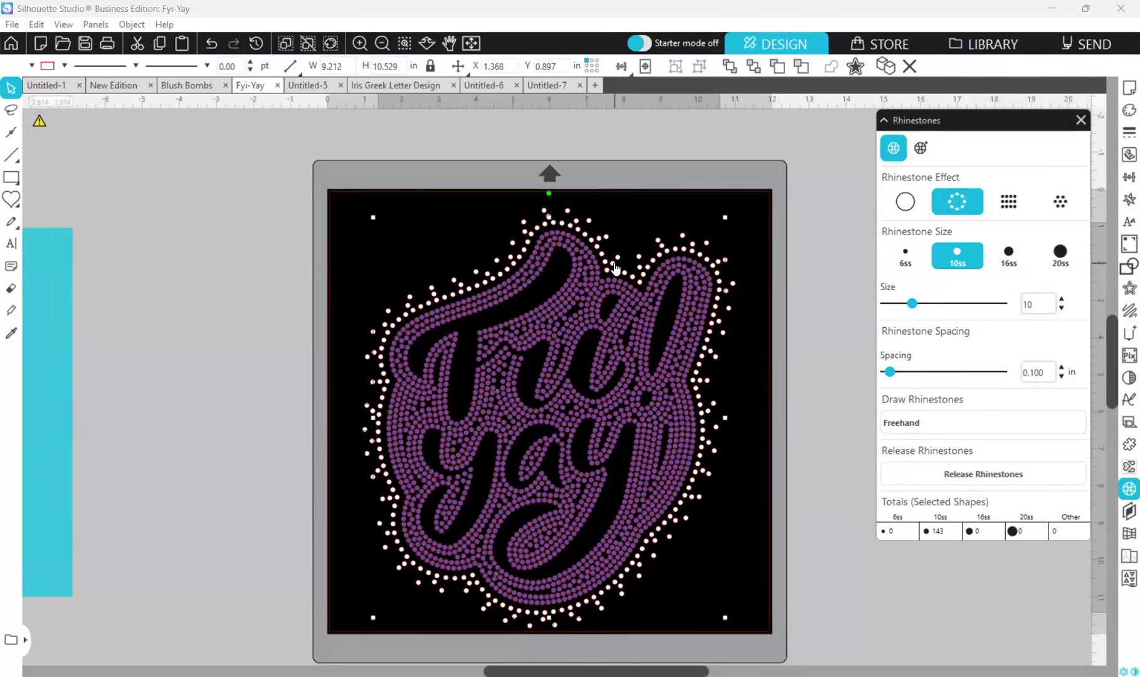
- Set the rhinestone spacing of the middle outline to 0.150 in
{"action": "left_click", "coordinate": [943, 372]}
{"action": "left_click_drag", "start_coordinate": [1030, 371], "coordinate": [1123, 409]}
{"action": "type", "text": "1"}
{"action": "key", "text": "Return"}
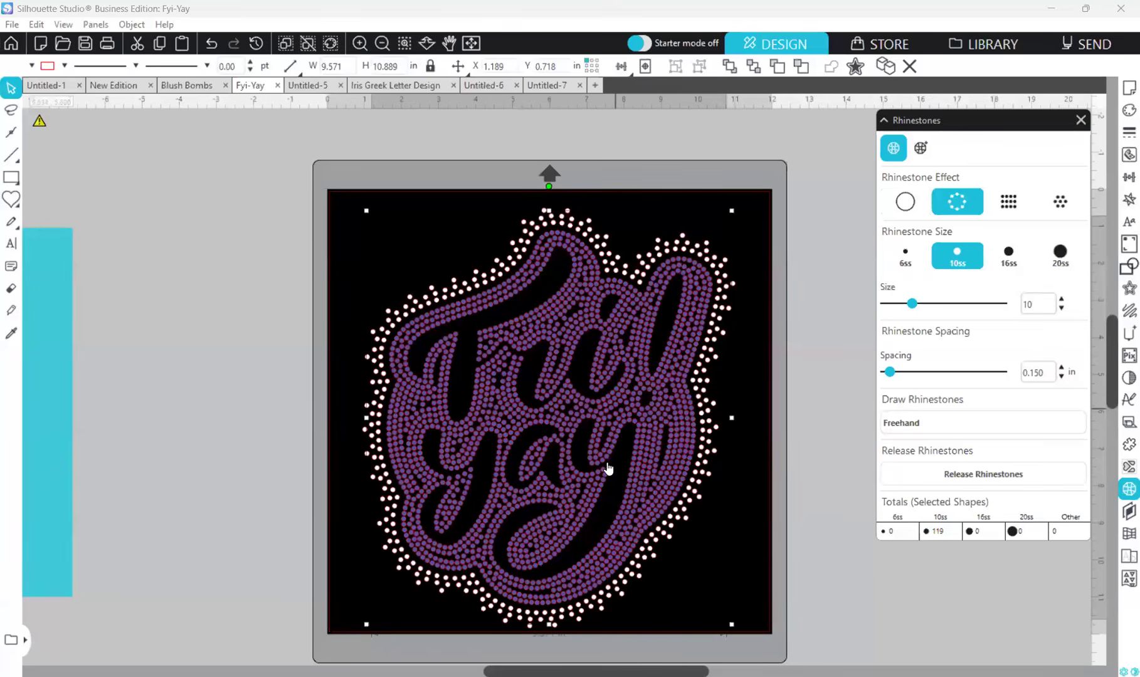
- Remove the red line color from the purple Fri! yay rhinestone design by making its line color transparent
{"action": "left_click", "coordinate": [667, 417]}
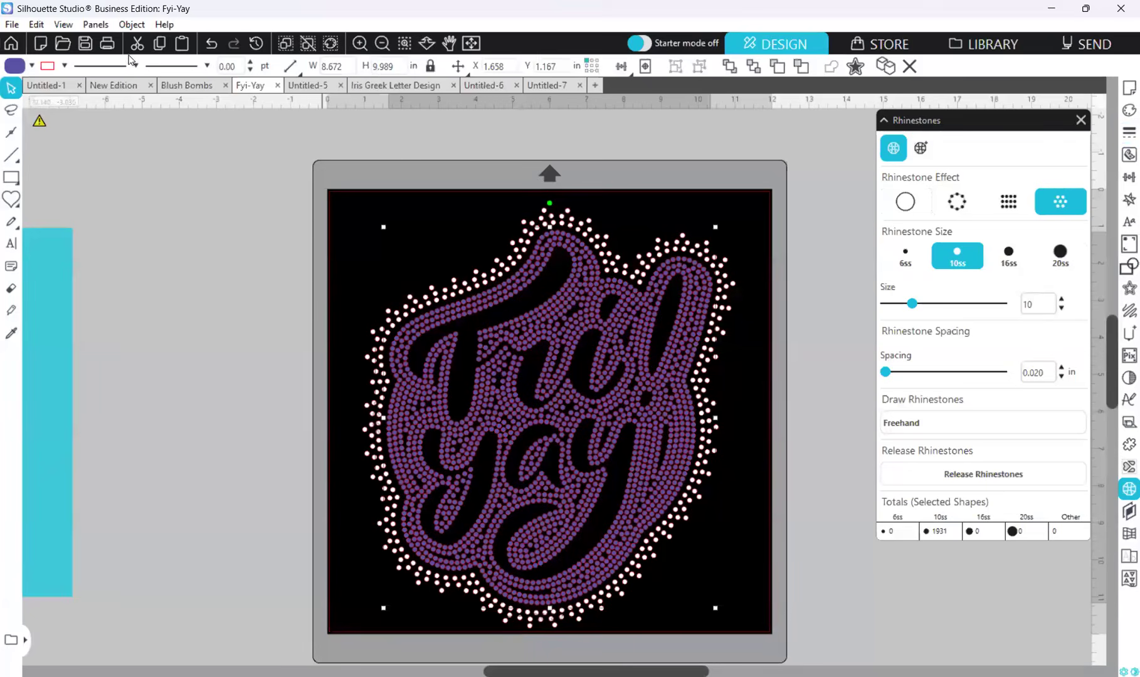
{"action": "left_click", "coordinate": [382, 42]}
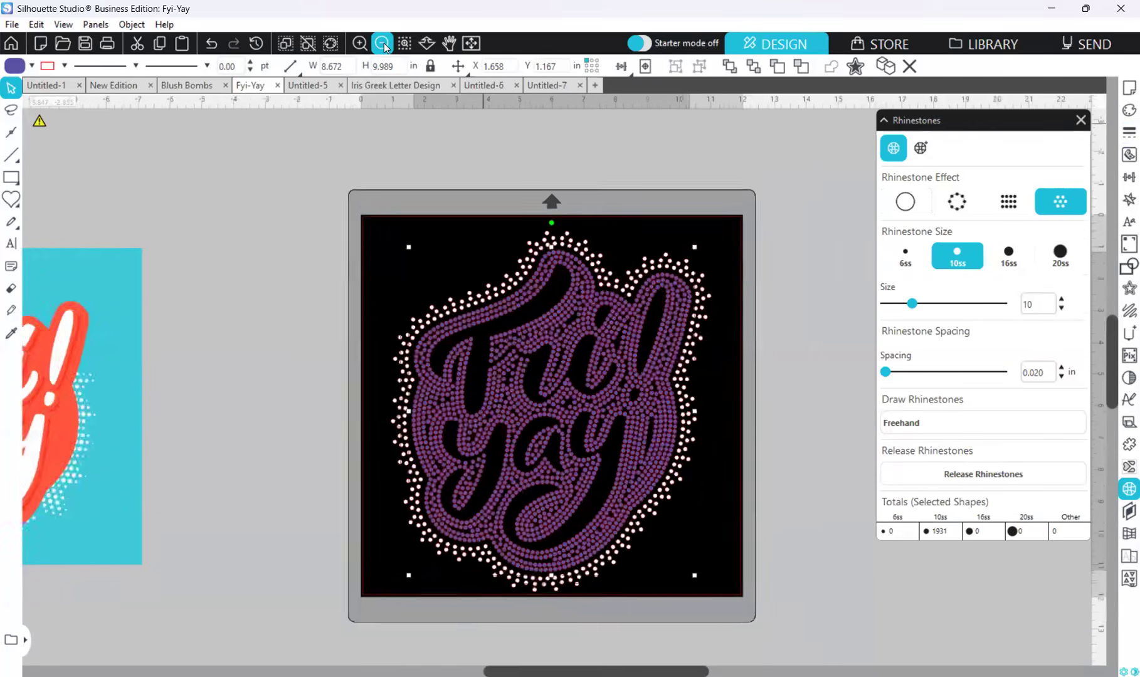
{"action": "left_click", "coordinate": [360, 42]}
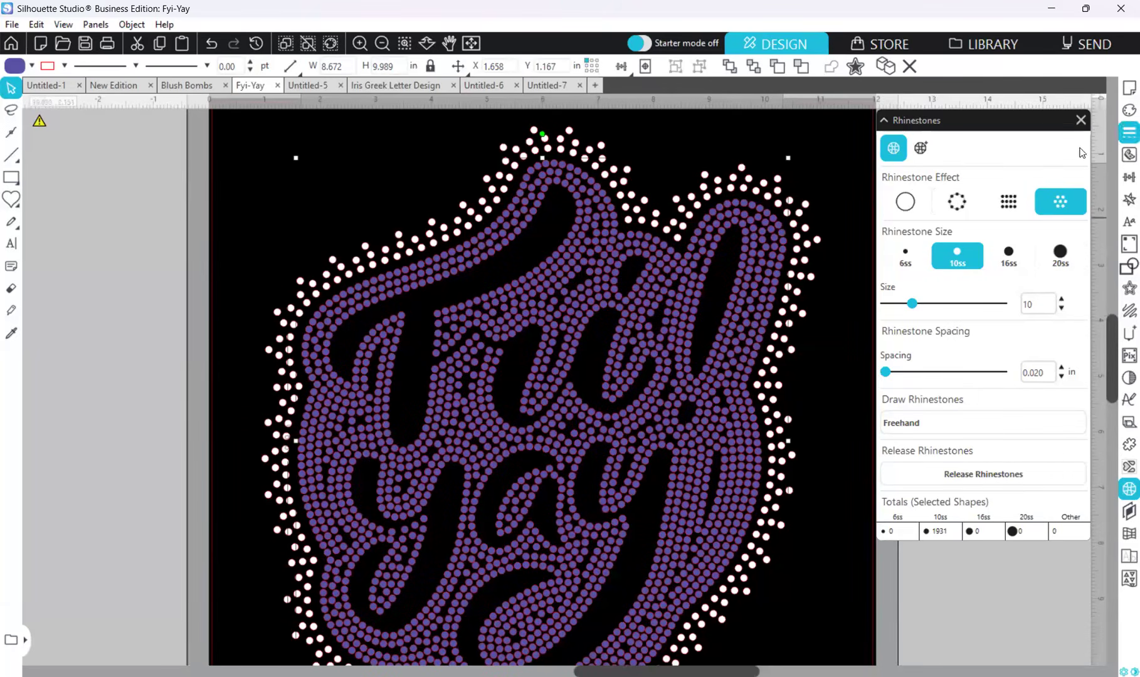
{"action": "left_click", "coordinate": [1125, 136]}
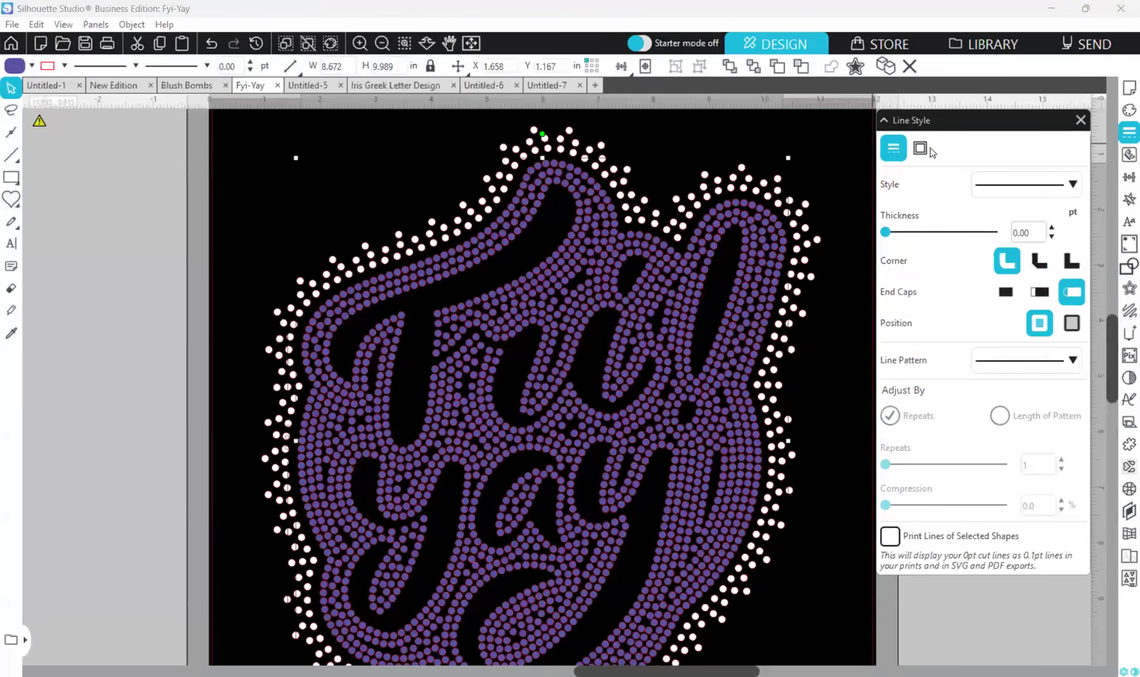
{"action": "left_click", "coordinate": [925, 150]}
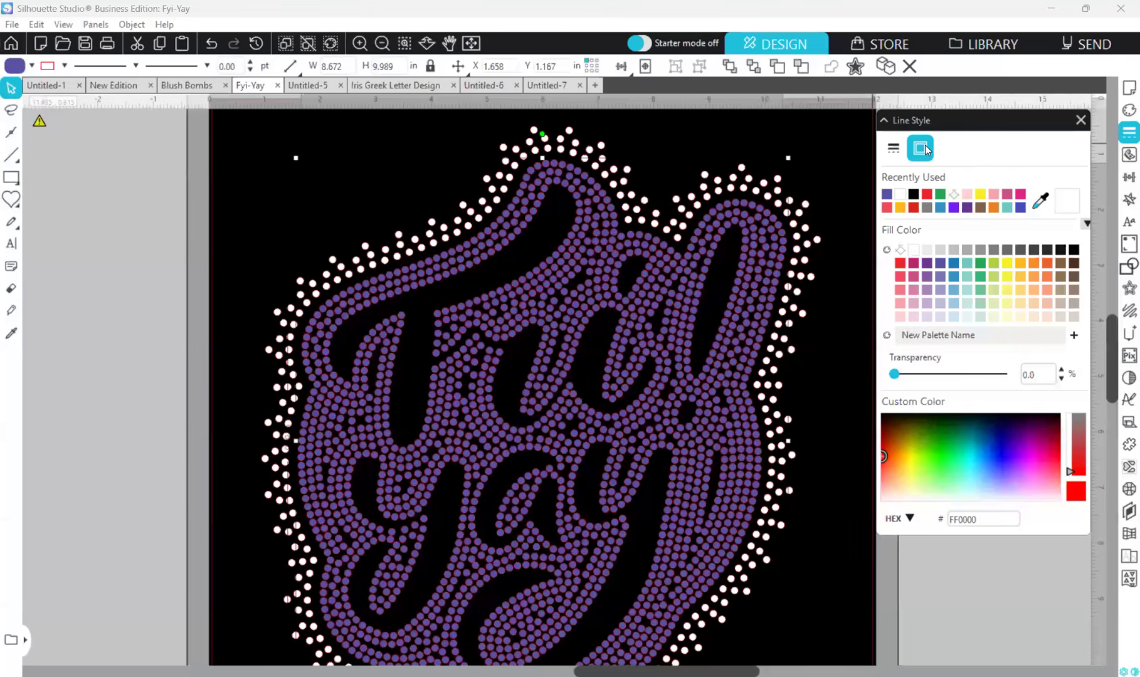
{"action": "left_click", "coordinate": [901, 252]}
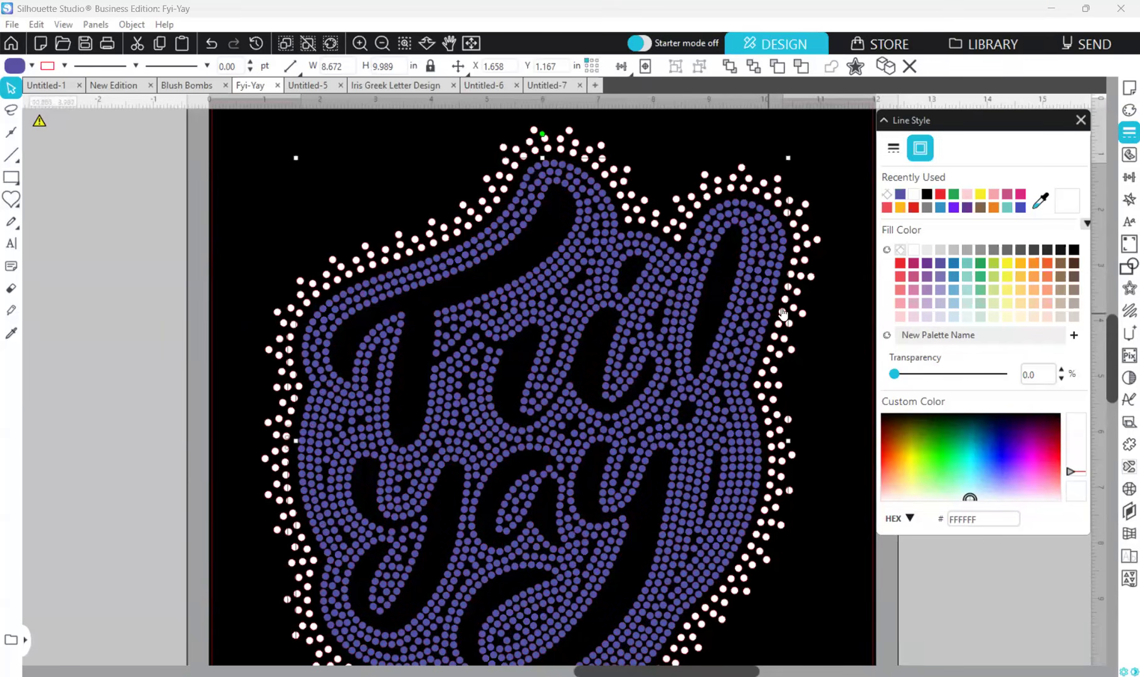
- Nudge the purple Fri! yay design slightly to the left and set its rhinestone spacing to 0.025 in
{"action": "scroll", "coordinate": [816, 330], "scroll_direction": "down", "scroll_amount": 2}
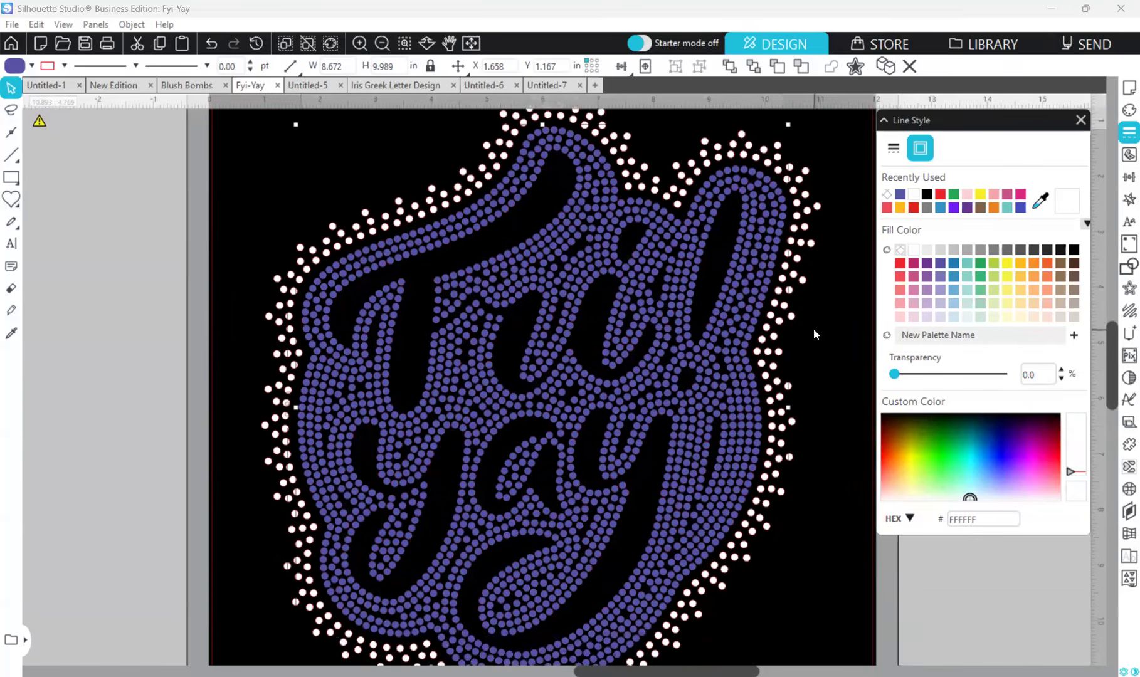
{"action": "scroll", "coordinate": [814, 330], "scroll_direction": "down", "scroll_amount": 2}
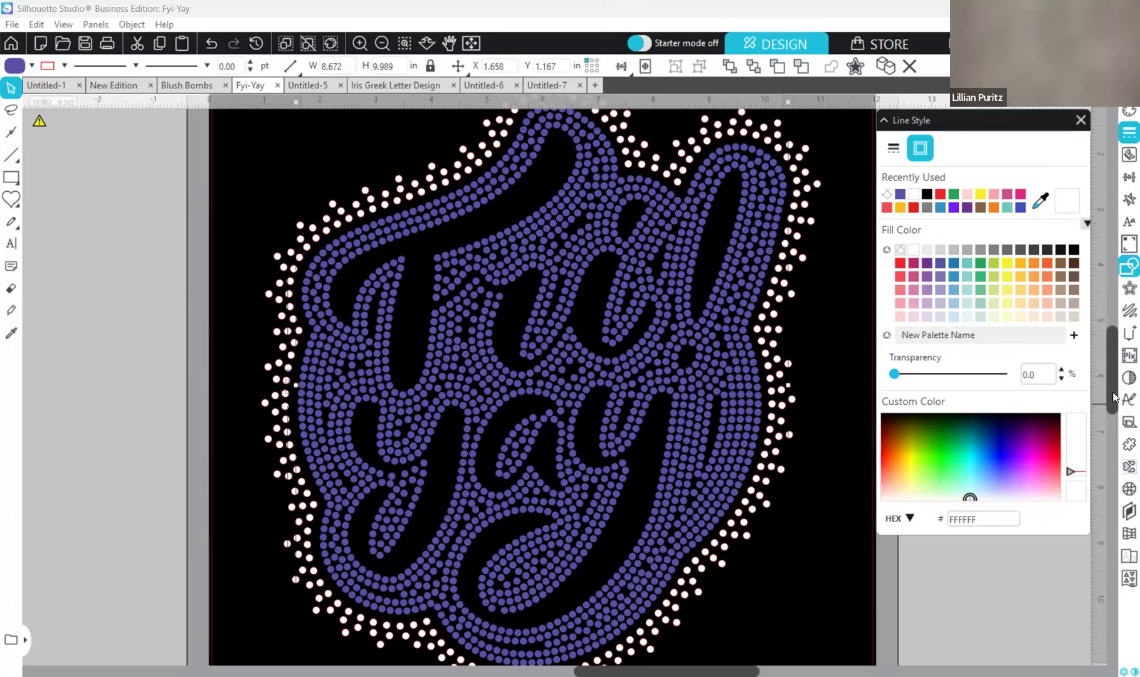
{"action": "key", "text": "Left"}
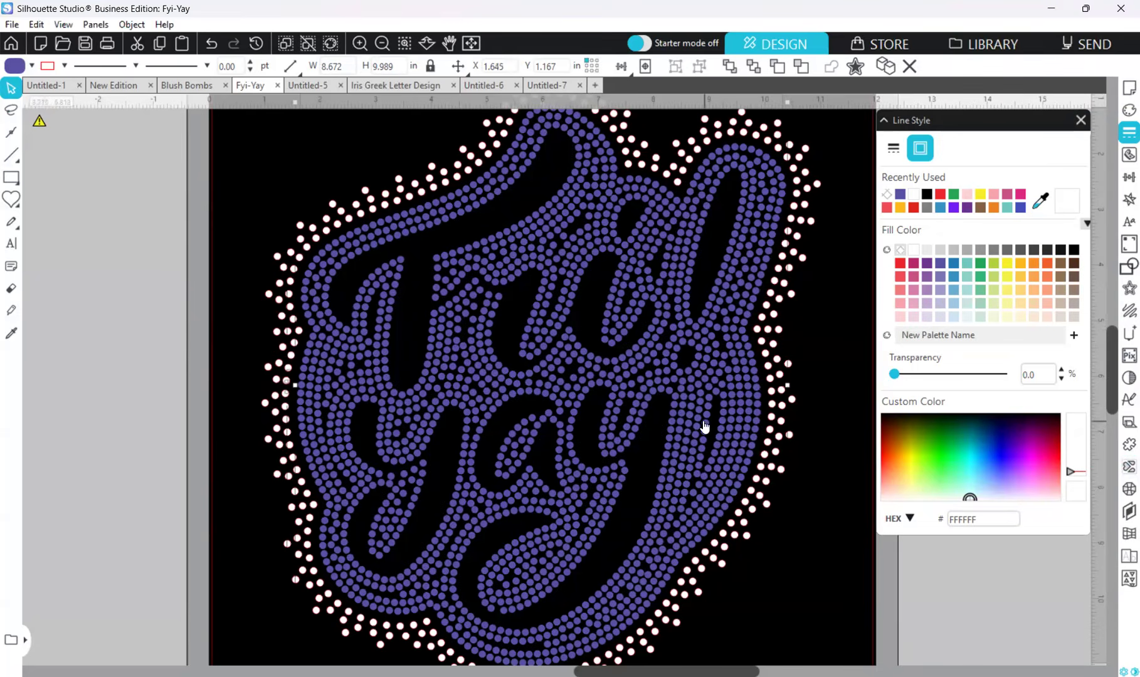
{"action": "left_click", "coordinate": [1128, 489]}
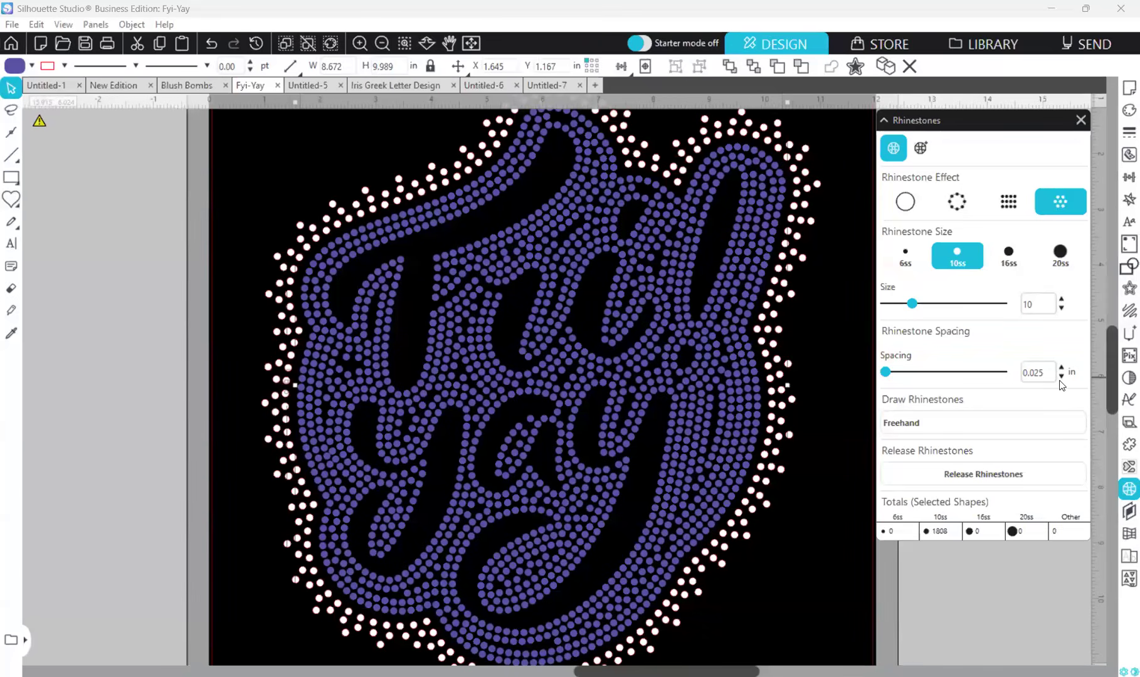
- Try a rhinestone spacing of 0.022 in on the purple Fri! yay design
{"action": "left_click", "coordinate": [1060, 379]}
{"action": "type", "text": "22"}
{"action": "key", "text": "Return"}
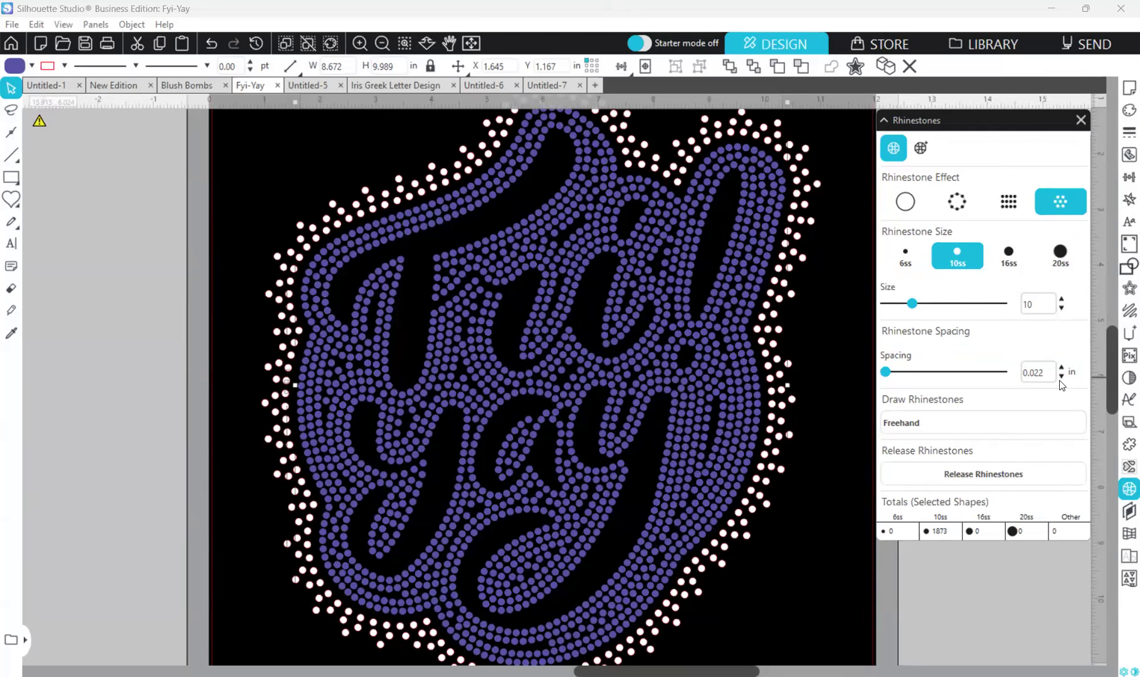
- Set the purple design's rhinestone spacing to 0.018 in and switch its effect to the straight-row grid fill
{"action": "key", "text": "BackSpace"}
{"action": "key", "text": "BackSpace"}
{"action": "type", "text": "18"}
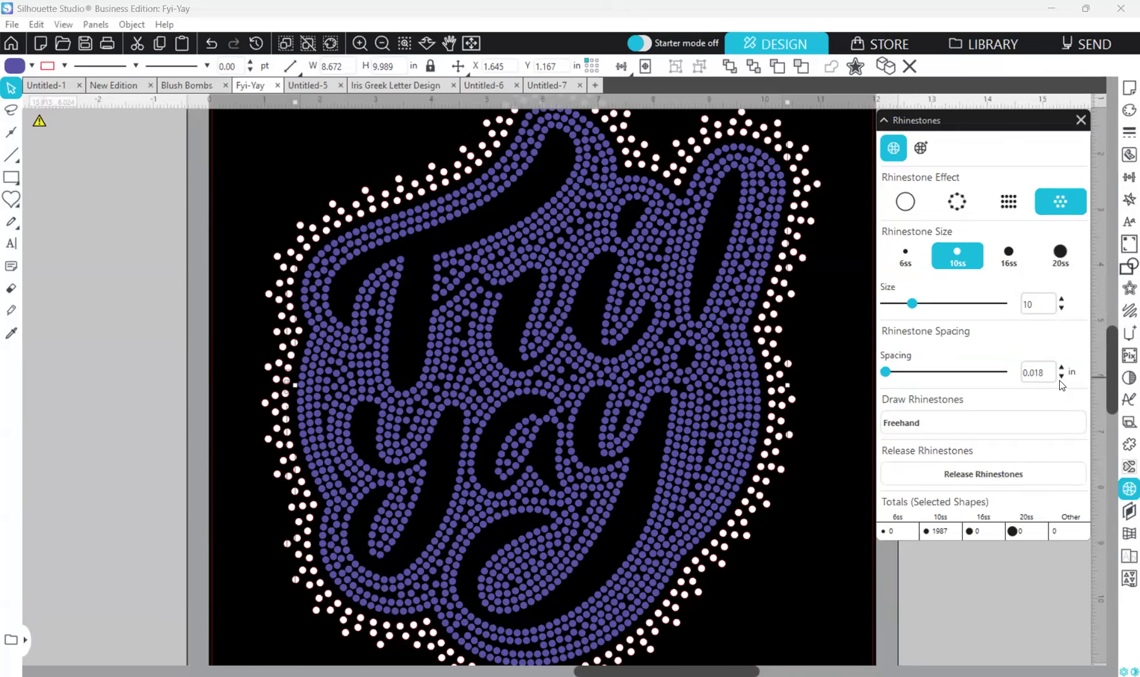
{"action": "left_click", "coordinate": [1005, 200]}
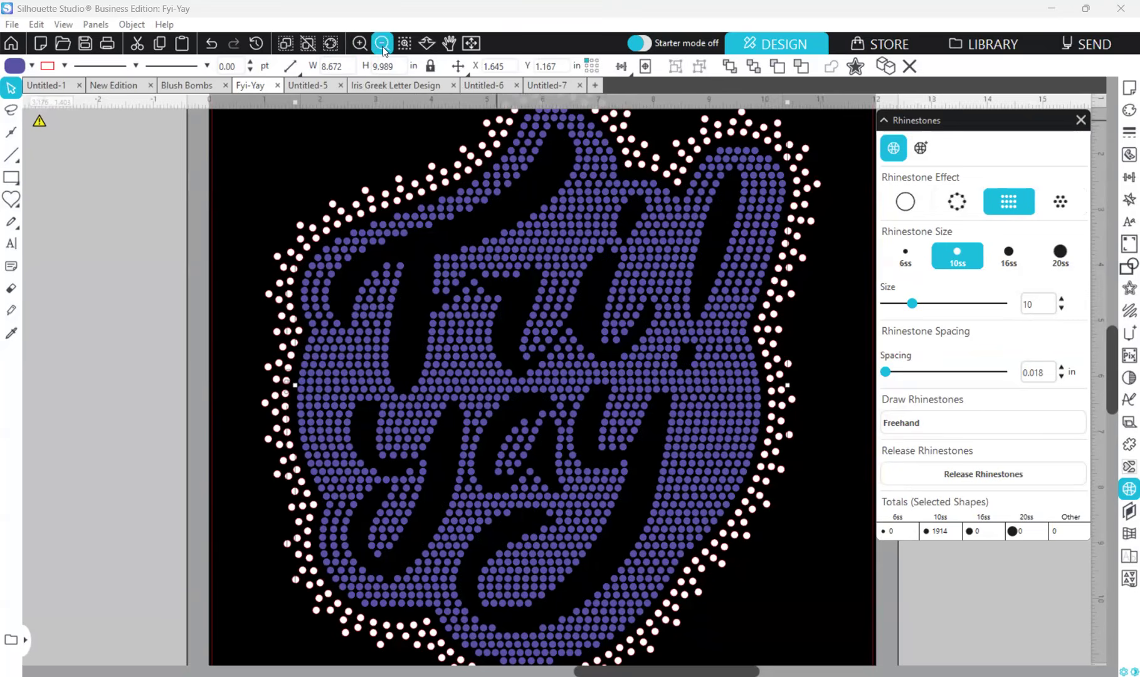
- Try a rhinestone spacing of 0.020 in on the grid-filled purple design
{"action": "left_click", "coordinate": [382, 44]}
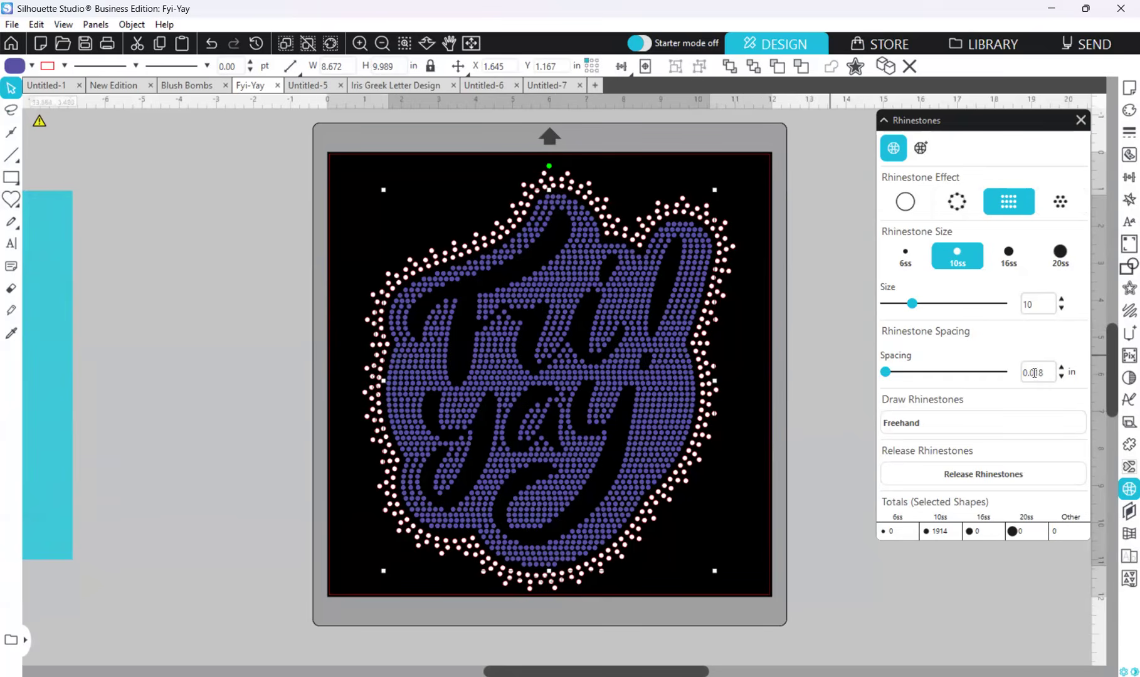
{"action": "left_click_drag", "start_coordinate": [1034, 373], "coordinate": [1121, 433]}
{"action": "type", "text": "20"}
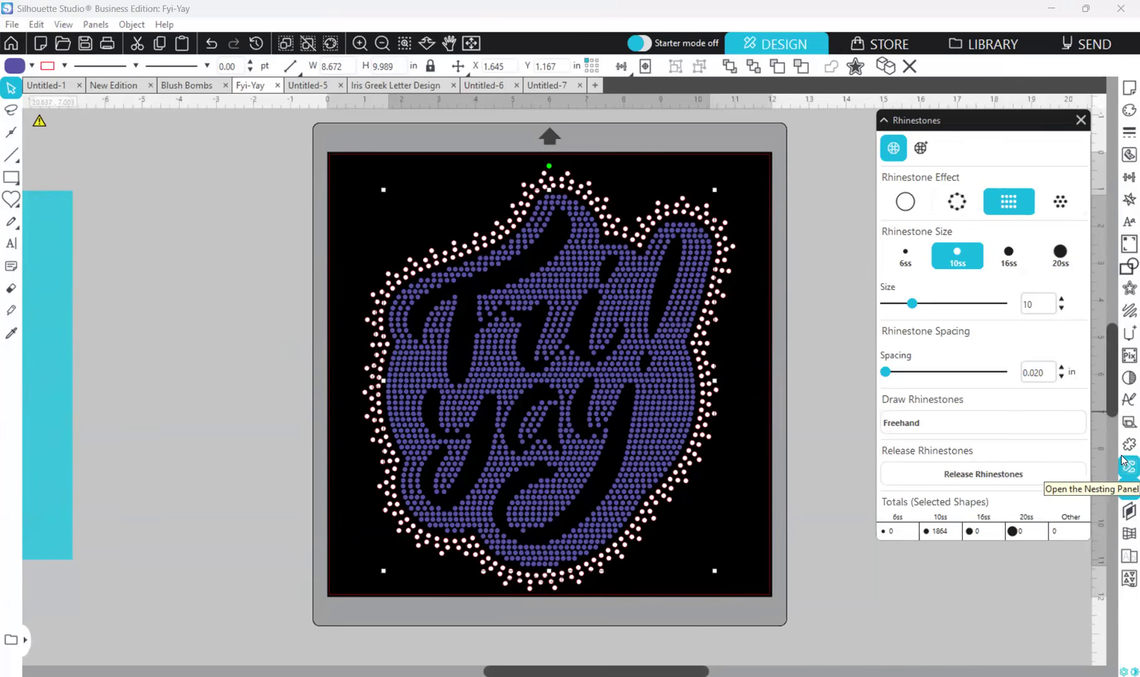
- Set the purple design's rhinestone spacing to 0.018 in, ungroup it into individual rhinestones and clear the selection
{"action": "key", "text": "BackSpace"}
{"action": "key", "text": "BackSpace"}
{"action": "type", "text": "18"}
{"action": "key", "text": "Return"}
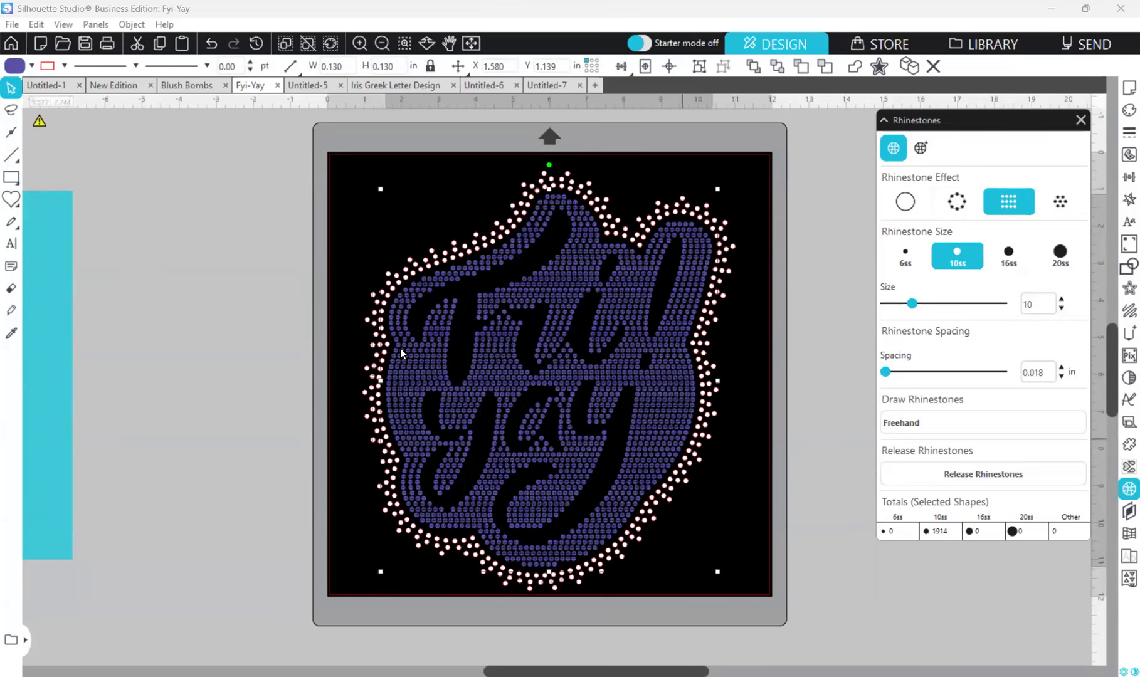
{"action": "left_click", "coordinate": [754, 400]}
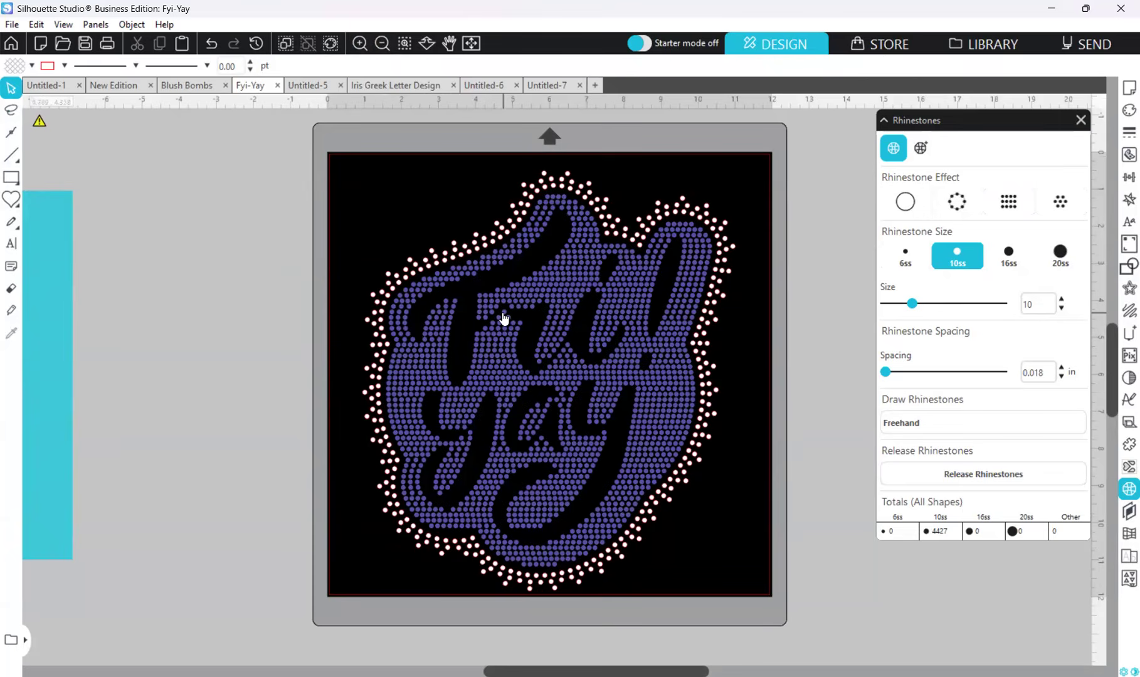
- Delete the stray purple rhinestones around the letter r of Fri!
{"action": "left_click", "coordinate": [529, 344]}
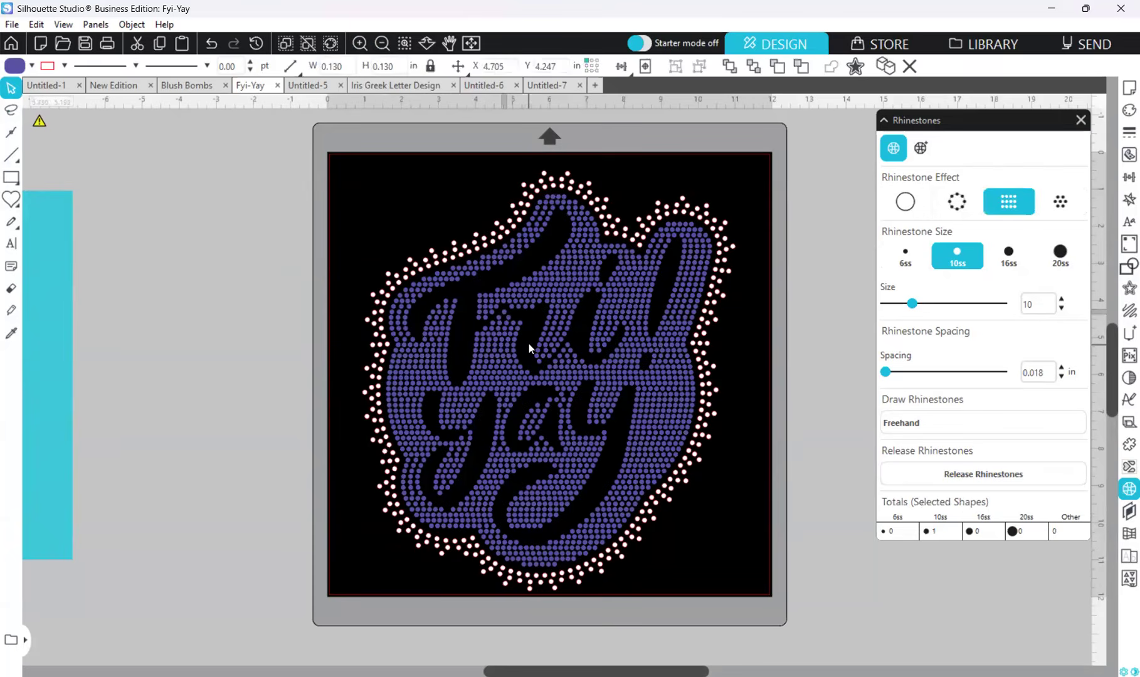
{"action": "key", "text": "Delete"}
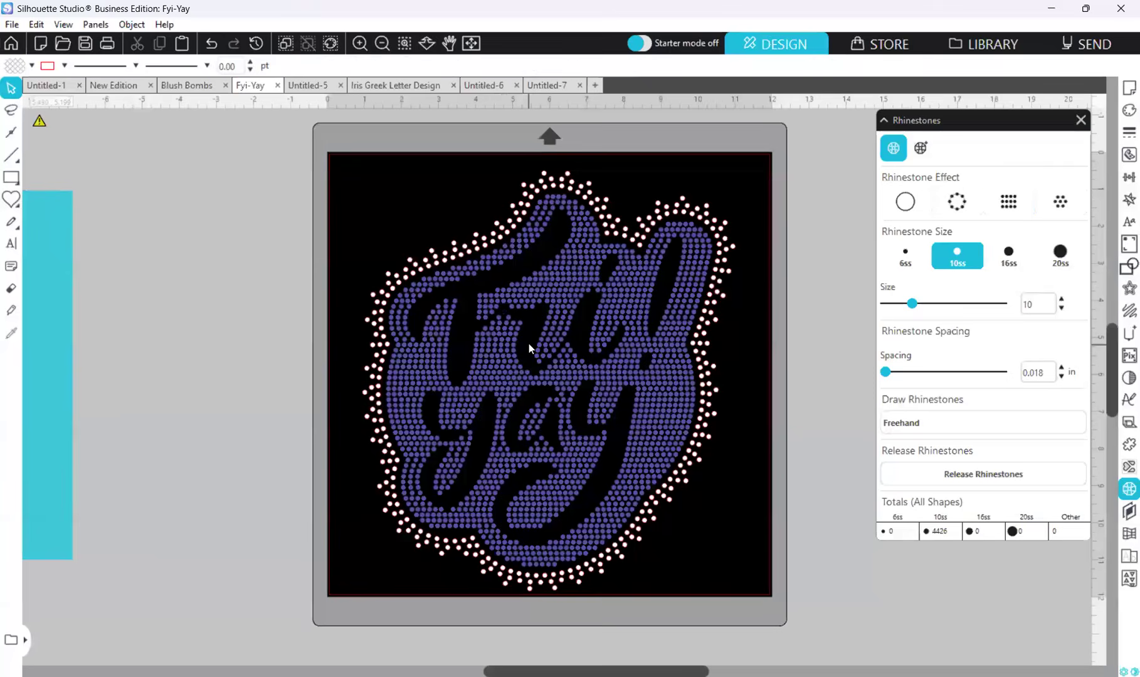
{"action": "left_click", "coordinate": [500, 318]}
{"action": "key", "text": "Delete"}
{"action": "key", "text": "Delete"}
- Try to duplicate the rhinestone beside the gap under the first y of yay and nudge the copy left
{"action": "scroll", "coordinate": [720, 544], "scroll_direction": "down", "scroll_amount": 2}
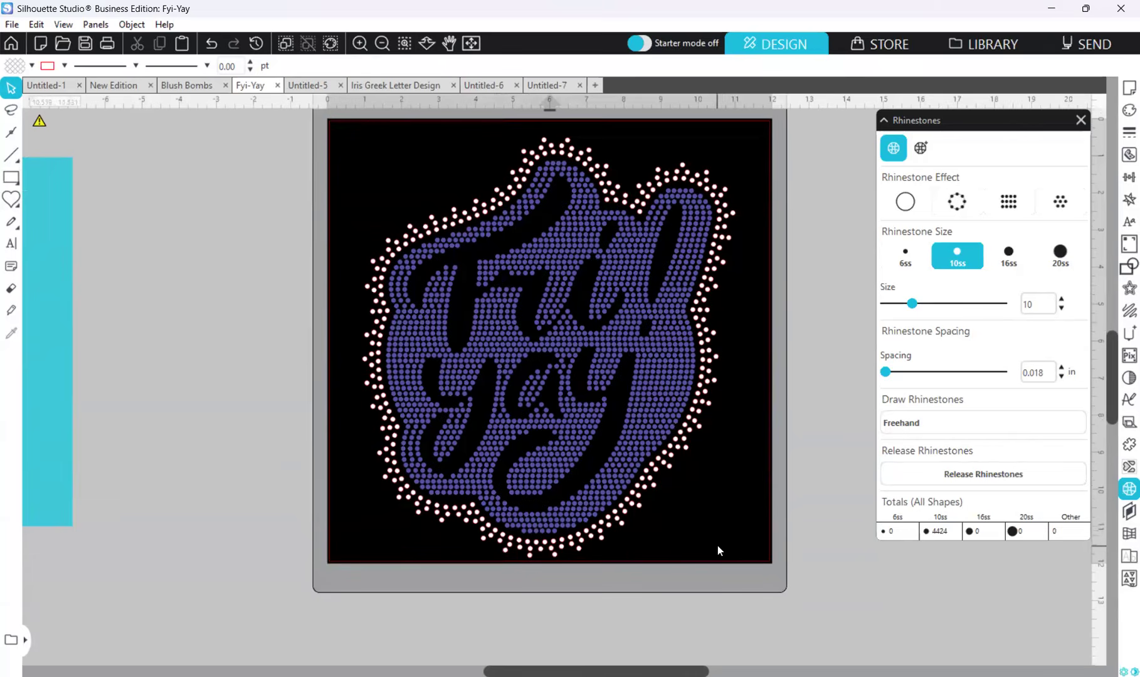
{"action": "scroll", "coordinate": [717, 546], "scroll_direction": "down", "scroll_amount": 1}
{"action": "scroll", "coordinate": [717, 546], "scroll_direction": "up", "scroll_amount": 1}
{"action": "left_click", "coordinate": [361, 43]}
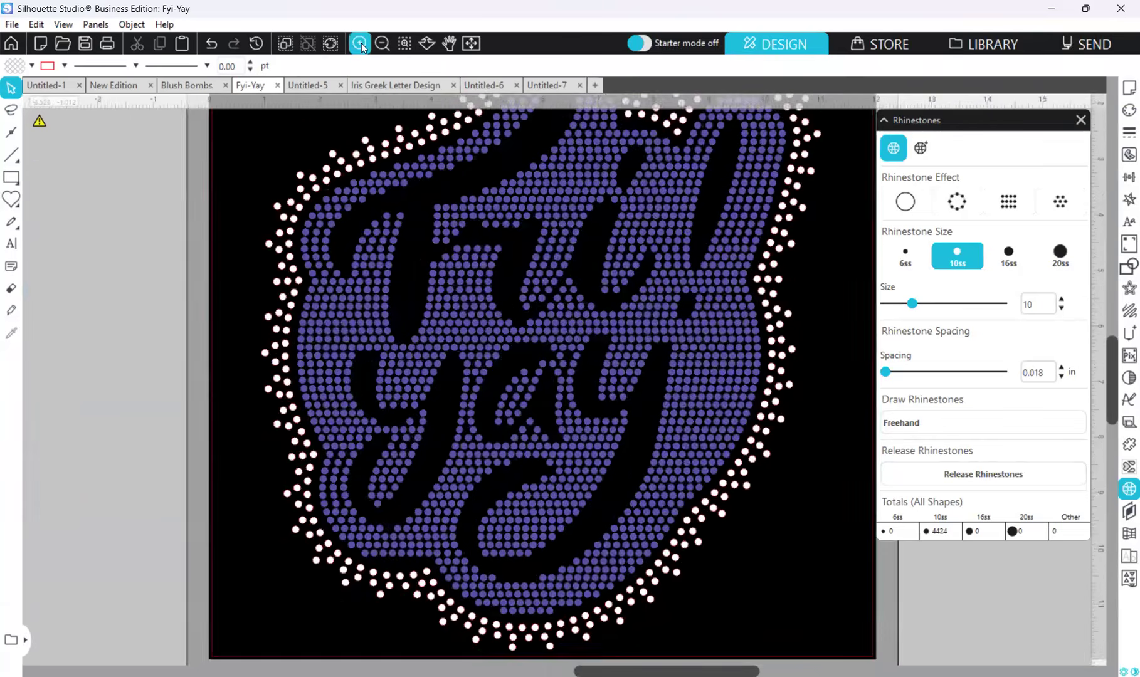
{"action": "left_click", "coordinate": [361, 43]}
{"action": "scroll", "coordinate": [907, 600], "scroll_direction": "down", "scroll_amount": 2}
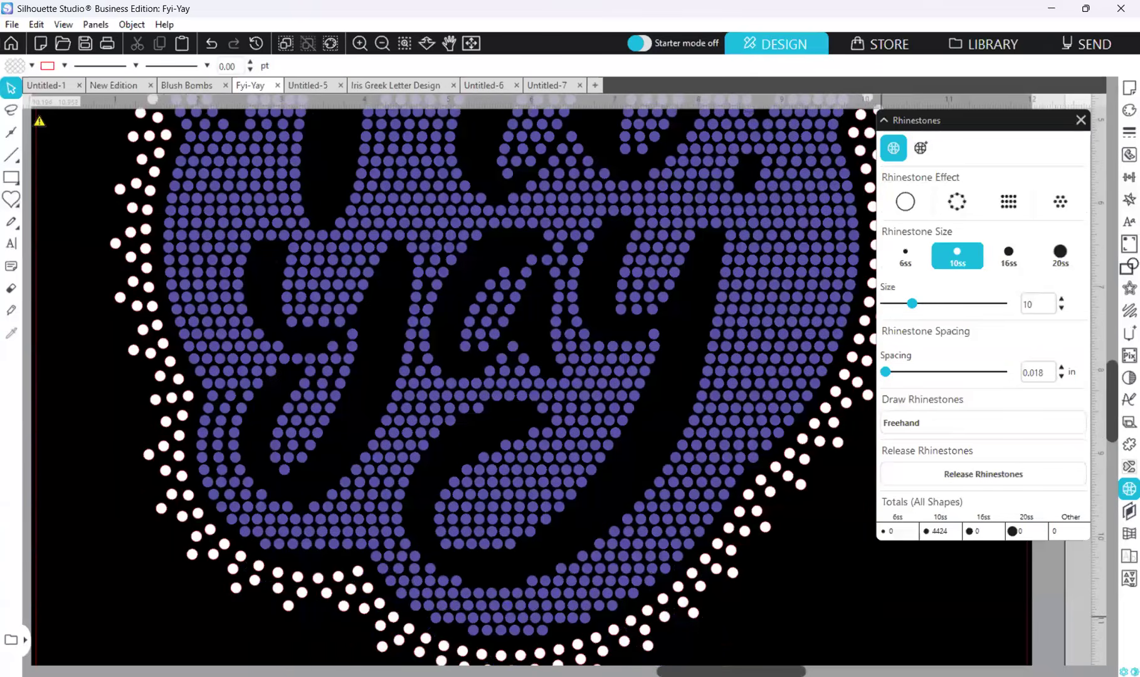
{"action": "scroll", "coordinate": [483, 533], "scroll_direction": "left", "scroll_amount": 4}
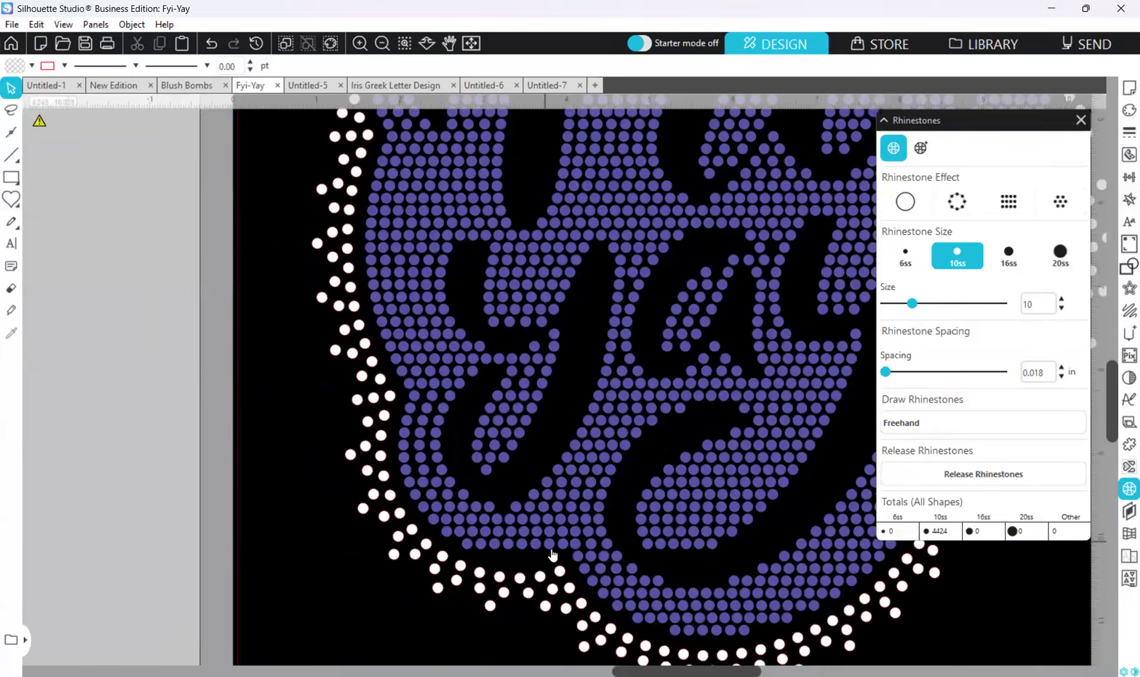
{"action": "left_click", "coordinate": [491, 508]}
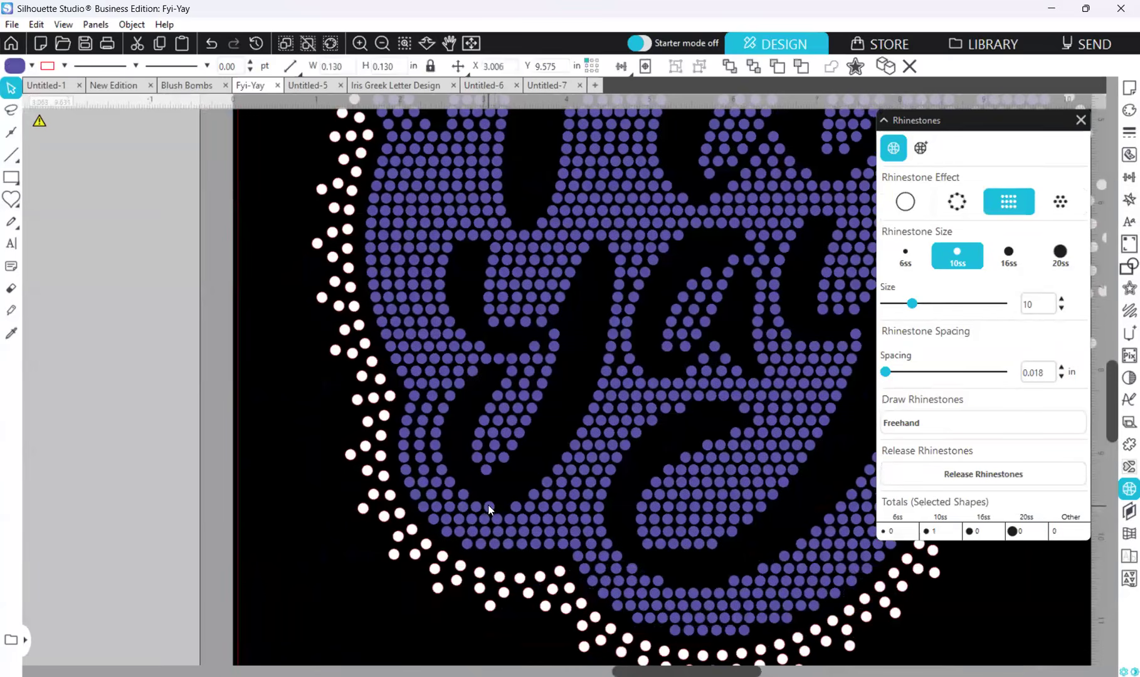
{"action": "right_click", "coordinate": [489, 506]}
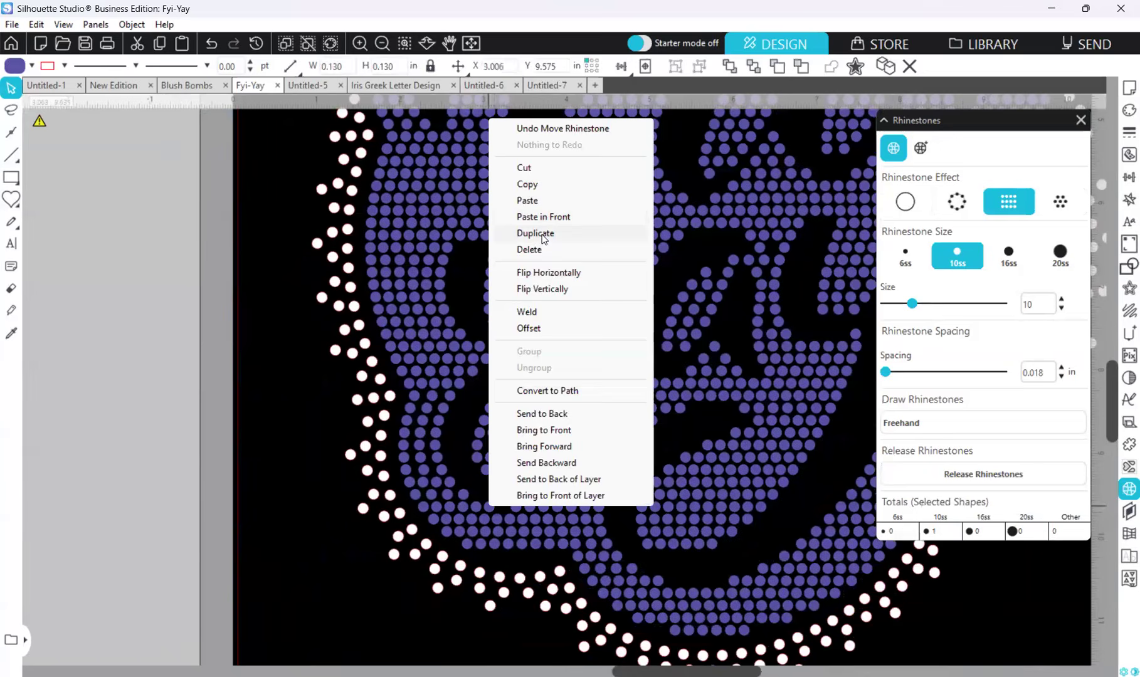
{"action": "left_click", "coordinate": [535, 233]}
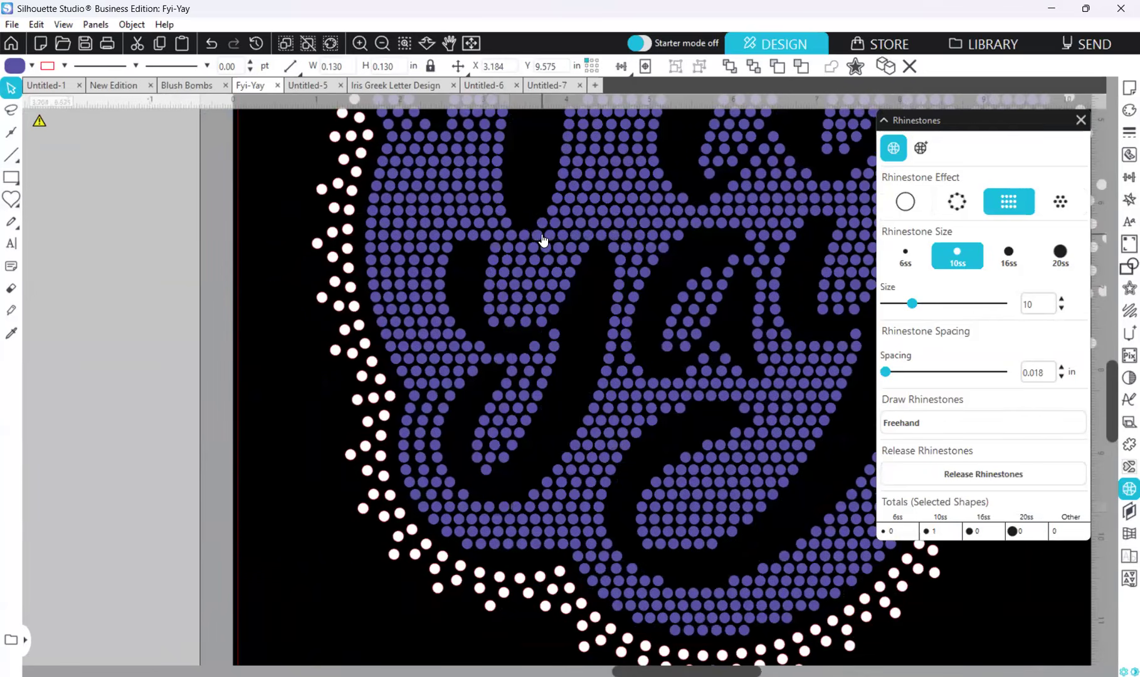
{"action": "key", "text": "Left"}
{"action": "key", "text": "Left"}
{"action": "key", "text": "Escape"}
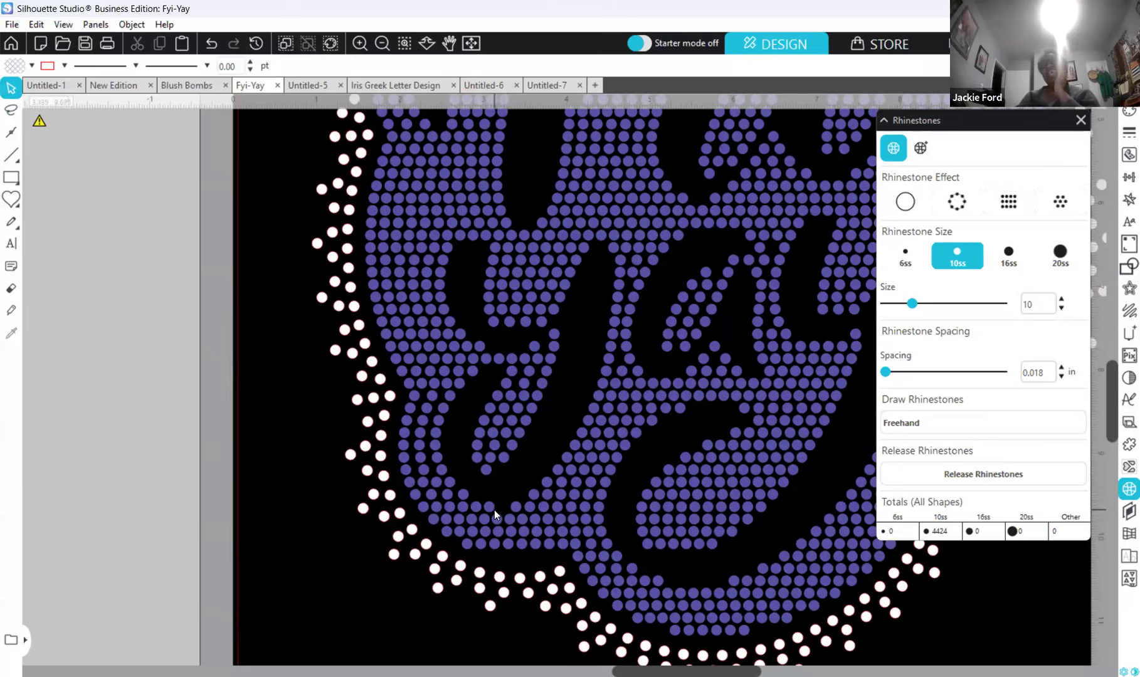
- Copy the rhinestone beside the gap under the first y of yay into the empty spot in its row
{"action": "left_click", "coordinate": [491, 506]}
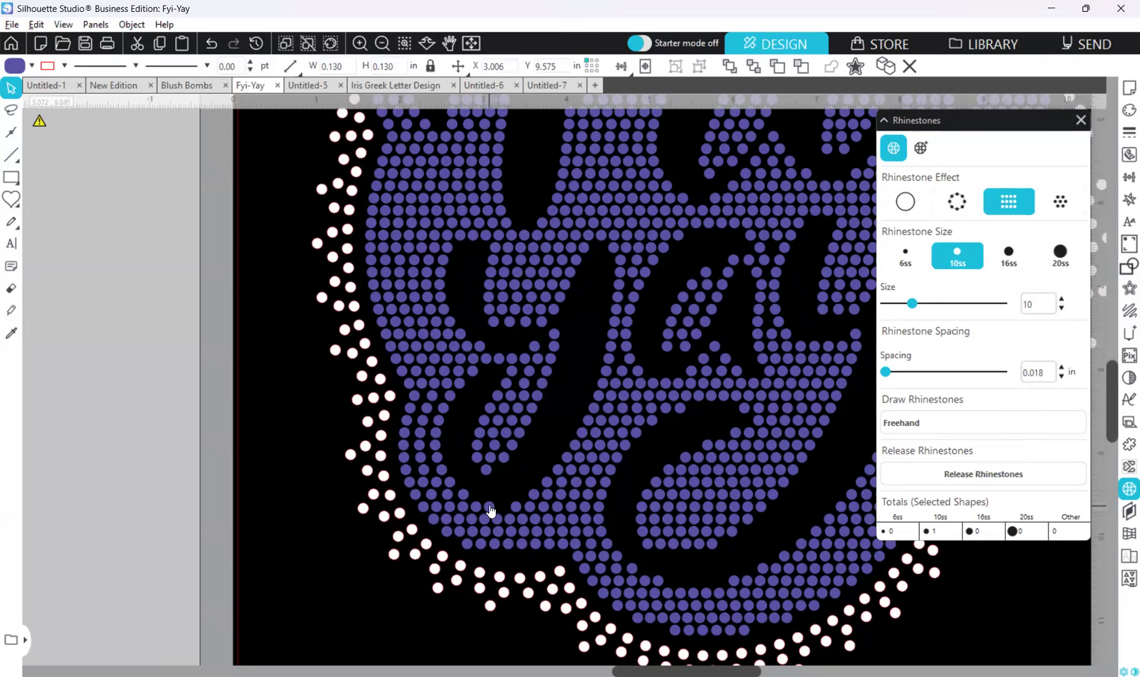
{"action": "left_click", "coordinate": [360, 44]}
{"action": "scroll", "coordinate": [554, 414], "scroll_direction": "down", "scroll_amount": 2}
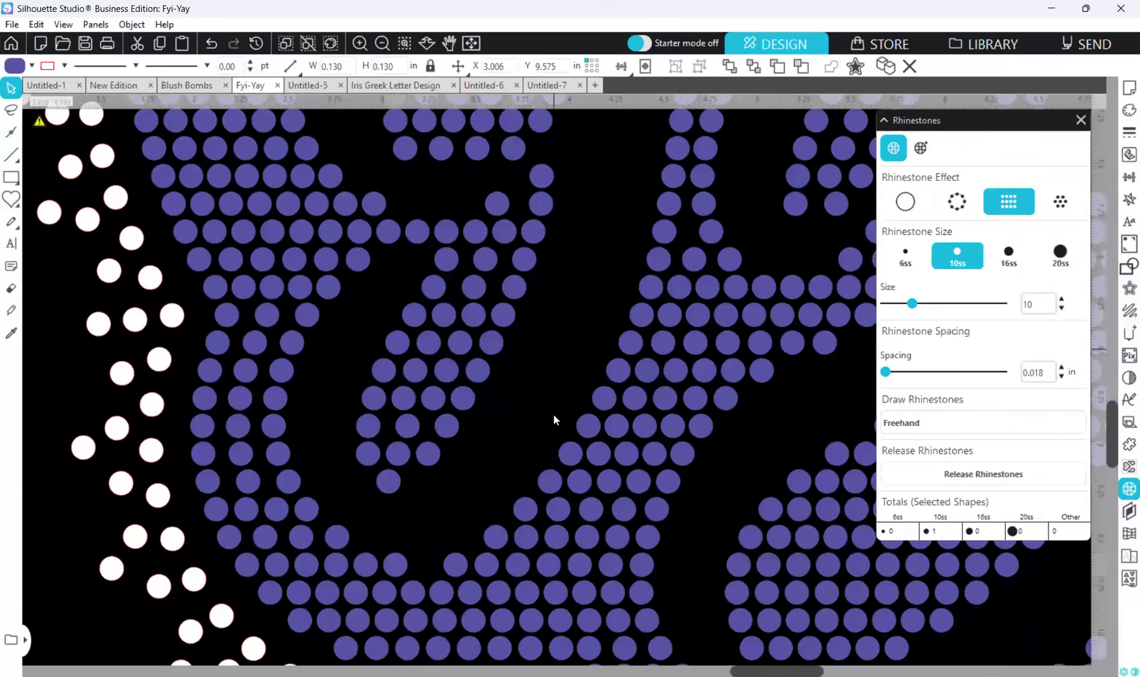
{"action": "scroll", "coordinate": [598, 511], "scroll_direction": "left", "scroll_amount": 4}
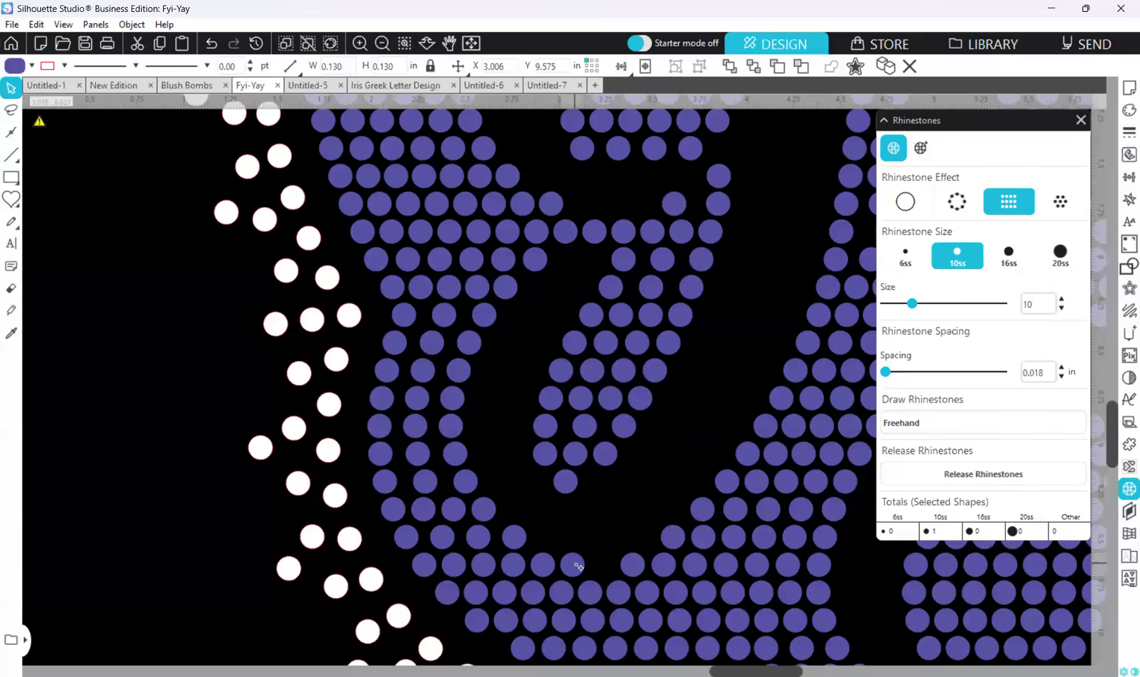
{"action": "left_click_drag", "start_coordinate": [576, 563], "coordinate": [606, 563]}
{"action": "left_click_drag", "start_coordinate": [606, 563], "coordinate": [607, 564]}
- Place several extra copies of that rhinestone in the black area above the row and delete them all
{"action": "left_click_drag", "start_coordinate": [574, 568], "coordinate": [621, 519]}
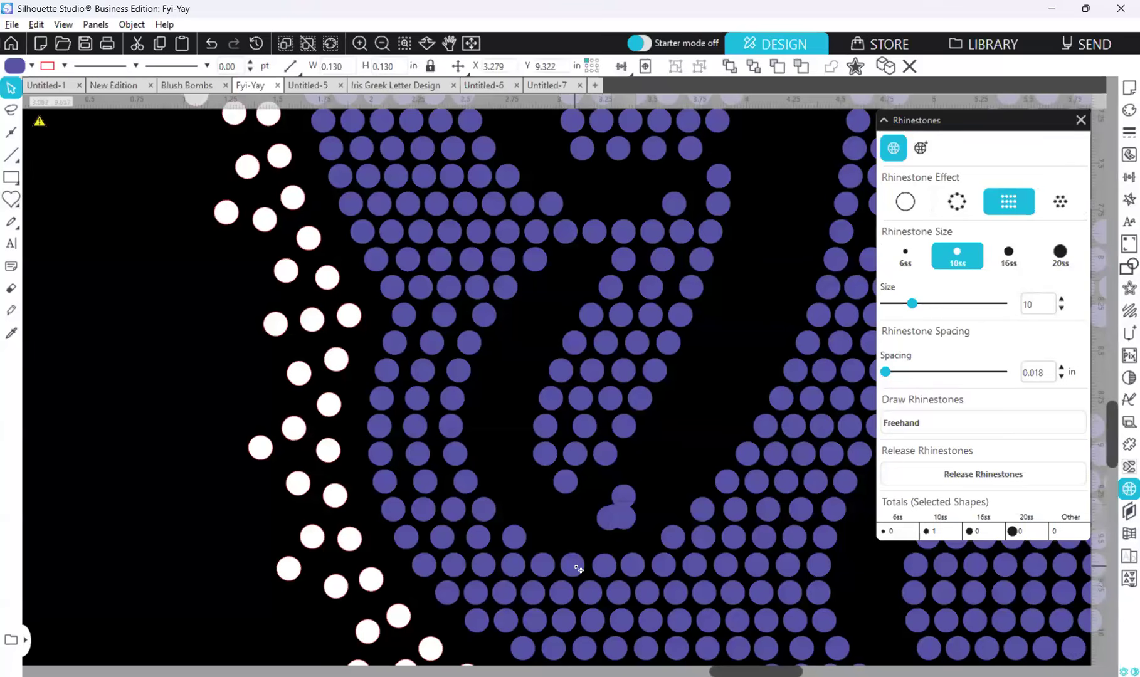
{"action": "left_click_drag", "start_coordinate": [574, 566], "coordinate": [596, 525]}
{"action": "left_click_drag", "start_coordinate": [577, 564], "coordinate": [610, 506]}
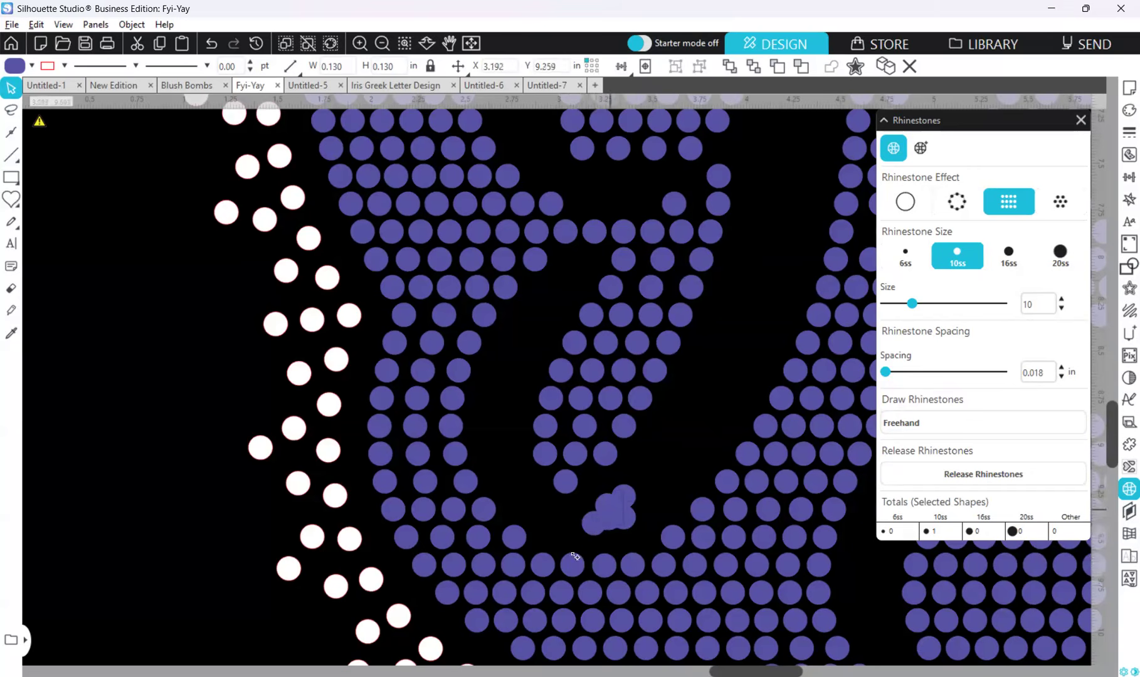
{"action": "left_click_drag", "start_coordinate": [573, 564], "coordinate": [619, 518]}
{"action": "left_click_drag", "start_coordinate": [642, 538], "coordinate": [581, 507]}
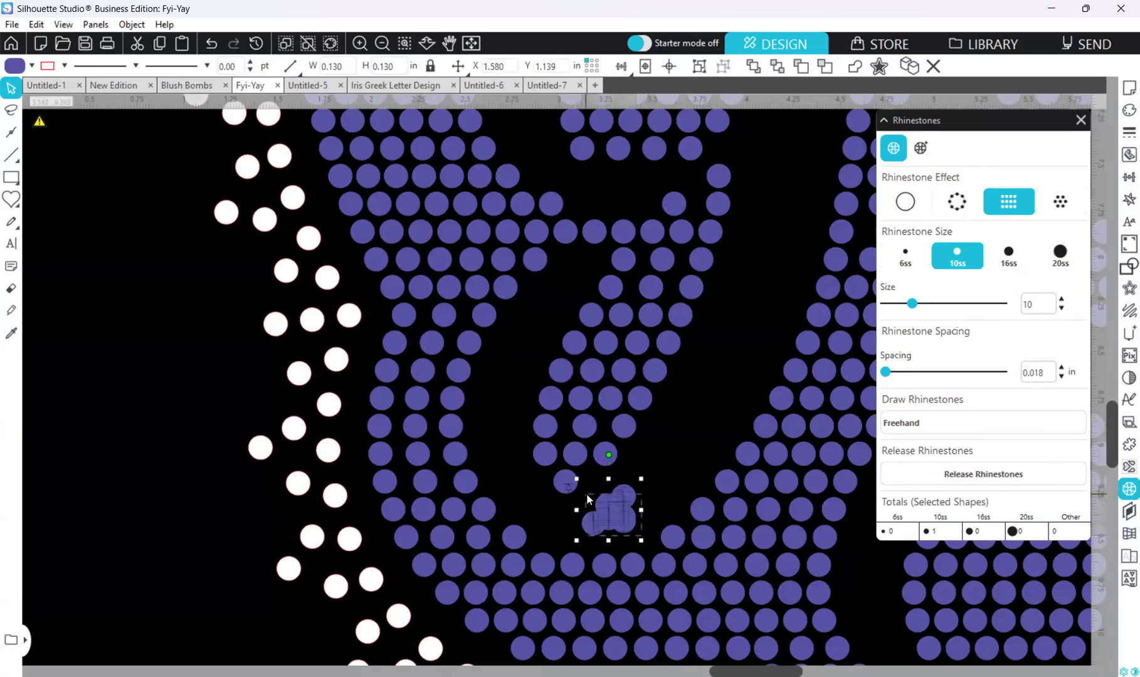
{"action": "key", "text": "Delete"}
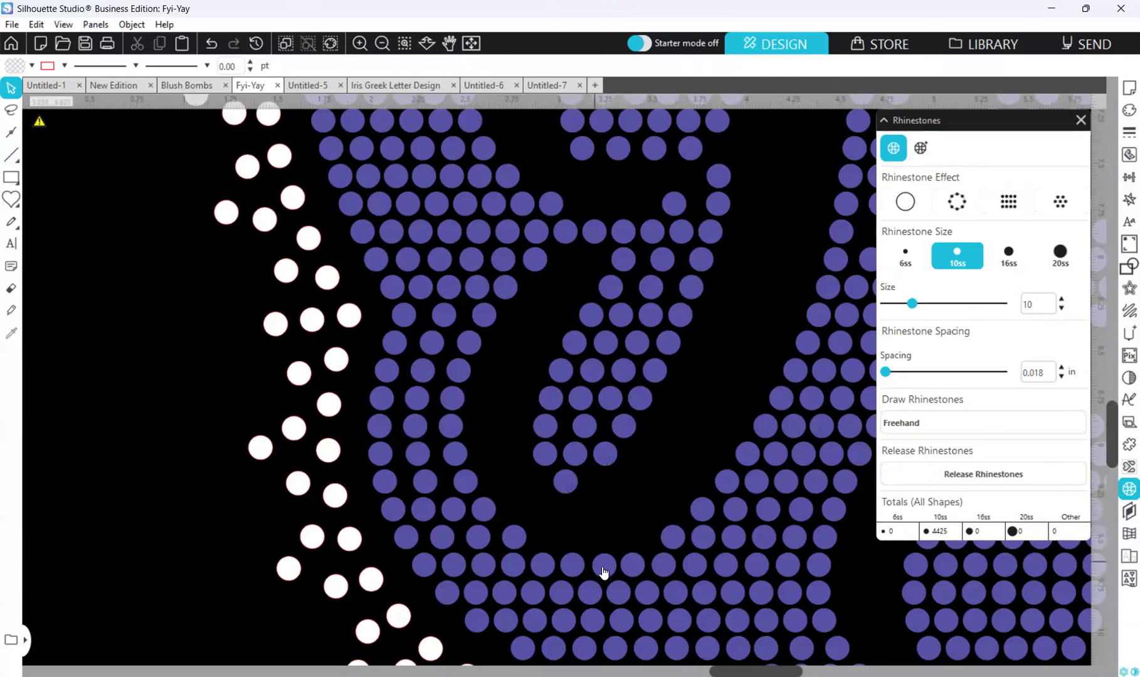
- Nudge the copied rhinestone under the first y slightly left to even out the row
{"action": "left_click", "coordinate": [623, 627]}
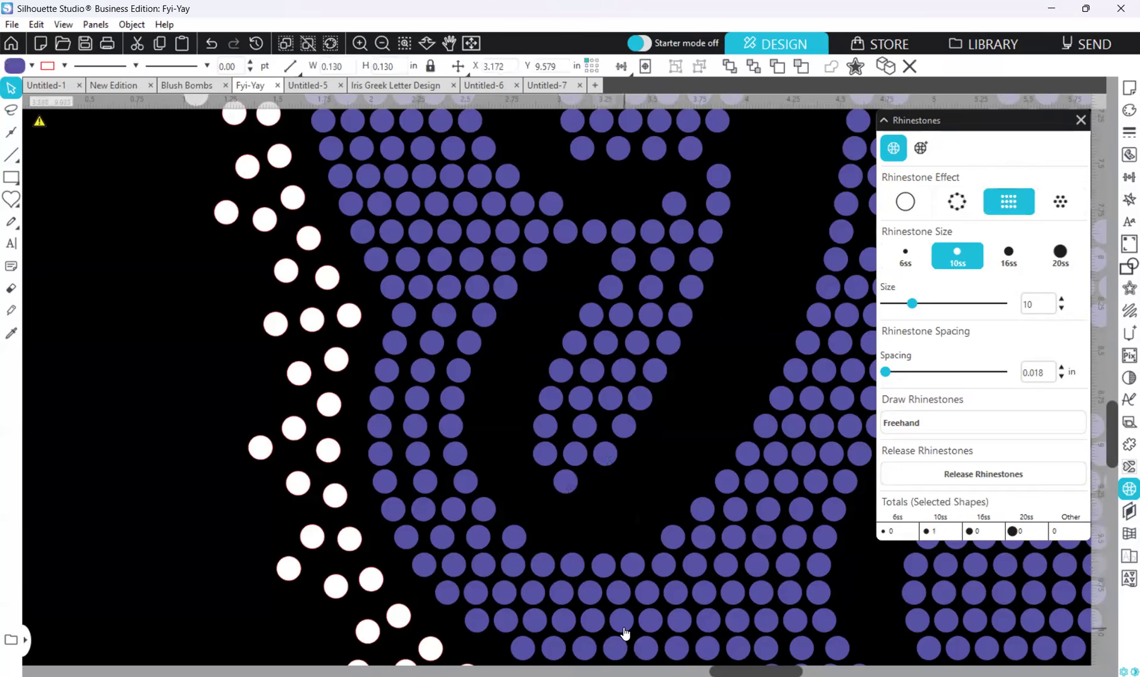
{"action": "key", "text": "Left"}
- Nudge individual rhinestones between the a and the second y of yay to even out their spacing
{"action": "left_click", "coordinate": [379, 45]}
{"action": "left_click", "coordinate": [379, 45]}
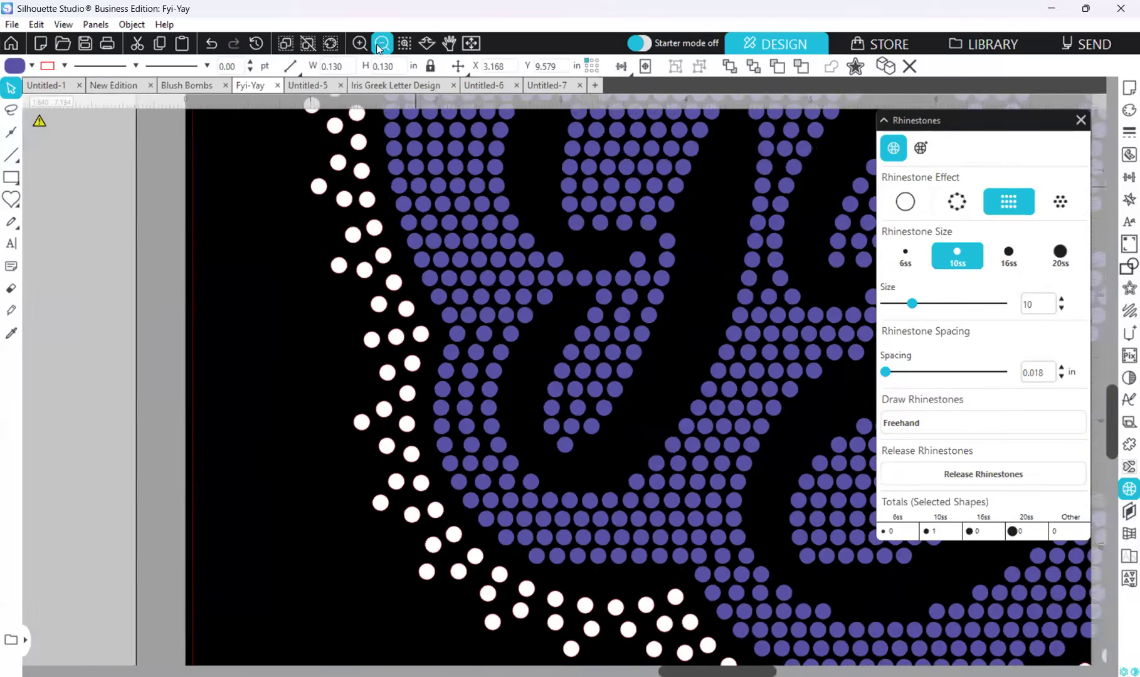
{"action": "left_click", "coordinate": [379, 46]}
{"action": "left_click", "coordinate": [379, 45]}
{"action": "left_click", "coordinate": [379, 45]}
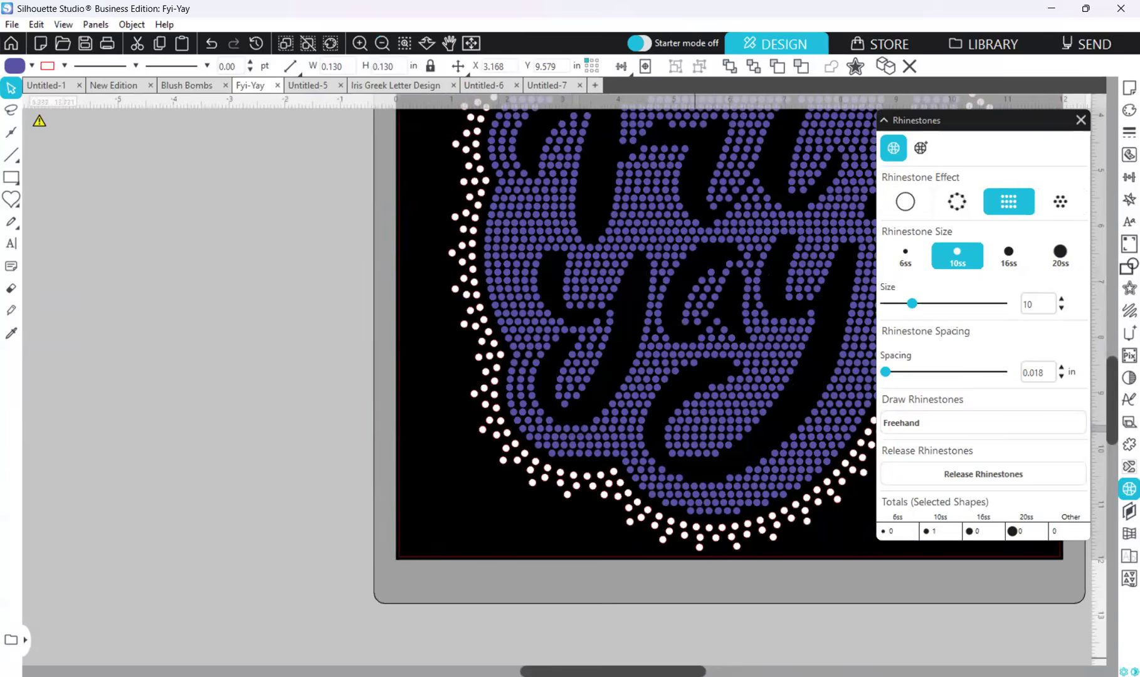
{"action": "scroll", "coordinate": [668, 619], "scroll_direction": "right", "scroll_amount": 3}
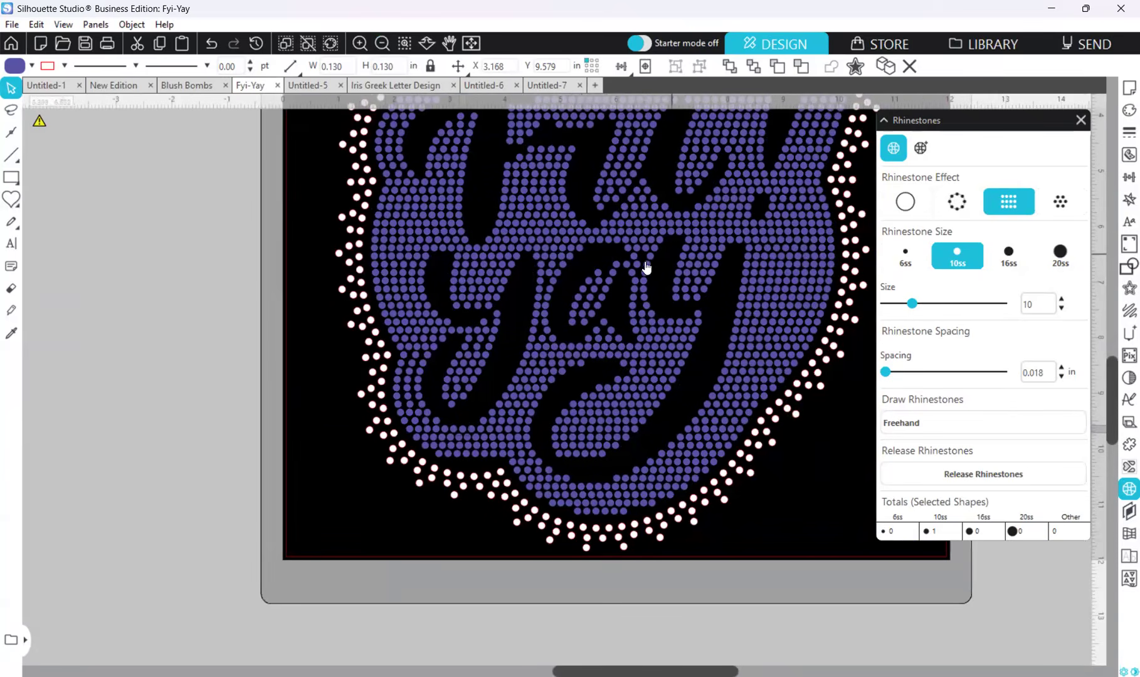
{"action": "left_click", "coordinate": [404, 42]}
{"action": "left_click", "coordinate": [382, 43]}
{"action": "left_click", "coordinate": [365, 42]}
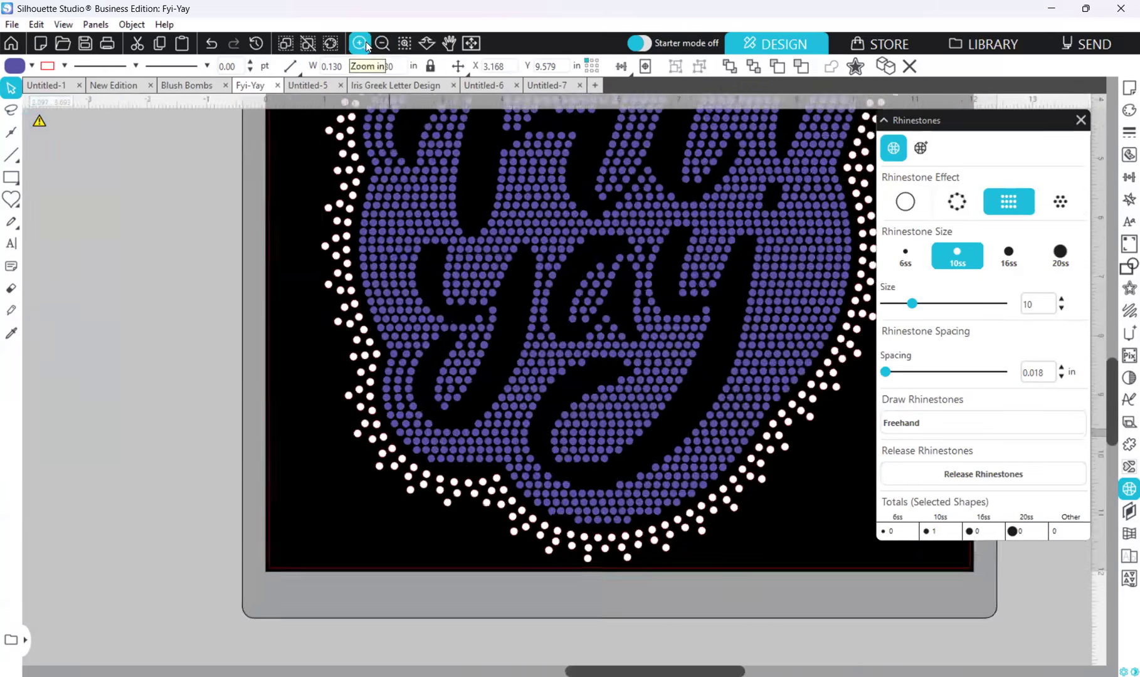
{"action": "left_click", "coordinate": [365, 42]}
{"action": "left_click", "coordinate": [670, 201]}
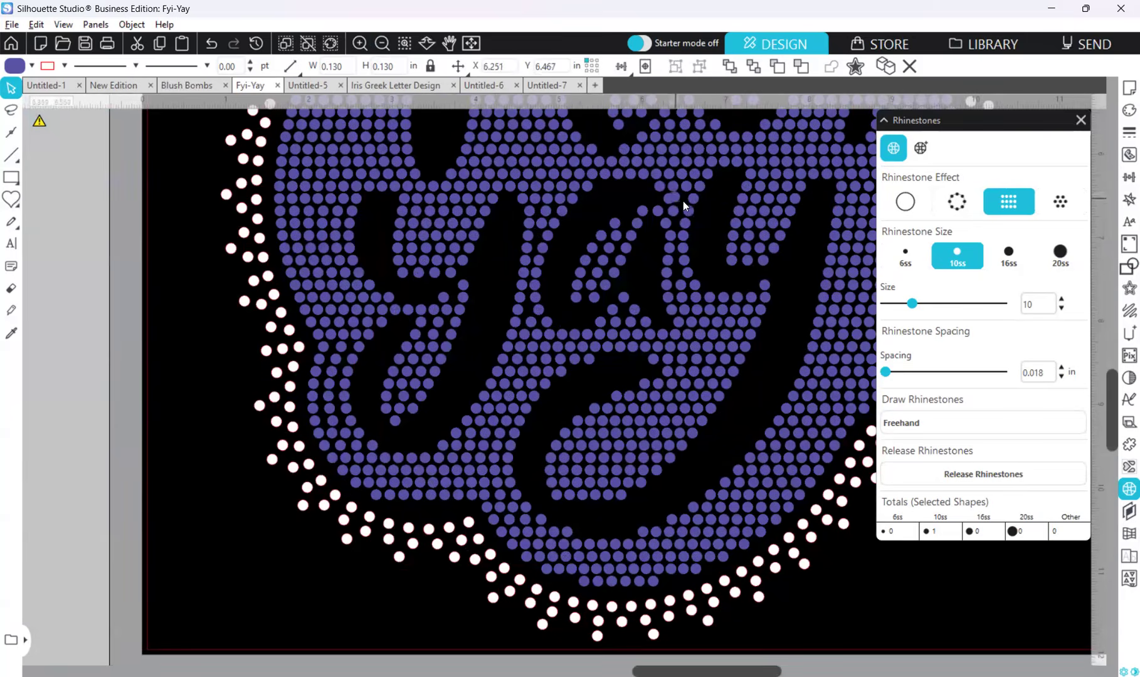
{"action": "left_click", "coordinate": [683, 204]}
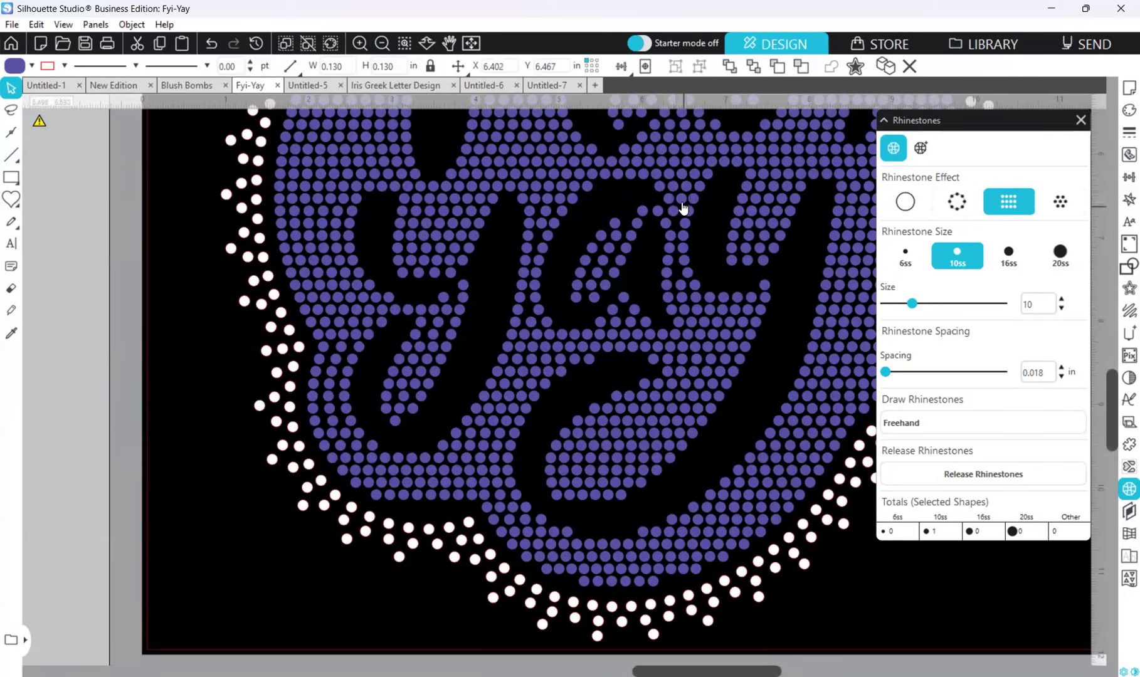
{"action": "left_click", "coordinate": [679, 294]}
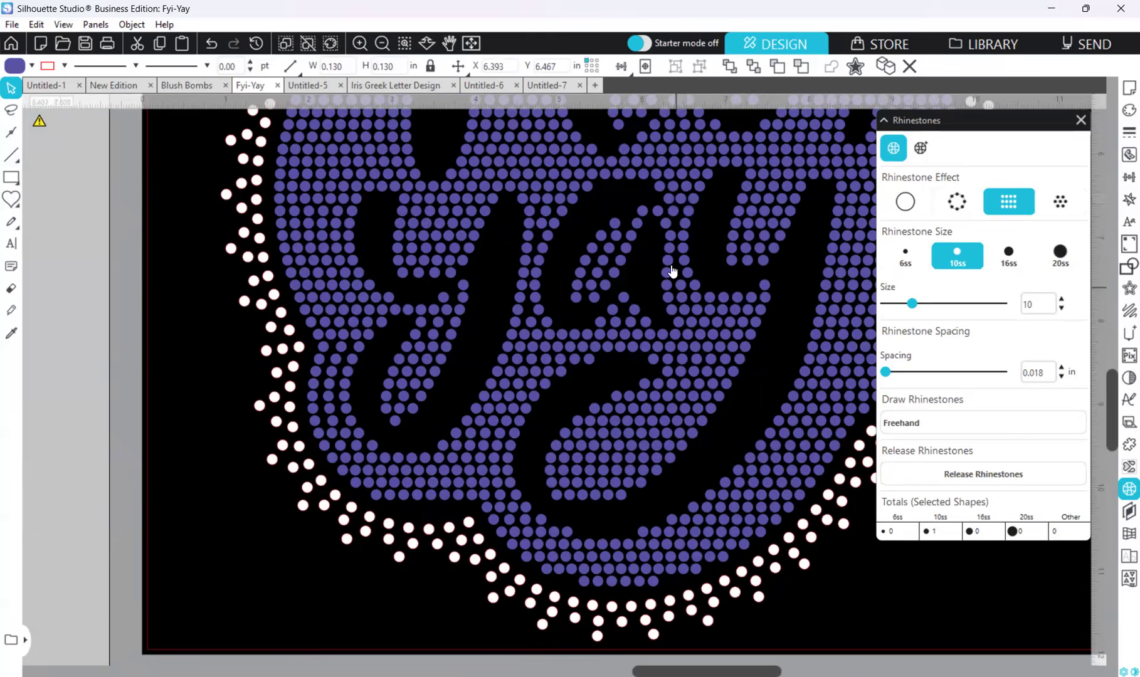
{"action": "left_click", "coordinate": [670, 203]}
{"action": "key", "text": "Left"}
{"action": "left_click", "coordinate": [681, 203]}
{"action": "left_click", "coordinate": [766, 288]}
{"action": "left_click", "coordinate": [773, 372]}
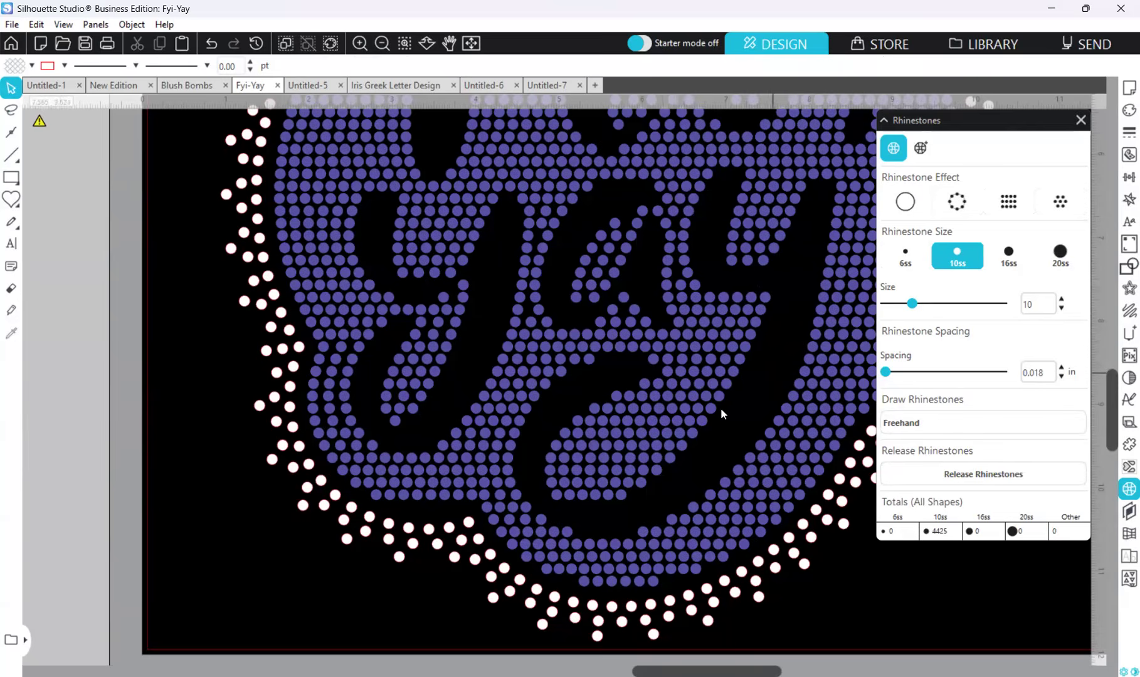
- Delete the stray purple rhinestones around the tail of the first y of yay to clean up its shape
{"action": "left_click", "coordinate": [447, 306]}
{"action": "key", "text": "Delete"}
{"action": "left_click", "coordinate": [462, 298]}
{"action": "key", "text": "Delete"}
{"action": "left_click", "coordinate": [412, 361]}
{"action": "key", "text": "Delete"}
{"action": "left_click", "coordinate": [382, 43]}
{"action": "left_click", "coordinate": [380, 43]}
{"action": "left_click", "coordinate": [379, 43]}
{"action": "left_click", "coordinate": [380, 43]}
{"action": "left_click", "coordinate": [380, 44]}
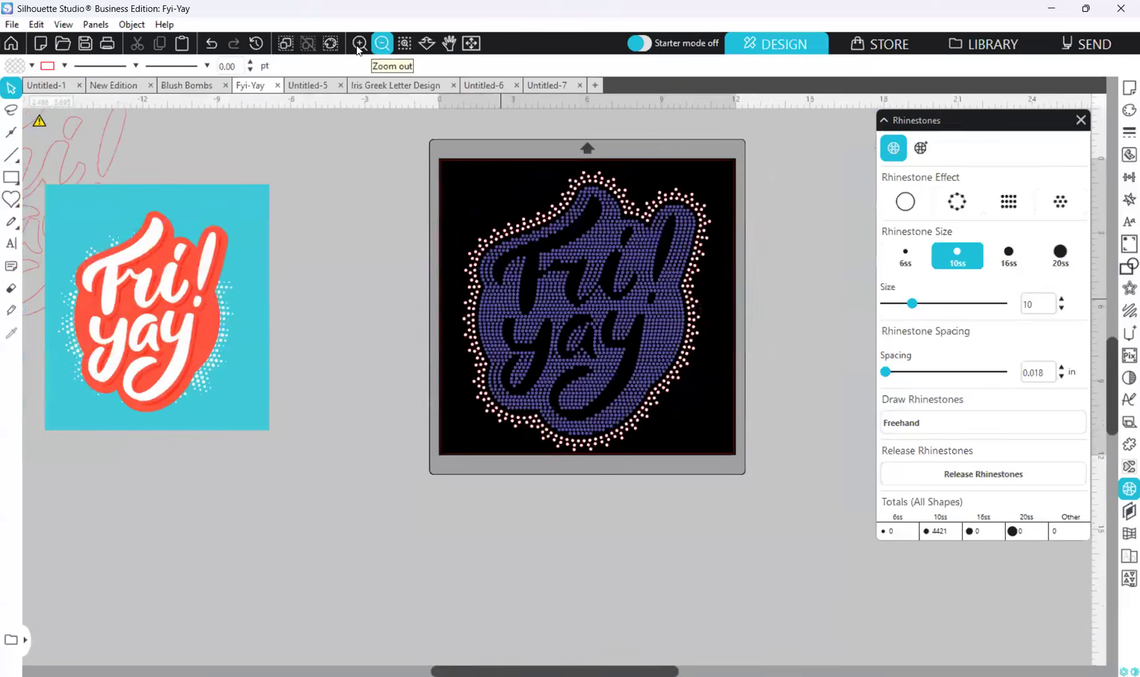
{"action": "left_click", "coordinate": [361, 43]}
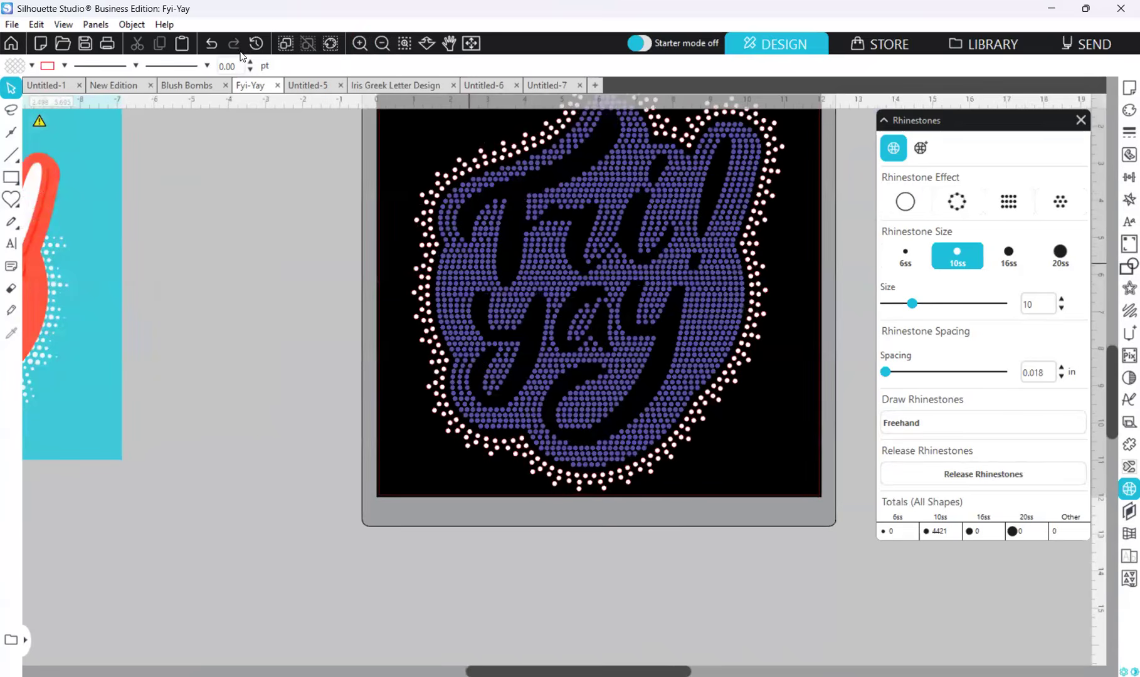
- Undo the last few rhinestone edits around the yay lettering
{"action": "left_click", "coordinate": [219, 41]}
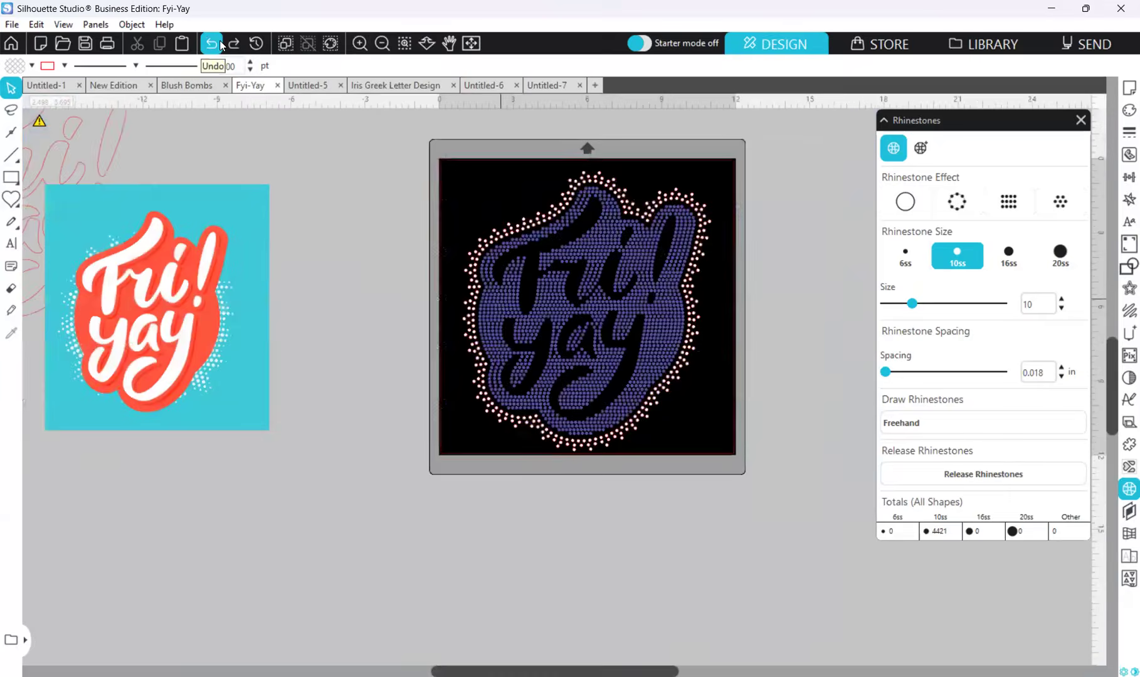
{"action": "left_click", "coordinate": [219, 41]}
{"action": "left_click", "coordinate": [218, 42]}
{"action": "left_click", "coordinate": [219, 42]}
{"action": "left_click", "coordinate": [219, 42]}
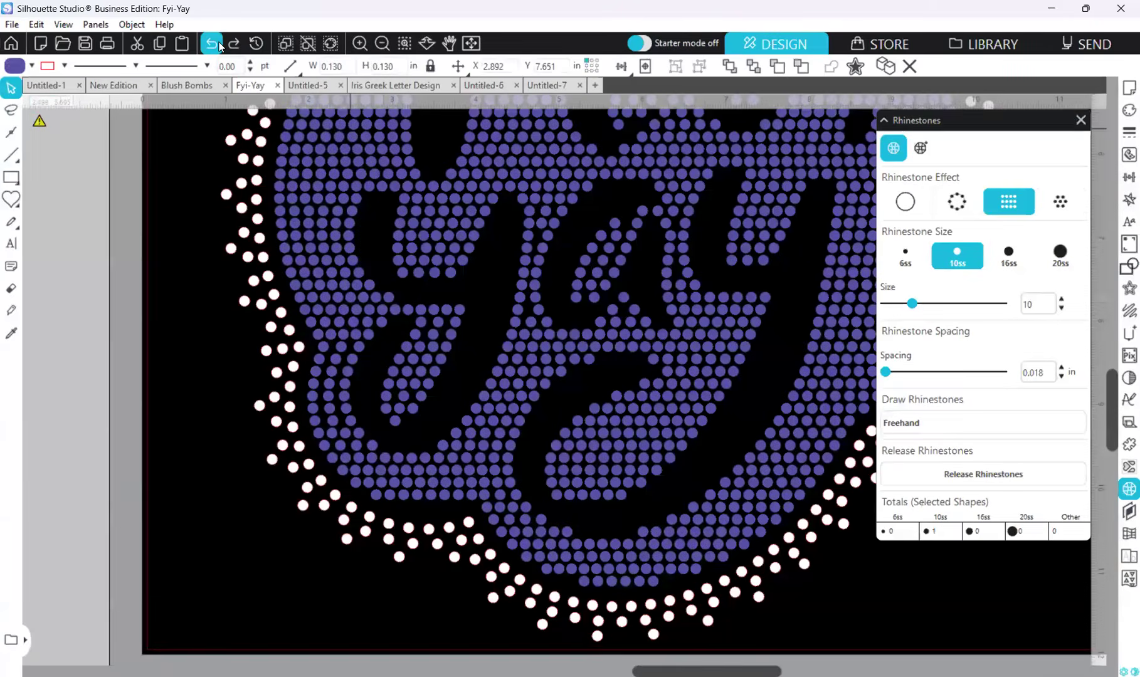
{"action": "left_click", "coordinate": [382, 46]}
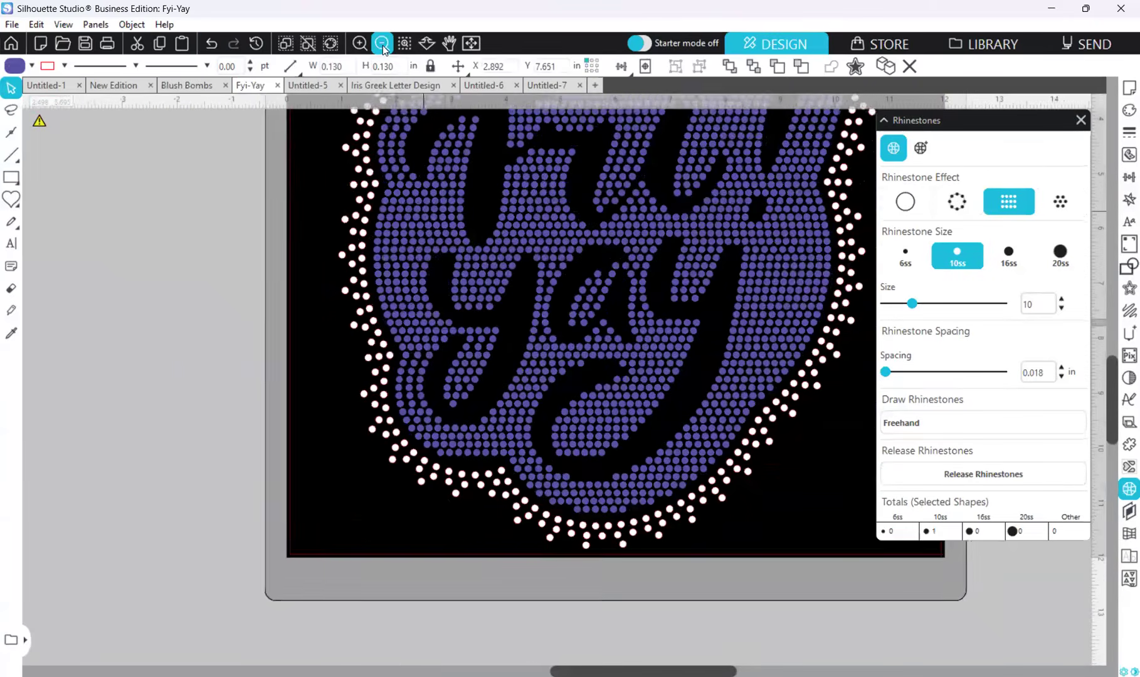
{"action": "left_click", "coordinate": [382, 46]}
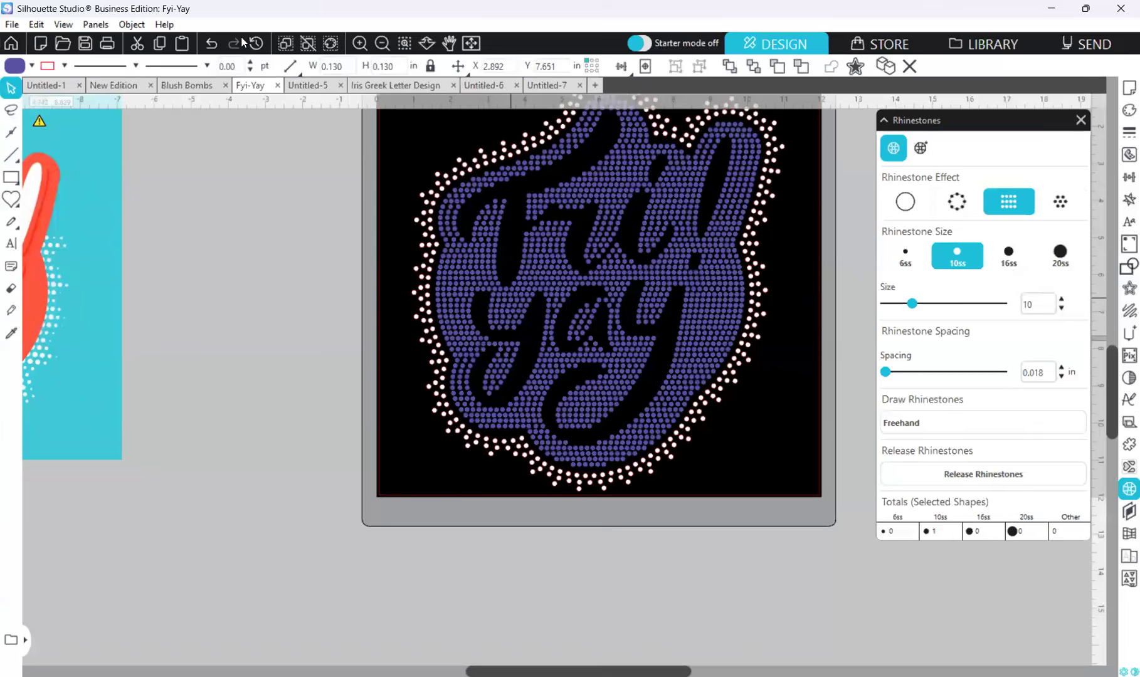
- Nudge the purple rhinestone at the upper end of the inner cluster of the a in yay into line
{"action": "left_click", "coordinate": [362, 43]}
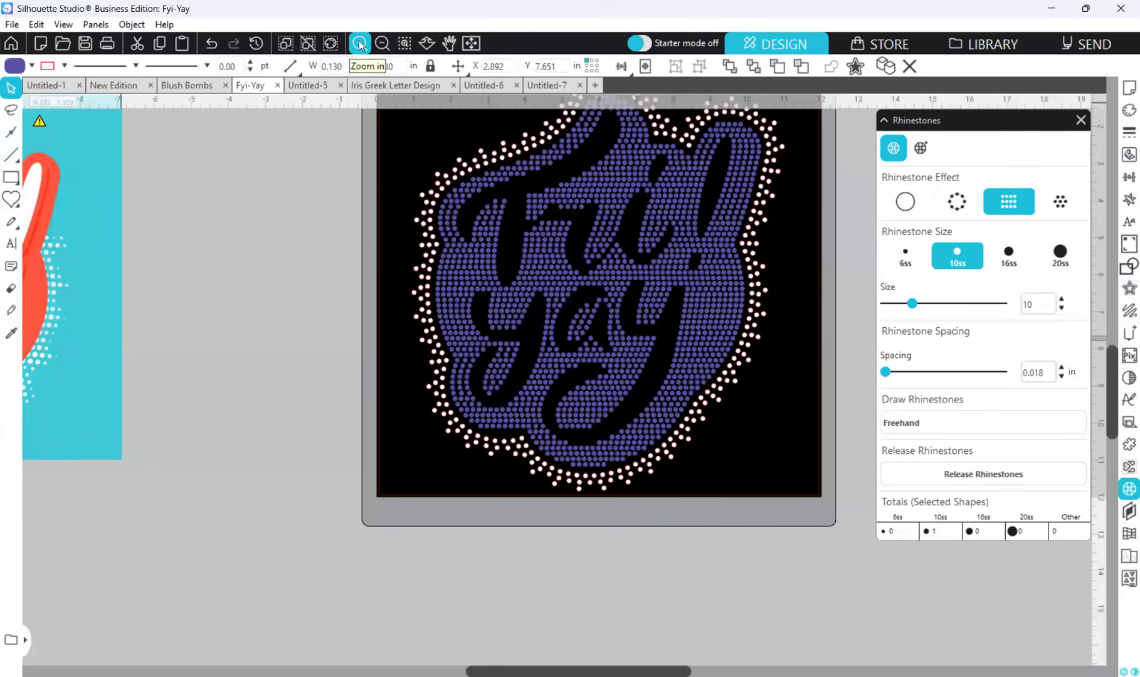
{"action": "left_click", "coordinate": [360, 43]}
{"action": "left_click", "coordinate": [360, 44]}
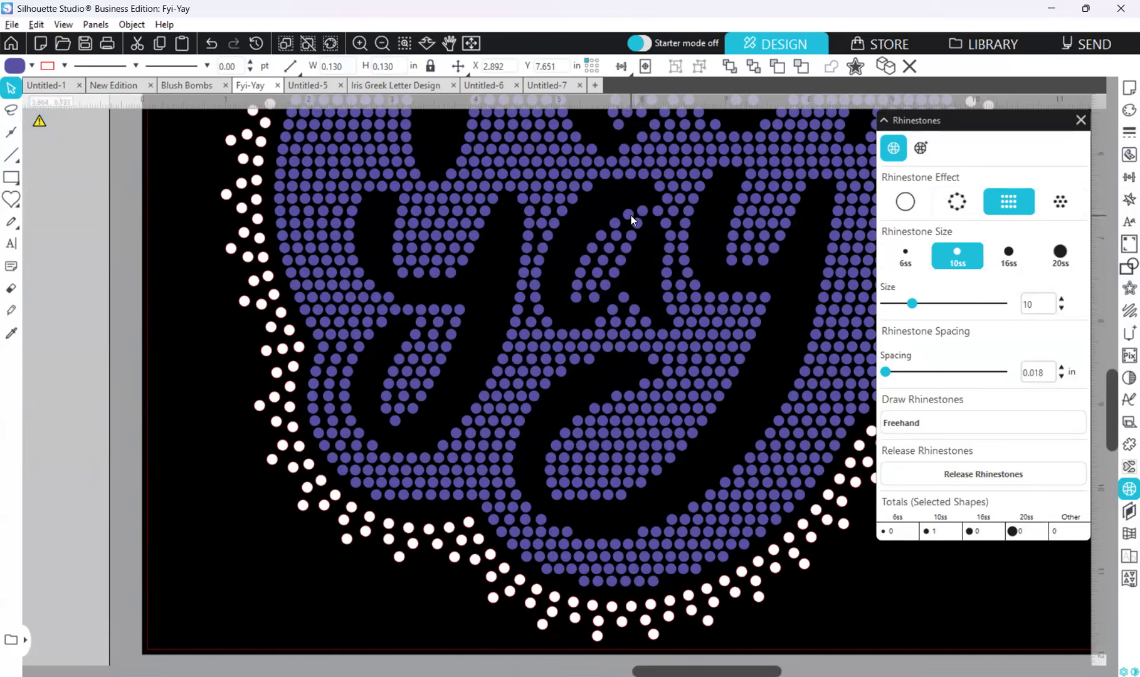
{"action": "left_click_drag", "start_coordinate": [628, 243], "coordinate": [629, 225]}
{"action": "left_click", "coordinate": [381, 44]}
{"action": "left_click", "coordinate": [381, 43]}
{"action": "left_click", "coordinate": [381, 43]}
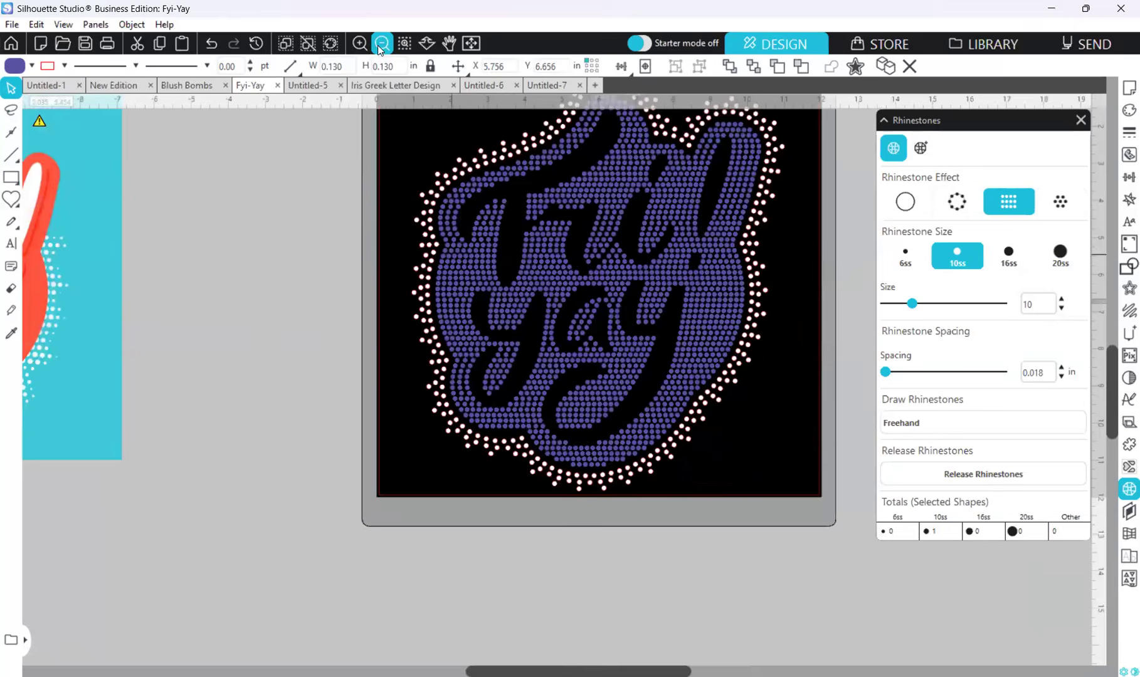
- Examine the rhinestone spacing across the whole Fri! yay design and its white outer rows
{"action": "left_click", "coordinate": [360, 43]}
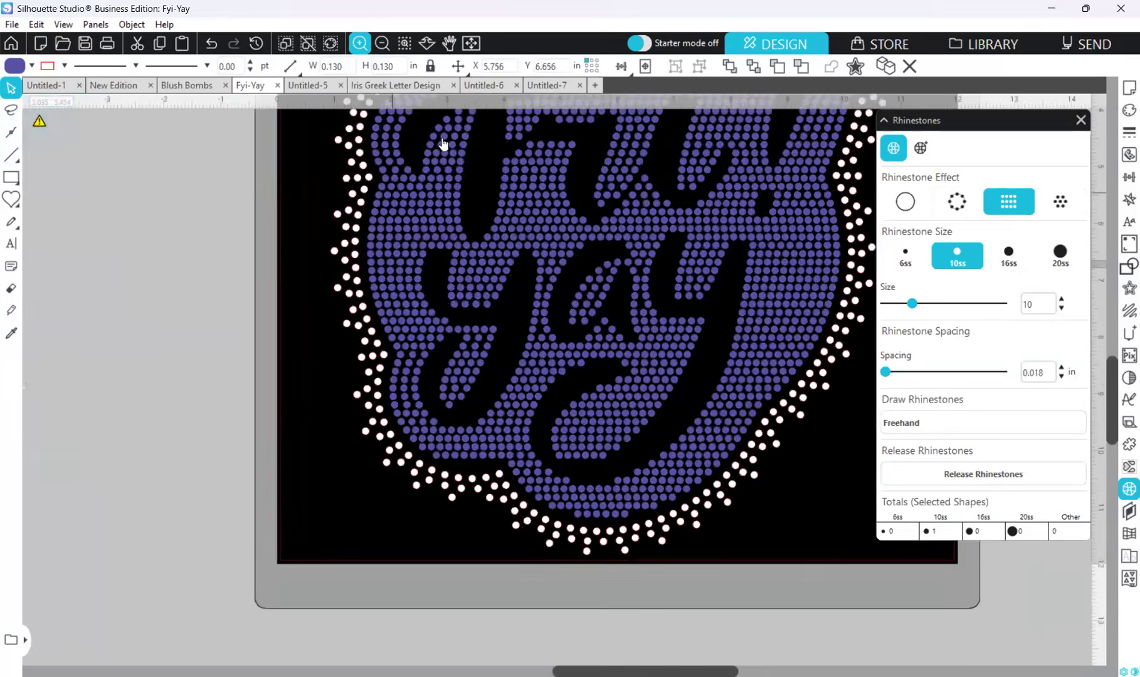
{"action": "left_click", "coordinate": [359, 43]}
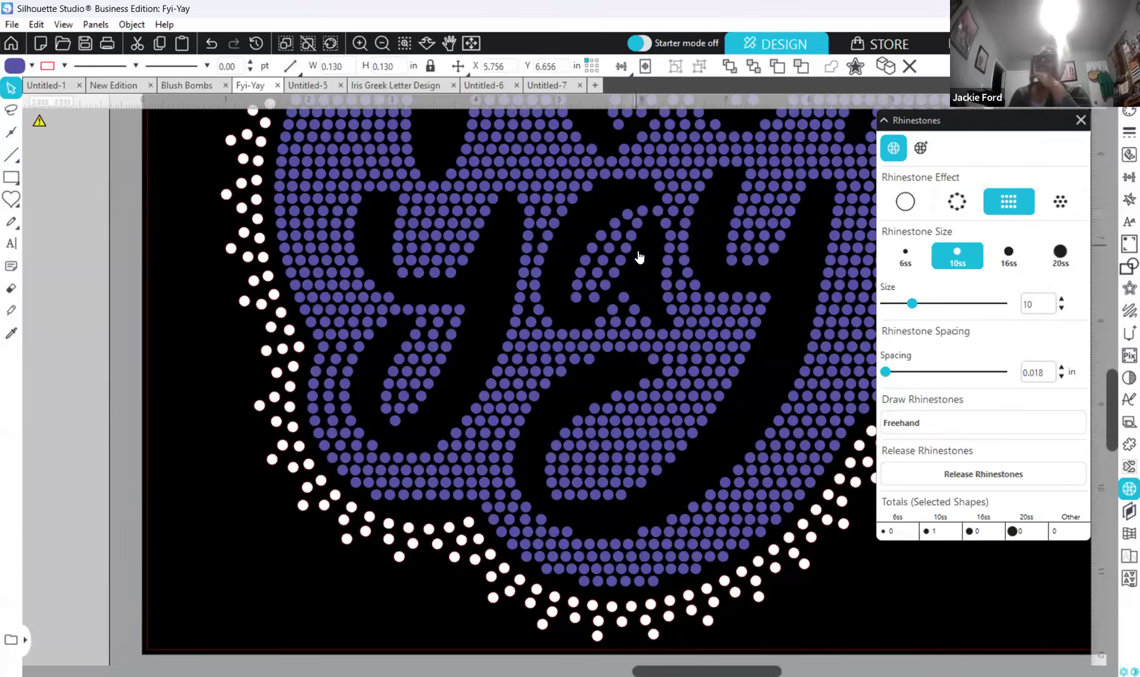
{"action": "left_click", "coordinate": [380, 45]}
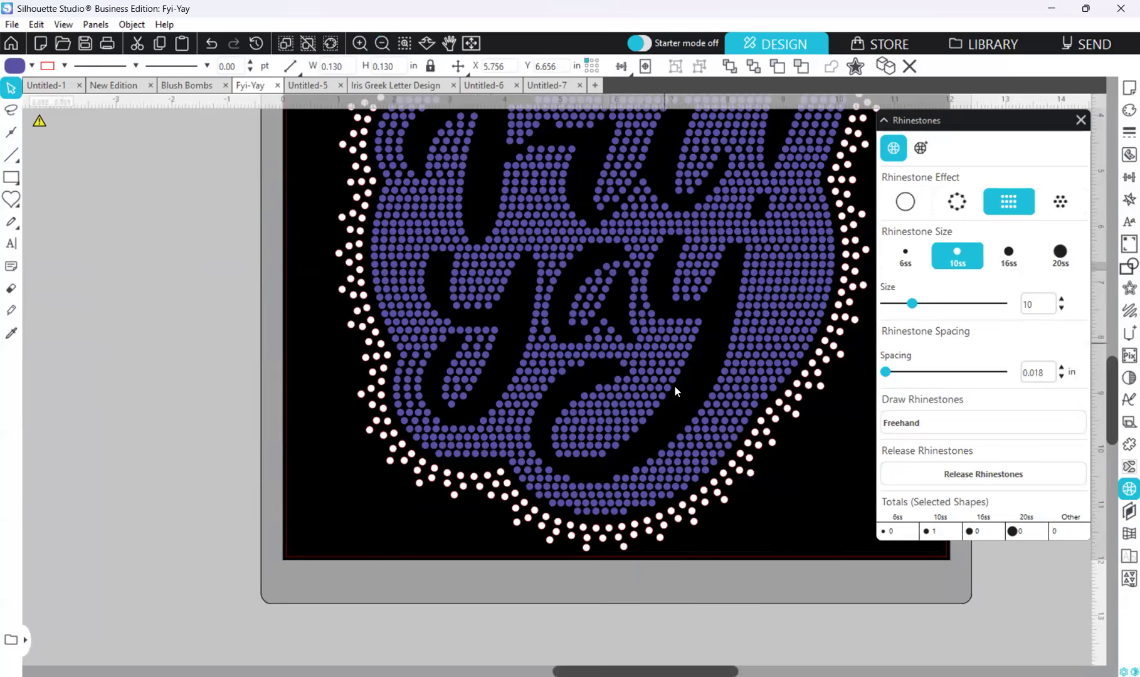
{"action": "scroll", "coordinate": [785, 510], "scroll_direction": "up", "scroll_amount": 1}
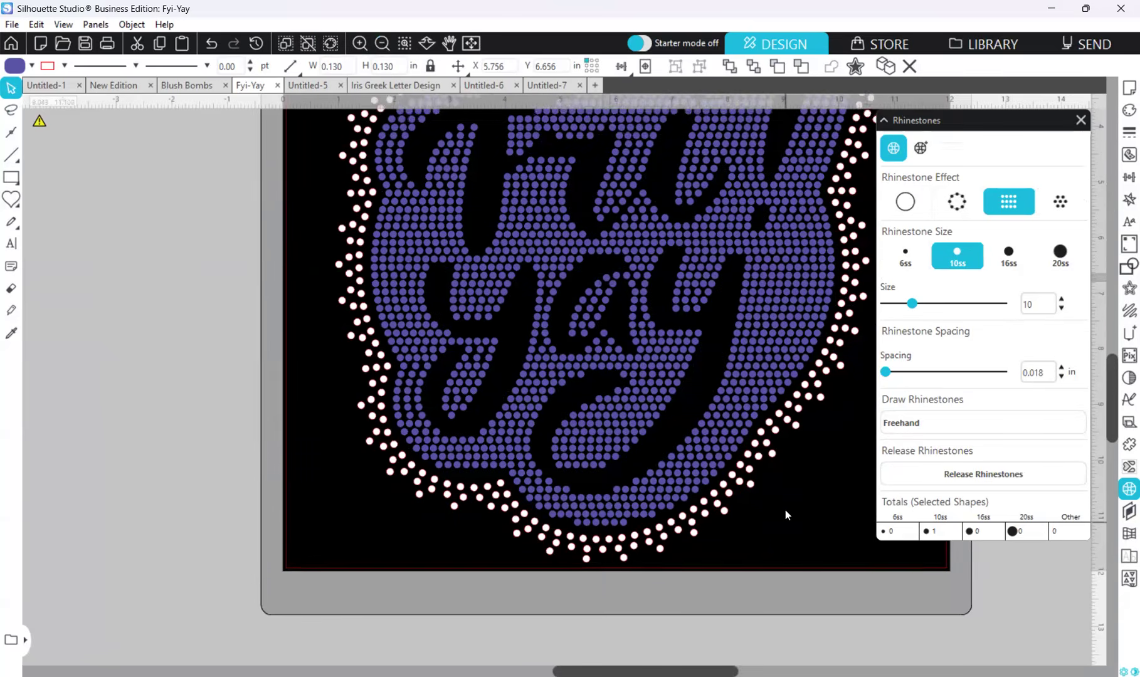
{"action": "scroll", "coordinate": [834, 526], "scroll_direction": "up", "scroll_amount": 3}
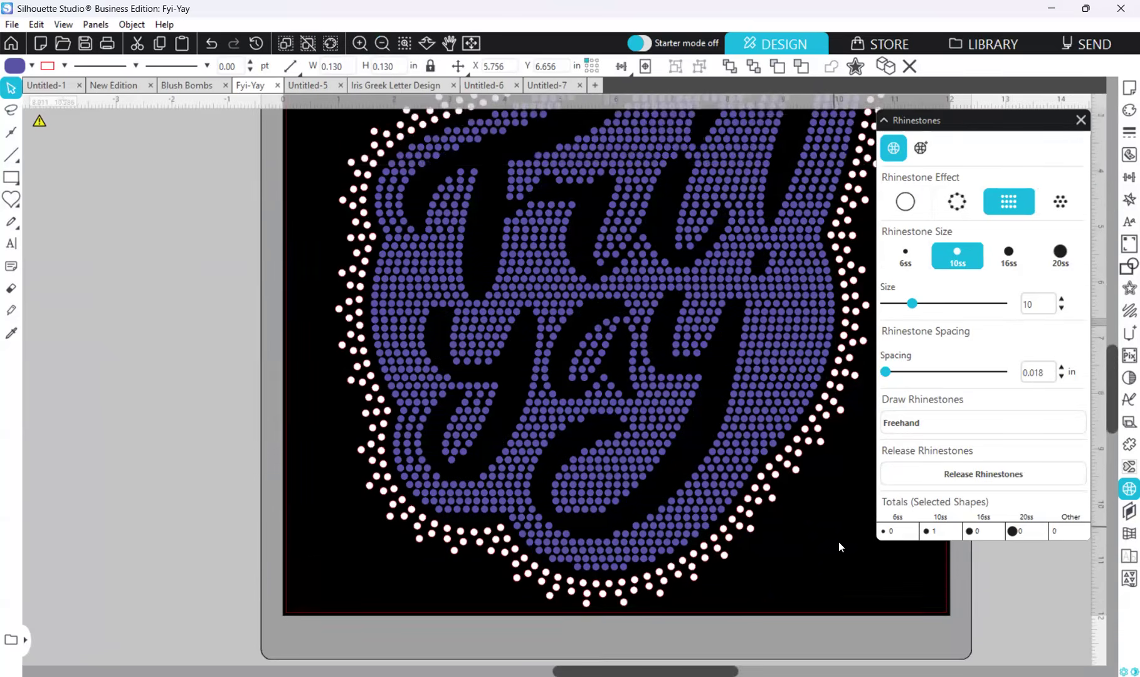
{"action": "scroll", "coordinate": [842, 547], "scroll_direction": "up", "scroll_amount": 1}
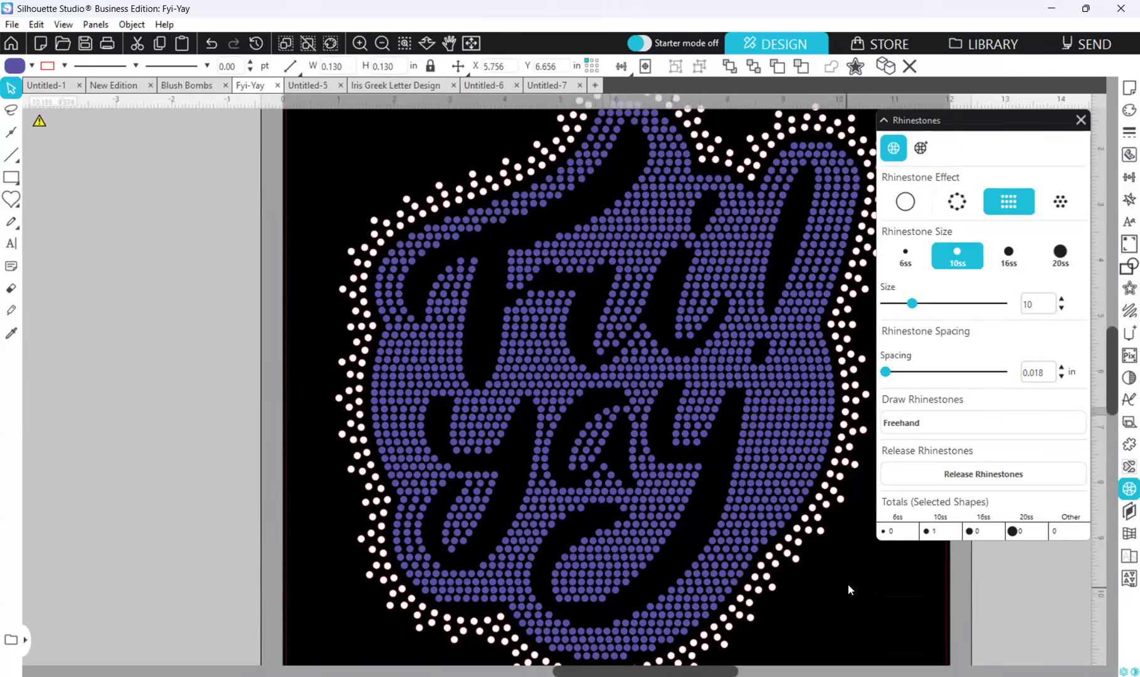
{"action": "scroll", "coordinate": [859, 592], "scroll_direction": "up", "scroll_amount": 1}
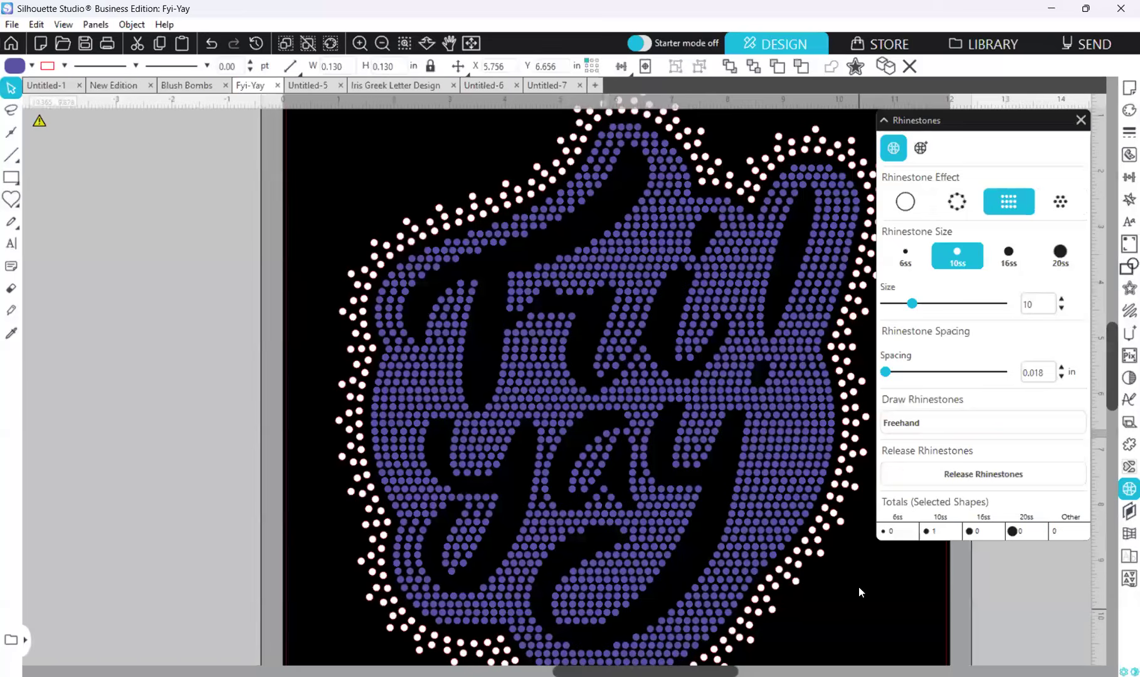
{"action": "scroll", "coordinate": [859, 592], "scroll_direction": "down", "scroll_amount": 1}
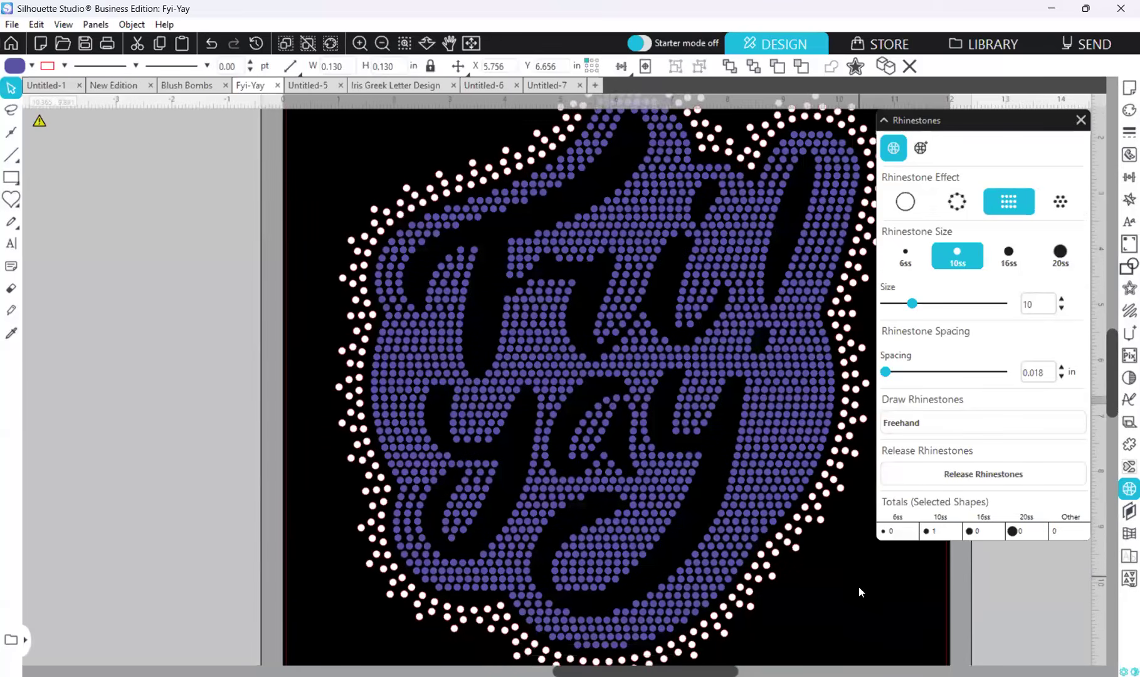
{"action": "left_click", "coordinate": [382, 43]}
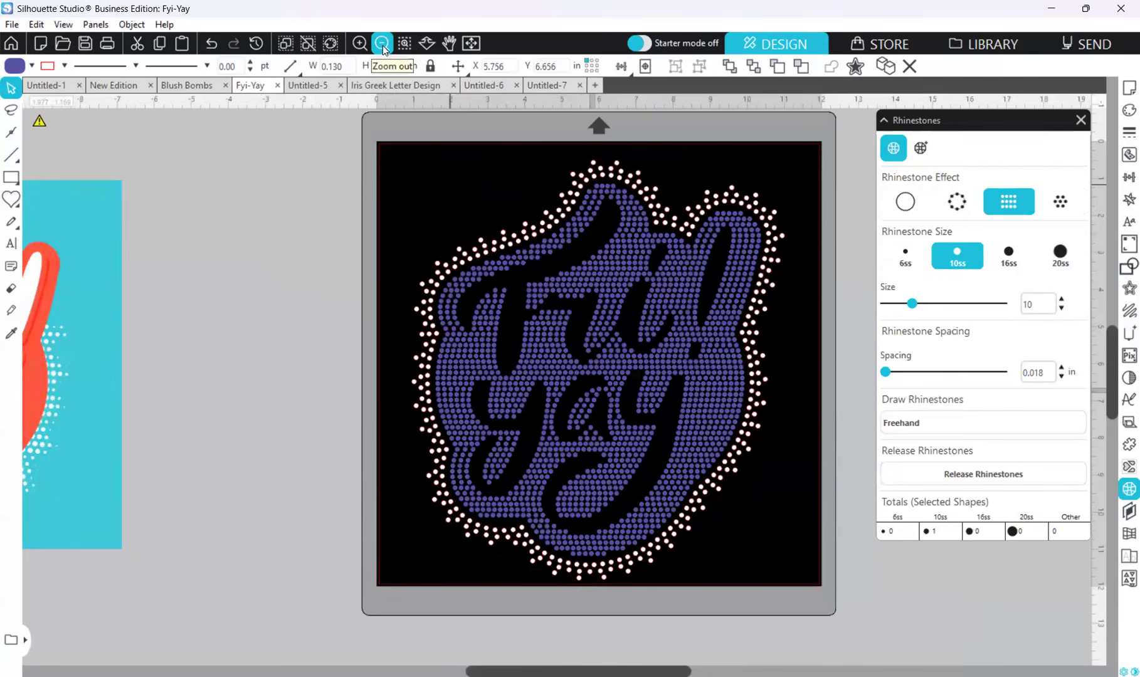
{"action": "left_click", "coordinate": [382, 44]}
{"action": "left_click", "coordinate": [358, 44]}
- Release the rhinestones of the three white offset rows with 0.100, 0.150 and 0.500 in spacing, undoing any accidental shift, and deselect everything
{"action": "left_click", "coordinate": [517, 242]}
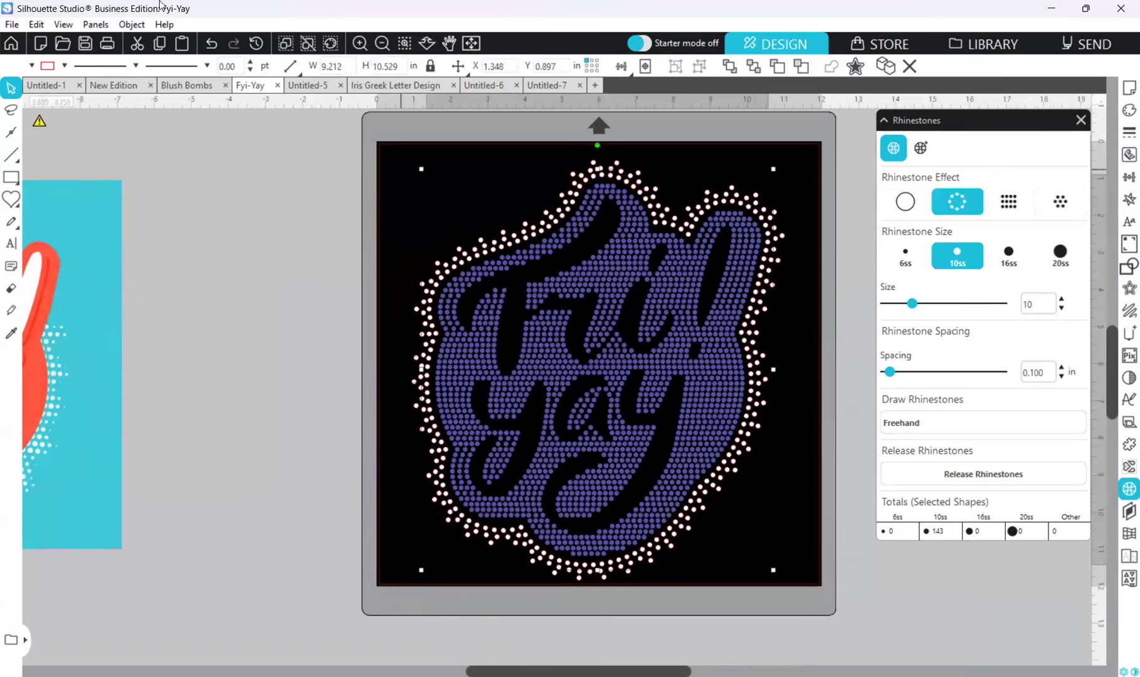
{"action": "left_click", "coordinate": [213, 49]}
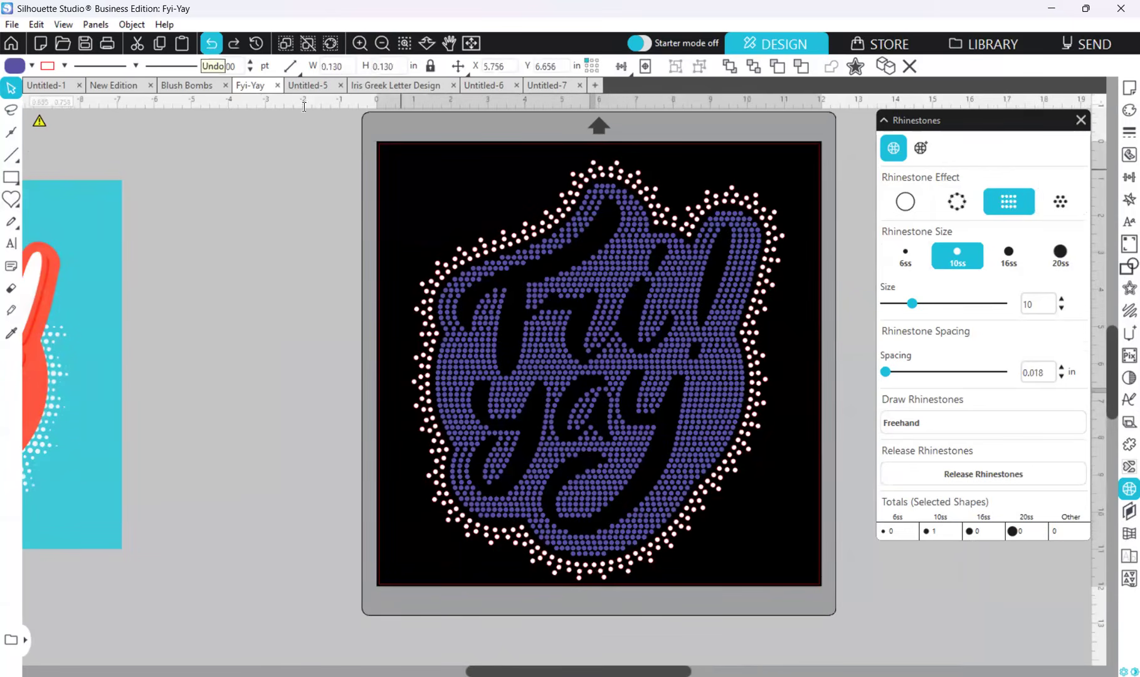
{"action": "left_click", "coordinate": [525, 254]}
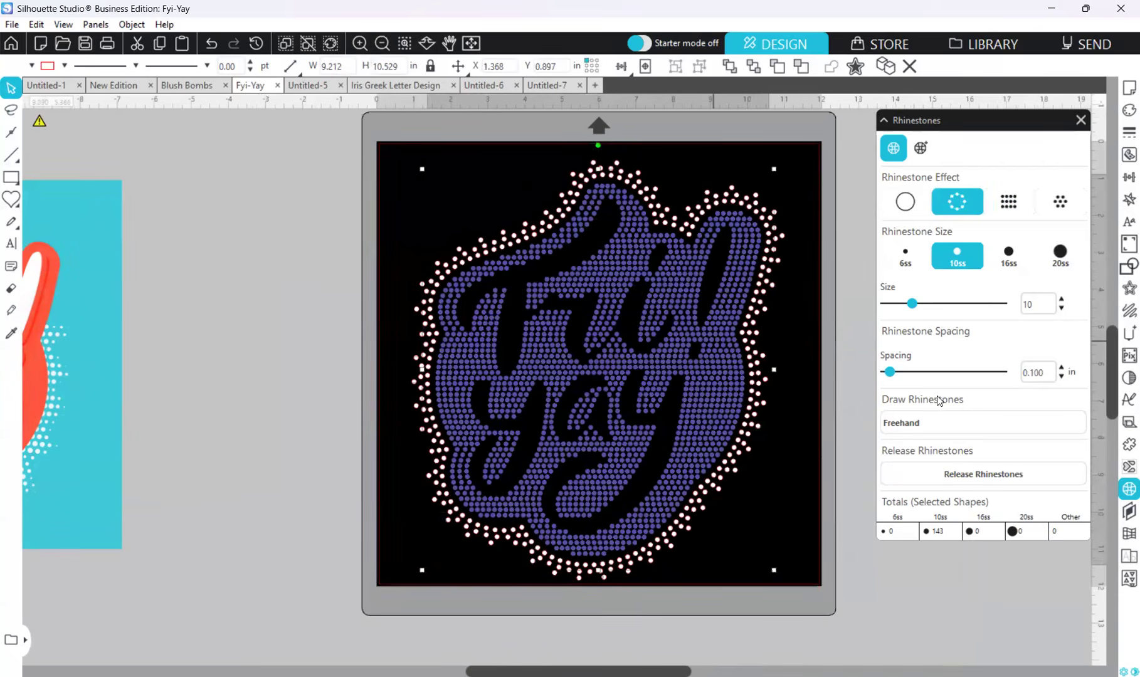
{"action": "left_click", "coordinate": [987, 475]}
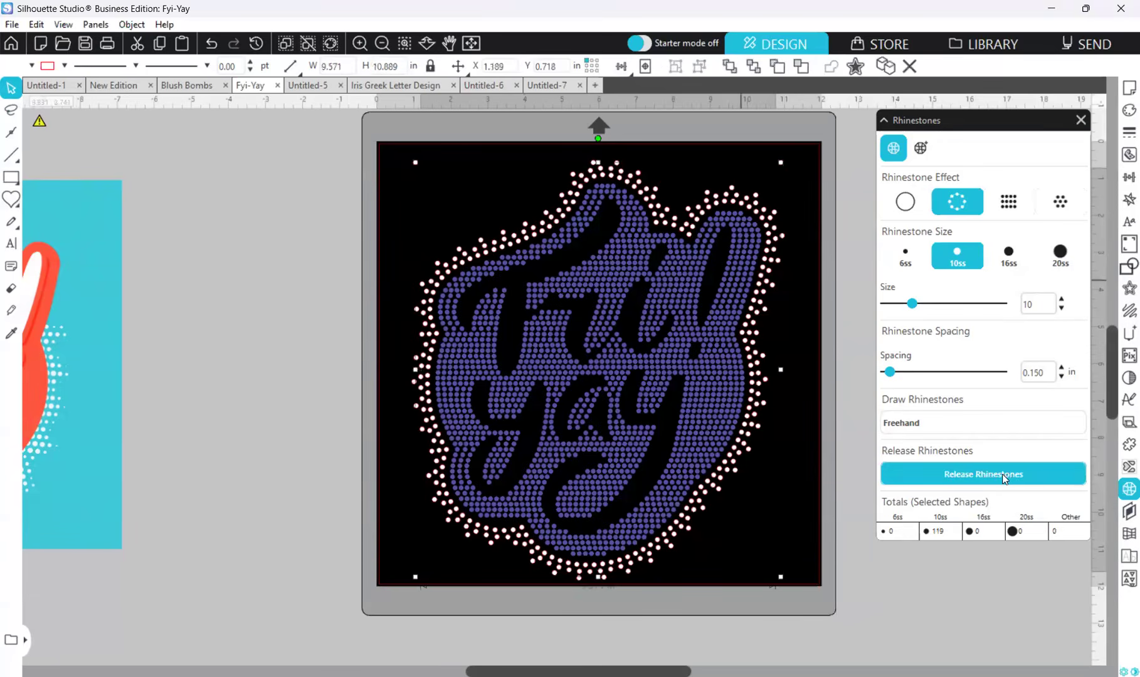
{"action": "left_click", "coordinate": [1004, 474]}
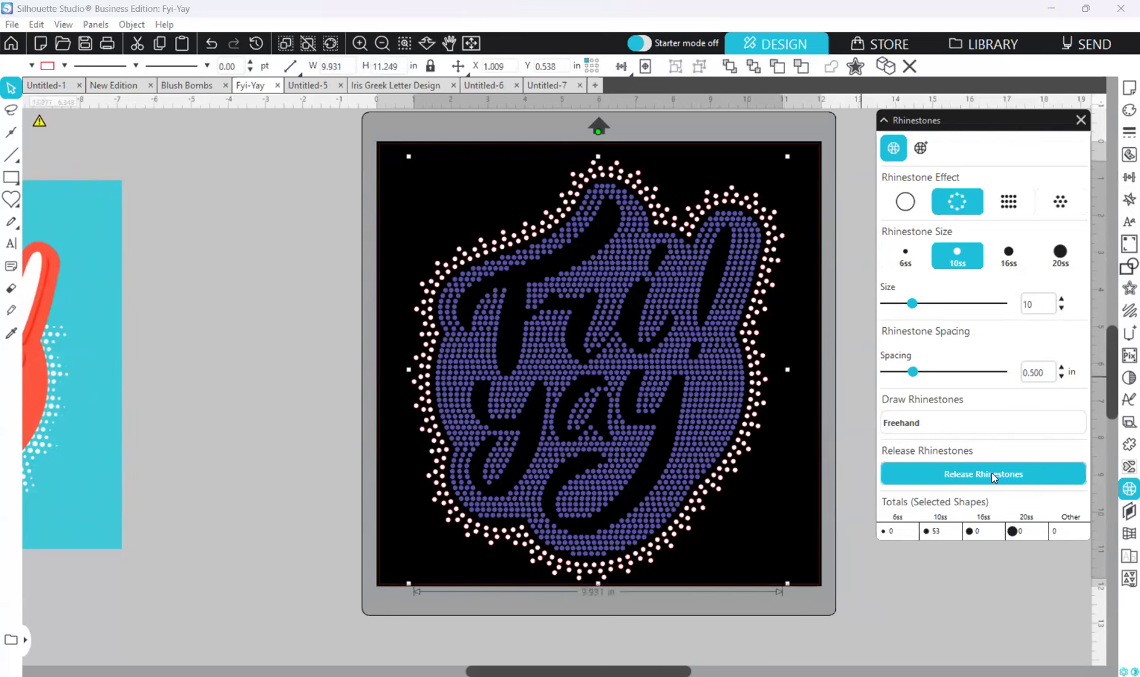
{"action": "left_click", "coordinate": [992, 474]}
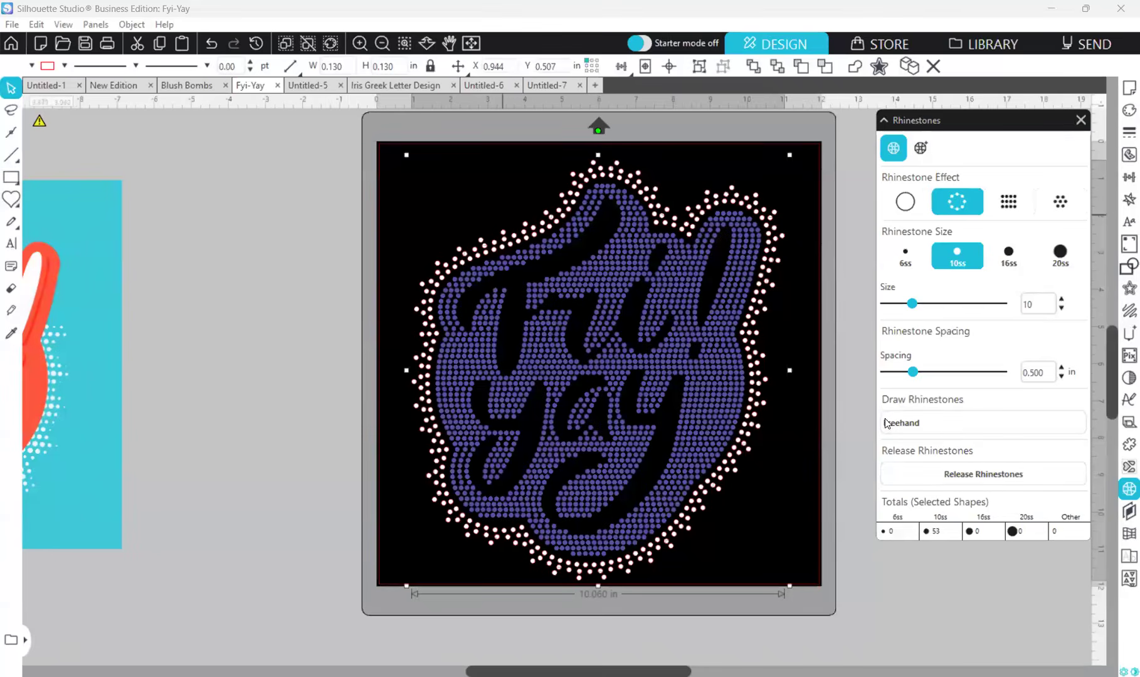
{"action": "left_click", "coordinate": [308, 43]}
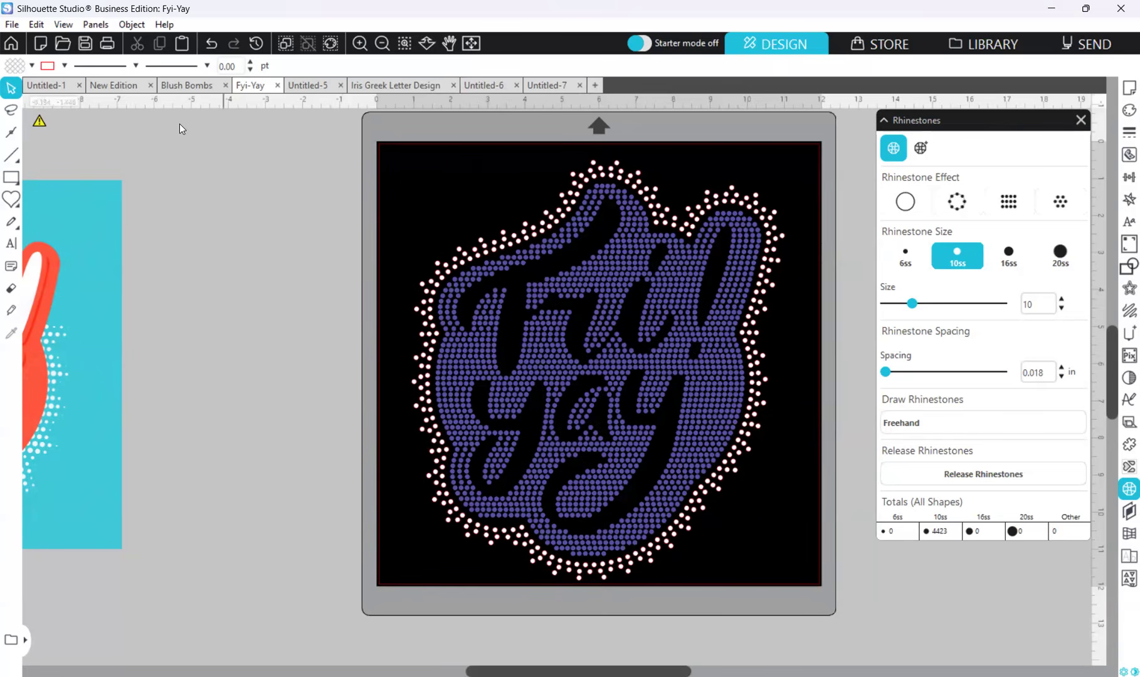
- Select all on-media shapes with the fill colour RGB (85,83,164) and group them
{"action": "scroll", "coordinate": [179, 126], "scroll_direction": "up", "scroll_amount": 1}
{"action": "scroll", "coordinate": [178, 126], "scroll_direction": "up", "scroll_amount": 1}
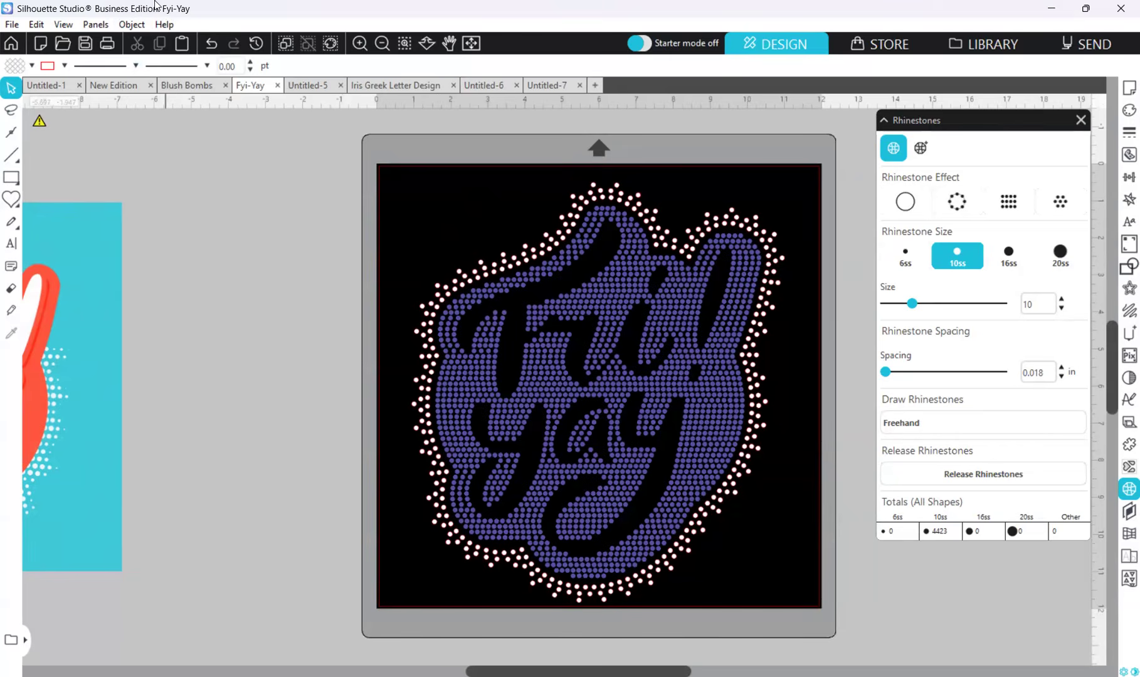
{"action": "left_click", "coordinate": [96, 25]}
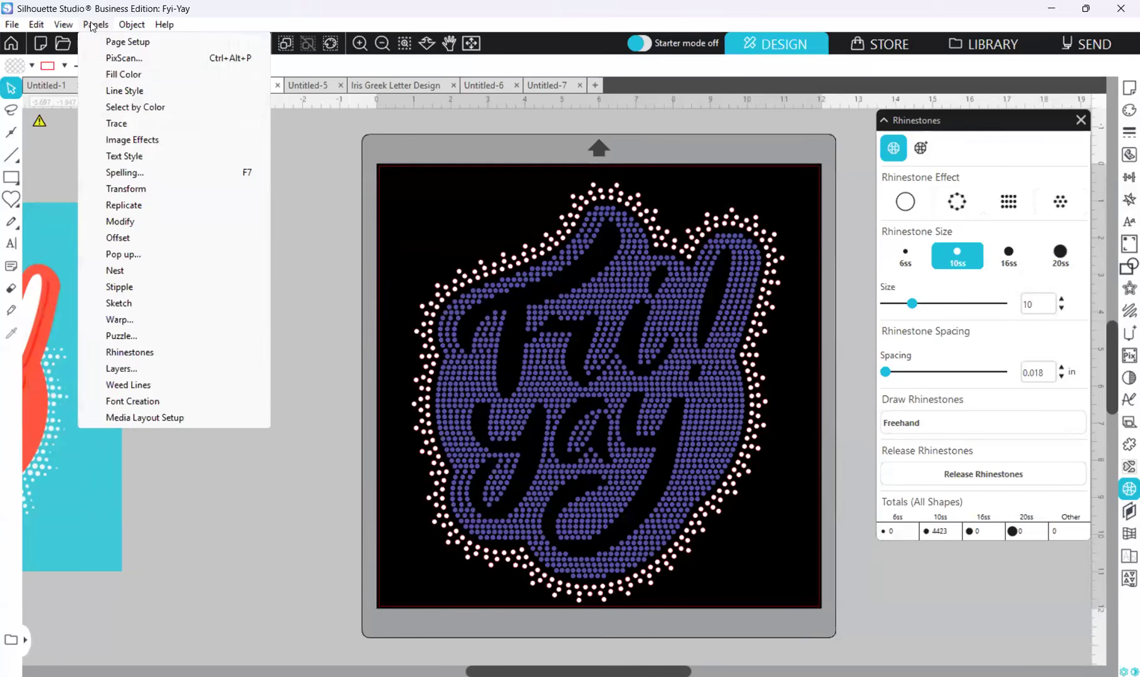
{"action": "left_click", "coordinate": [164, 112]}
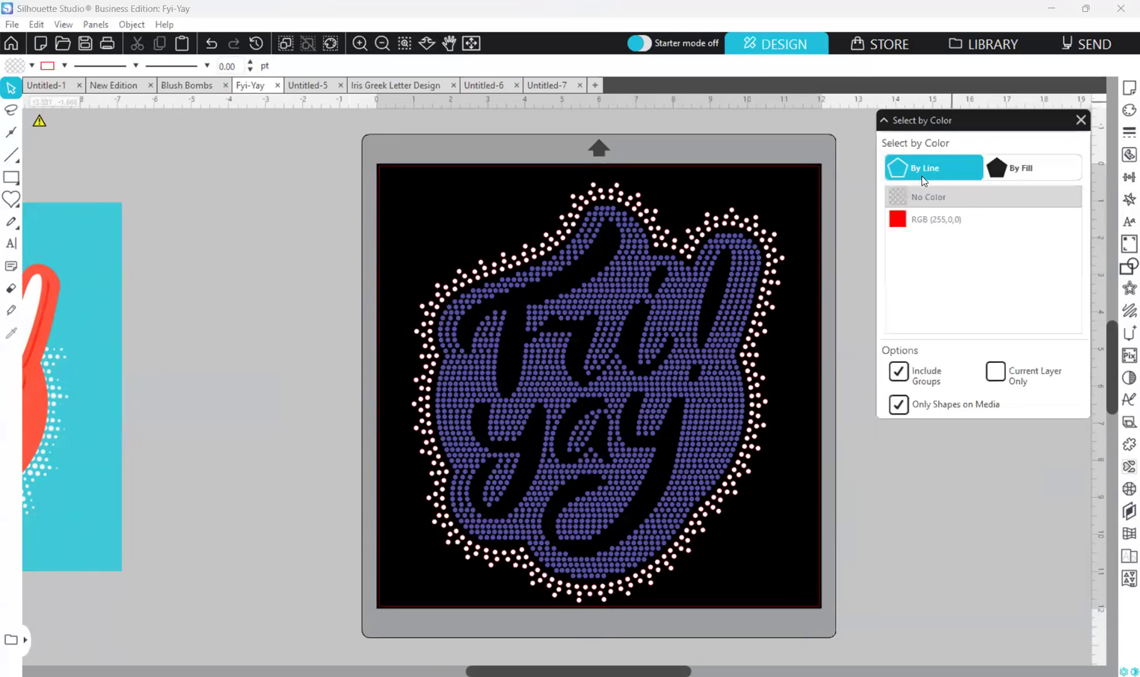
{"action": "left_click", "coordinate": [1015, 167]}
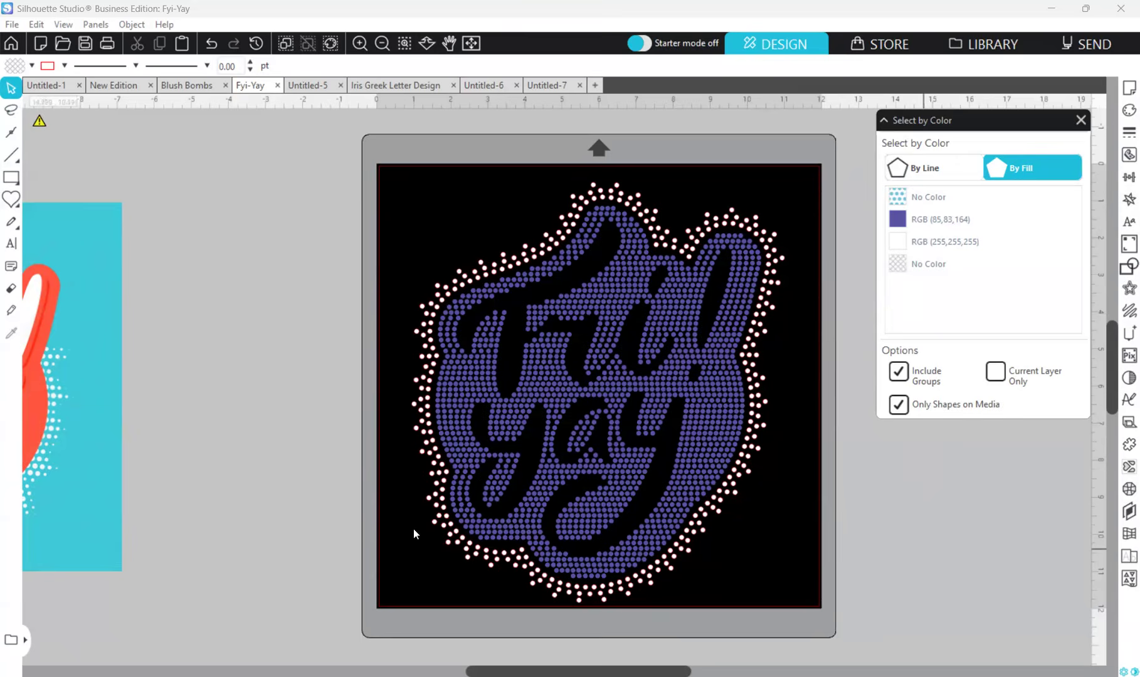
{"action": "left_click_drag", "start_coordinate": [78, 368], "coordinate": [112, 361]}
{"action": "left_click_drag", "start_coordinate": [47, 325], "coordinate": [73, 362]}
{"action": "key", "text": "Escape"}
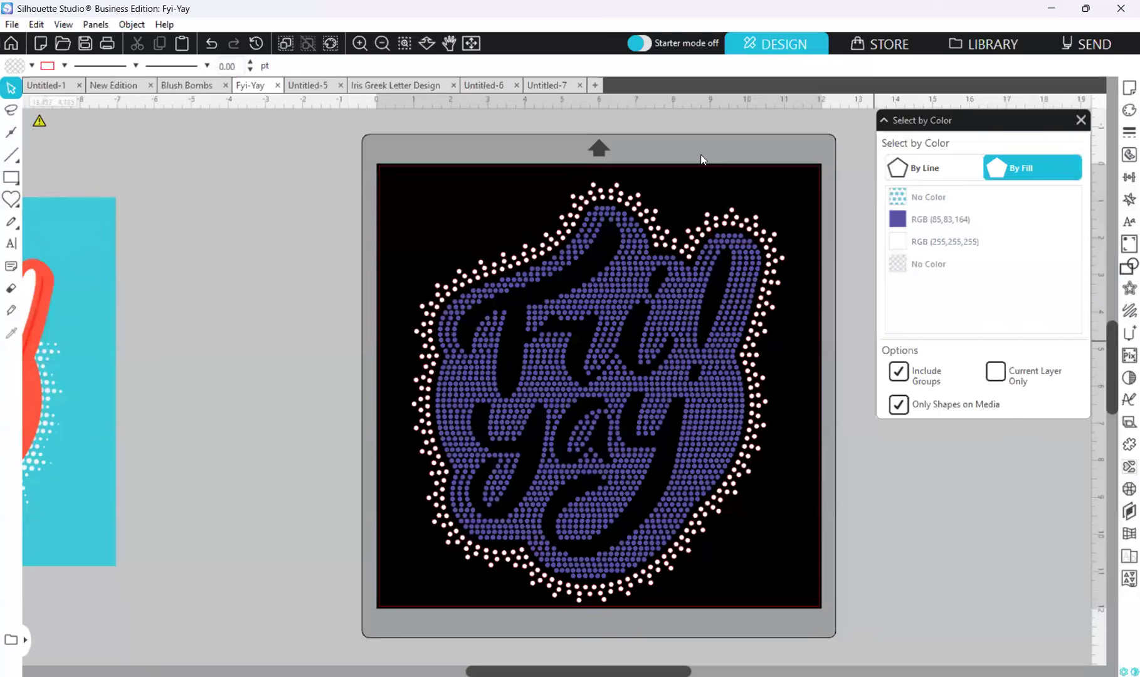
{"action": "left_click", "coordinate": [897, 219]}
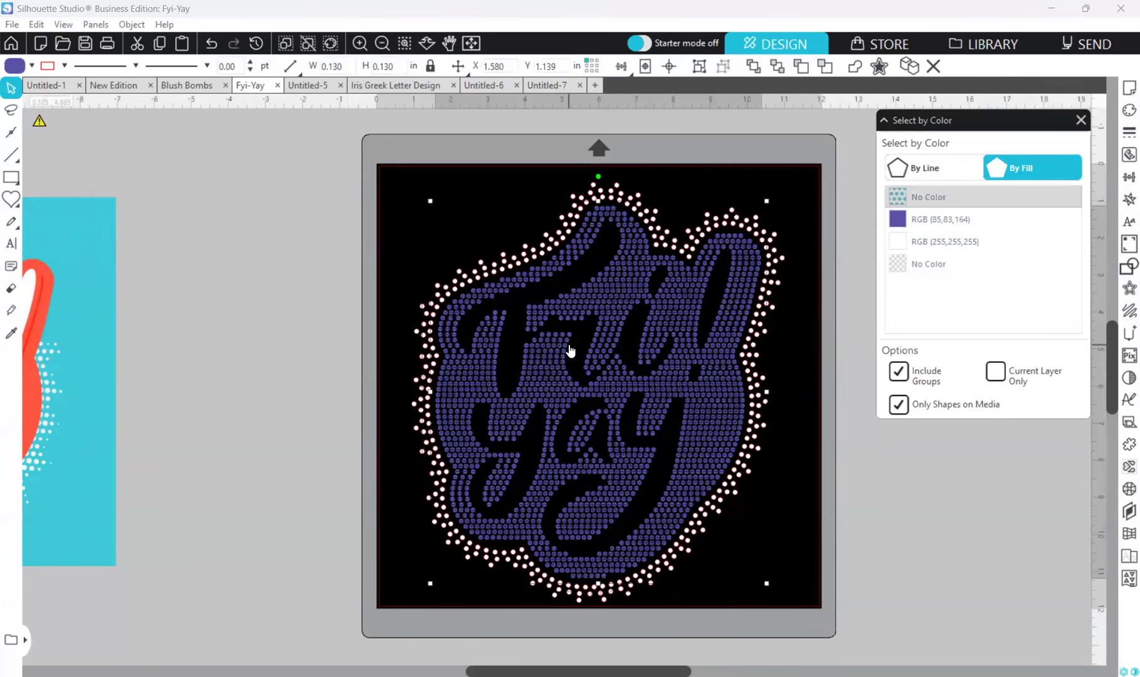
{"action": "right_click", "coordinate": [794, 352]}
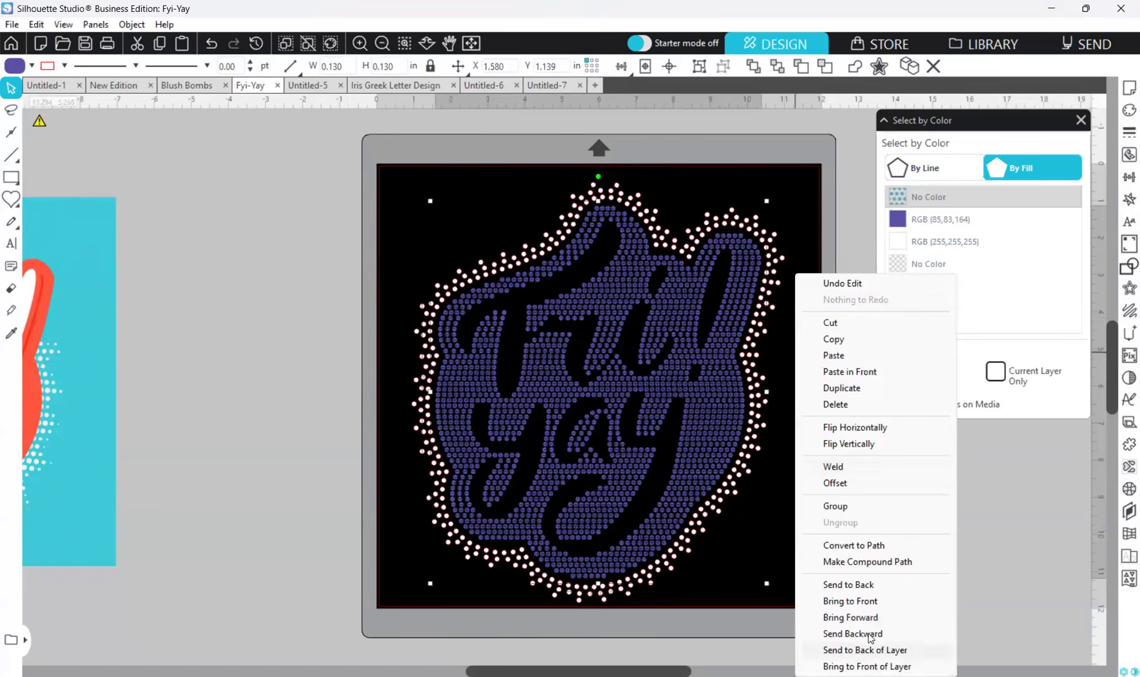
{"action": "left_click", "coordinate": [860, 513]}
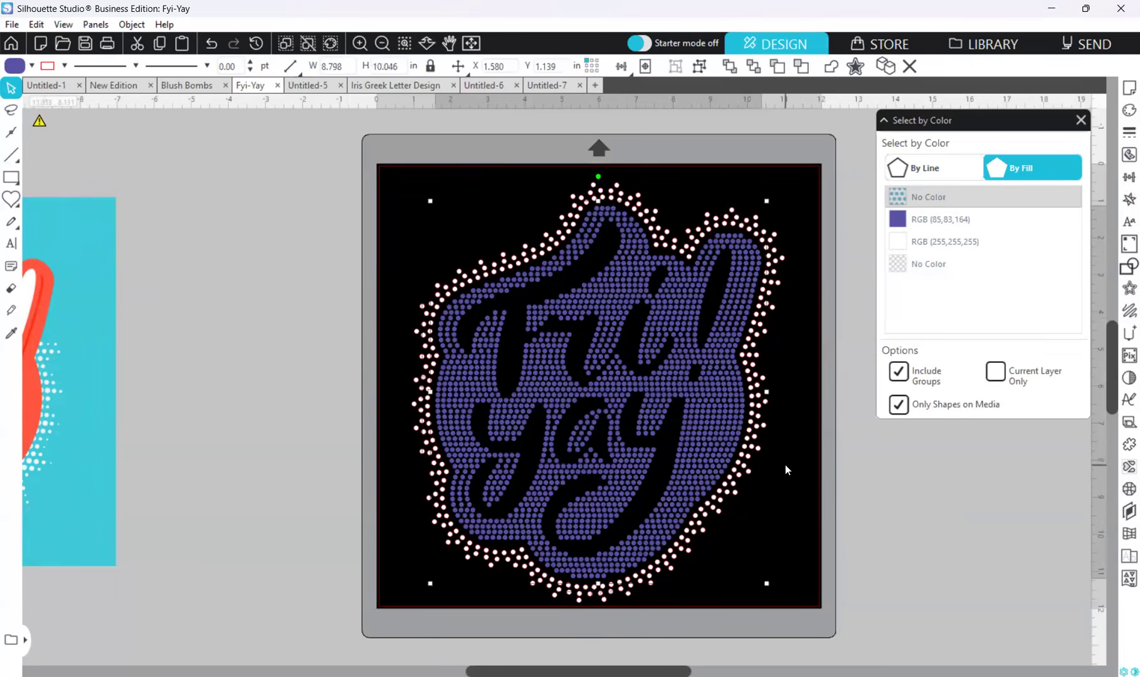
- Make the grouped purple rhinestones a compound path and fill it with purple 5453A4
{"action": "right_click", "coordinate": [811, 398]}
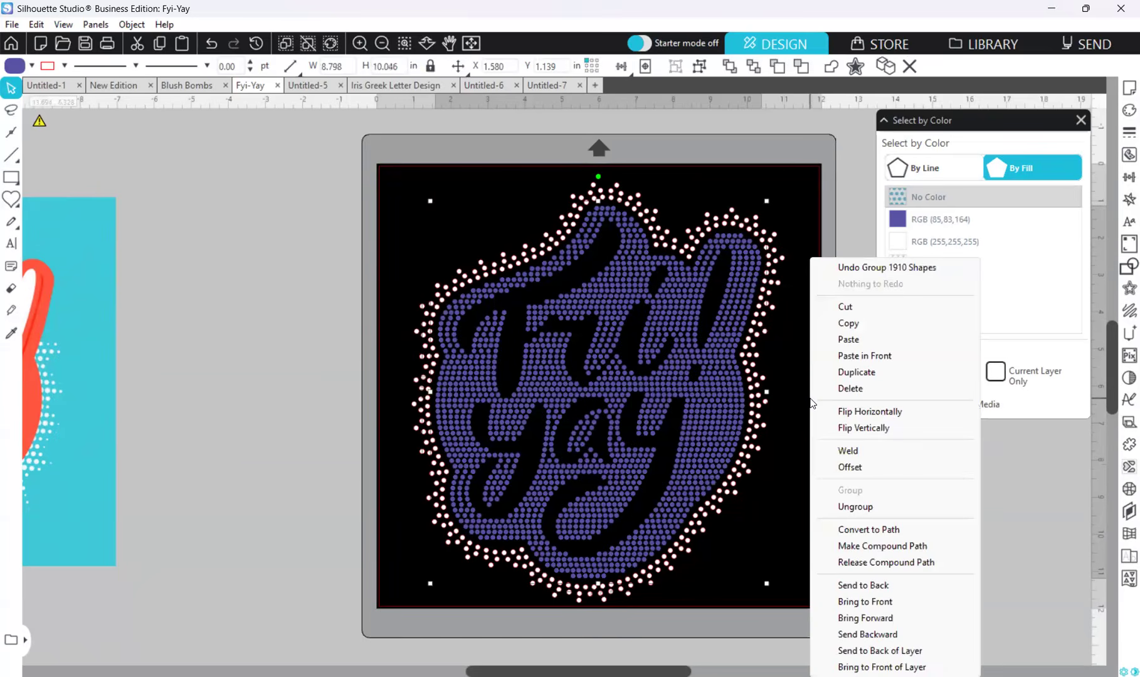
{"action": "left_click", "coordinate": [882, 546]}
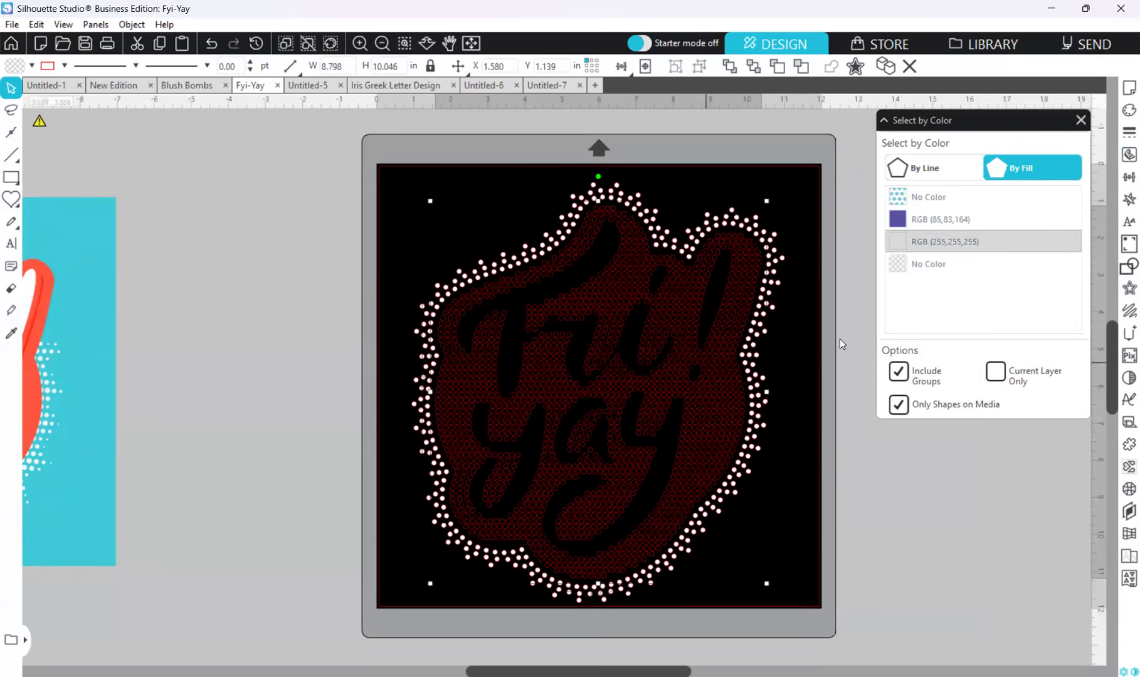
{"action": "left_click", "coordinate": [1122, 109]}
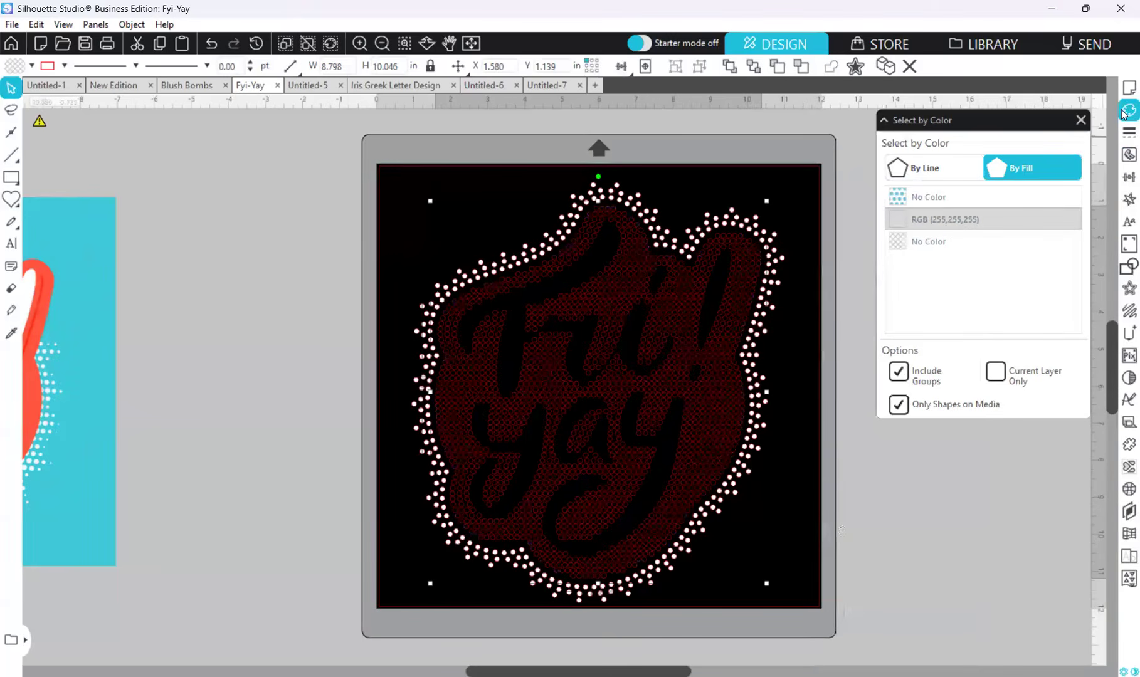
{"action": "left_click", "coordinate": [900, 195]}
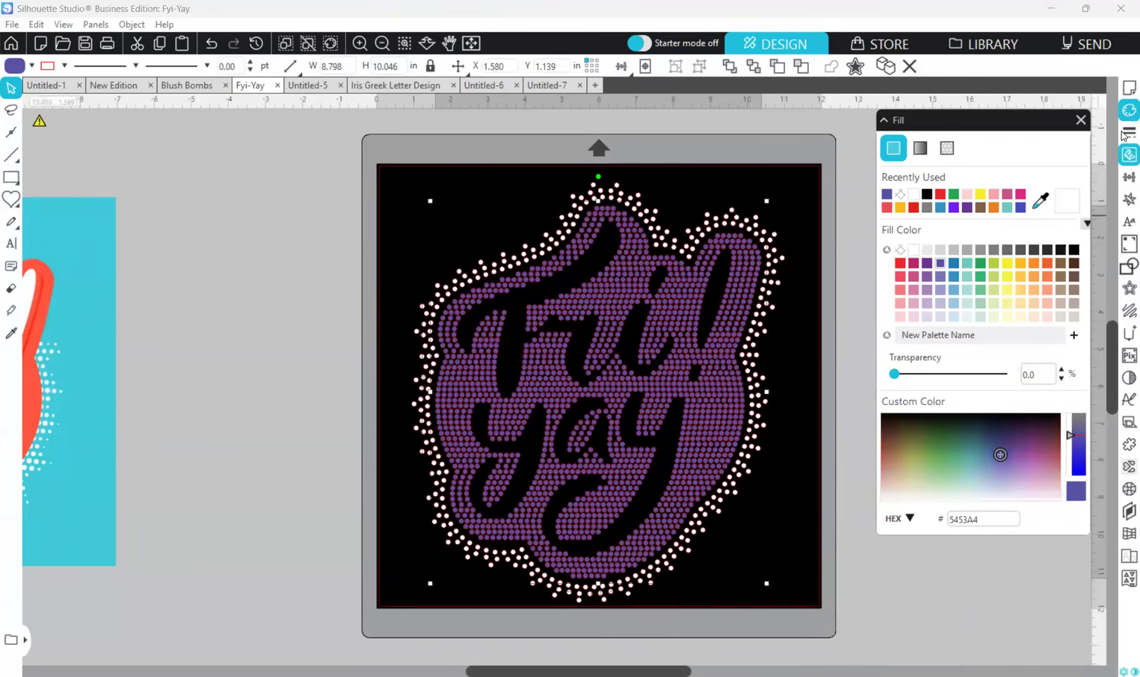
- Remove the line colour from the purple rhinestone compound path
{"action": "left_click", "coordinate": [1123, 135]}
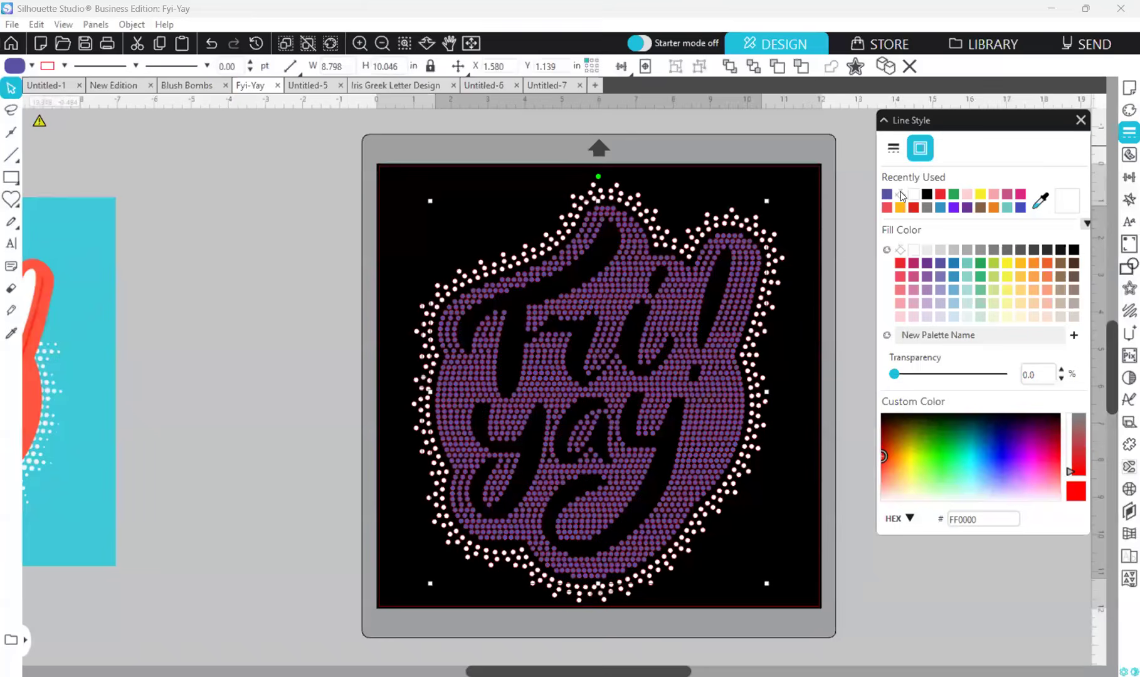
{"action": "left_click", "coordinate": [901, 195]}
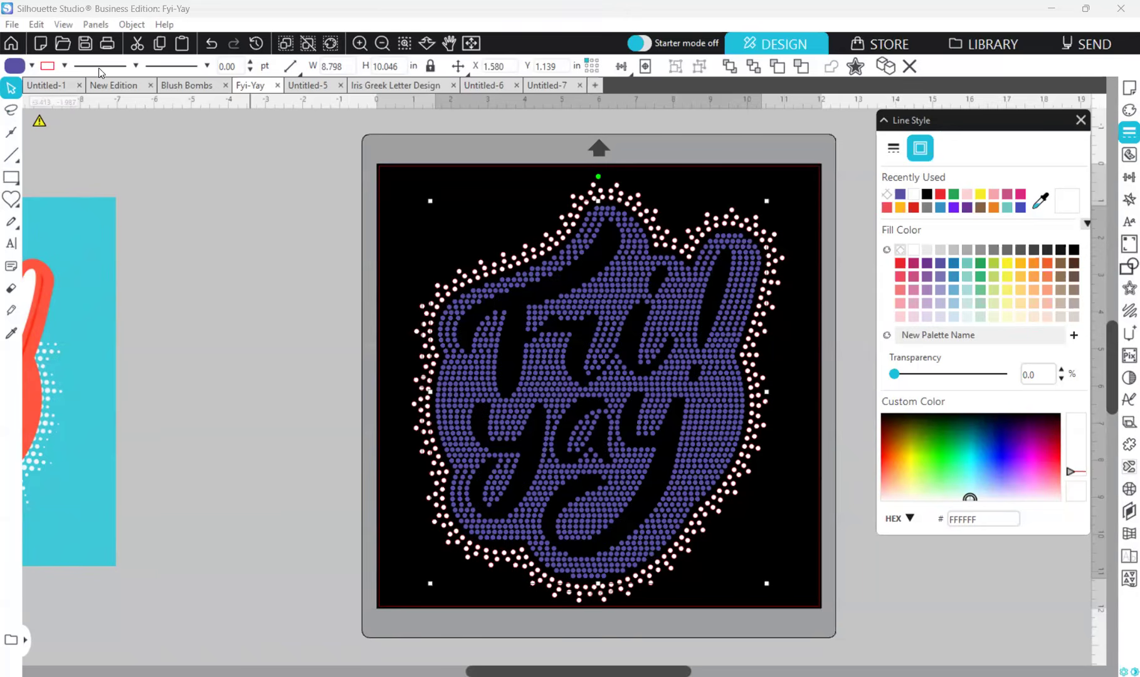
- Select the on-media outer rhinestones by fill colour, choosing RGB (255,255,255) followed by No Color, and group the selection
{"action": "left_click", "coordinate": [95, 24]}
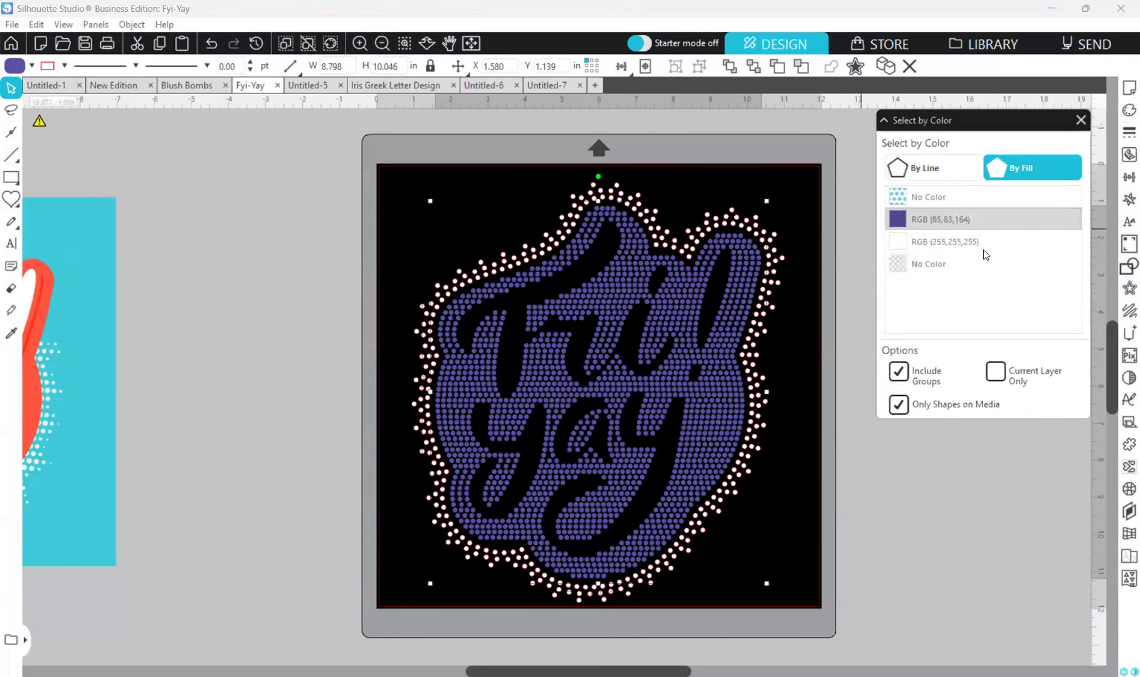
{"action": "left_click", "coordinate": [923, 244]}
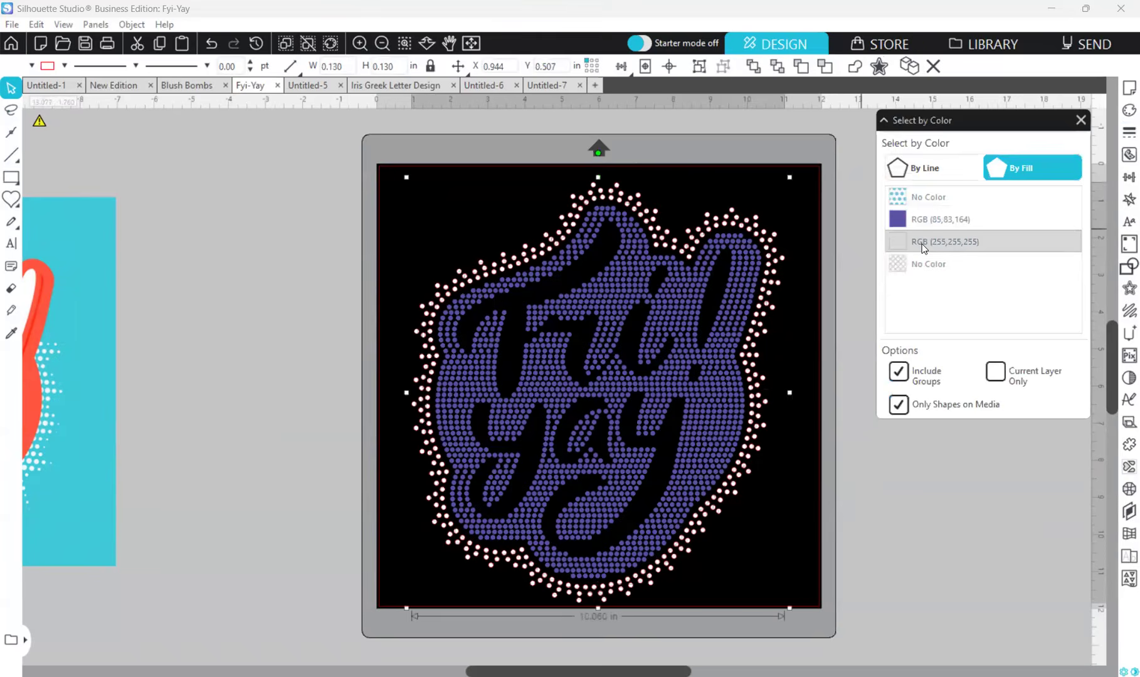
{"action": "left_click", "coordinate": [935, 265]}
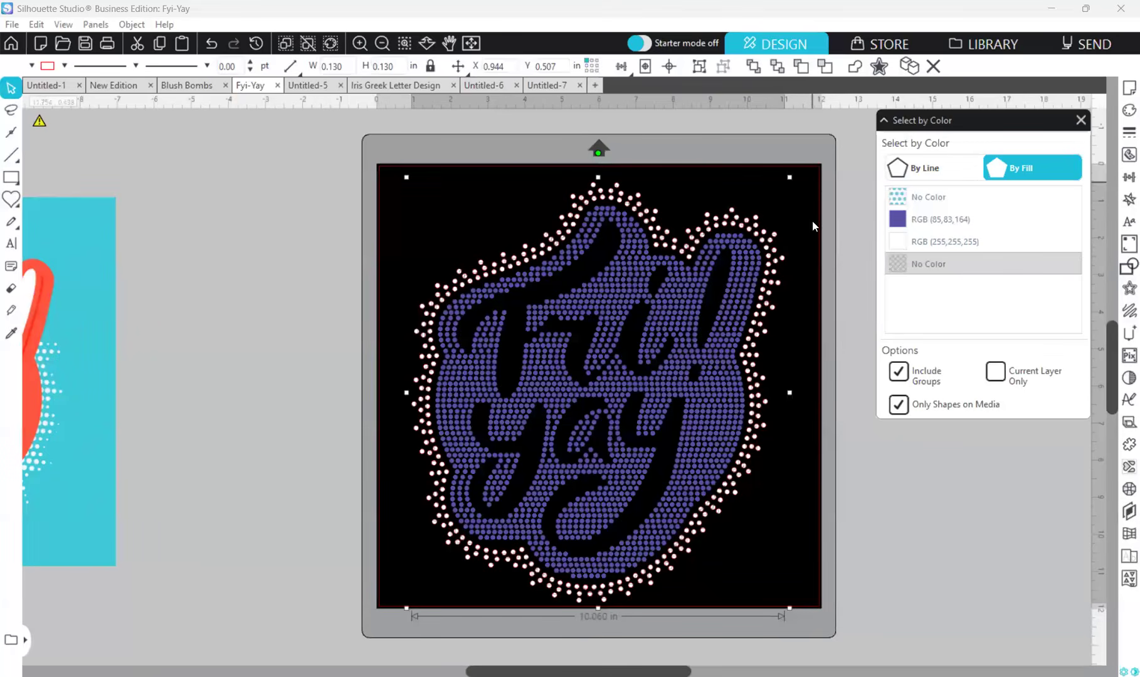
{"action": "right_click", "coordinate": [816, 271]}
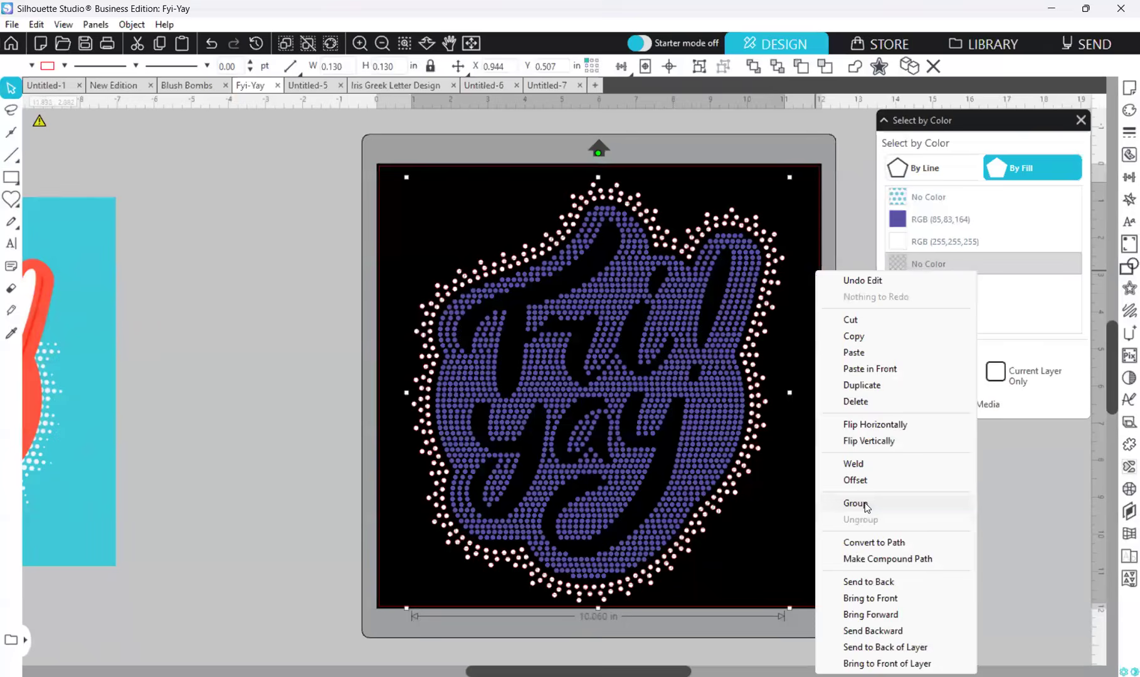
{"action": "left_click", "coordinate": [856, 503]}
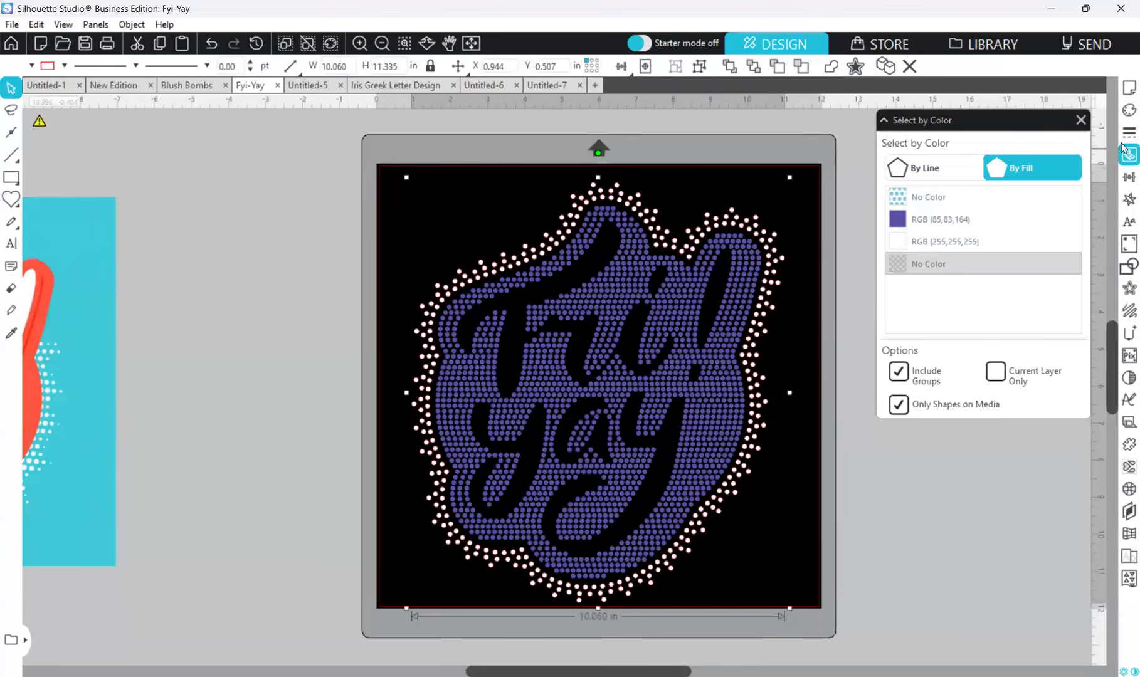
- Make the grouped outer rhinestones a compound path, fill it with white FFFFFF, and deselect it
{"action": "right_click", "coordinate": [806, 336]}
{"action": "left_click", "coordinate": [856, 547]}
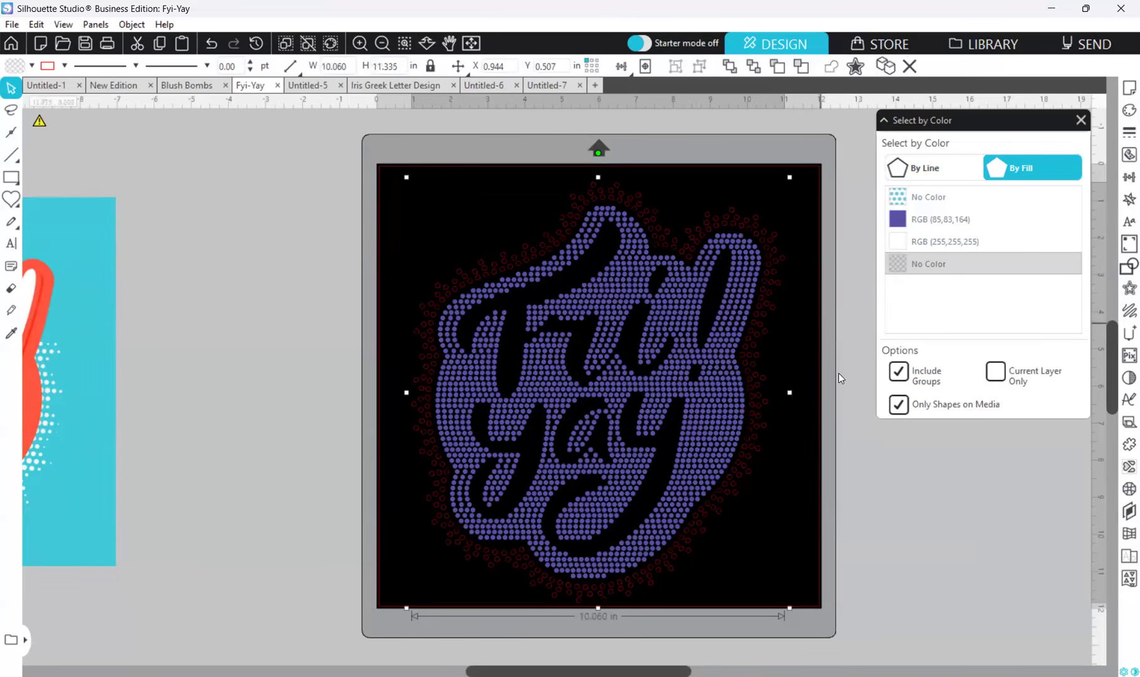
{"action": "left_click", "coordinate": [1123, 111]}
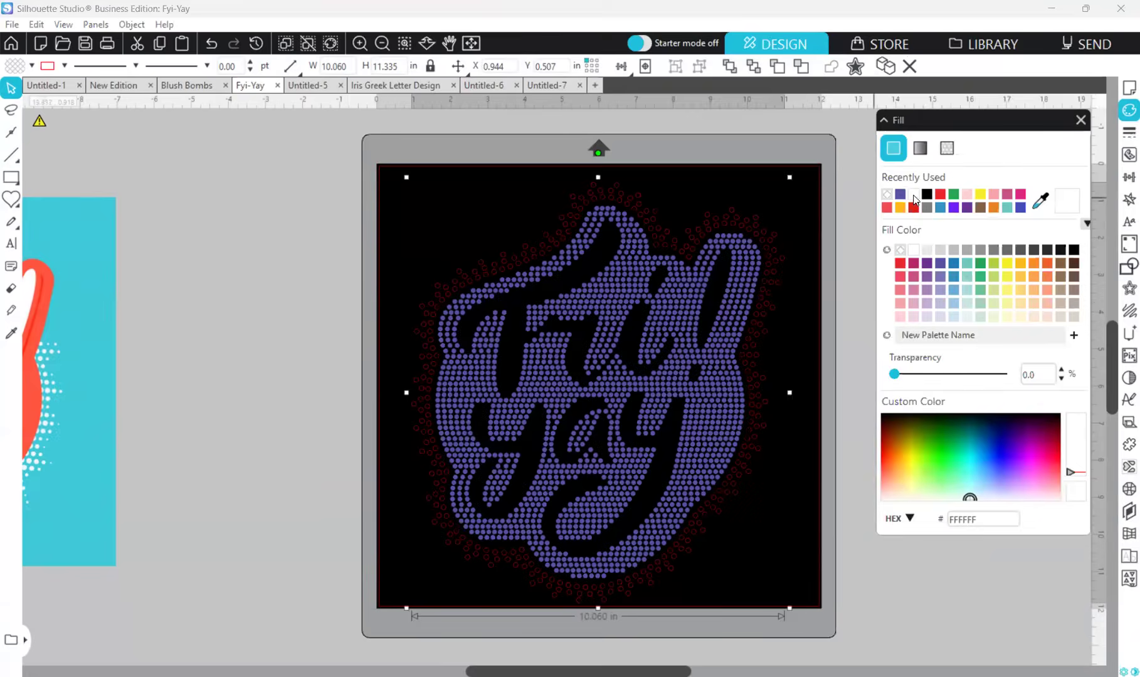
{"action": "left_click", "coordinate": [914, 195]}
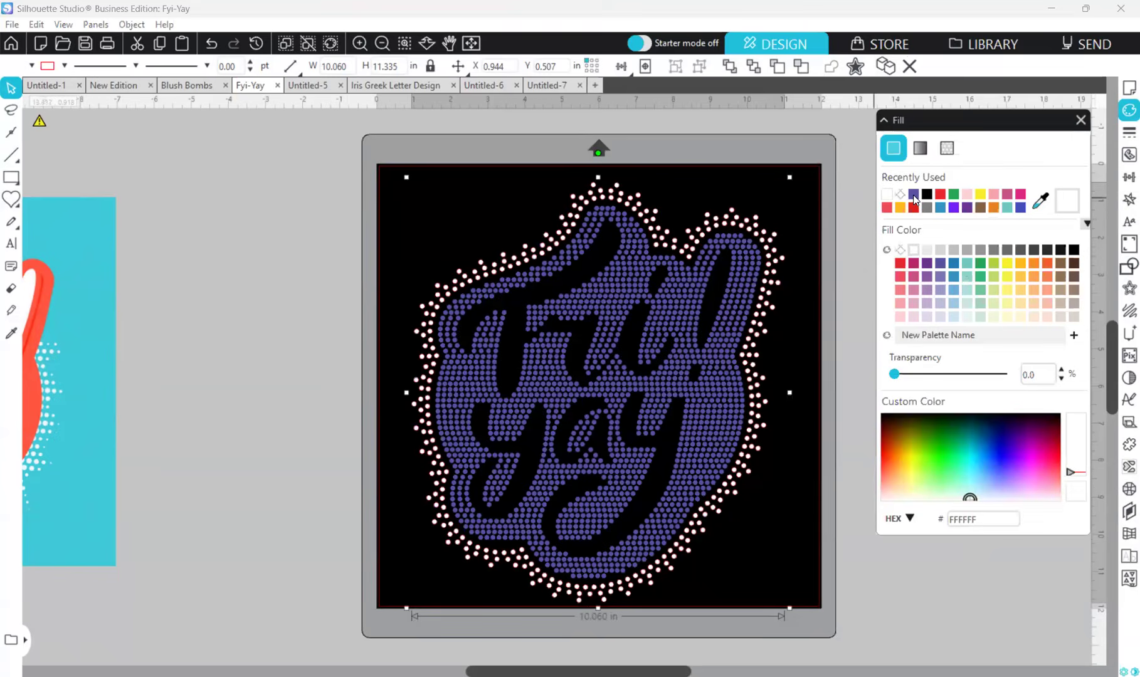
{"action": "left_click", "coordinate": [765, 377]}
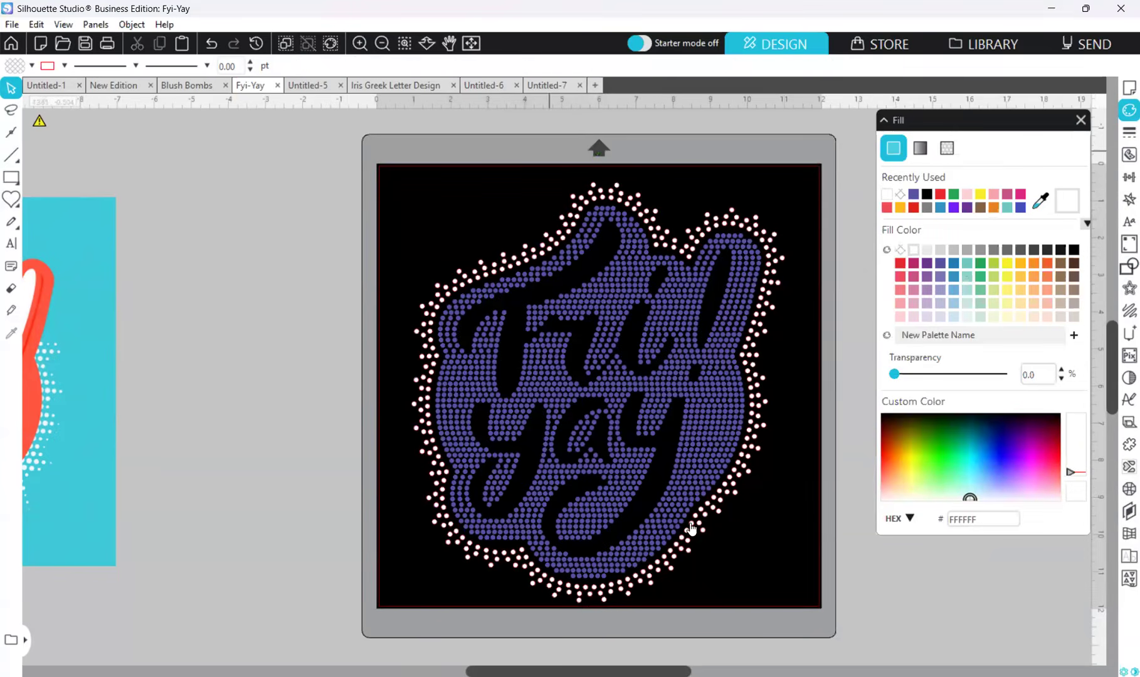
{"action": "left_click", "coordinate": [1081, 119]}
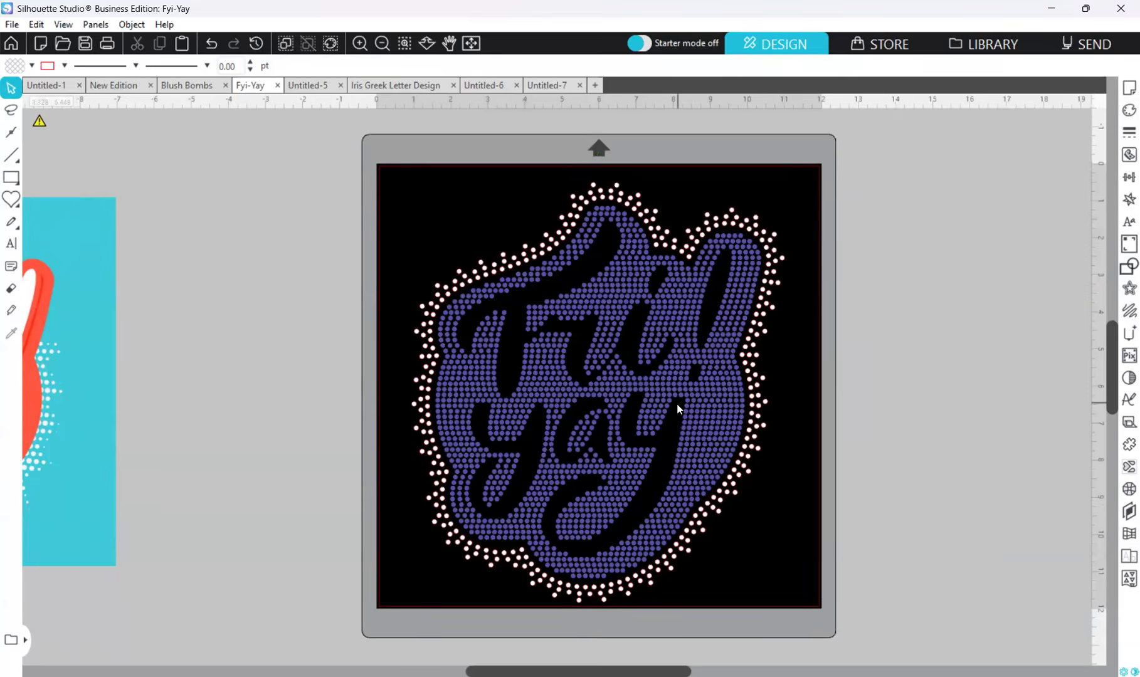
- Move the white rhinestone compound path off the mat, to the right of the purple design, and deselect it
{"action": "left_click_drag", "start_coordinate": [987, 404], "coordinate": [1050, 457]}
{"action": "left_click", "coordinate": [958, 412]}
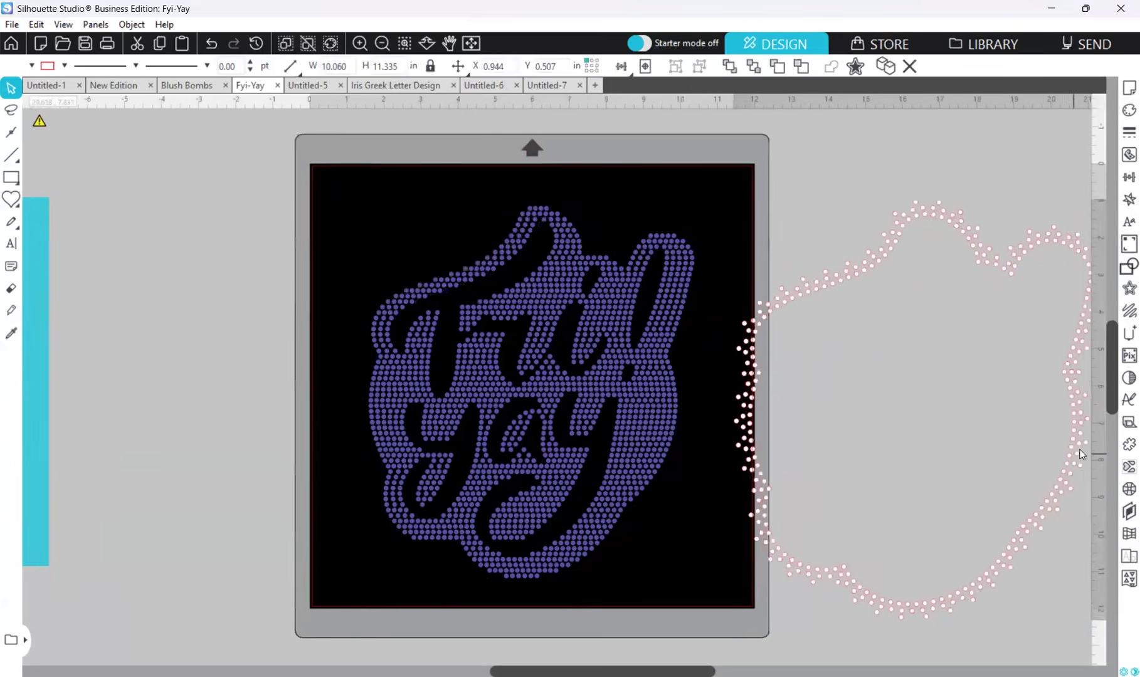
{"action": "left_click", "coordinate": [821, 491]}
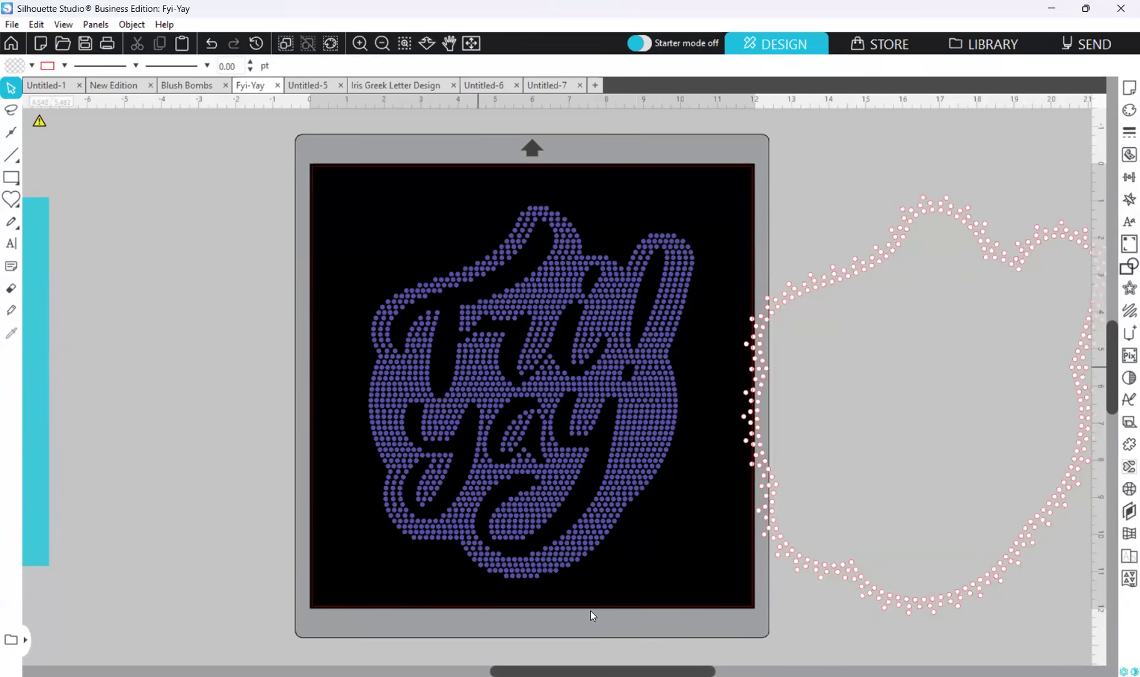
- Copy the original Fri! yay reference picture beside the mat
{"action": "scroll", "coordinate": [600, 655], "scroll_direction": "left", "scroll_amount": 3}
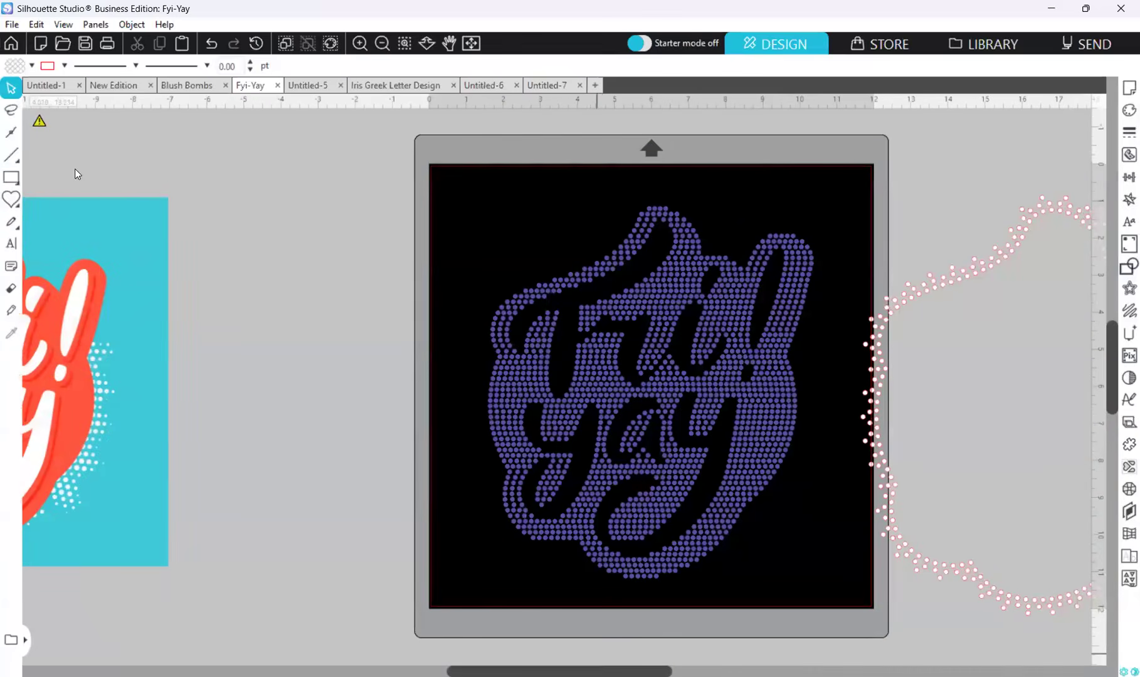
{"action": "right_click", "coordinate": [51, 239]}
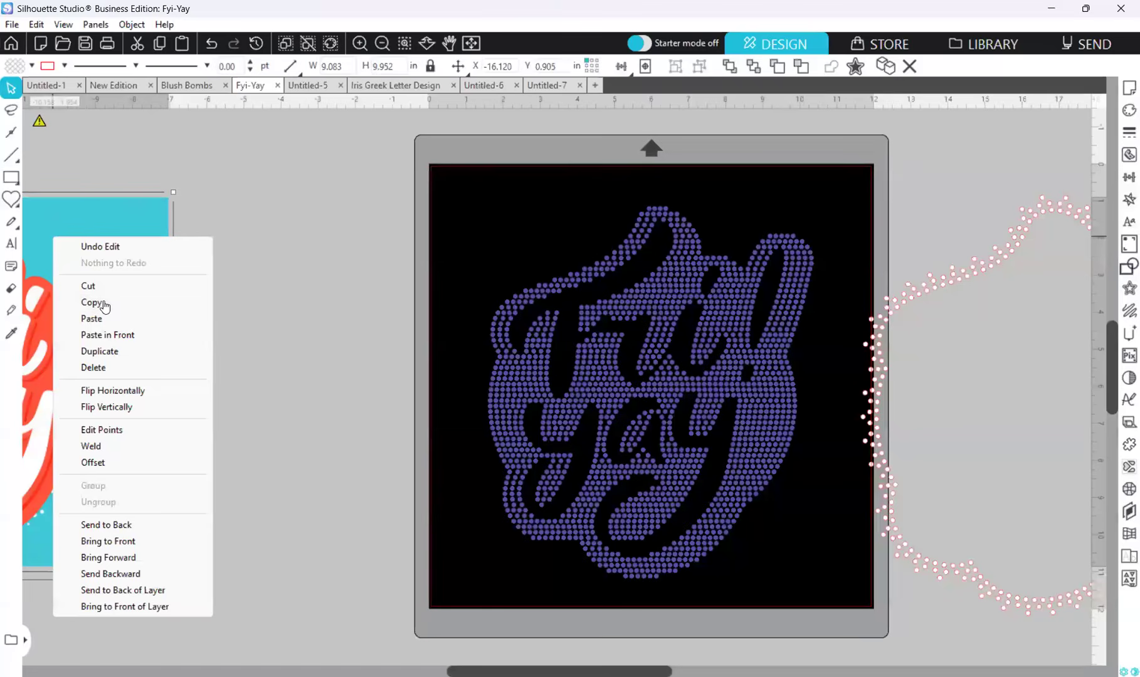
{"action": "left_click", "coordinate": [92, 303]}
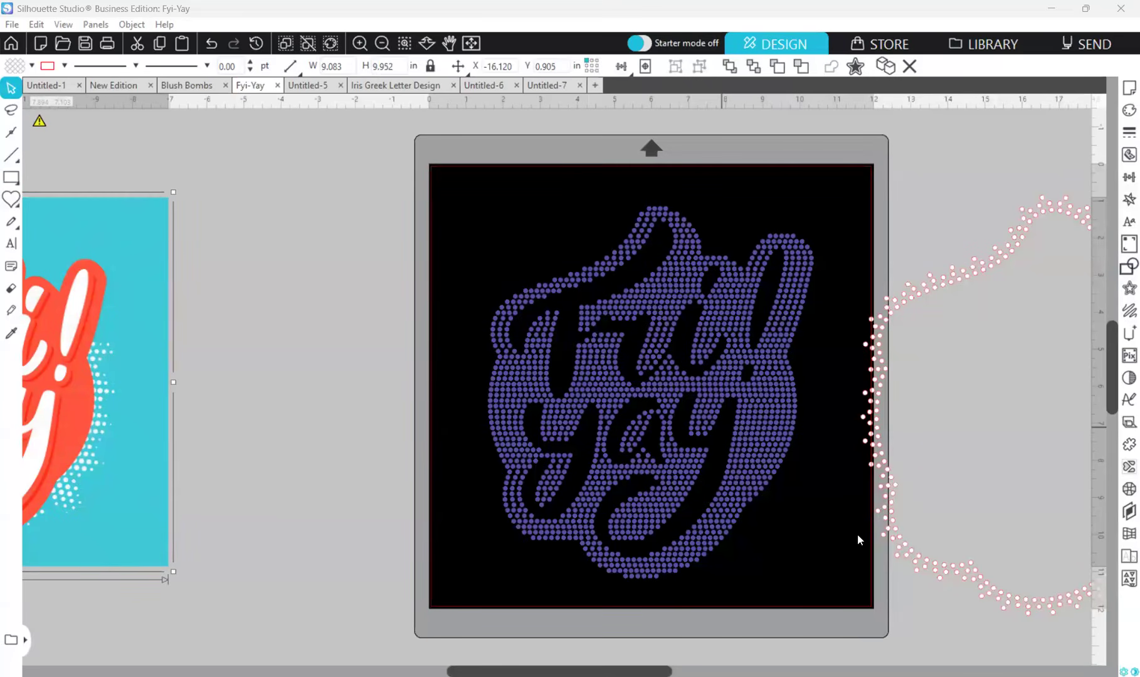
{"action": "right_click", "coordinate": [84, 234]}
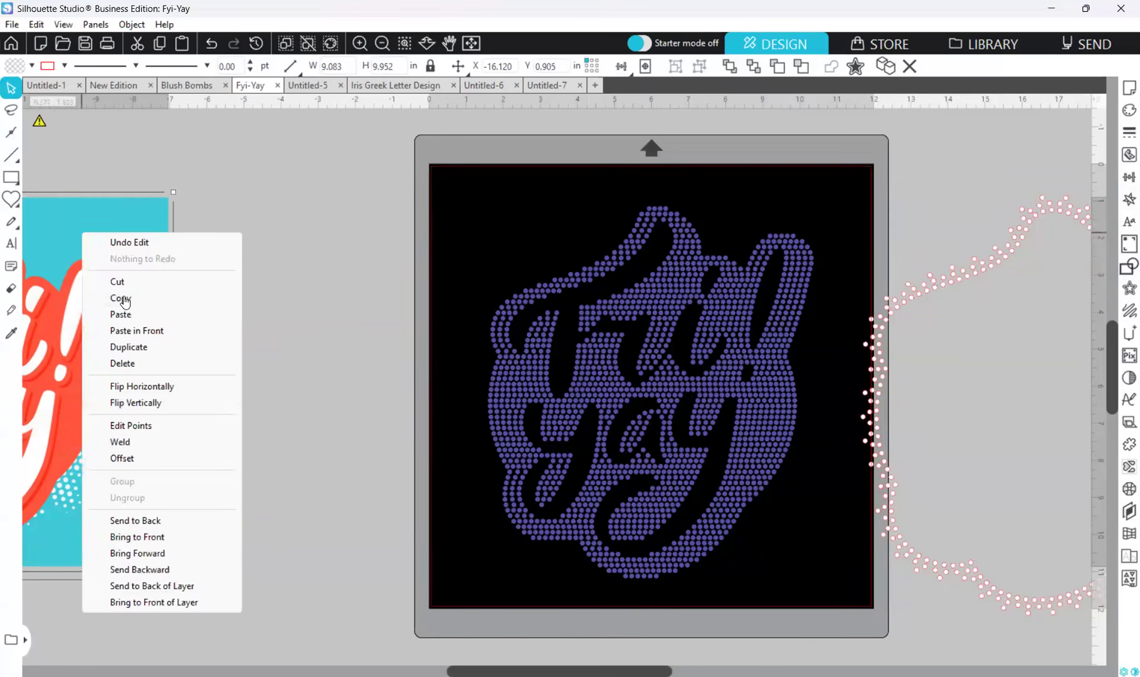
{"action": "left_click", "coordinate": [125, 301]}
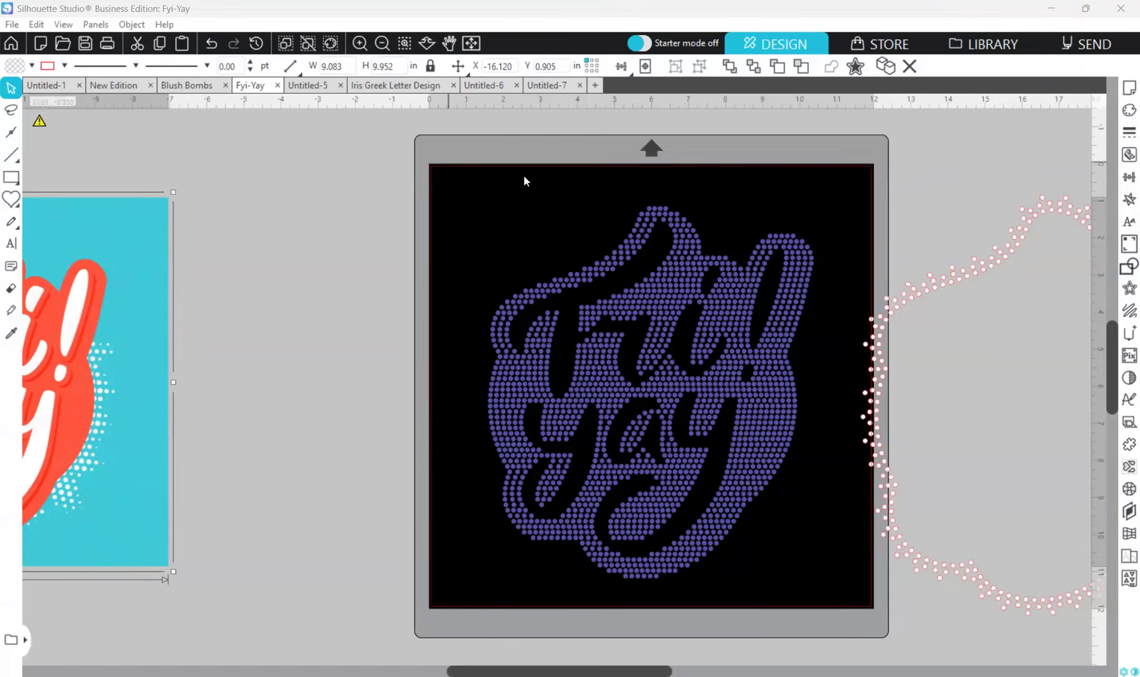
- Move the white rhinestone compound path back around the purple Fri! yay design on the mat and deselect it
{"action": "left_click_drag", "start_coordinate": [964, 278], "coordinate": [564, 262]}
{"action": "left_click", "coordinate": [761, 366]}
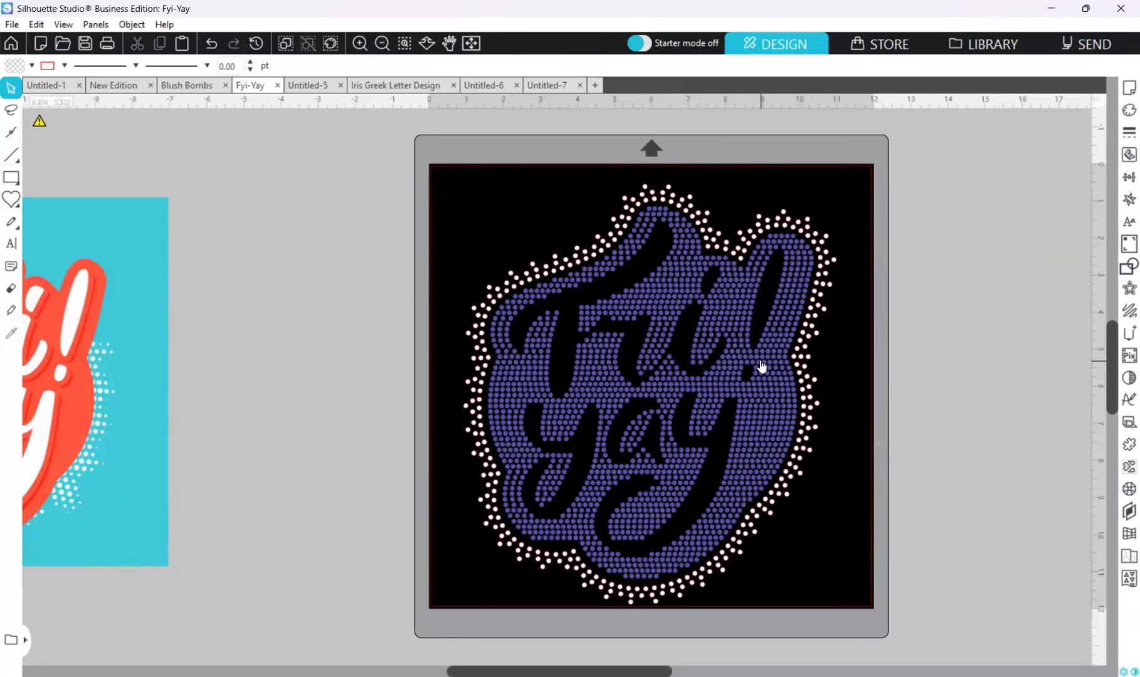